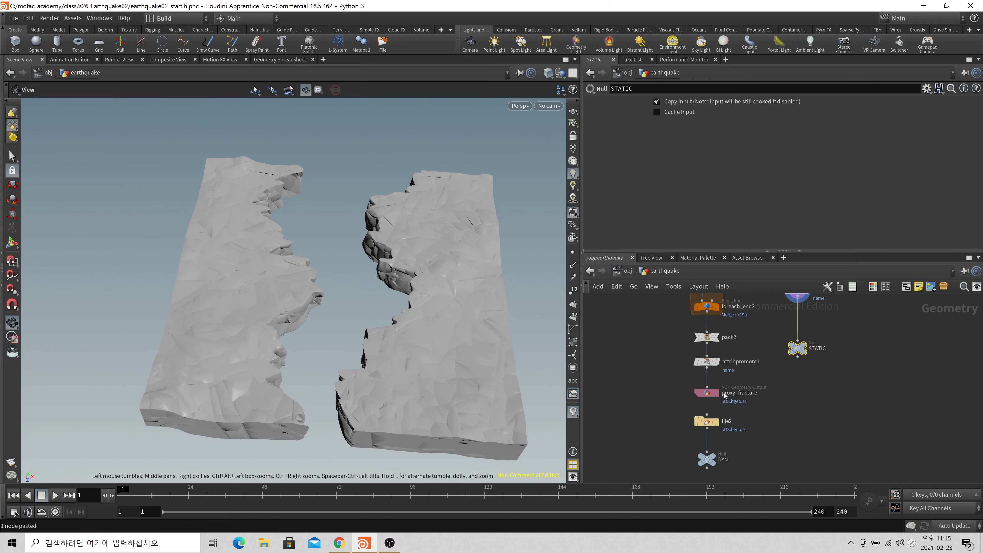
Add a DOP Network node beside the STATIC null in the earthquake geometry network.
{"action": "scroll", "coordinate": [710, 416], "scroll_direction": "up", "scroll_amount": 3}
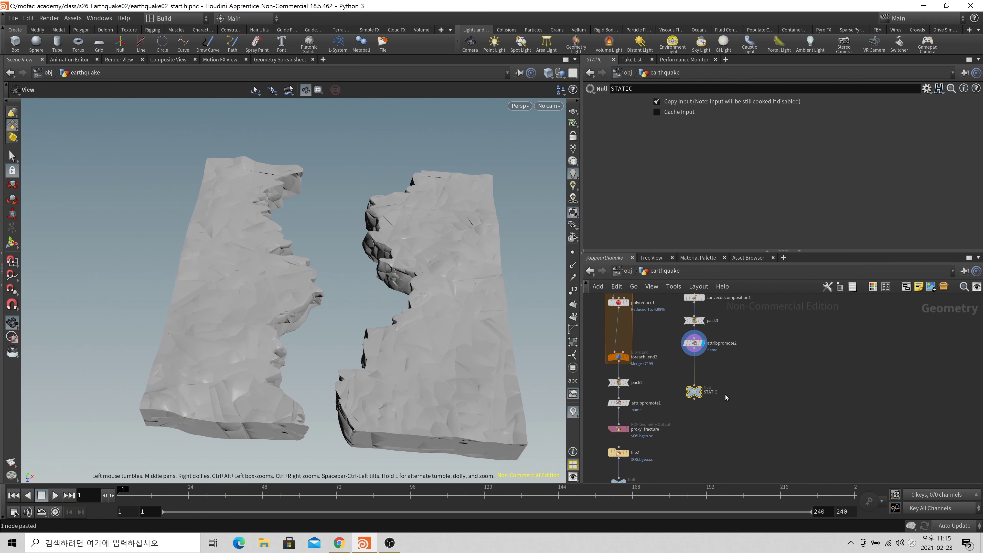
{"action": "key", "text": "Tab"}
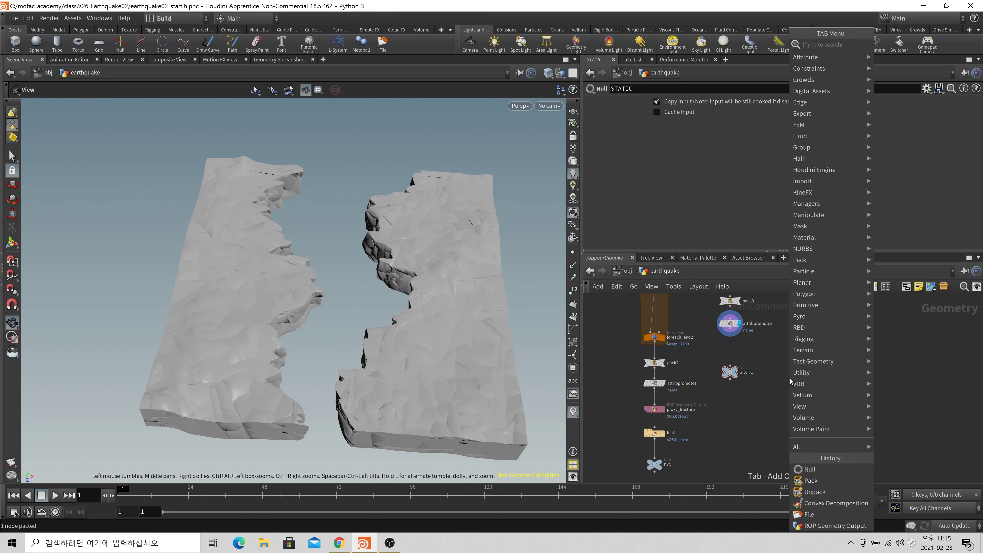
{"action": "type", "text": "dopnet"}
{"action": "key", "text": "Return"}
{"action": "left_click", "coordinate": [790, 380]}
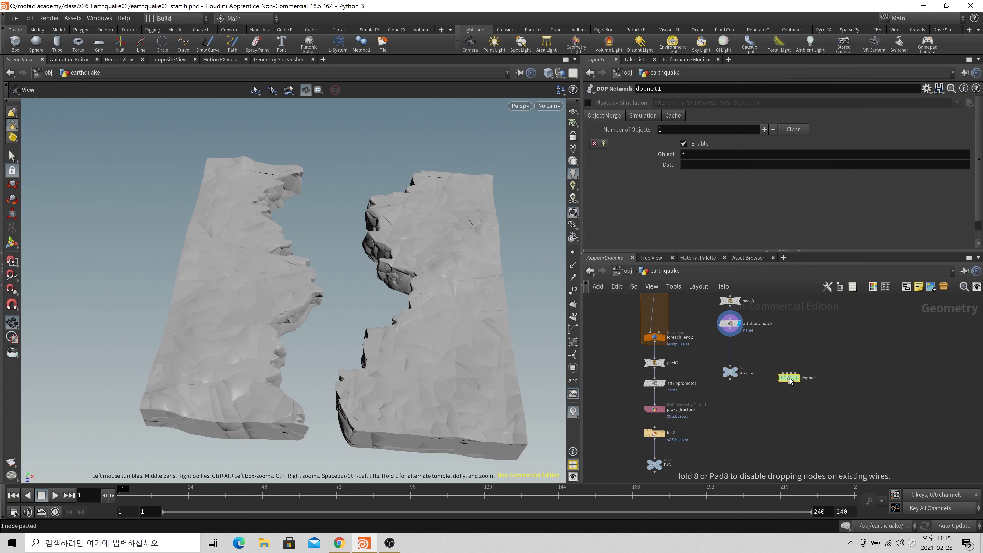
{"action": "middle_click_drag", "start_coordinate": [710, 398], "coordinate": [730, 381]}
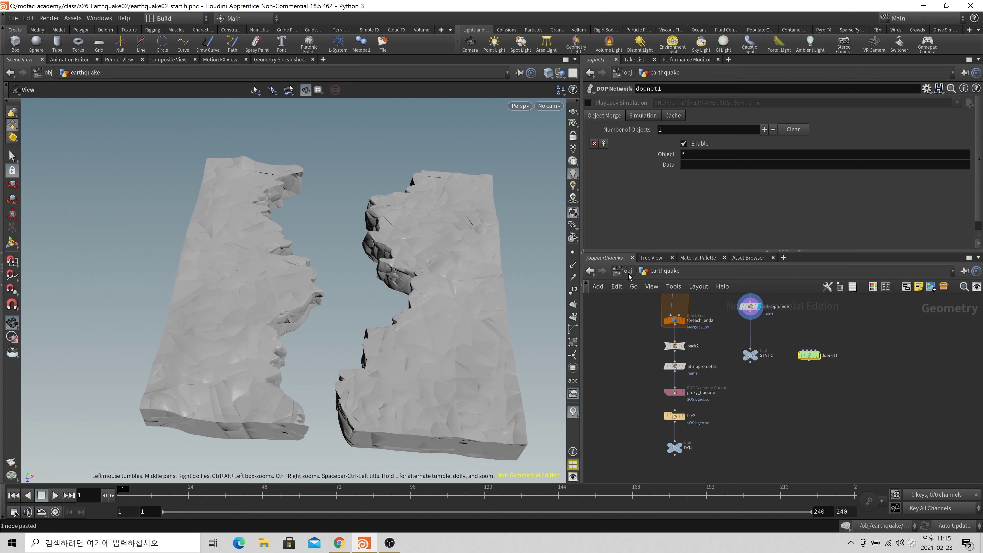
At object level, move the rend_cam node farther from the earthquake node, and go back inside earthquake.
{"action": "key", "text": "u"}
{"action": "middle_click_drag", "start_coordinate": [788, 391], "coordinate": [780, 384]}
{"action": "left_click_drag", "start_coordinate": [823, 367], "coordinate": [899, 367]}
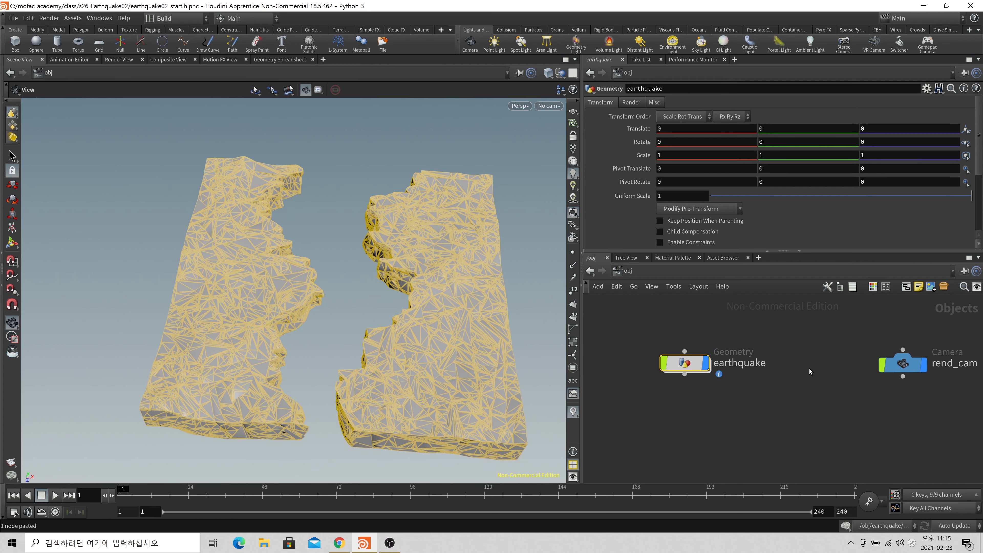
{"action": "mouse_move", "coordinate": [693, 368]}
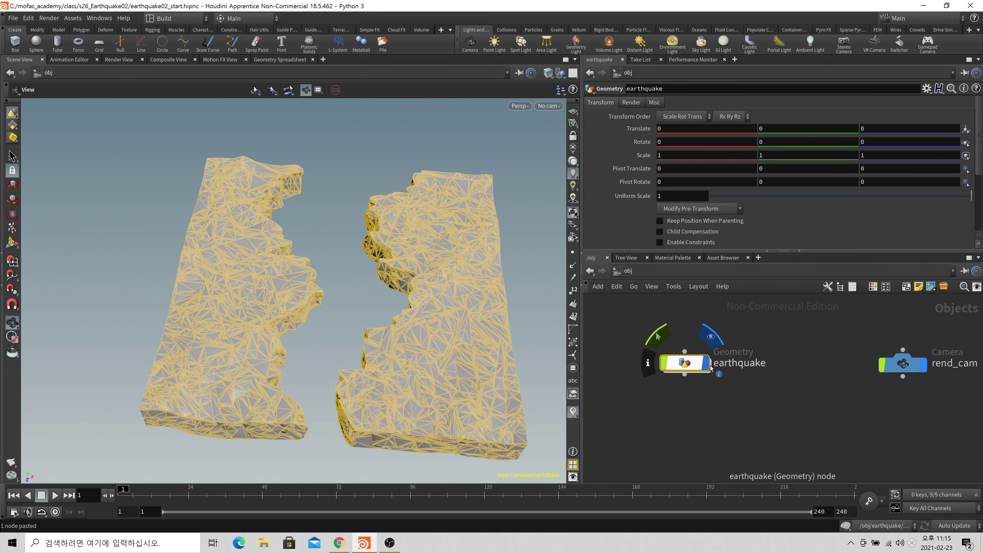
{"action": "double_click", "coordinate": [692, 367]}
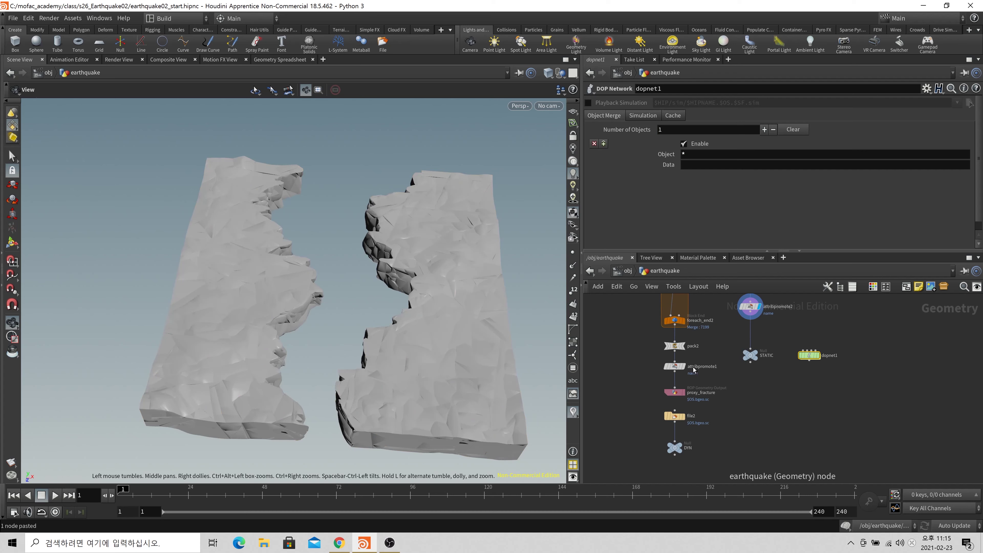
{"action": "scroll", "coordinate": [835, 349], "scroll_direction": "up", "scroll_amount": 2}
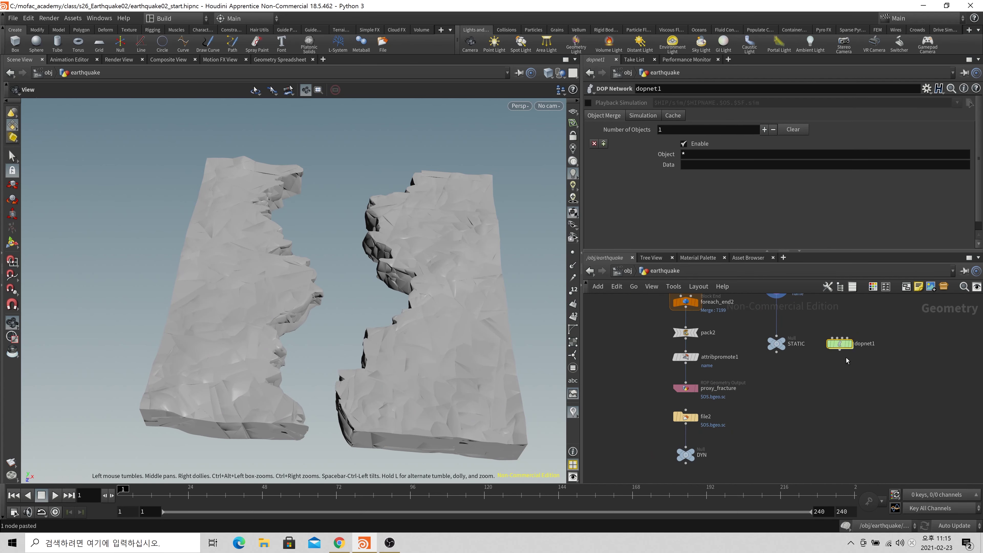
Inside the DOP network, add an RBD Packed Object and set its SOP Path to /obj/earthquake/DYN.
{"action": "mouse_move", "coordinate": [839, 347]}
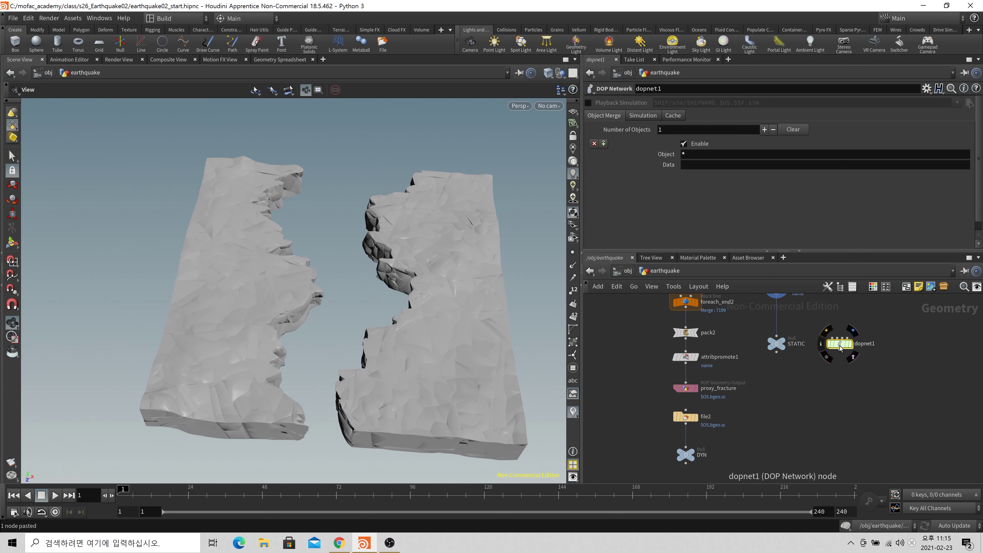
{"action": "double_click", "coordinate": [839, 344]}
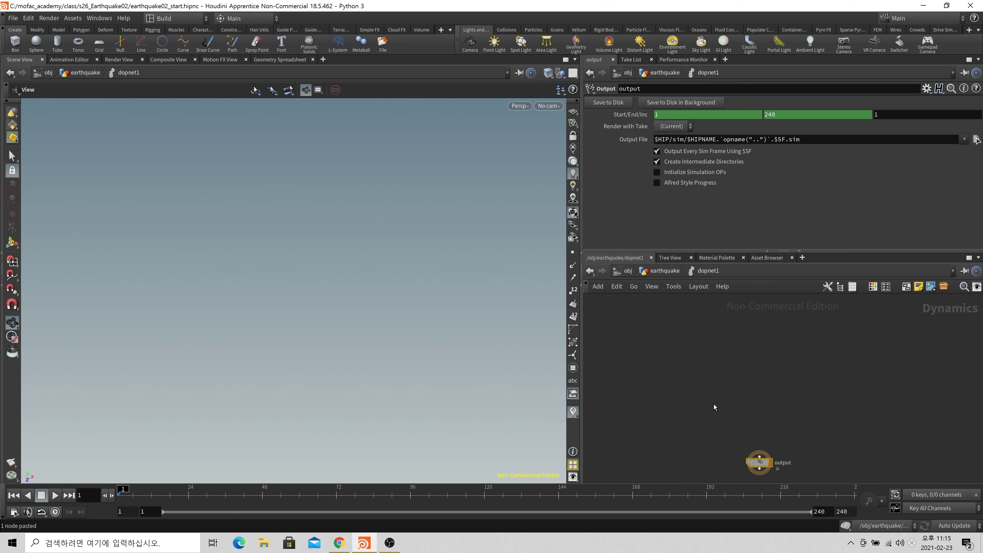
{"action": "key", "text": "Tab"}
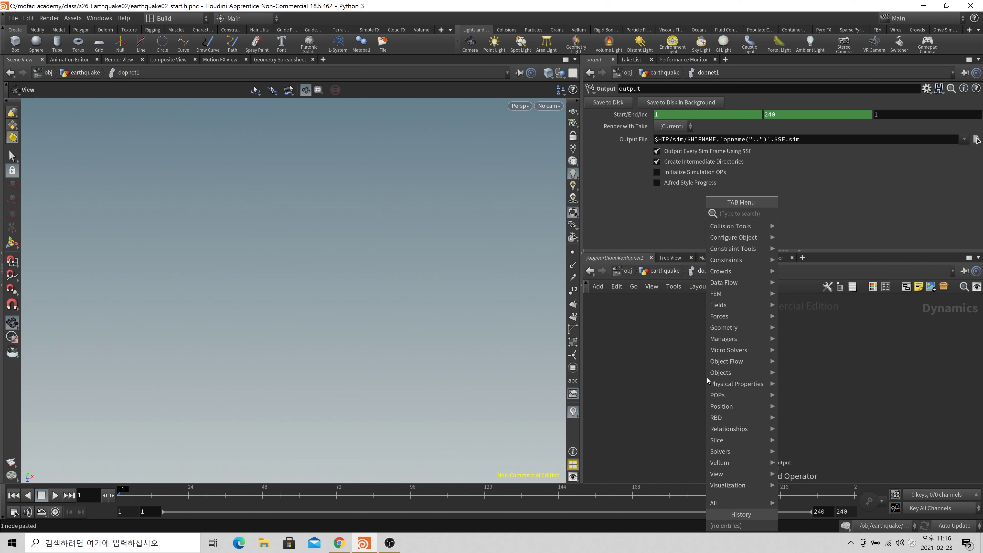
{"action": "type", "text": "rbd p"}
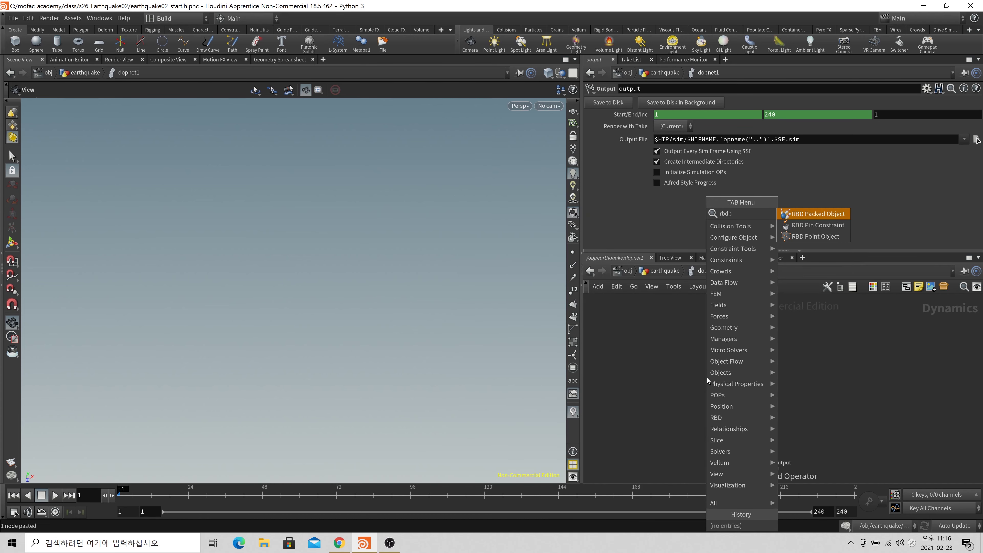
{"action": "key", "text": "Return"}
{"action": "left_click", "coordinate": [707, 378]}
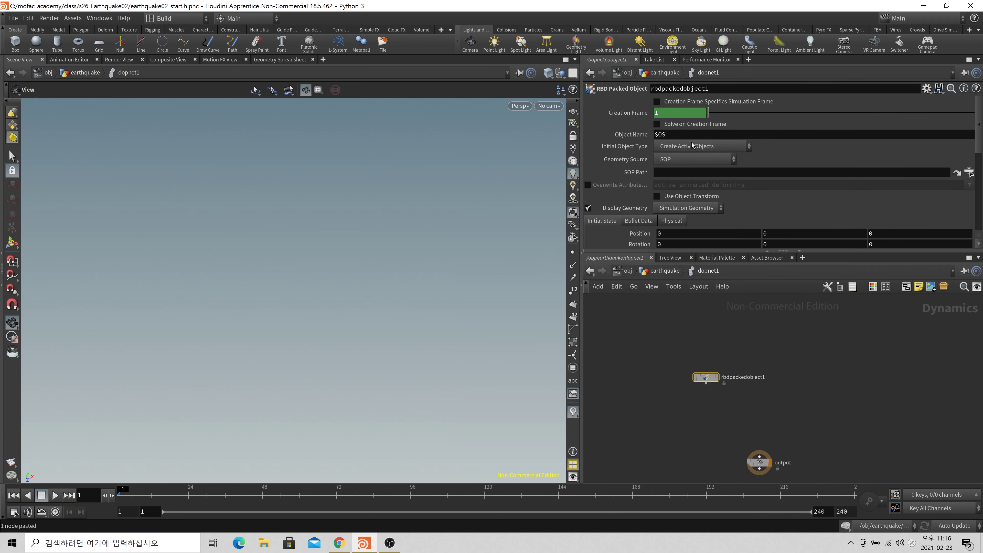
{"action": "left_click", "coordinate": [970, 170]}
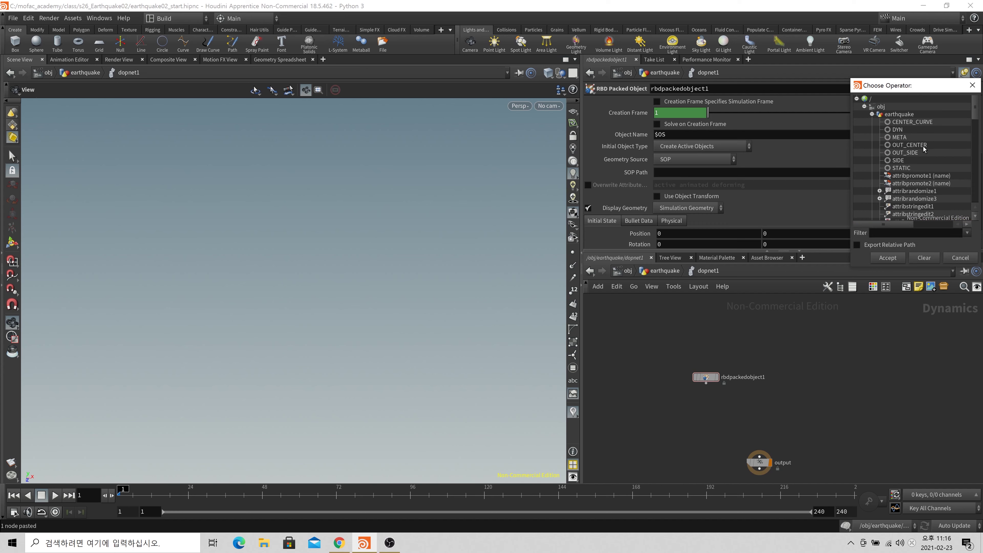
{"action": "double_click", "coordinate": [897, 130]}
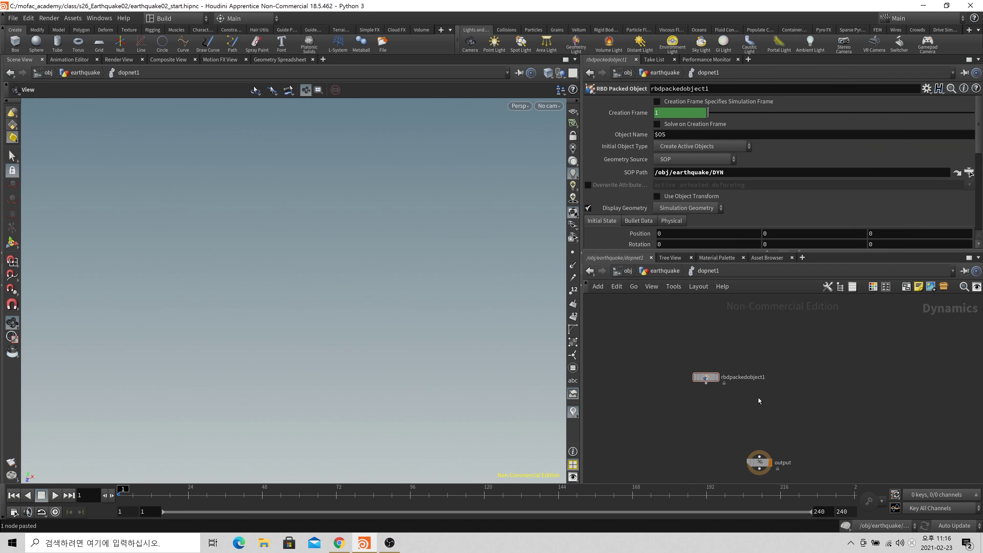
Add a second RBD Packed Object beside the first and set its SOP Path to /obj/earthquake/STATIC.
{"action": "key", "text": "ctrl+c"}
{"action": "key", "text": "Tab"}
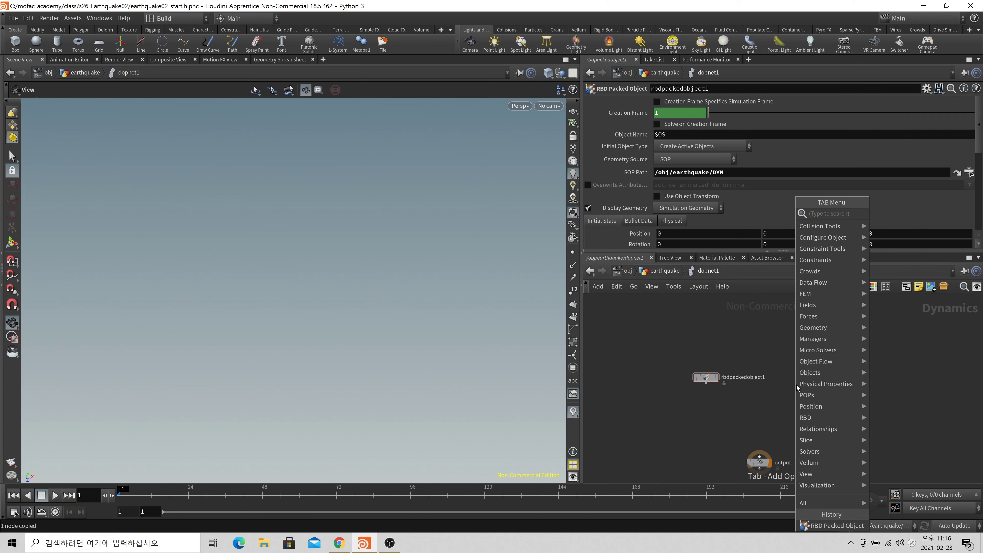
{"action": "type", "text": "rbdp"}
{"action": "key", "text": "Return"}
{"action": "left_click", "coordinate": [796, 385]}
{"action": "left_click", "coordinate": [791, 378]}
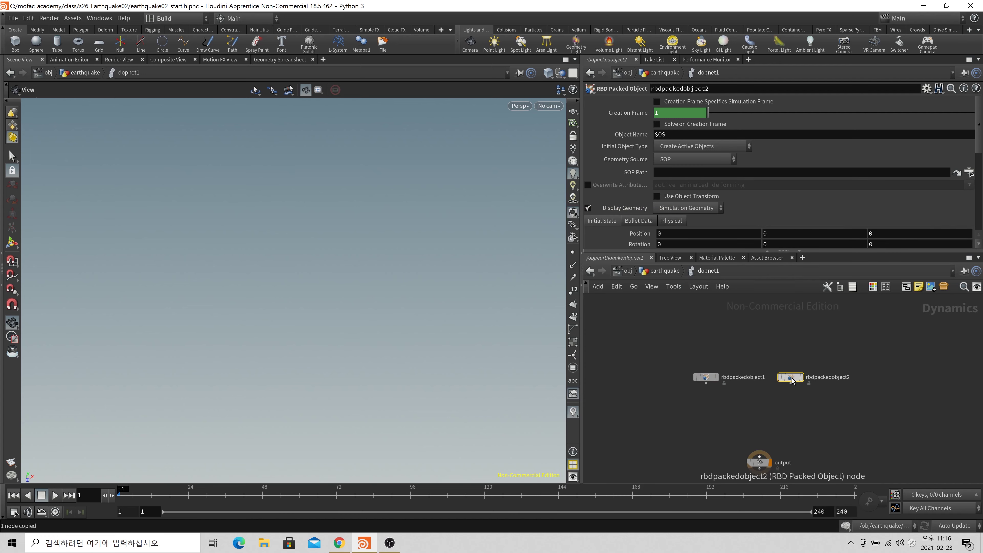
{"action": "left_click", "coordinate": [968, 172]}
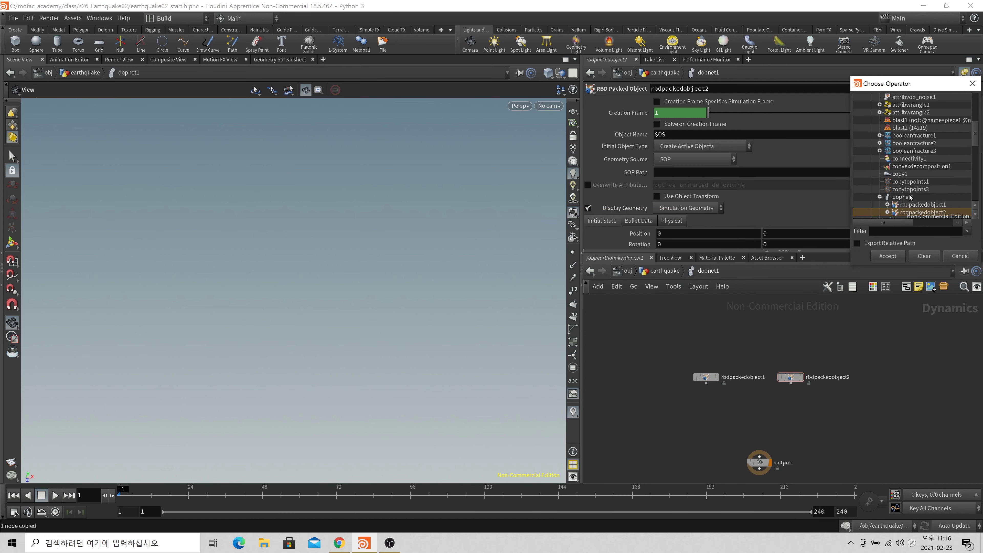
{"action": "scroll", "coordinate": [910, 198], "scroll_direction": "up", "scroll_amount": 5}
{"action": "double_click", "coordinate": [907, 165]}
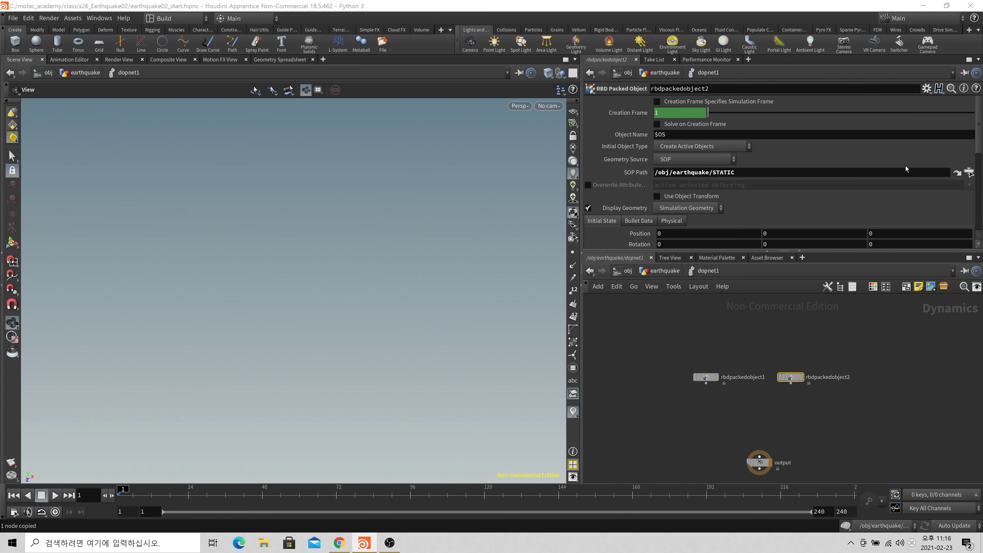
Go to the DYN source in the earthquake network and insert a Rest Position node between file2 and DYN.
{"action": "left_click", "coordinate": [957, 172]}
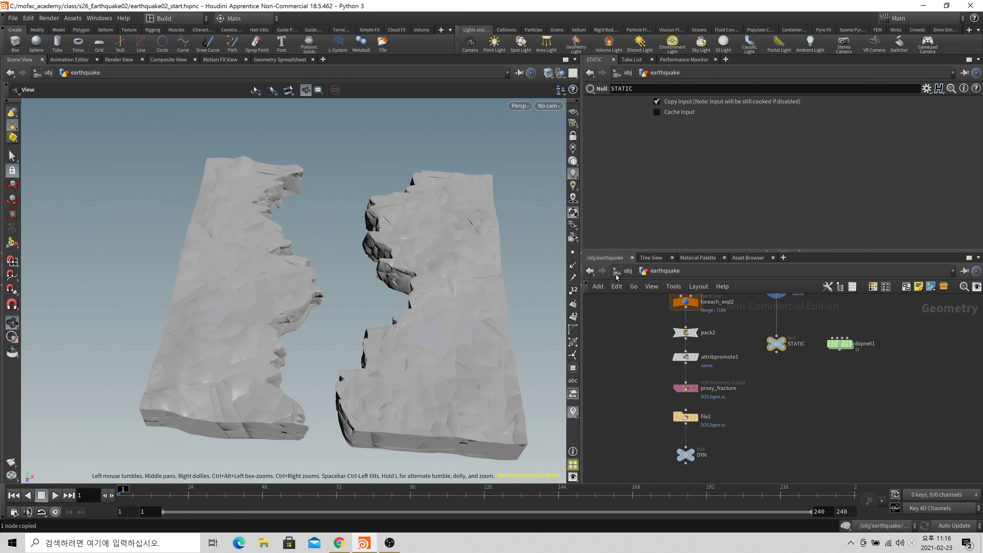
{"action": "left_click", "coordinate": [589, 271]}
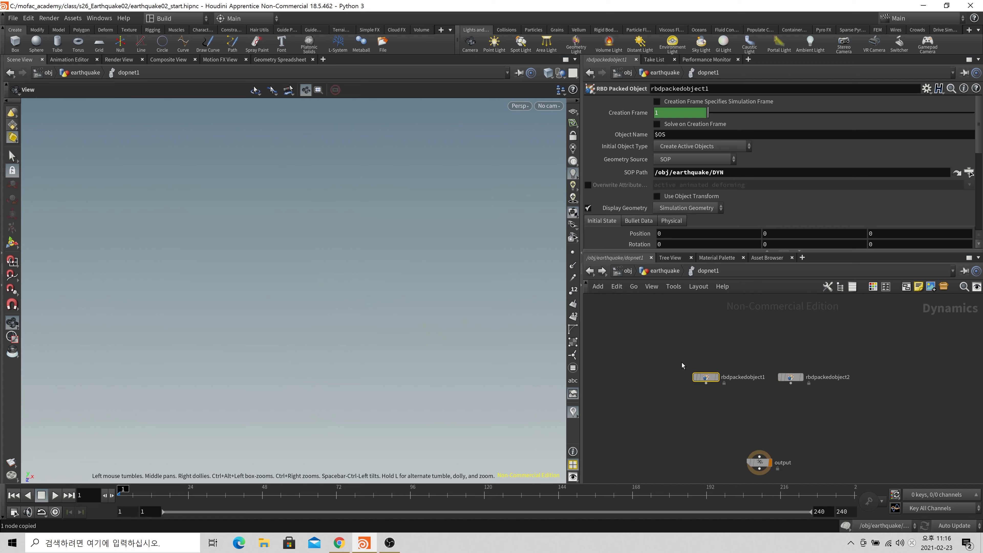
{"action": "left_click", "coordinate": [956, 173]}
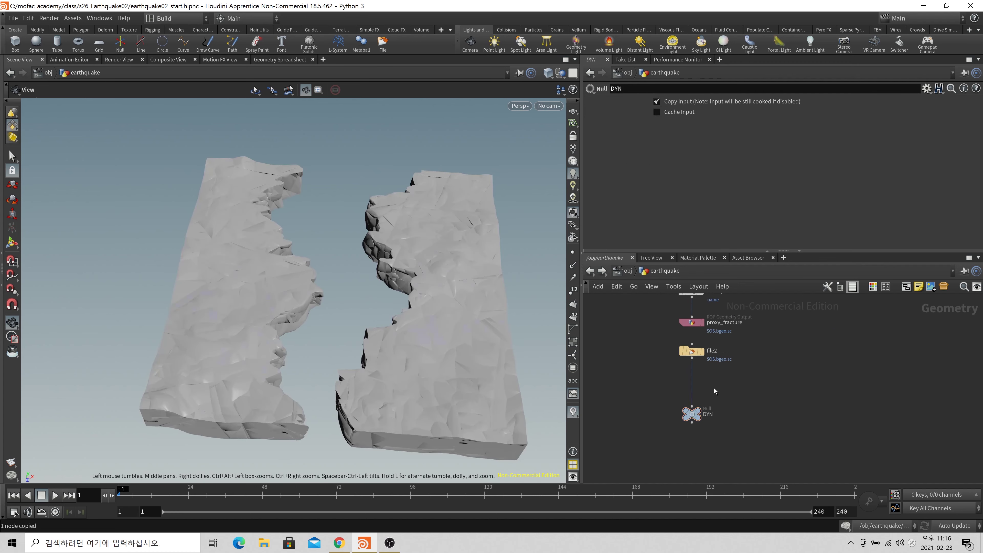
{"action": "key", "text": "Tab"}
{"action": "type", "text": "res"}
{"action": "left_click", "coordinate": [815, 58]}
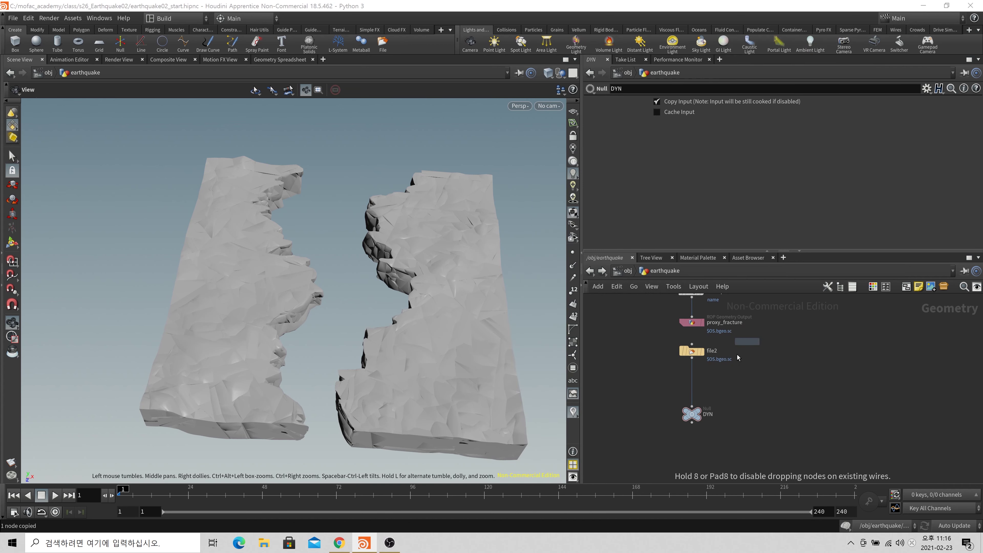
{"action": "left_click", "coordinate": [693, 383]}
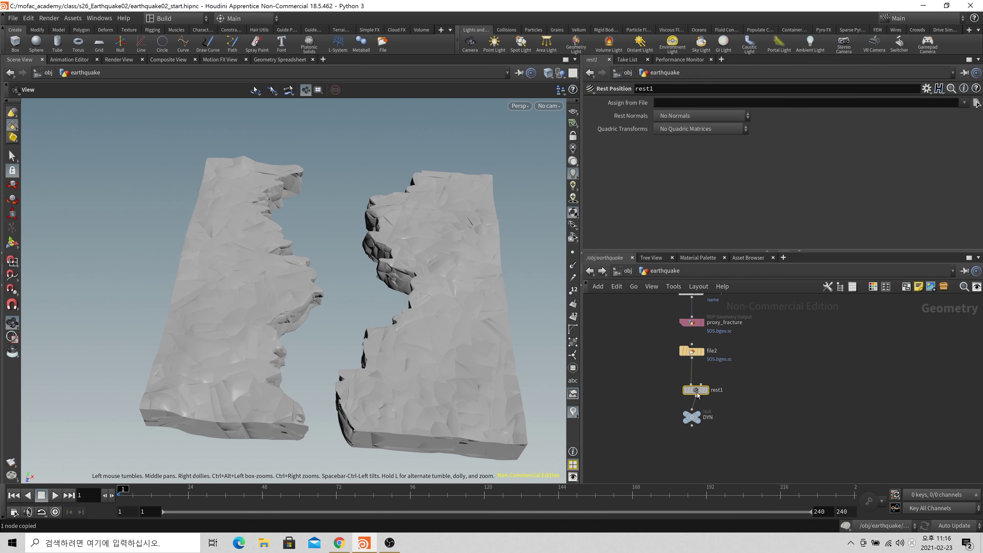
Examine the geometry info of attribpromote2 and the settings of the Convex Decomposition node in the STATIC branch.
{"action": "scroll", "coordinate": [813, 348], "scroll_direction": "down", "scroll_amount": 3}
{"action": "middle_click_drag", "start_coordinate": [823, 325], "coordinate": [737, 401]}
{"action": "scroll", "coordinate": [733, 399], "scroll_direction": "up", "scroll_amount": 2}
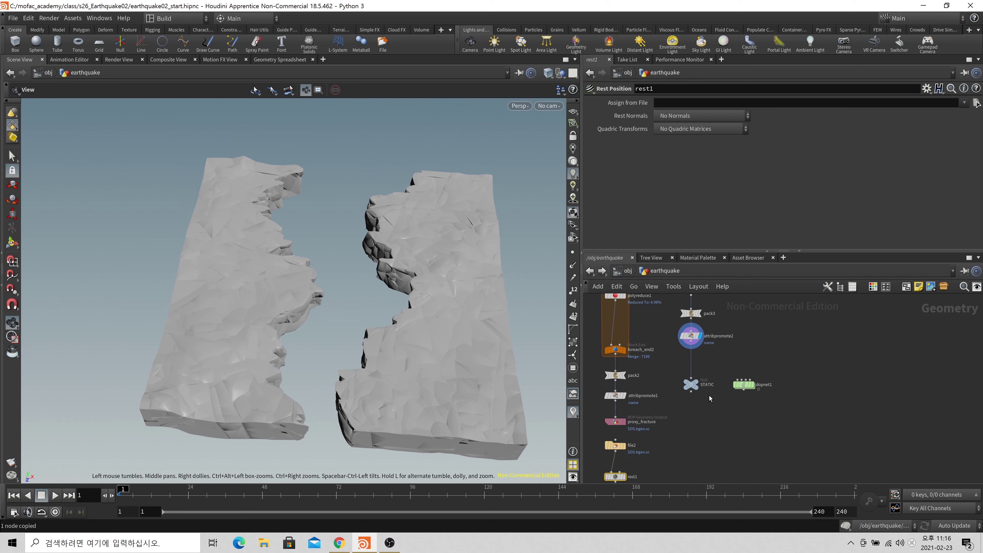
{"action": "scroll", "coordinate": [699, 374], "scroll_direction": "up", "scroll_amount": 2}
{"action": "middle_click_drag", "start_coordinate": [706, 350], "coordinate": [725, 404]}
{"action": "middle_click", "coordinate": [708, 373]}
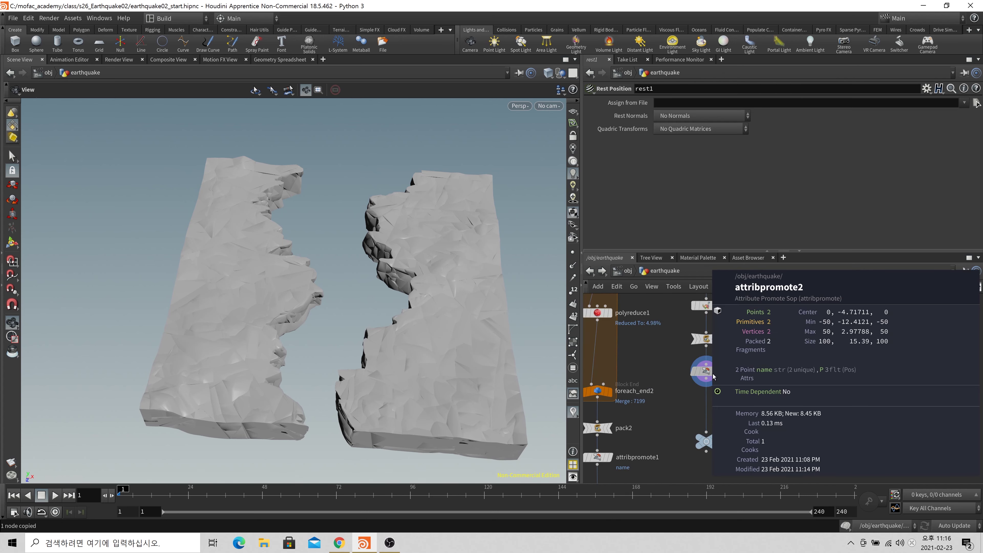
{"action": "scroll", "coordinate": [759, 458], "scroll_direction": "down", "scroll_amount": 3}
{"action": "middle_click_drag", "start_coordinate": [768, 378], "coordinate": [748, 344]}
{"action": "scroll", "coordinate": [750, 417], "scroll_direction": "up", "scroll_amount": 3}
{"action": "left_click", "coordinate": [739, 379]}
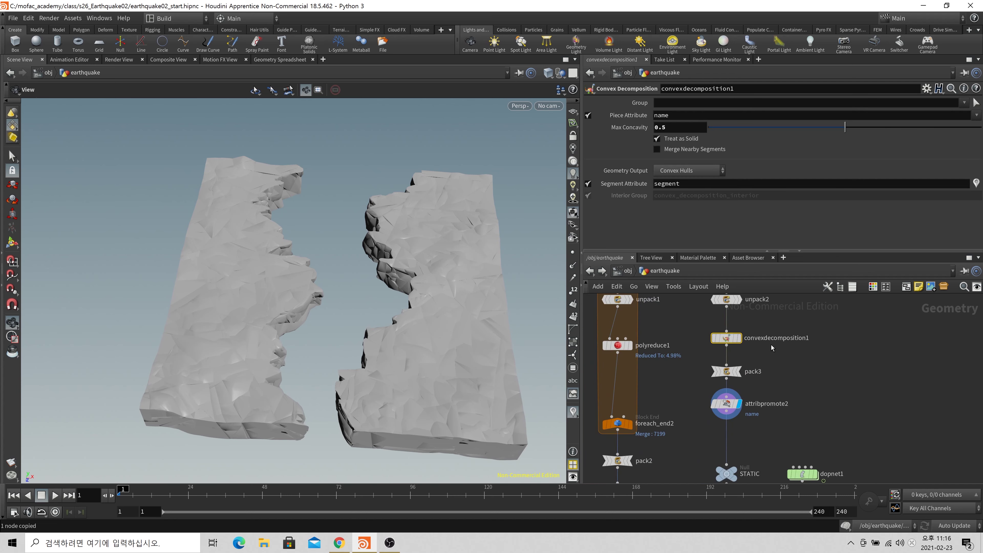
Move the STATIC null farther down and add a ROP Geometry Output node fed by attribpromote2.
{"action": "middle_click_drag", "start_coordinate": [758, 442], "coordinate": [763, 357]}
{"action": "left_click_drag", "start_coordinate": [738, 383], "coordinate": [739, 417]}
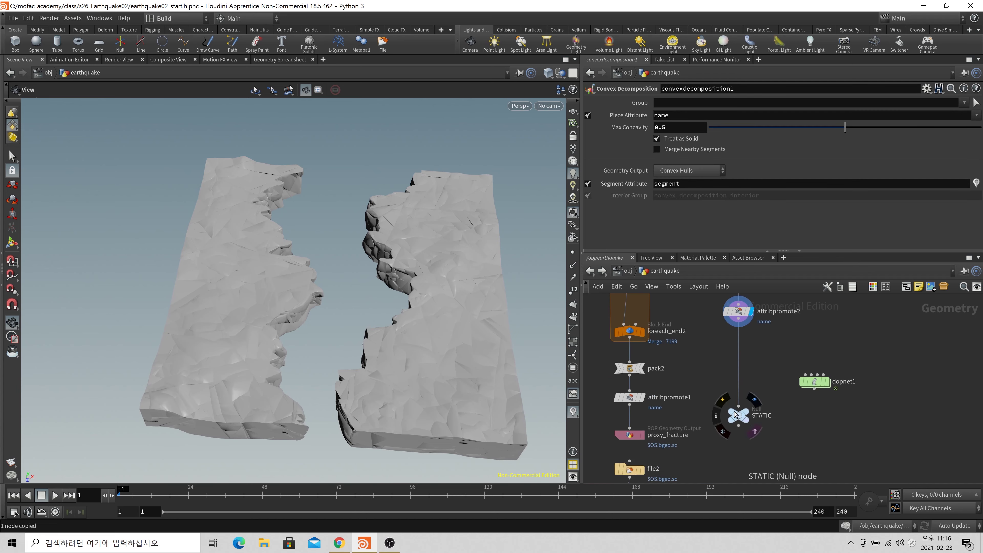
{"action": "key", "text": "Tab"}
{"action": "type", "text": "ropg"}
{"action": "key", "text": "Return"}
{"action": "left_click", "coordinate": [754, 356]}
{"action": "mouse_move", "coordinate": [755, 357]}
{"action": "left_mouse_down"}
{"action": "mouse_move", "coordinate": [738, 344]}
{"action": "mouse_move", "coordinate": [754, 351]}
{"action": "left_mouse_up"}
Rename the new ROP Geometry Output node to proxy_side.
{"action": "left_click", "coordinate": [783, 348]}
{"action": "left_click", "coordinate": [823, 342]}
{"action": "left_click_drag", "start_coordinate": [813, 348], "coordinate": [722, 364]}
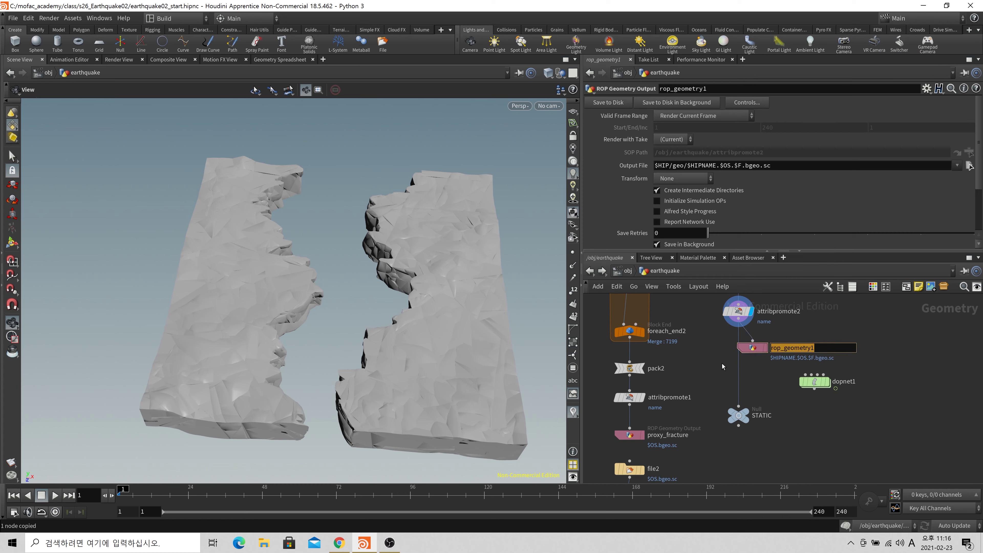
{"action": "type", "text": "proxy_side"}
{"action": "key", "text": "Return"}
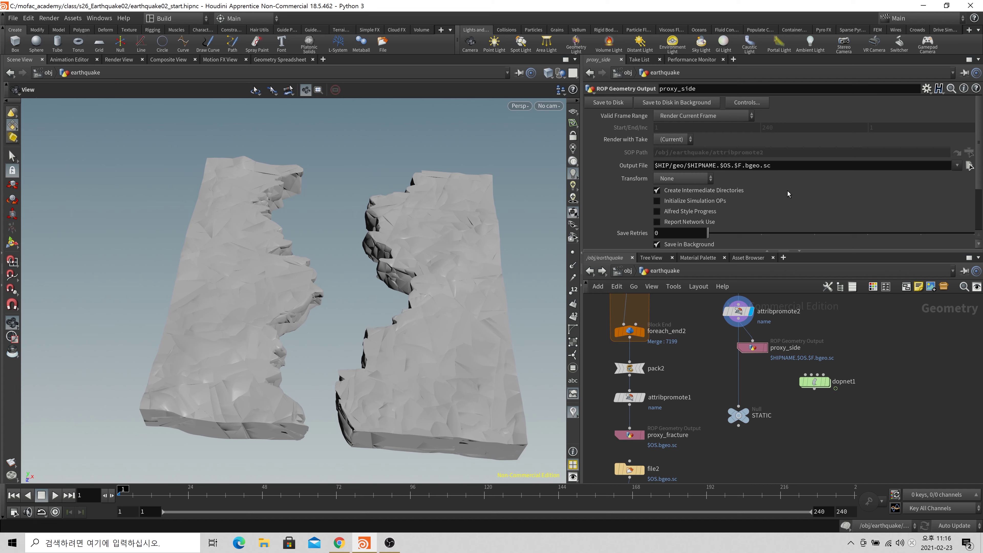
Set proxy_side's Output File to $HIP/geo/$OS.bgeo.sc and save its geometry to disk.
{"action": "left_click_drag", "start_coordinate": [688, 166], "coordinate": [709, 167]}
{"action": "key", "text": "BackSpace"}
{"action": "key", "text": "BackSpace"}
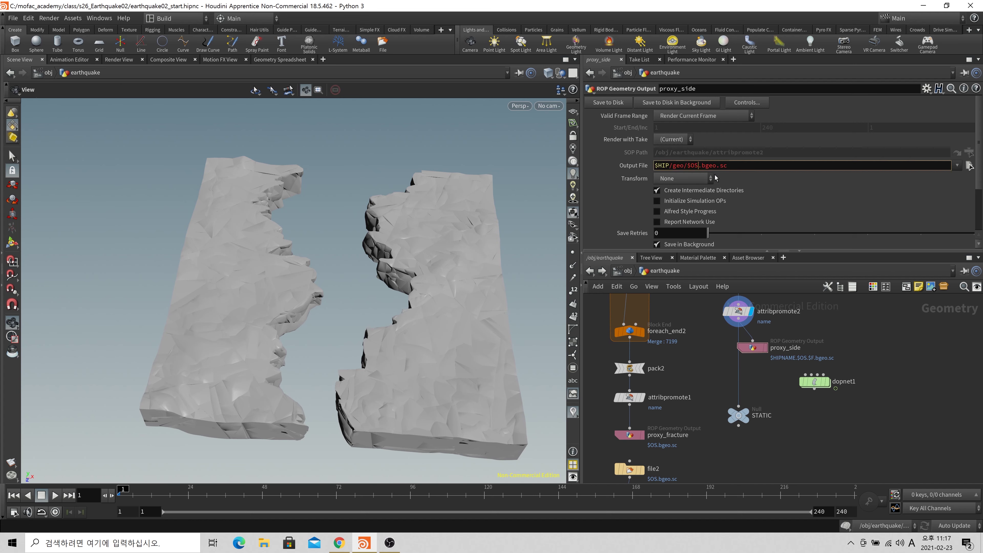
{"action": "left_click", "coordinate": [610, 102]}
Add a File node directly below proxy_side, and select proxy_side again.
{"action": "left_click_drag", "start_coordinate": [768, 371], "coordinate": [738, 340]}
{"action": "key", "text": "Tab"}
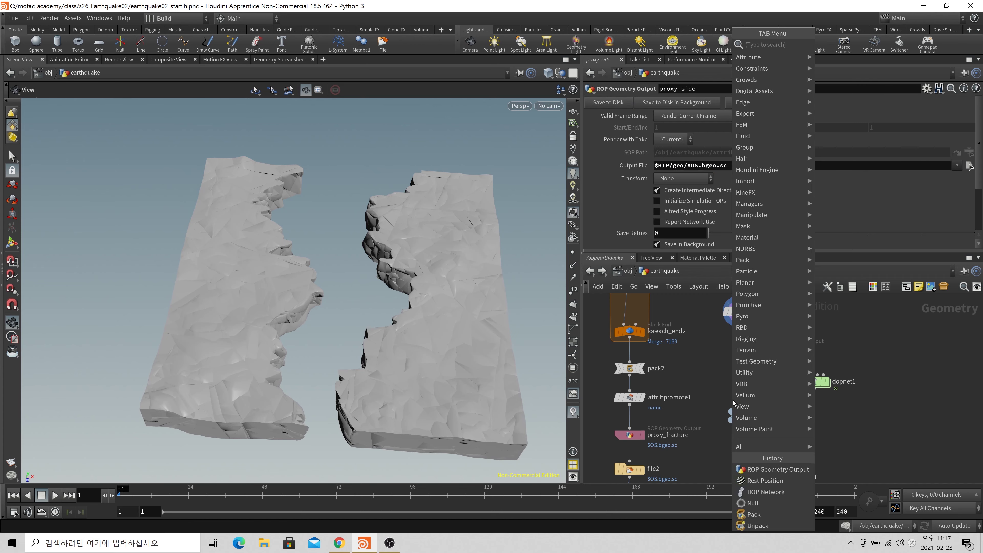
{"action": "left_click", "coordinate": [750, 503]}
{"action": "left_click", "coordinate": [732, 396]}
{"action": "left_click_drag", "start_coordinate": [740, 393], "coordinate": [760, 370]}
{"action": "left_click_drag", "start_coordinate": [776, 359], "coordinate": [740, 336]}
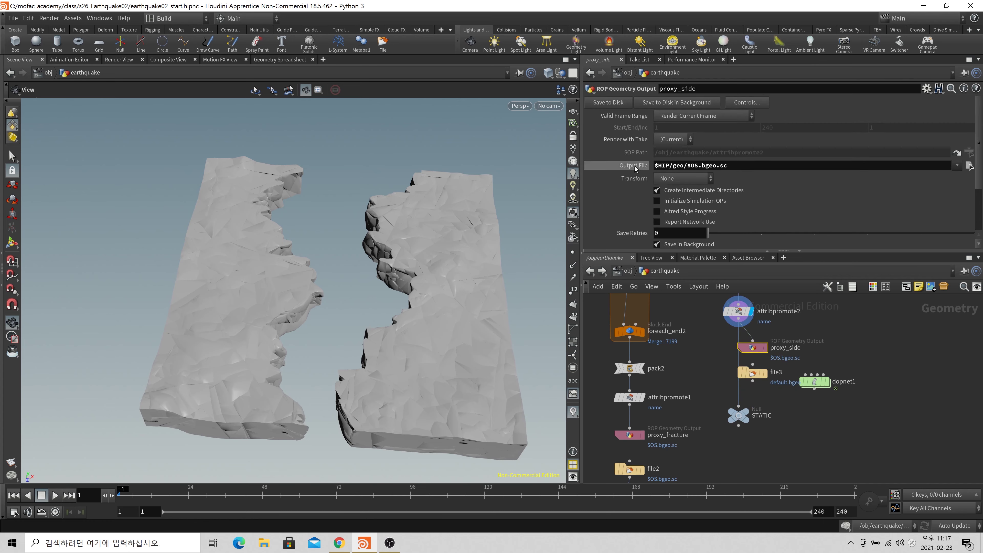
Link file3's Geometry File to proxy_side's Output File with a relative reference.
{"action": "right_click", "coordinate": [654, 166]}
{"action": "left_click", "coordinate": [671, 249]}
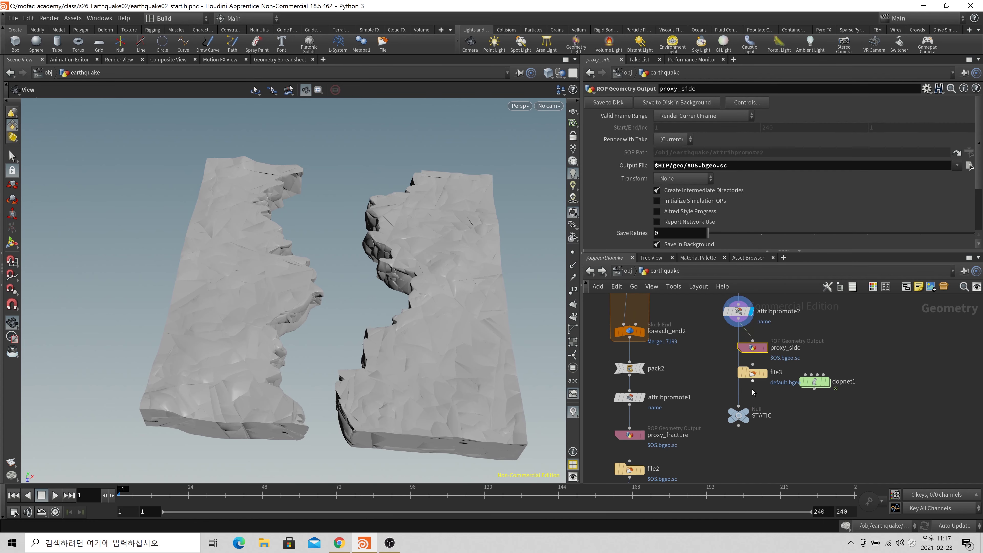
{"action": "left_click", "coordinate": [753, 374]}
{"action": "right_click", "coordinate": [627, 116]}
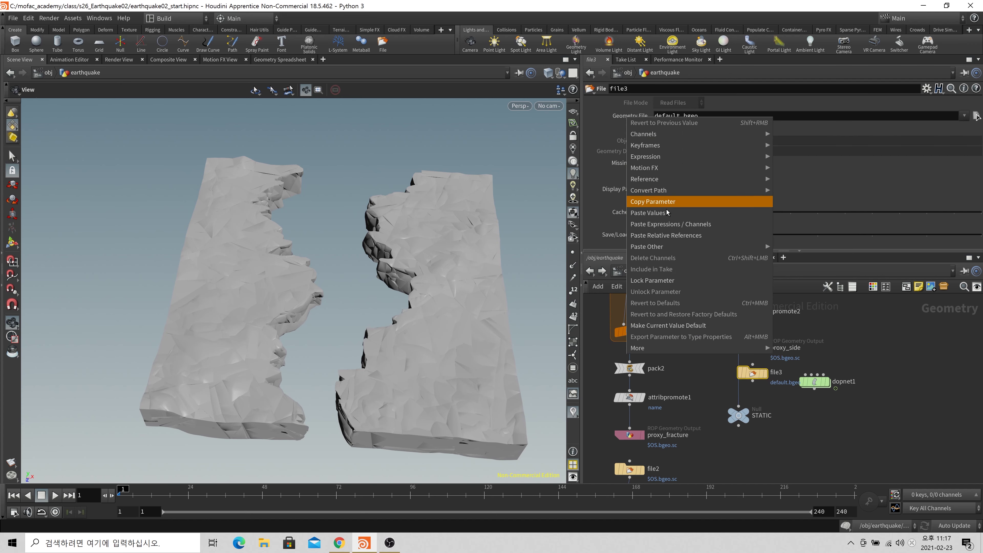
{"action": "left_click", "coordinate": [673, 235]}
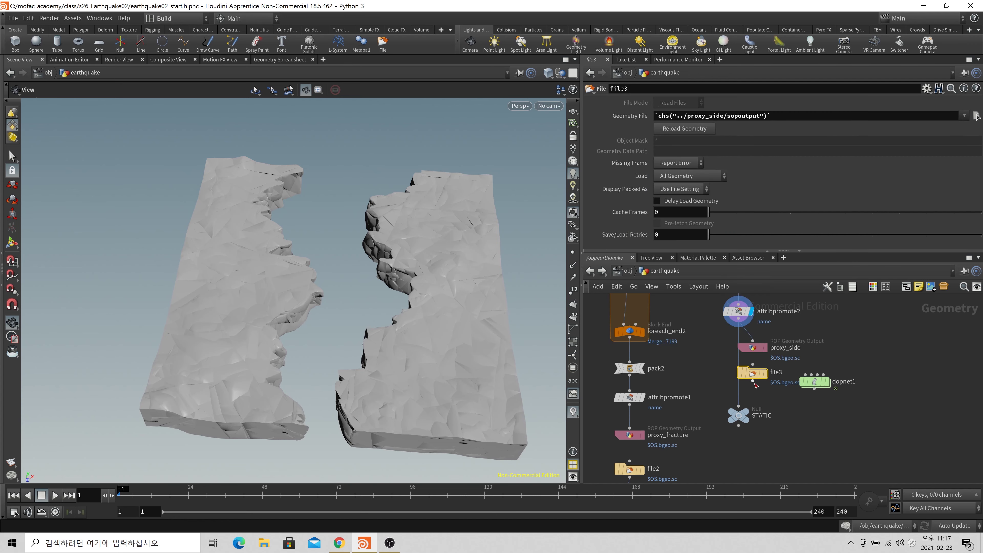
Wire file3 into the STATIC null and align proxy_side and file3 directly beneath attribpromote2.
{"action": "left_click_drag", "start_coordinate": [753, 382], "coordinate": [745, 407]}
{"action": "left_click_drag", "start_coordinate": [743, 343], "coordinate": [740, 339]}
{"action": "left_click_drag", "start_coordinate": [750, 348], "coordinate": [736, 344]}
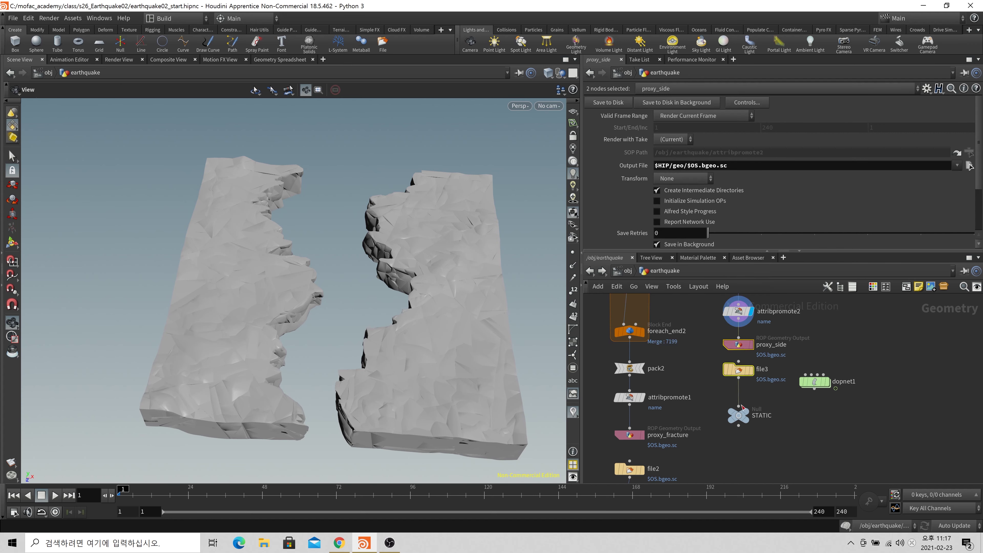
Move the STATIC null lower and insert a Rest Position node between file3 and STATIC.
{"action": "left_click_drag", "start_coordinate": [743, 422], "coordinate": [743, 441]}
{"action": "key", "text": "Tab"}
{"action": "type", "text": "rest"}
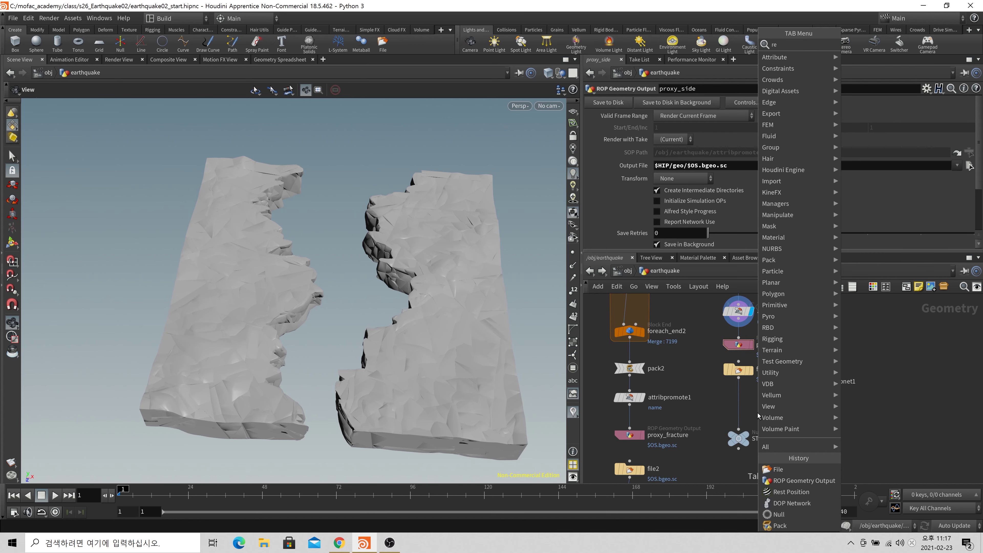
{"action": "left_click", "coordinate": [872, 45]}
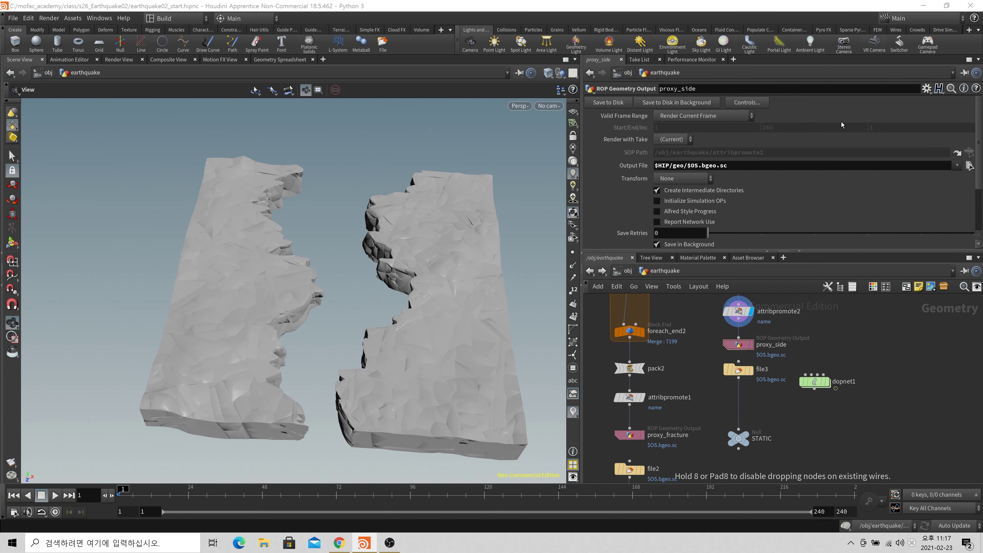
{"action": "left_click", "coordinate": [738, 401]}
Enter the dopnet1 network and rename the rbdpackedobject1 node to mainfracture.
{"action": "double_click", "coordinate": [813, 383]}
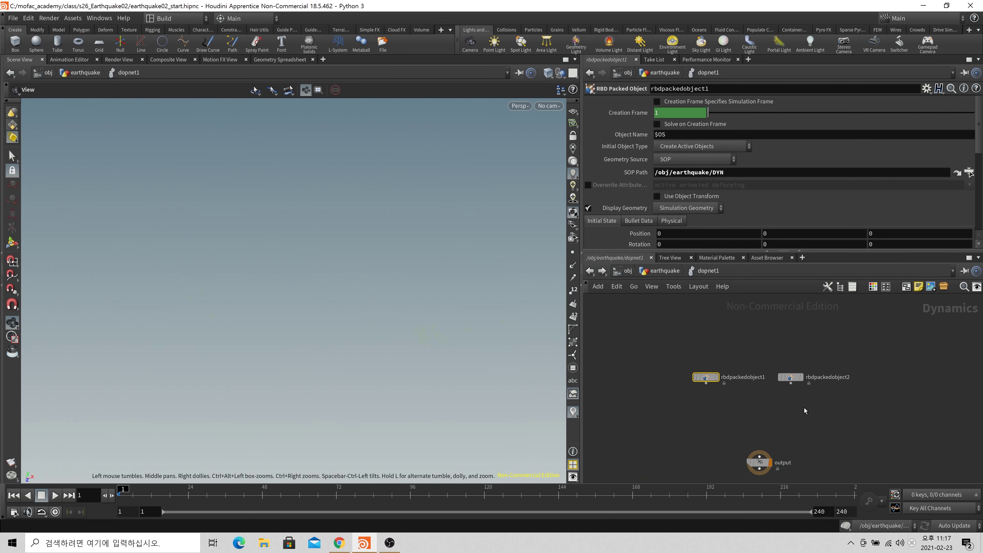
{"action": "left_click", "coordinate": [790, 377]}
{"action": "left_click", "coordinate": [705, 377]}
{"action": "scroll", "coordinate": [731, 363], "scroll_direction": "up", "scroll_amount": 4}
{"action": "double_click", "coordinate": [740, 350]}
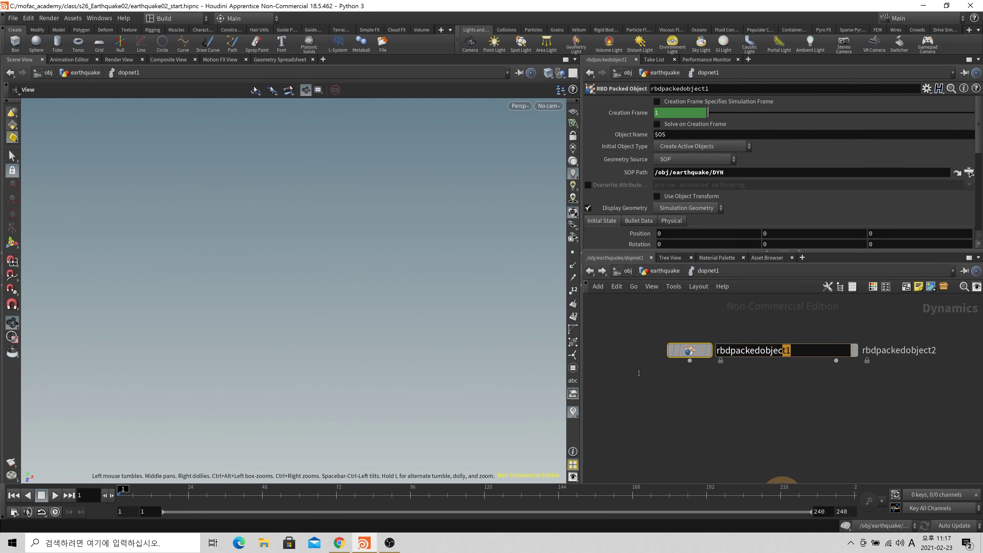
{"action": "key", "text": "ctrl+a"}
{"action": "type", "text": "min"}
{"action": "key", "text": "BackSpace"}
{"action": "key", "text": "BackSpace"}
{"action": "type", "text": "ainfracture"}
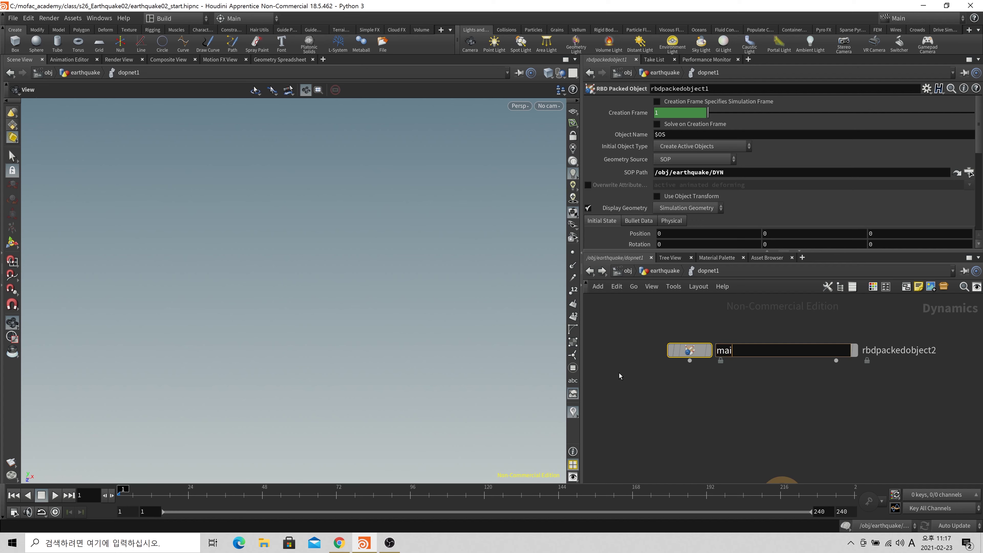
{"action": "key", "text": "Return"}
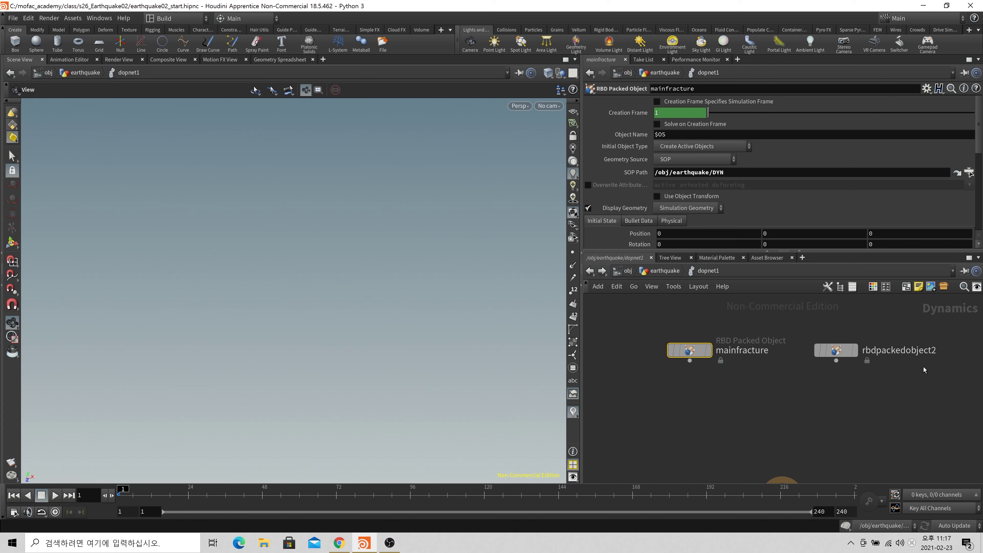
Rename the rbdpackedobject2 node to sidefracture.
{"action": "double_click", "coordinate": [913, 350]}
{"action": "key", "text": "ctrl+a"}
{"action": "type", "text": "sidefracture"}
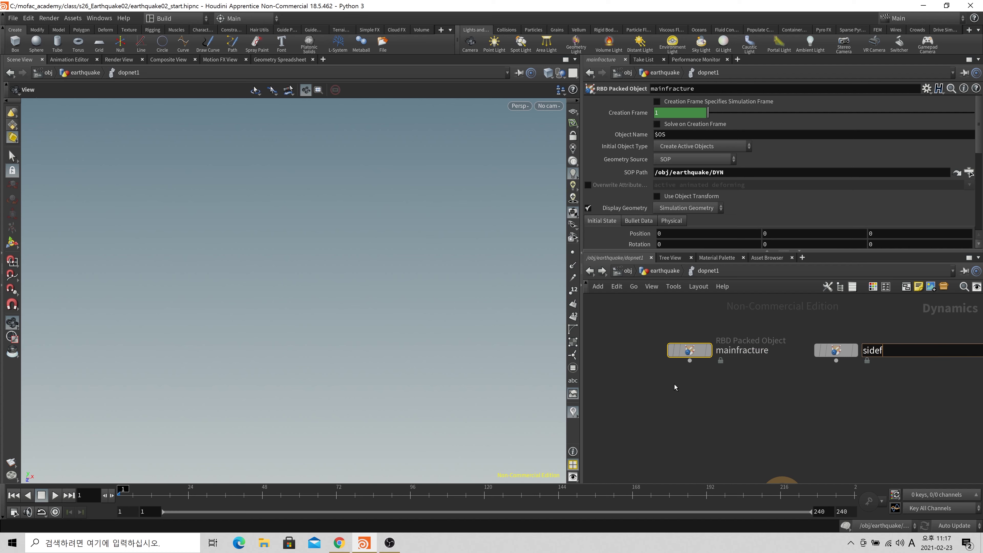
{"action": "key", "text": "Return"}
{"action": "scroll", "coordinate": [740, 401], "scroll_direction": "down", "scroll_amount": 3}
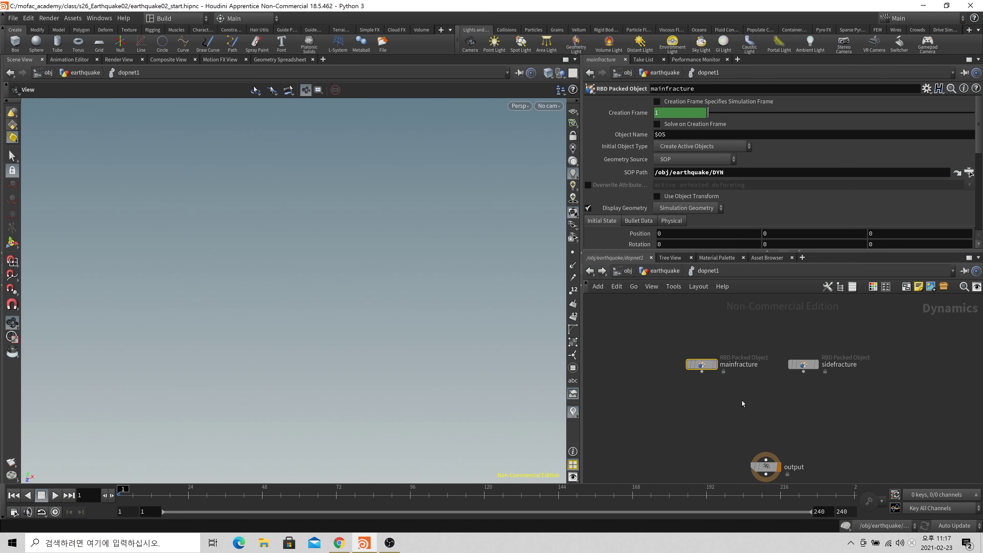
Add a Merge node fed by mainfracture and sidefracture above the output node, and set its Affector Relationship to Mutual.
{"action": "key", "text": "Tab"}
{"action": "type", "text": "mer"}
{"action": "key", "text": "Return"}
{"action": "key", "text": "Return"}
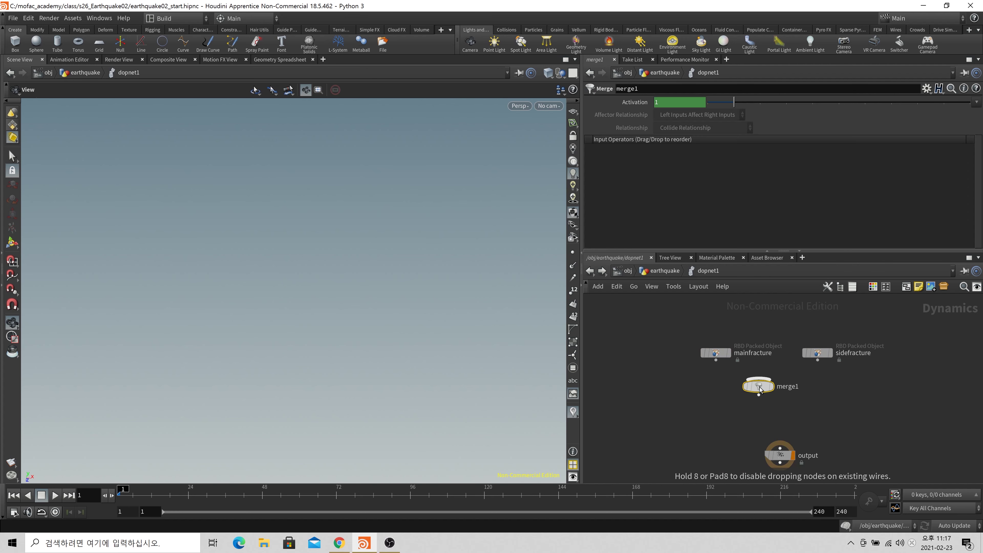
{"action": "left_click_drag", "start_coordinate": [861, 377], "coordinate": [723, 354]}
{"action": "left_click_drag", "start_coordinate": [715, 360], "coordinate": [775, 395]}
{"action": "left_click_drag", "start_coordinate": [781, 456], "coordinate": [773, 454]}
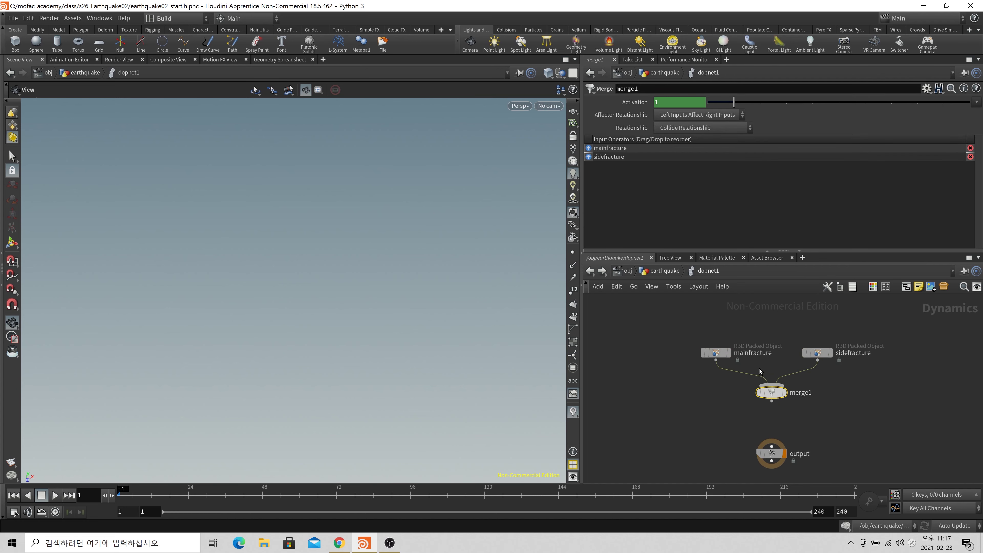
{"action": "left_click", "coordinate": [697, 115]}
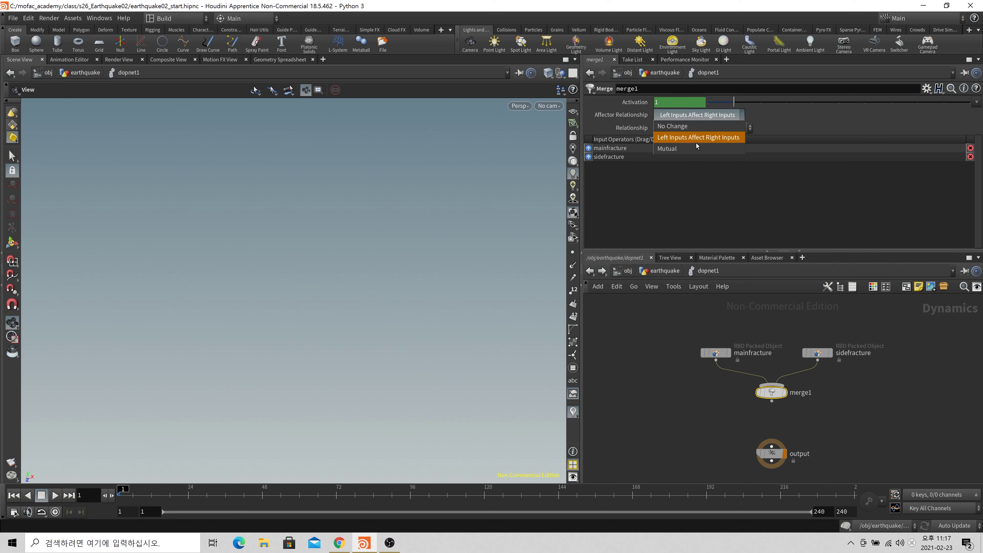
{"action": "left_click", "coordinate": [687, 149]}
Set sidefracture's Initial Object Type to Create Static Objects.
{"action": "left_click_drag", "start_coordinate": [724, 400], "coordinate": [727, 329]}
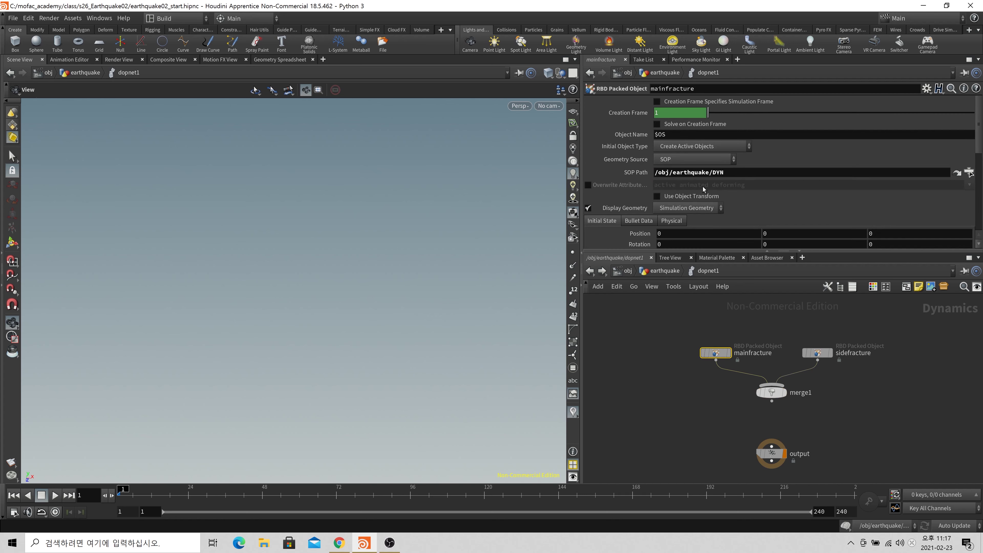
{"action": "left_click", "coordinate": [817, 352]}
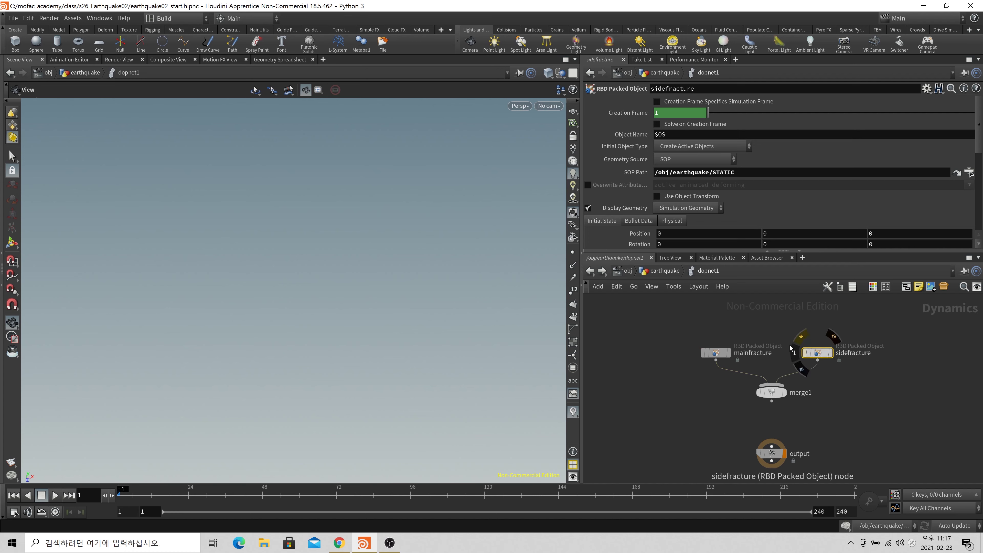
{"action": "left_click", "coordinate": [692, 146]}
{"action": "left_click", "coordinate": [692, 172]}
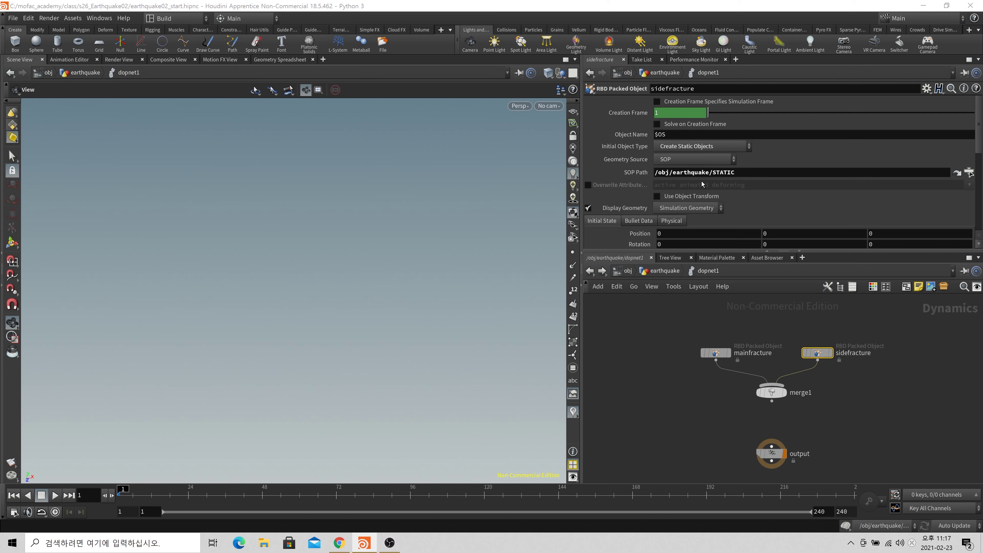
Wire merge1 into the output node and check the combined geometry in wireframe and shaded display.
{"action": "middle_click_drag", "start_coordinate": [827, 368], "coordinate": [829, 326]}
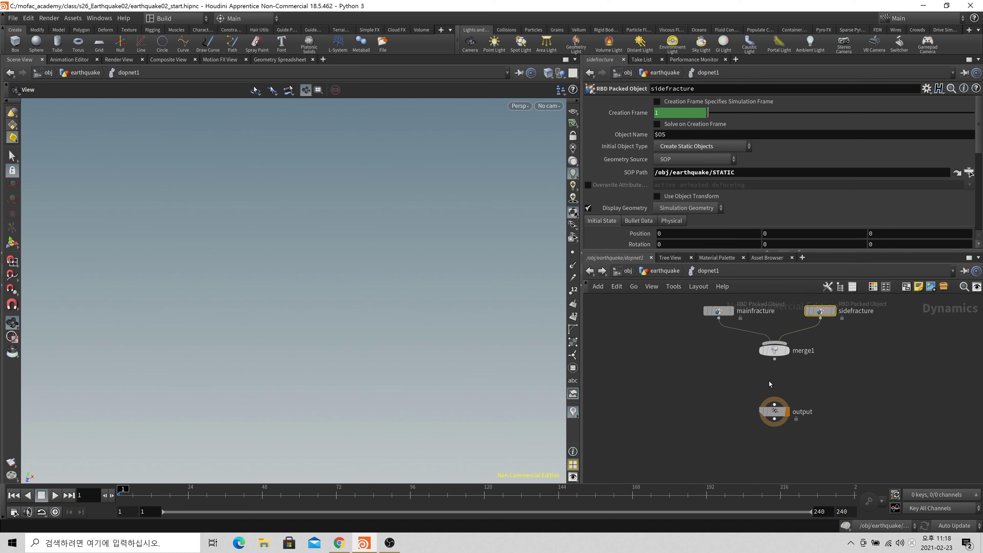
{"action": "middle_click_drag", "start_coordinate": [770, 384], "coordinate": [823, 348]}
{"action": "left_click_drag", "start_coordinate": [754, 374], "coordinate": [755, 420]}
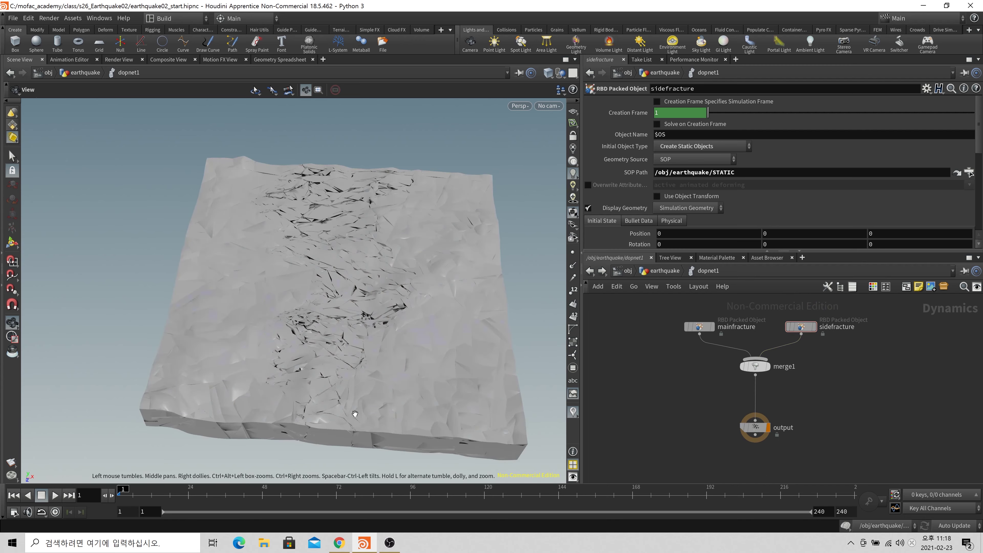
{"action": "key", "text": "w"}
{"action": "key", "text": "w"}
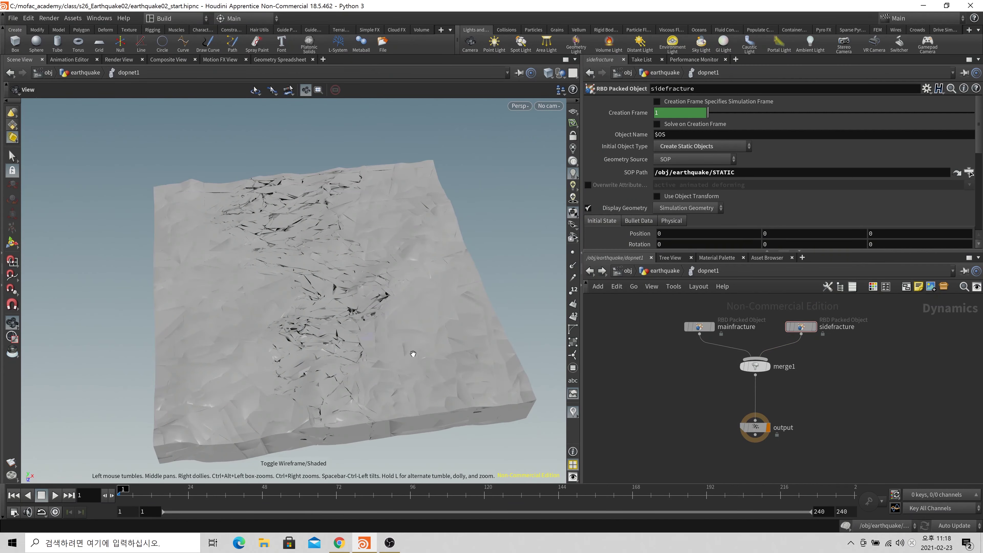
Turn off mainfracture's Display Geometry and show its Bullet guide geometry to inspect the collision shapes.
{"action": "left_click_drag", "start_coordinate": [688, 369], "coordinate": [697, 305]}
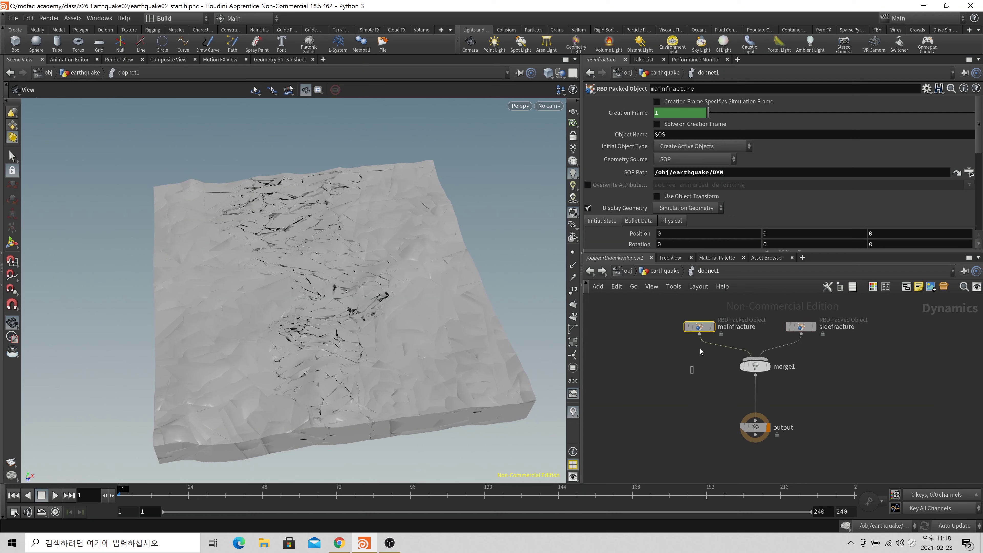
{"action": "left_click_drag", "start_coordinate": [674, 252], "coordinate": [674, 327]}
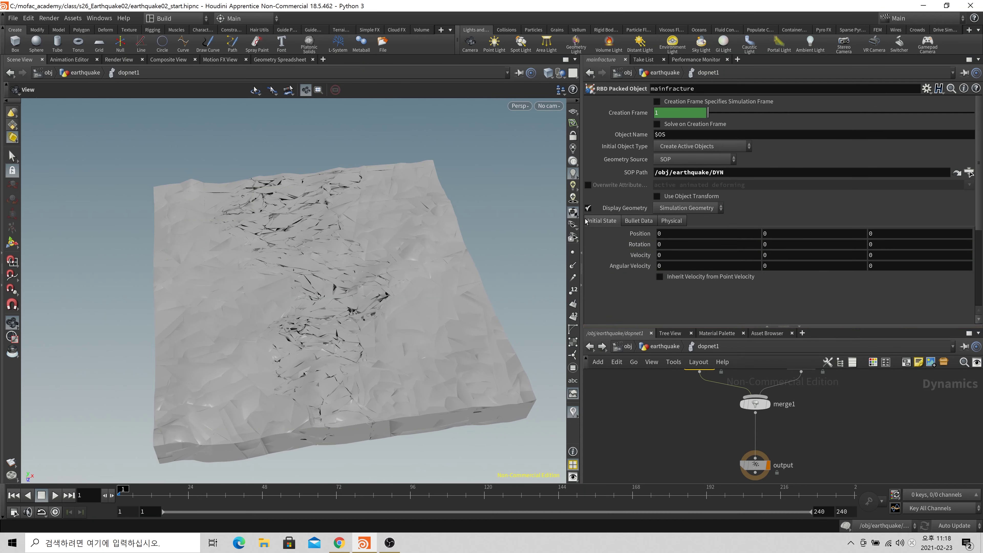
{"action": "left_click", "coordinate": [587, 208]}
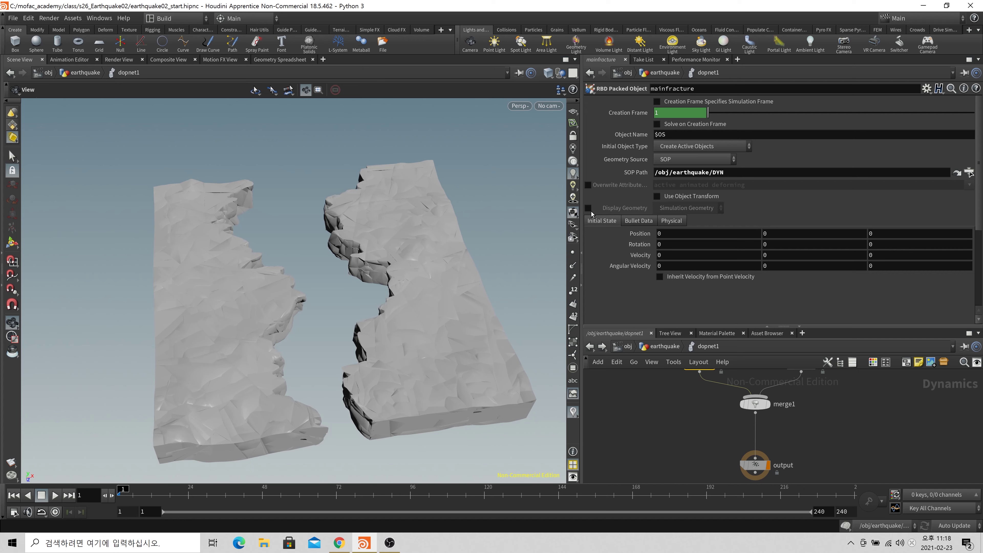
{"action": "middle_click_drag", "start_coordinate": [702, 406], "coordinate": [691, 442]}
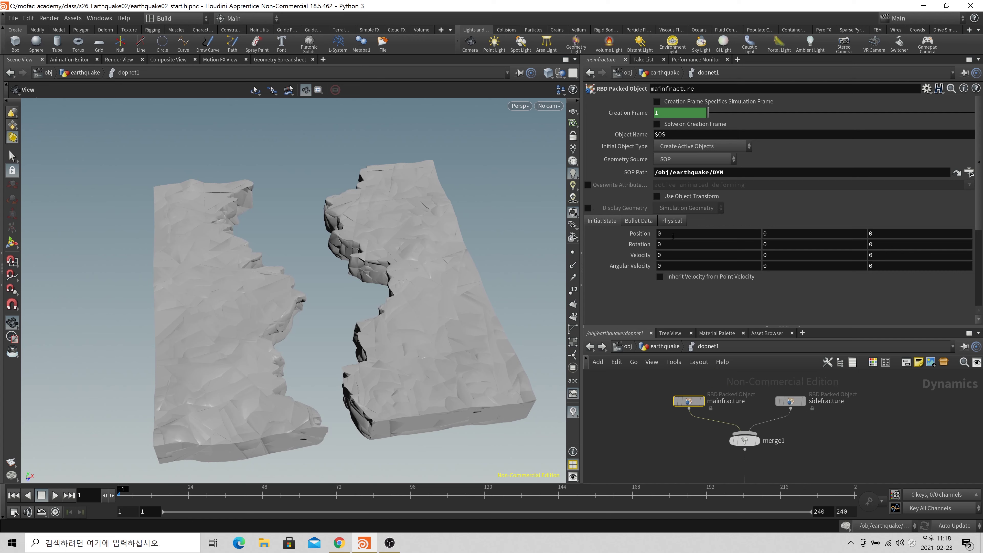
{"action": "left_click", "coordinate": [648, 221]}
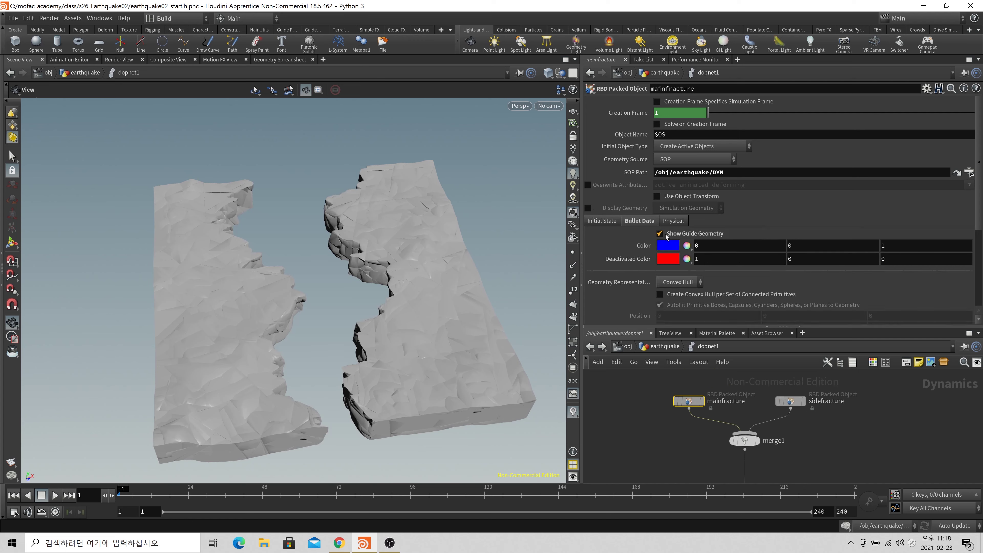
{"action": "left_click", "coordinate": [666, 235]}
{"action": "left_click_drag", "start_coordinate": [309, 287], "coordinate": [330, 334]}
{"action": "key", "text": "w"}
{"action": "key", "text": "w"}
{"action": "scroll", "coordinate": [622, 411], "scroll_direction": "down", "scroll_amount": 1}
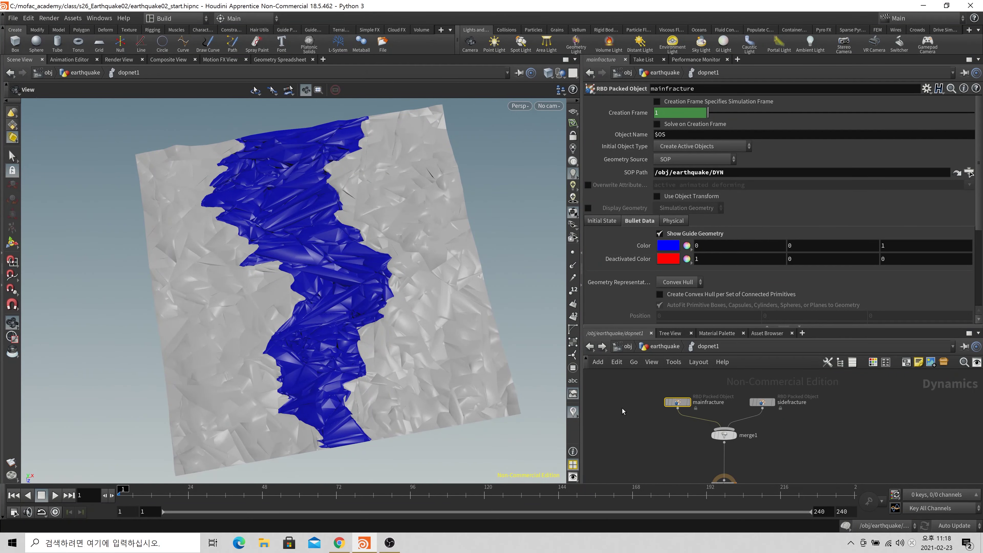
Hide mainfracture's guide geometry, then inspect sidefracture's Bullet guide geometry with Create Convex Hull per Set of Connected Primitives enabled and Display Geometry off.
{"action": "left_click", "coordinate": [659, 234]}
{"action": "left_click", "coordinate": [761, 402]}
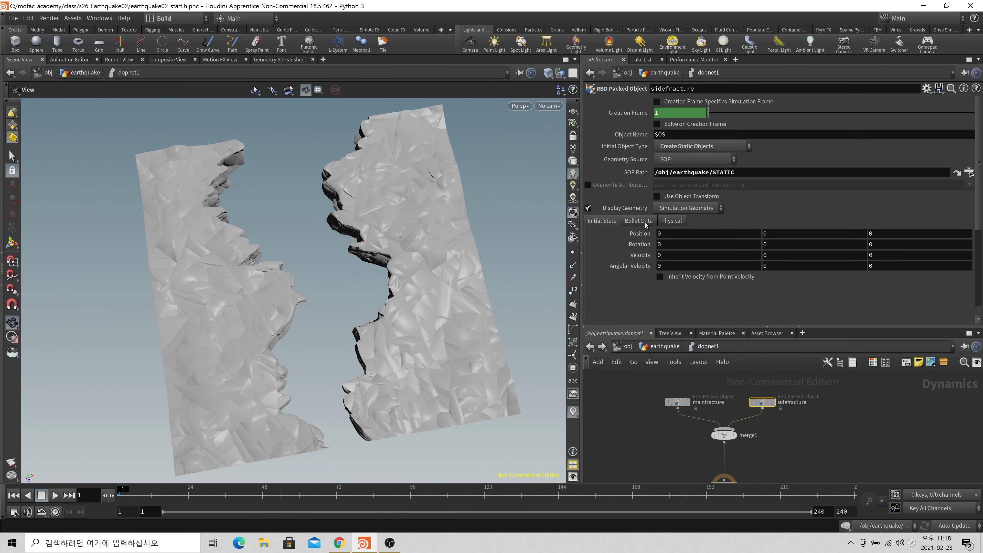
{"action": "left_click", "coordinate": [588, 209]}
{"action": "left_click", "coordinate": [638, 220]}
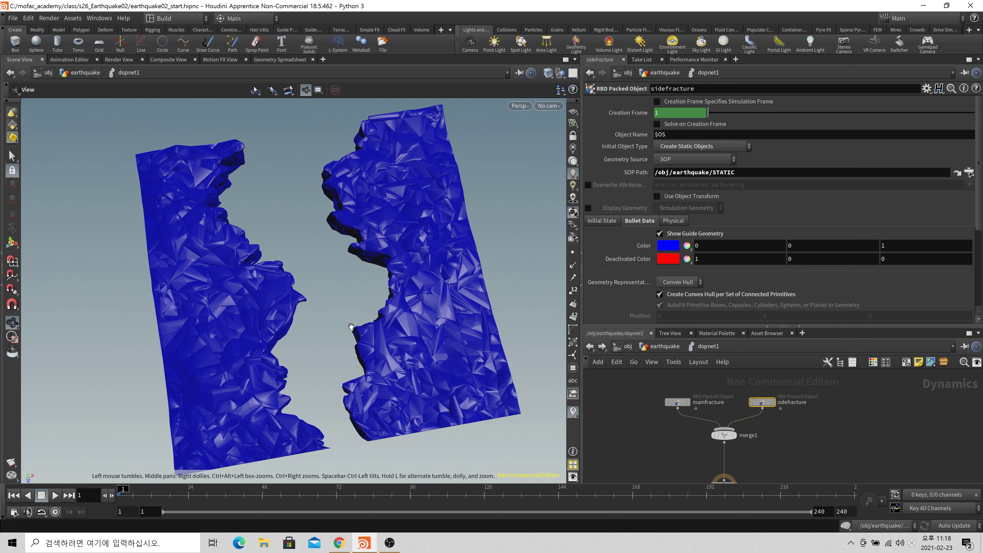
Hide sidefracture's guide geometry and turn Display Geometry back on for sidefracture and mainfracture.
{"action": "left_click", "coordinate": [680, 235]}
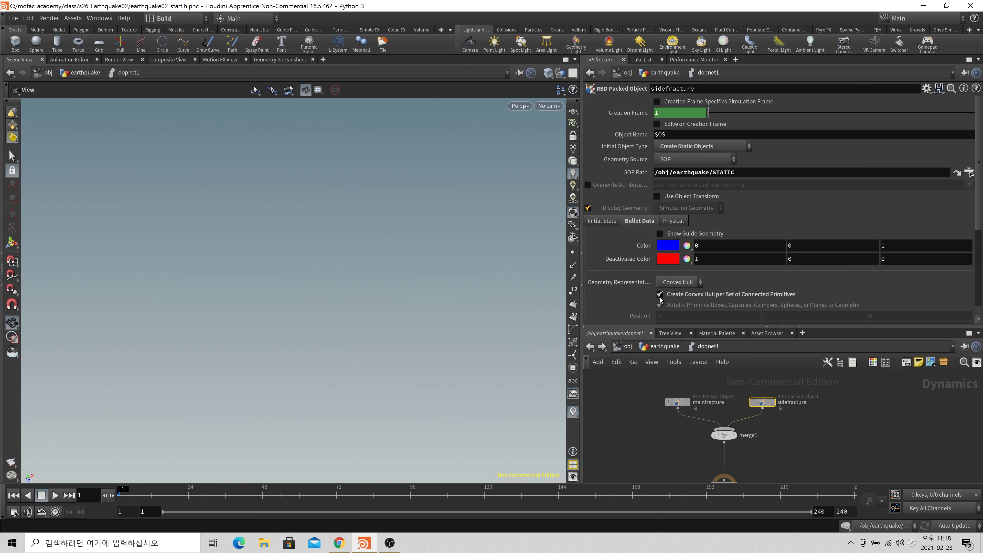
{"action": "left_click", "coordinate": [677, 402]}
{"action": "left_click", "coordinate": [588, 208]}
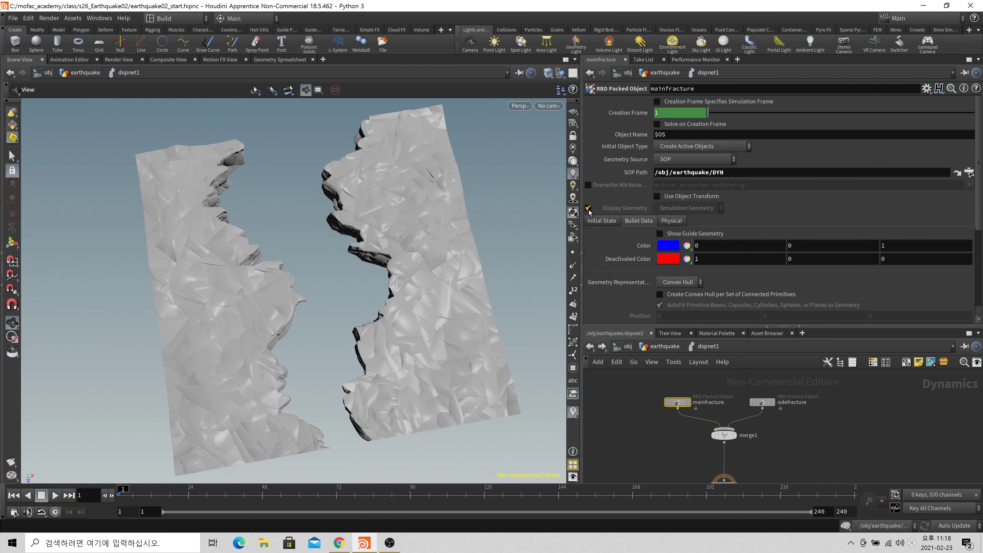
Move the output node lower and insert a Gravity Force node between merge1 and output.
{"action": "scroll", "coordinate": [719, 430], "scroll_direction": "down", "scroll_amount": 2}
{"action": "left_click_drag", "start_coordinate": [719, 440], "coordinate": [720, 464]}
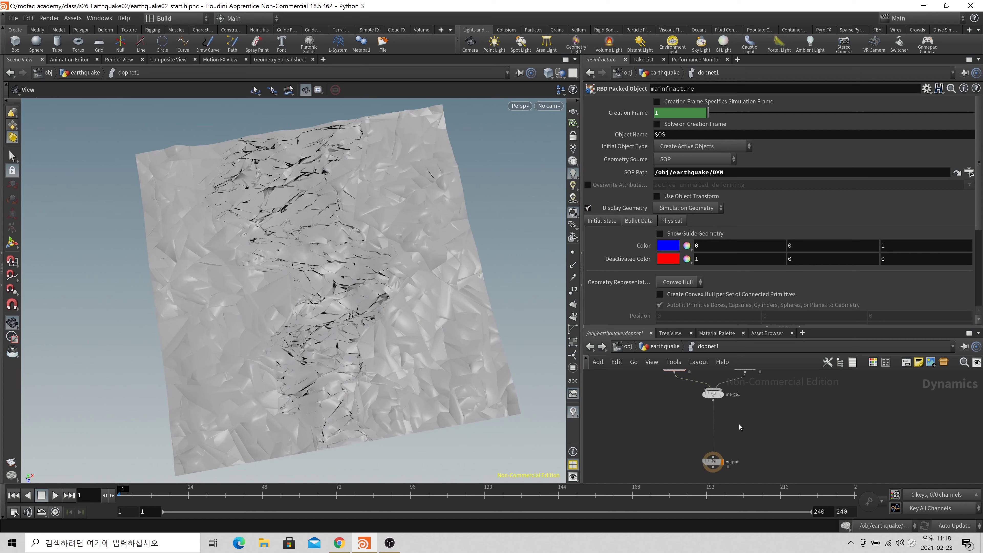
{"action": "key", "text": "Tab"}
{"action": "type", "text": "gr"}
{"action": "key", "text": "Return"}
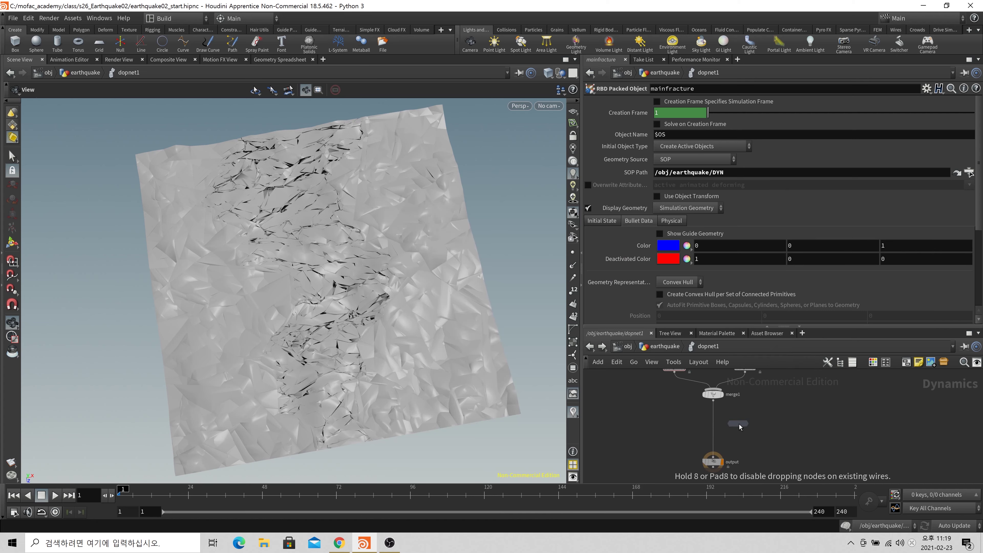
{"action": "left_click", "coordinate": [710, 425]}
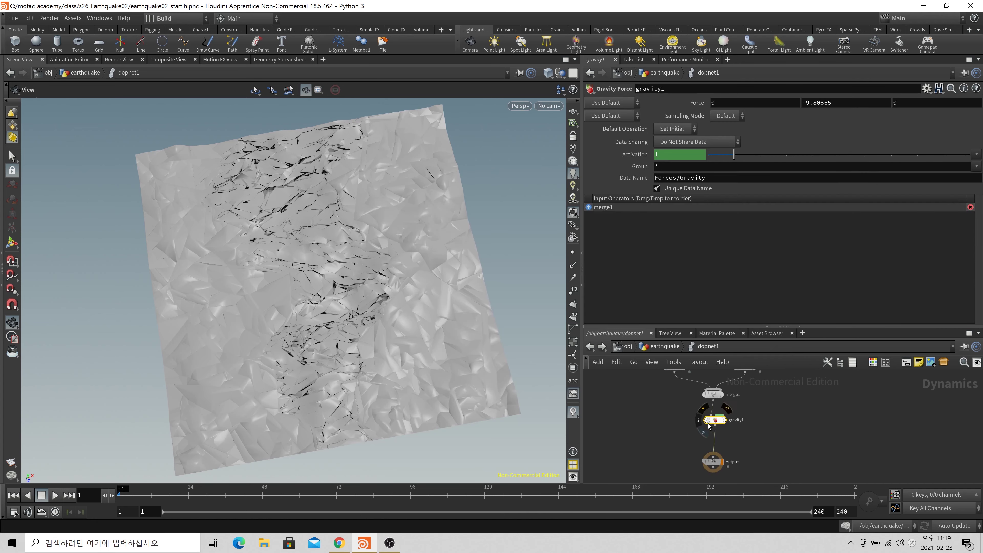
{"action": "left_click_drag", "start_coordinate": [708, 423], "coordinate": [705, 420]}
{"action": "middle_click_drag", "start_coordinate": [723, 452], "coordinate": [728, 433]}
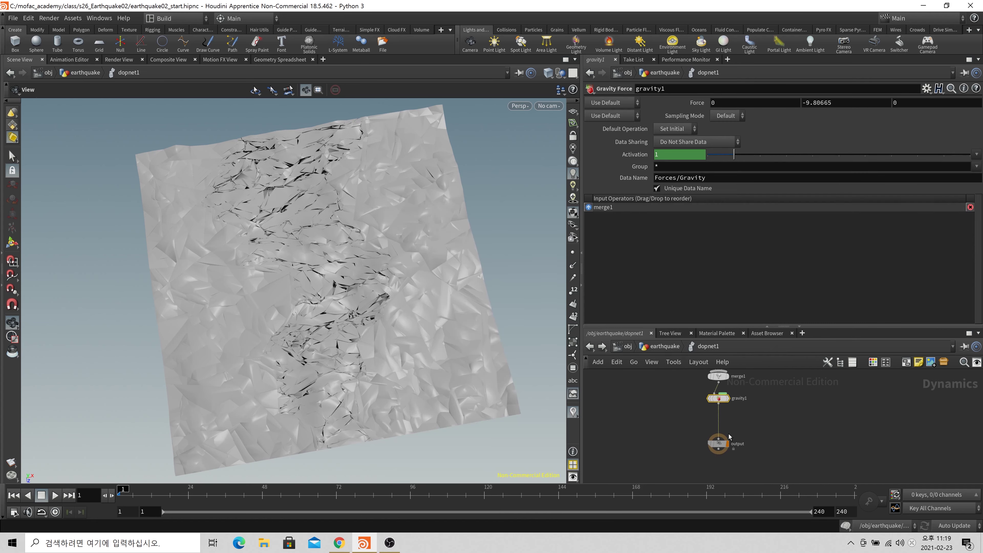
Move the output node further below gravity1 to make room for a solver.
{"action": "left_click_drag", "start_coordinate": [721, 444], "coordinate": [720, 458]}
{"action": "left_click", "coordinate": [736, 422]}
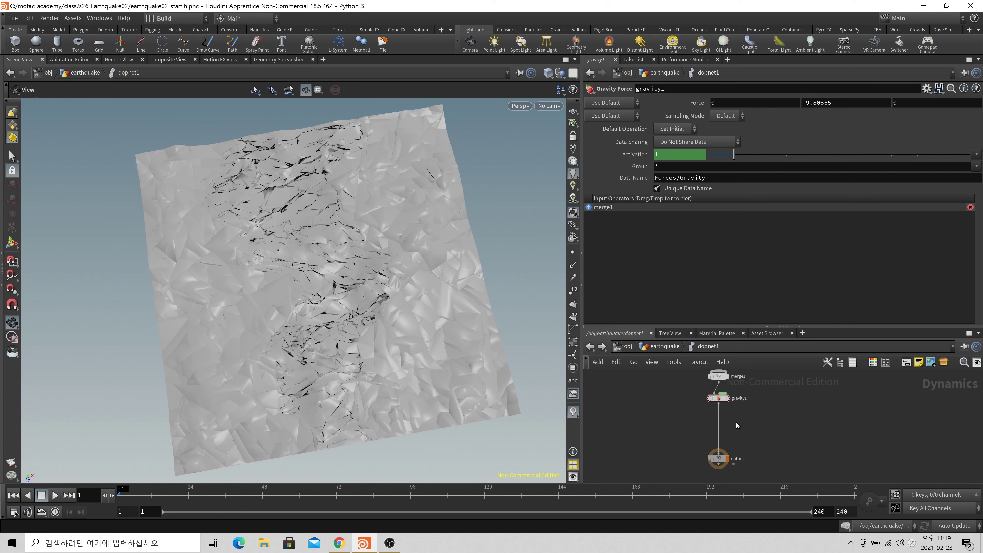
{"action": "key", "text": "Tab"}
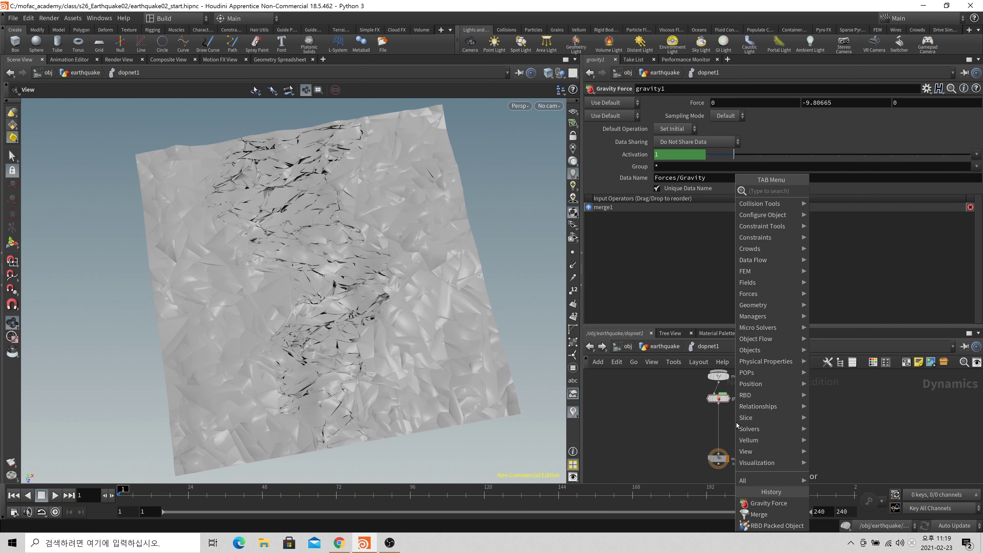
{"action": "type", "text": "rb"}
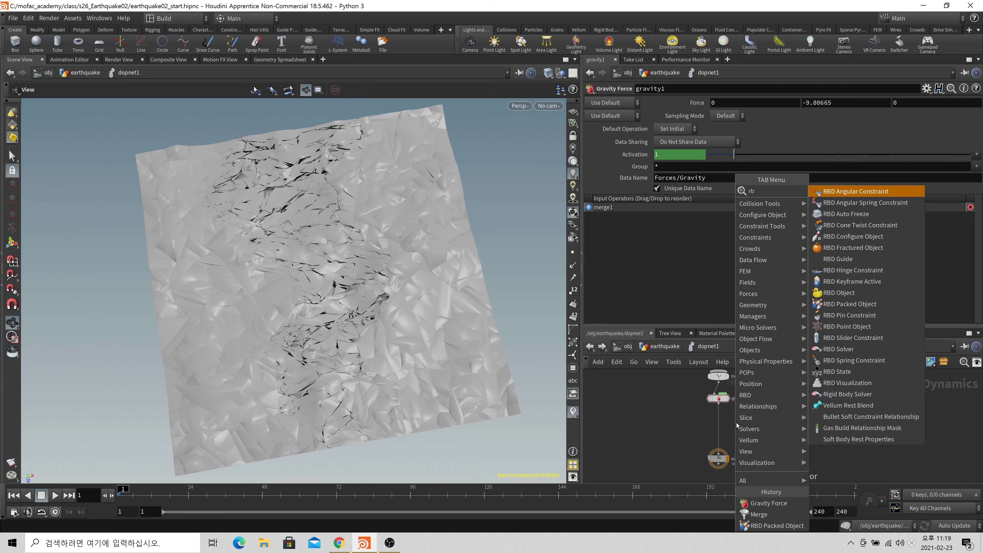
{"action": "type", "text": "d"}
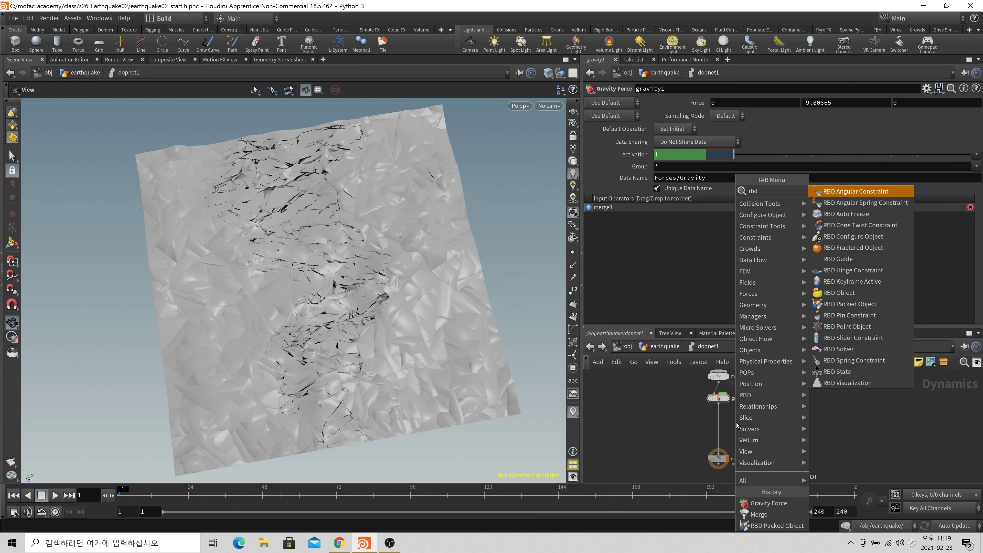
{"action": "key", "text": "Down"}
{"action": "type", "text": "s"}
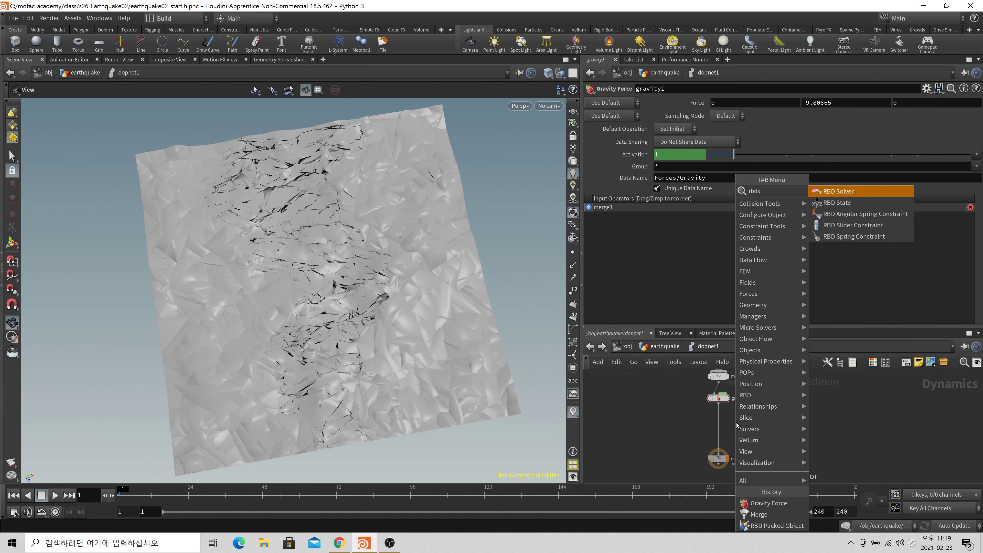
{"action": "key", "text": "Down"}
{"action": "key", "text": "Down"}
{"action": "key", "text": "Down"}
{"action": "key", "text": "Escape"}
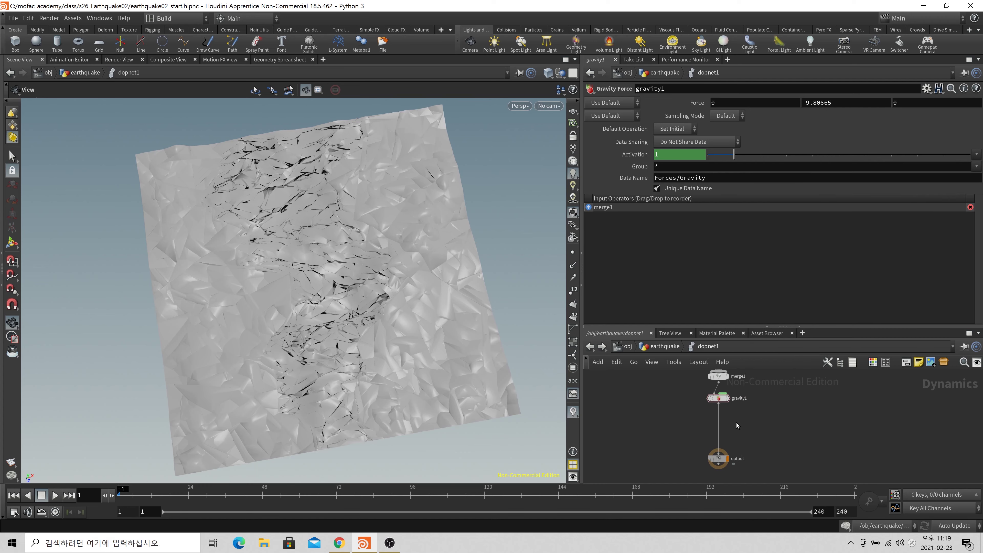
Try a Rigid Body Solver node beside the wire, look at its Solver Engine choices, and remove it again.
{"action": "key", "text": "Tab"}
{"action": "type", "text": "rigid"}
{"action": "key", "text": "Return"}
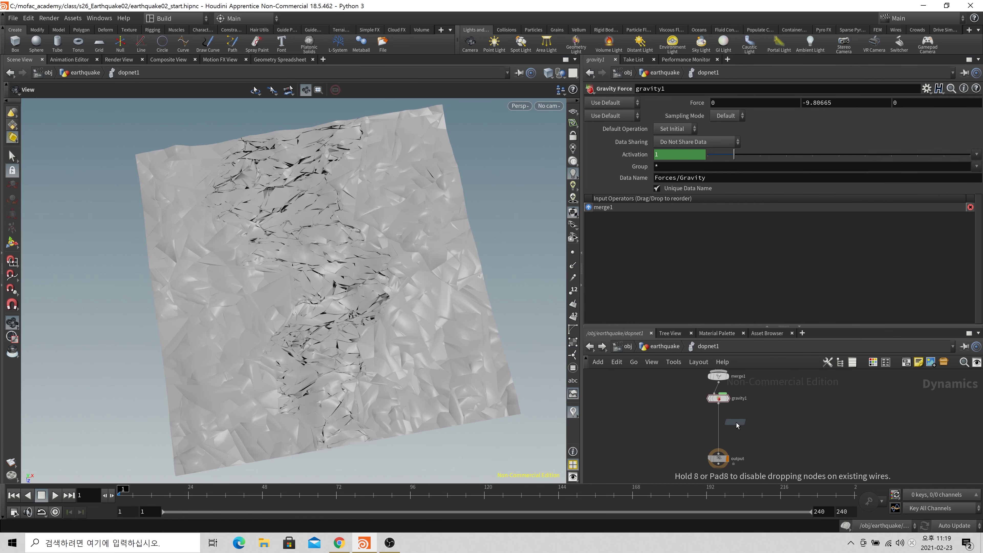
{"action": "left_click", "coordinate": [737, 422]}
{"action": "left_click", "coordinate": [666, 103]}
{"action": "left_click", "coordinate": [668, 126]}
{"action": "left_click", "coordinate": [668, 104]}
{"action": "left_click", "coordinate": [668, 114]}
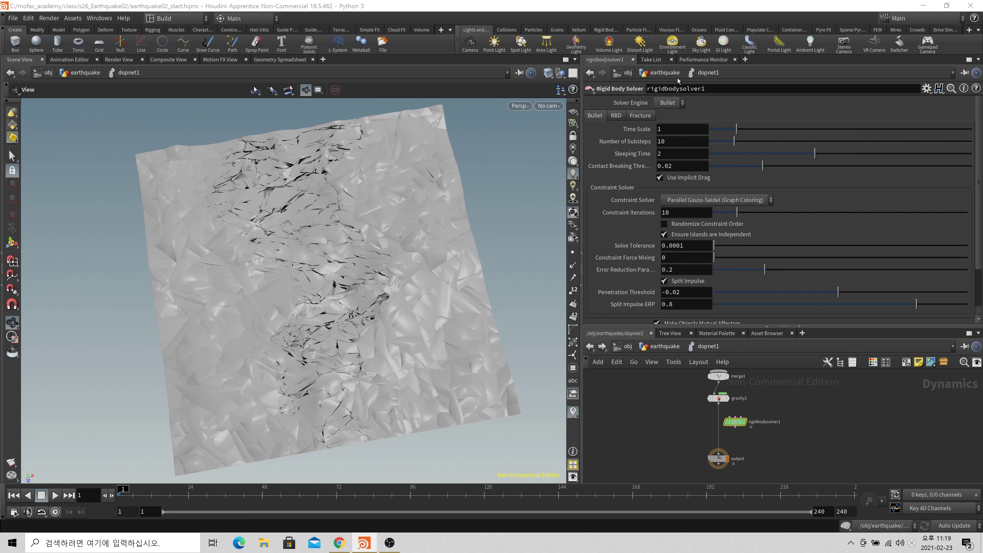
{"action": "key", "text": "ctrl+c"}
{"action": "key", "text": "Delete"}
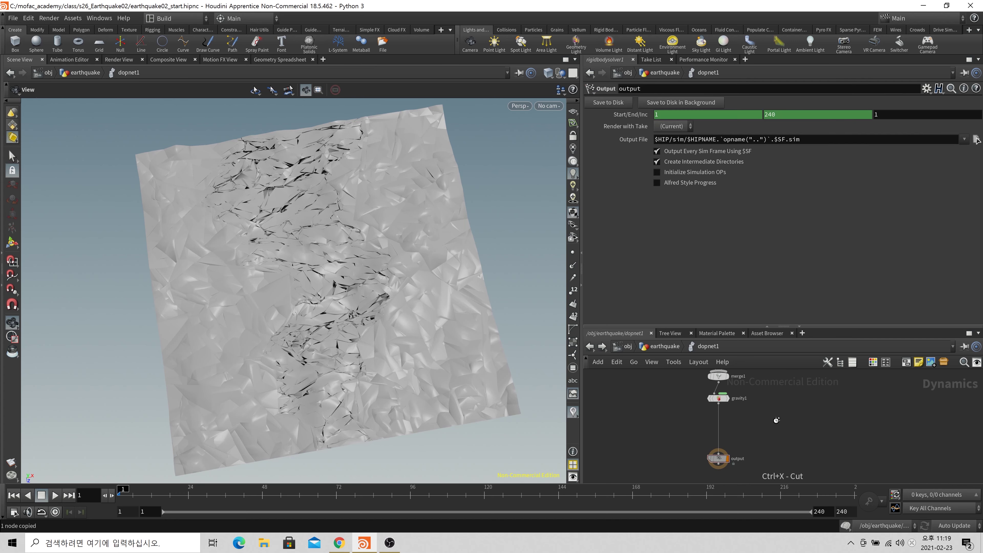
Add a Bullet Solver node and insert it into the wire between gravity1 and output.
{"action": "key", "text": "Tab"}
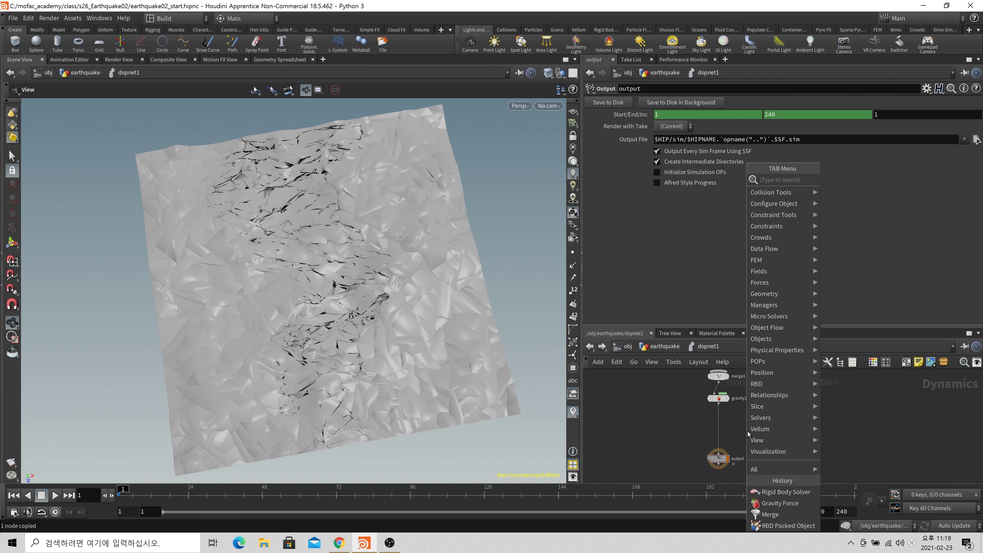
{"action": "type", "text": "buulets"}
{"action": "key", "text": "Down"}
{"action": "key", "text": "Down"}
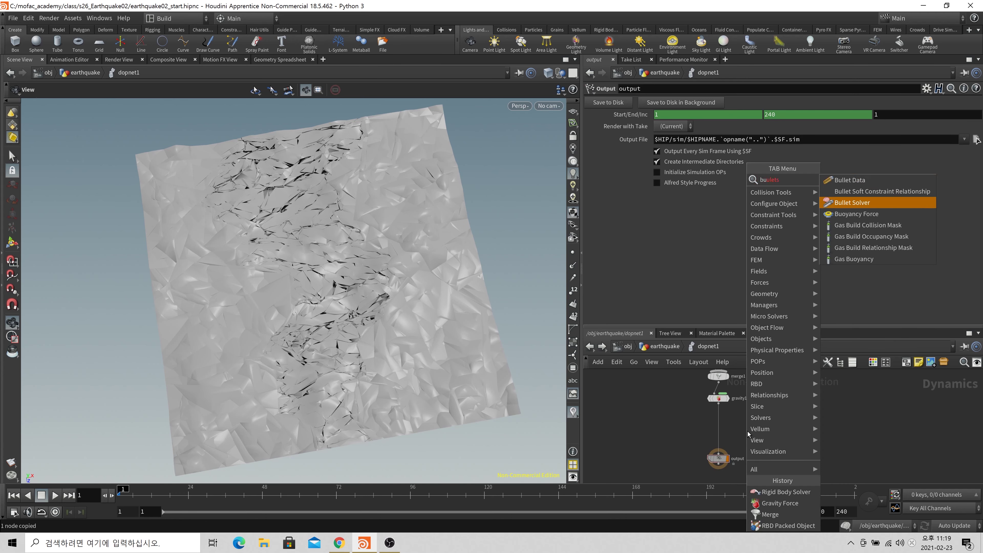
{"action": "key", "text": "Return"}
{"action": "left_click", "coordinate": [739, 430]}
{"action": "scroll", "coordinate": [747, 431], "scroll_direction": "up", "scroll_amount": 4}
{"action": "left_click_drag", "start_coordinate": [737, 436], "coordinate": [701, 432]}
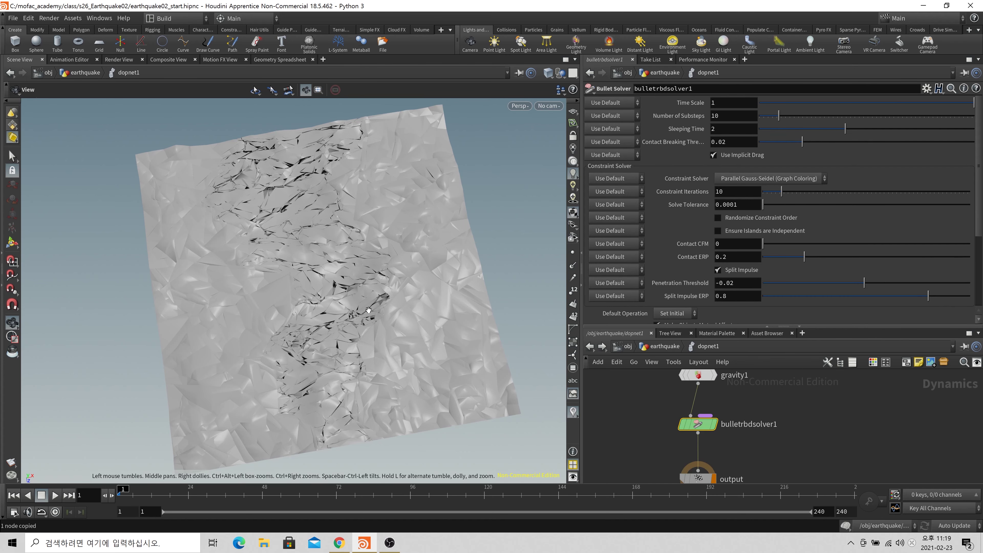
Run the first frames of the simulation and examine the ground block from above and from the side.
{"action": "scroll", "coordinate": [294, 310], "scroll_direction": "down", "scroll_amount": 4}
{"action": "left_click_drag", "start_coordinate": [294, 348], "coordinate": [290, 315]}
{"action": "scroll", "coordinate": [294, 309], "scroll_direction": "up", "scroll_amount": 3}
{"action": "left_click_drag", "start_coordinate": [348, 383], "coordinate": [250, 343]}
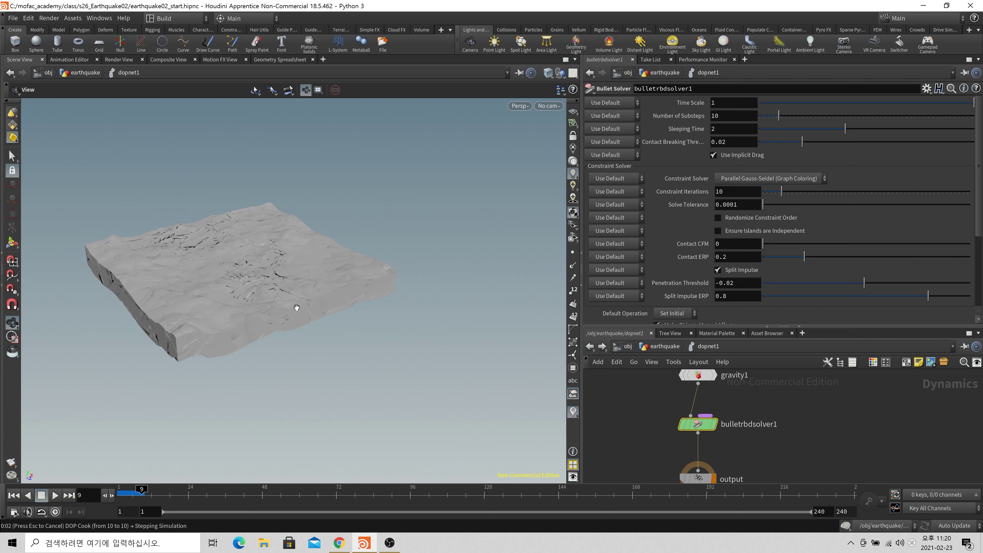
{"action": "right_click_drag", "start_coordinate": [258, 329], "coordinate": [298, 295]}
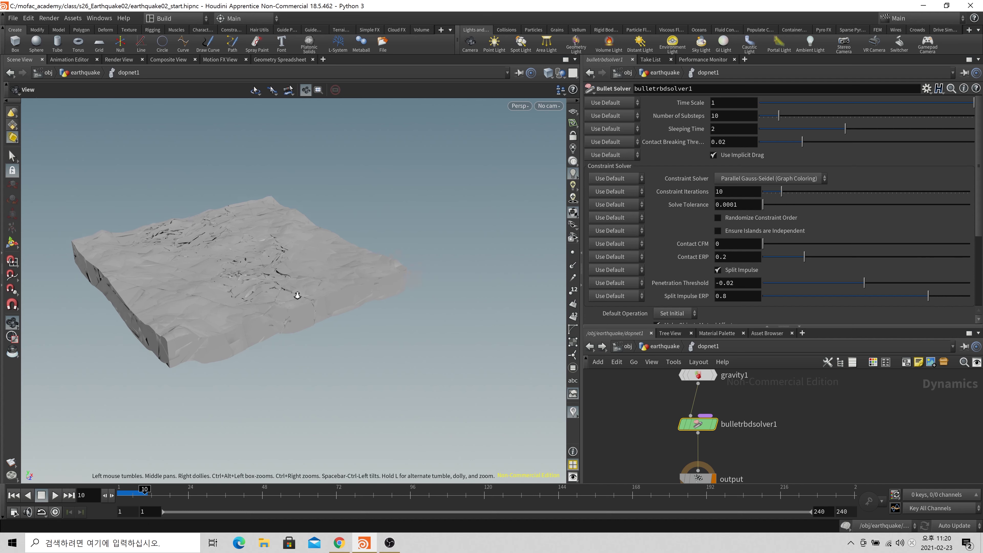
{"action": "mouse_move", "coordinate": [297, 295]}
{"action": "left_mouse_down"}
{"action": "mouse_move", "coordinate": [333, 259]}
{"action": "mouse_move", "coordinate": [285, 324]}
{"action": "left_mouse_up"}
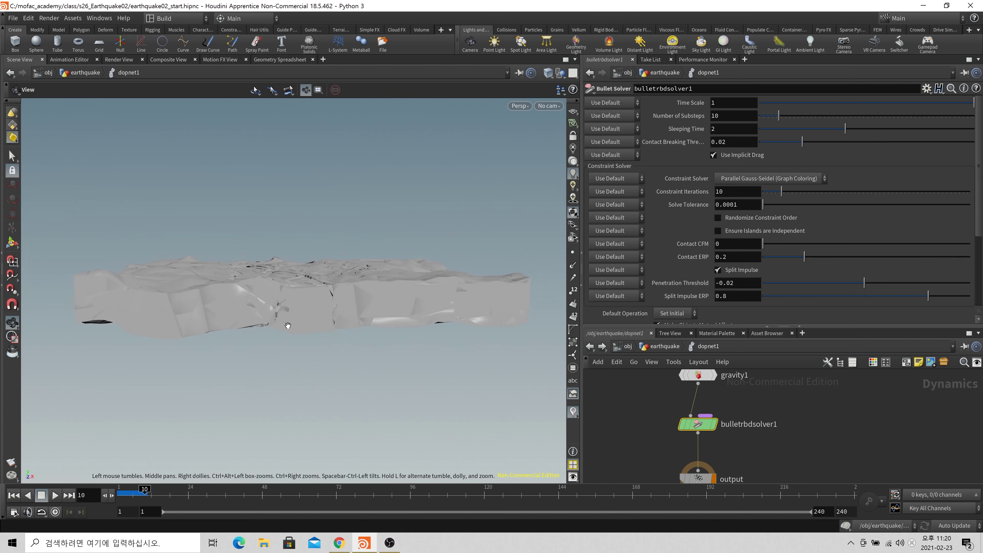
Cancel the running simulation cook, return to frame 1 and view the whole ground surface.
{"action": "left_click", "coordinate": [124, 496]}
{"action": "left_click_drag", "start_coordinate": [101, 509], "coordinate": [96, 508]}
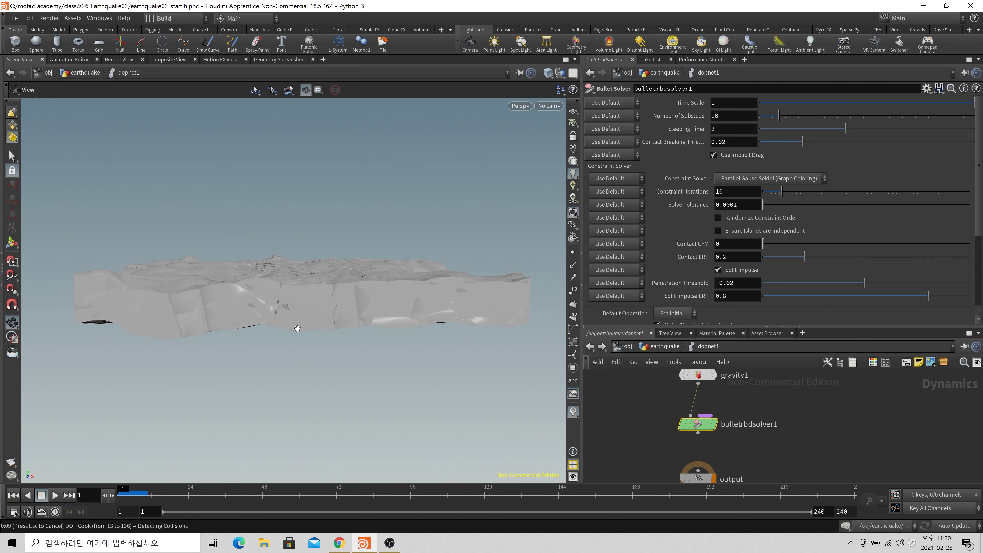
{"action": "key", "text": "Escape"}
{"action": "left_click", "coordinate": [14, 495]}
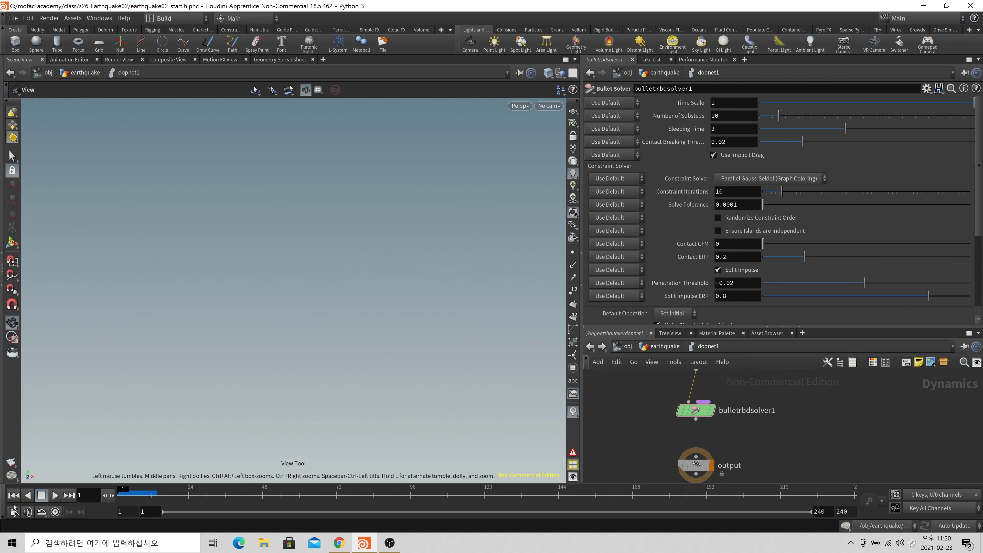
{"action": "left_click_drag", "start_coordinate": [354, 298], "coordinate": [340, 373]}
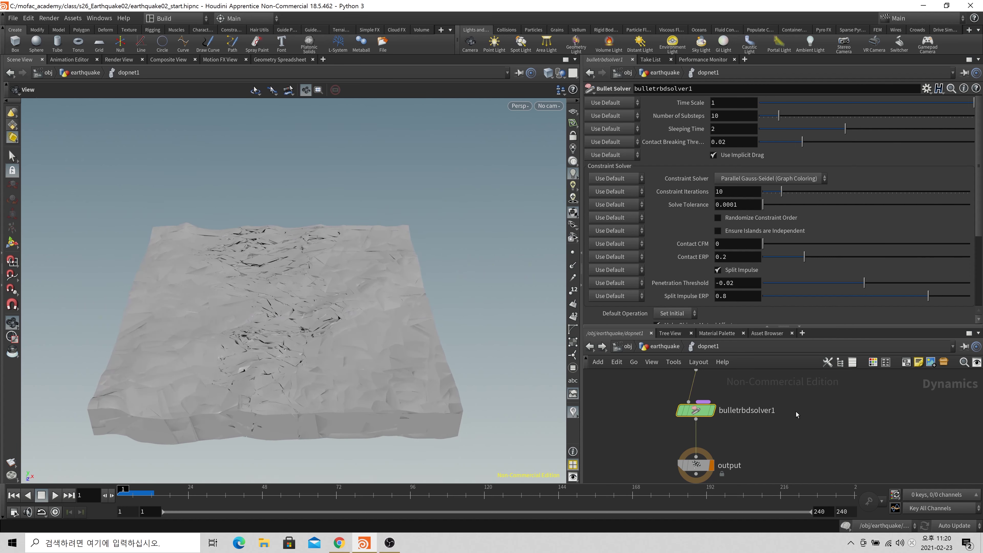
Double the gravity strength by setting gravity1's Y force to -9.80665*2.
{"action": "middle_click_drag", "start_coordinate": [798, 408], "coordinate": [790, 468]}
{"action": "left_click", "coordinate": [686, 420]}
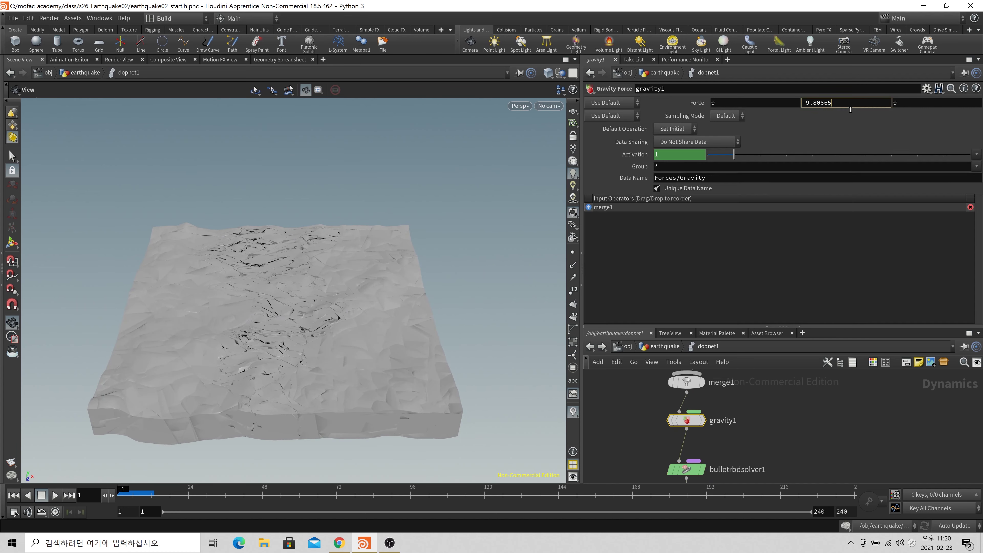
{"action": "type", "text": "*"}
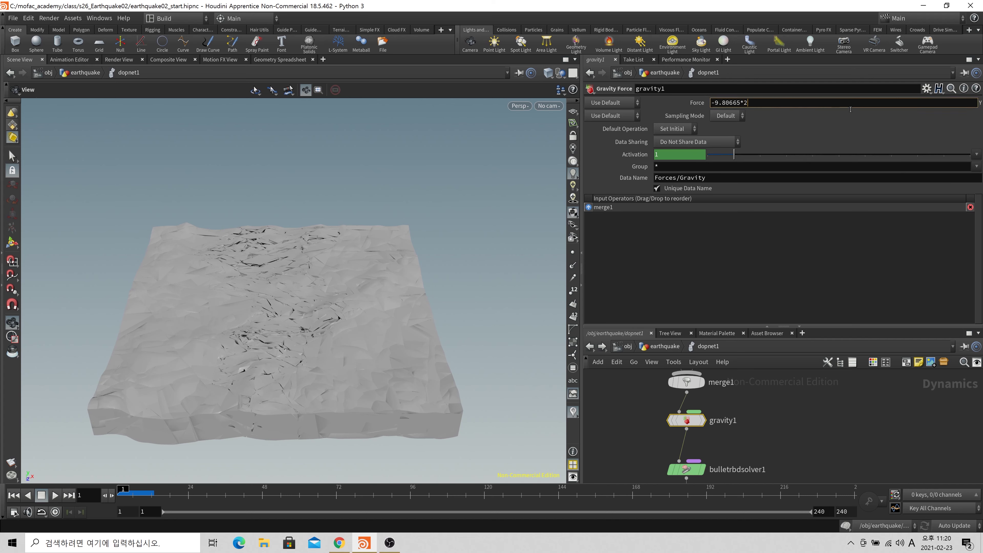
{"action": "key", "text": "Return"}
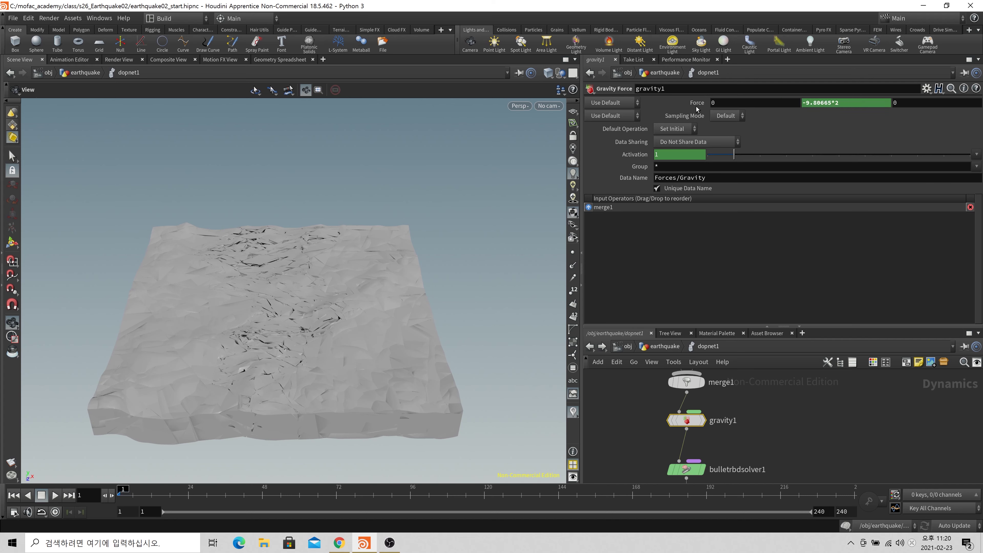
{"action": "left_click", "coordinate": [696, 105]}
Render a viewport flipbook of the simulation with end frame 120, review it in MPlay and close it.
{"action": "mouse_move", "coordinate": [368, 312]}
{"action": "left_mouse_down"}
{"action": "mouse_move", "coordinate": [377, 308]}
{"action": "mouse_move", "coordinate": [360, 328]}
{"action": "left_mouse_up"}
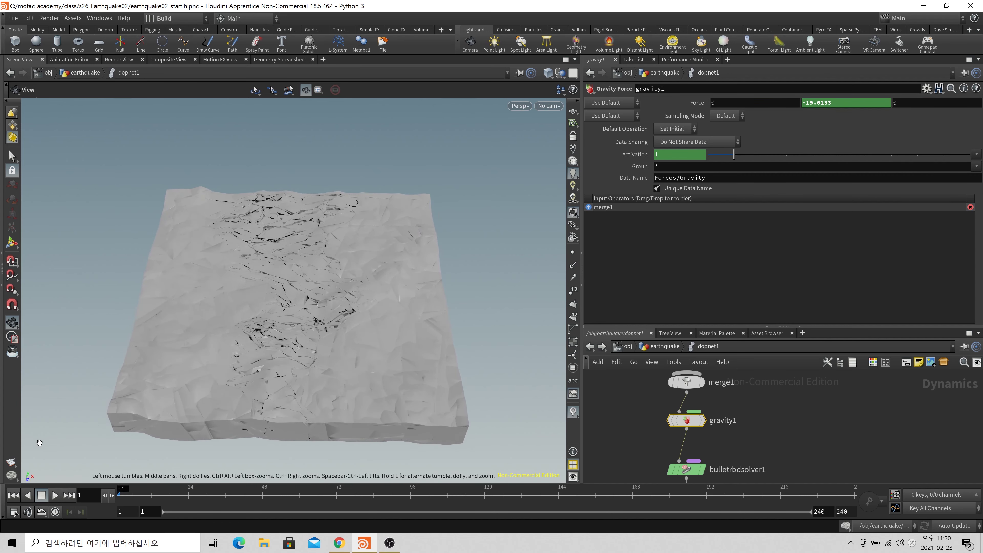
{"action": "right_click", "coordinate": [12, 462]}
{"action": "left_click", "coordinate": [54, 466]}
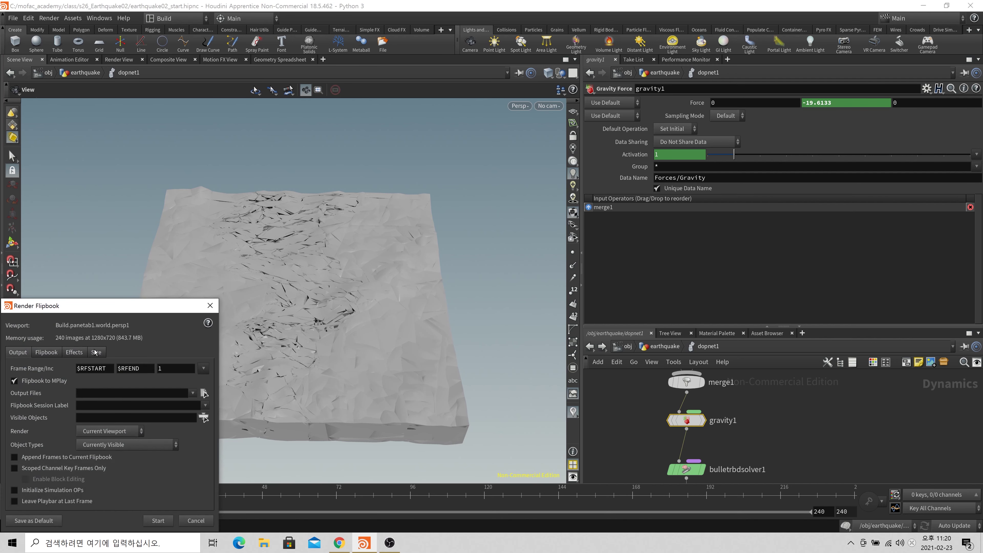
{"action": "double_click", "coordinate": [148, 370]}
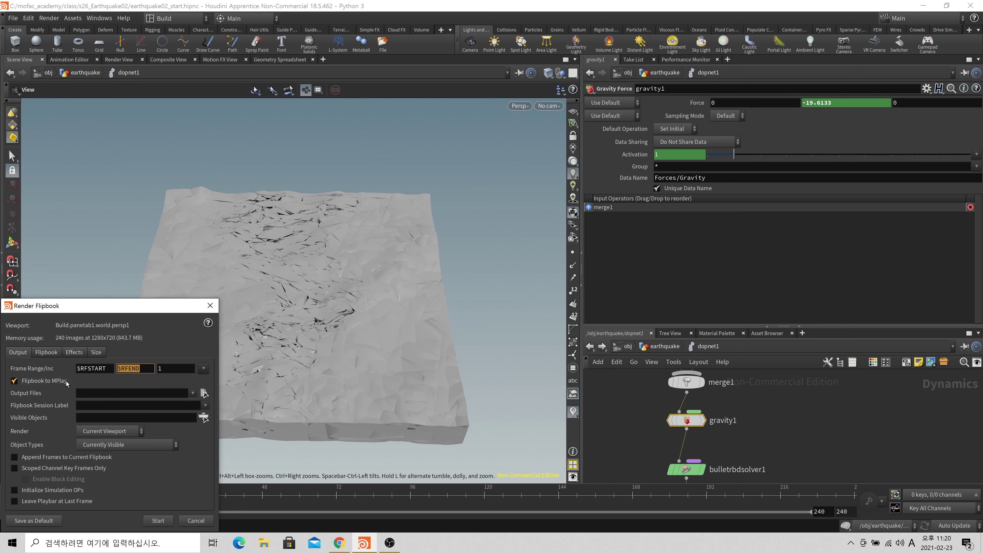
{"action": "type", "text": "120"}
{"action": "key", "text": "Return"}
{"action": "left_click", "coordinate": [158, 521]}
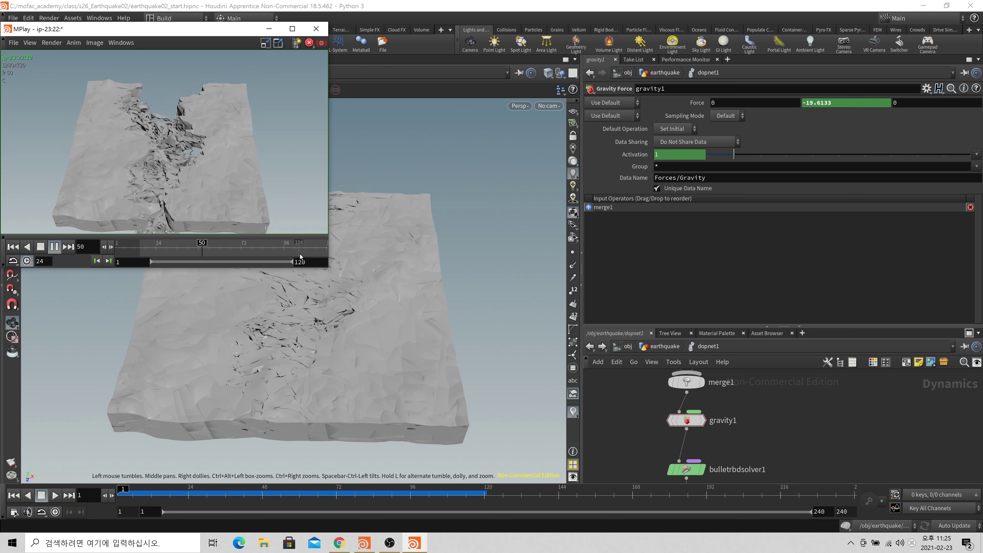
{"action": "left_click_drag", "start_coordinate": [136, 248], "coordinate": [116, 248]}
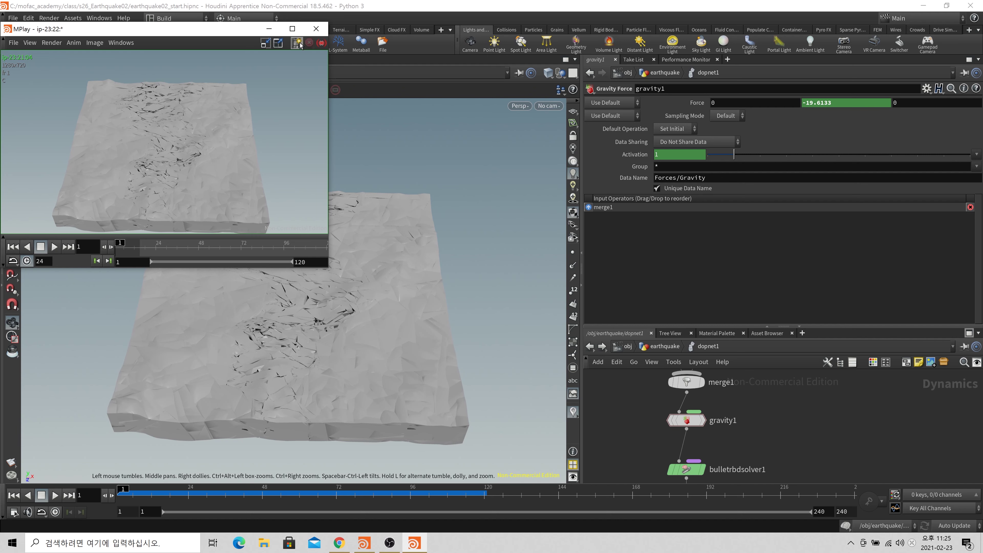
{"action": "left_click", "coordinate": [316, 29]}
Go up to the earthquake network, enlarge the network area, and widen the gap between rest1 and the DYN null.
{"action": "left_click", "coordinate": [666, 347]}
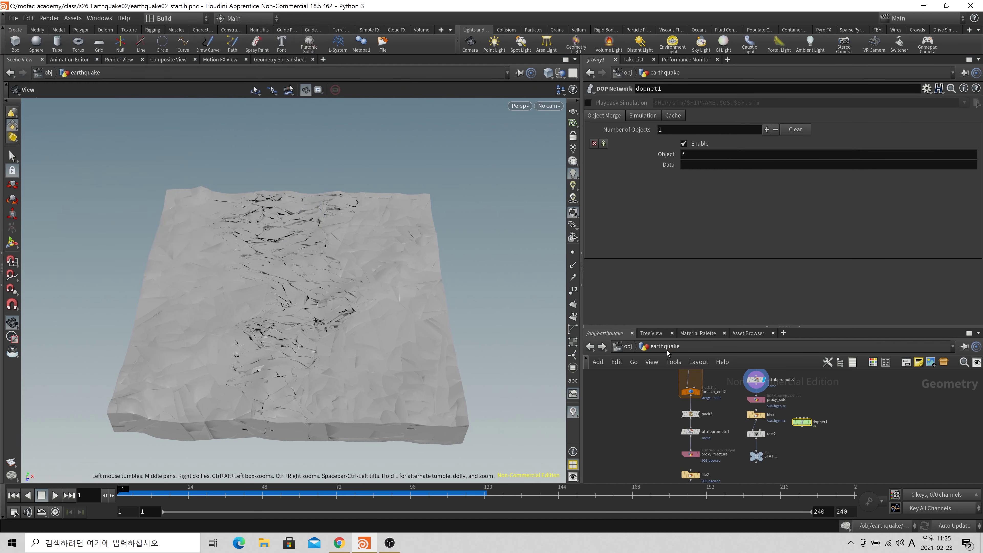
{"action": "left_click_drag", "start_coordinate": [724, 326], "coordinate": [724, 167]}
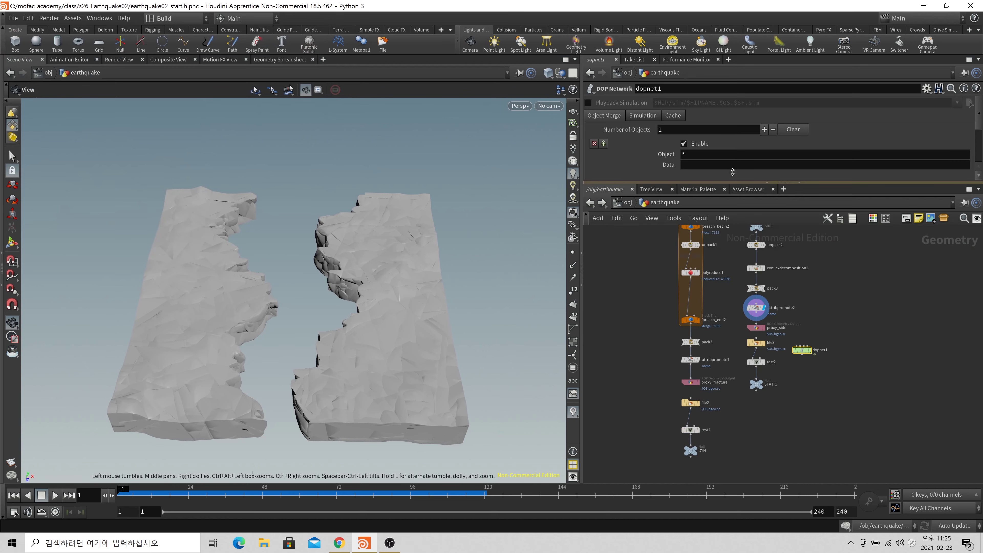
{"action": "scroll", "coordinate": [730, 401], "scroll_direction": "up", "scroll_amount": 3}
{"action": "middle_click_drag", "start_coordinate": [730, 401], "coordinate": [756, 342]}
{"action": "left_click_drag", "start_coordinate": [714, 390], "coordinate": [714, 455]}
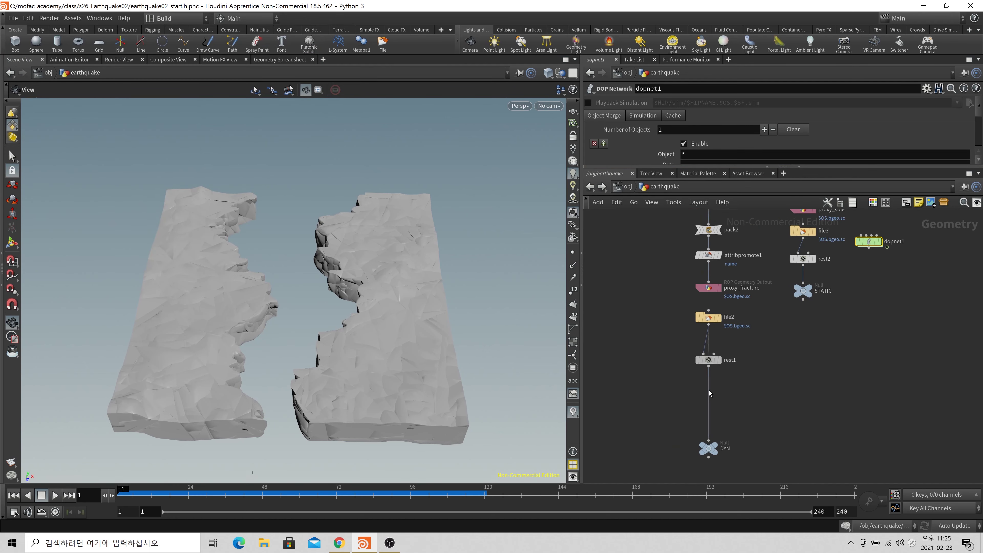
{"action": "mouse_move", "coordinate": [709, 357]}
{"action": "left_mouse_down"}
{"action": "mouse_move", "coordinate": [710, 385]}
{"action": "mouse_move", "coordinate": [703, 353]}
{"action": "left_mouse_up"}
Display rest1 and inspect the fractured centre pieces from several angles.
{"action": "left_click", "coordinate": [720, 352]}
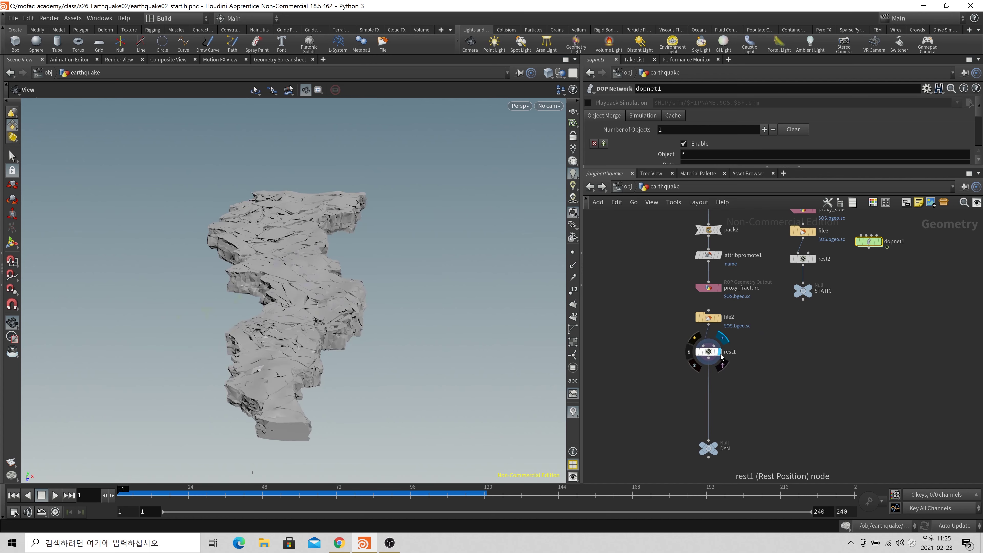
{"action": "mouse_move", "coordinate": [425, 333]}
{"action": "left_mouse_down"}
{"action": "mouse_move", "coordinate": [508, 378]}
{"action": "mouse_move", "coordinate": [373, 318]}
{"action": "mouse_move", "coordinate": [417, 336]}
{"action": "left_mouse_up"}
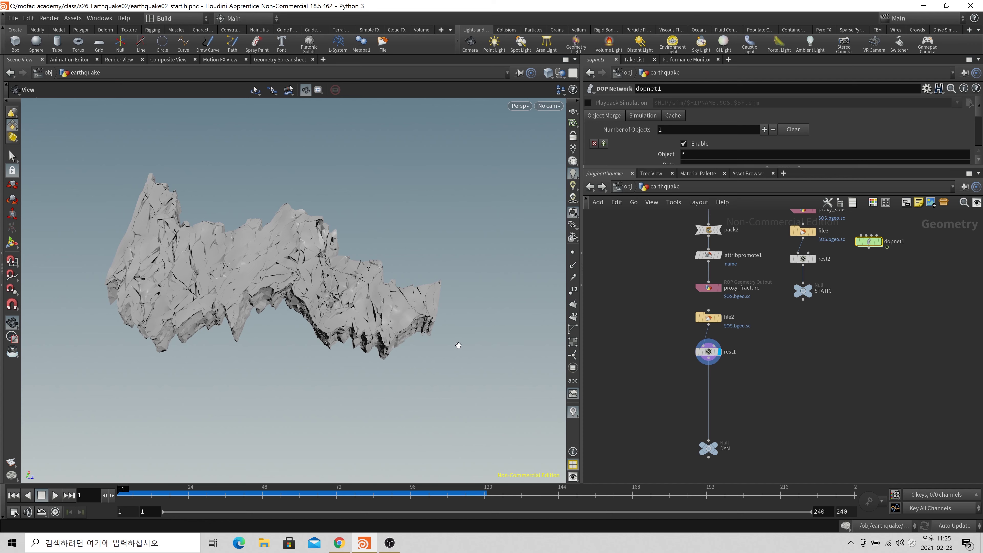
{"action": "left_click_drag", "start_coordinate": [548, 366], "coordinate": [341, 140]}
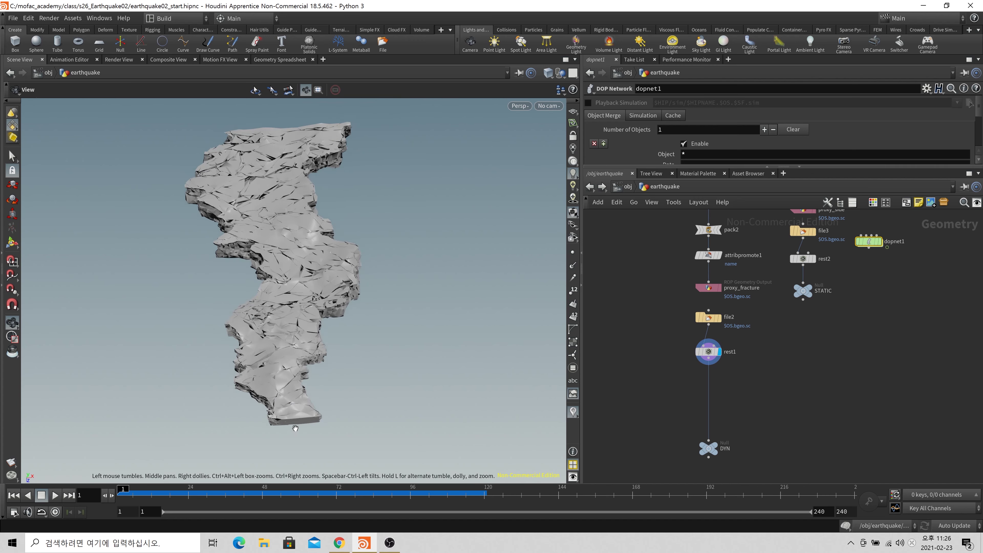
{"action": "mouse_move", "coordinate": [303, 417]}
{"action": "left_mouse_down"}
{"action": "mouse_move", "coordinate": [312, 411]}
{"action": "mouse_move", "coordinate": [318, 420]}
{"action": "left_mouse_up"}
Locate the CENTER_CURVE null in the Fracture 2nd network box and display its curve.
{"action": "scroll", "coordinate": [778, 332], "scroll_direction": "down", "scroll_amount": 3}
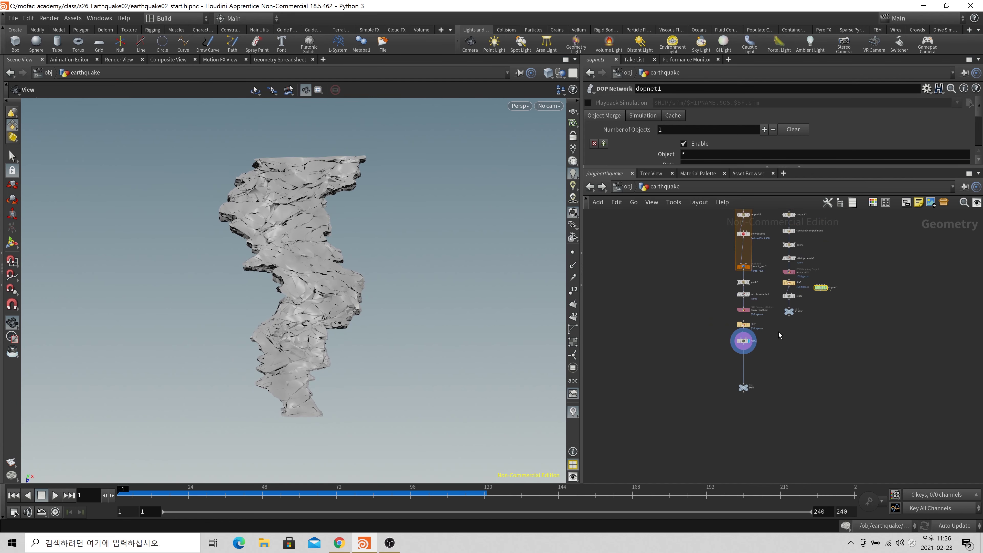
{"action": "middle_click_drag", "start_coordinate": [845, 312], "coordinate": [728, 372]}
{"action": "scroll", "coordinate": [727, 372], "scroll_direction": "down", "scroll_amount": 2}
{"action": "middle_click_drag", "start_coordinate": [731, 228], "coordinate": [734, 410]}
{"action": "middle_click_drag", "start_coordinate": [762, 263], "coordinate": [821, 435]}
{"action": "middle_click_drag", "start_coordinate": [705, 268], "coordinate": [715, 320]}
{"action": "scroll", "coordinate": [687, 299], "scroll_direction": "up", "scroll_amount": 5}
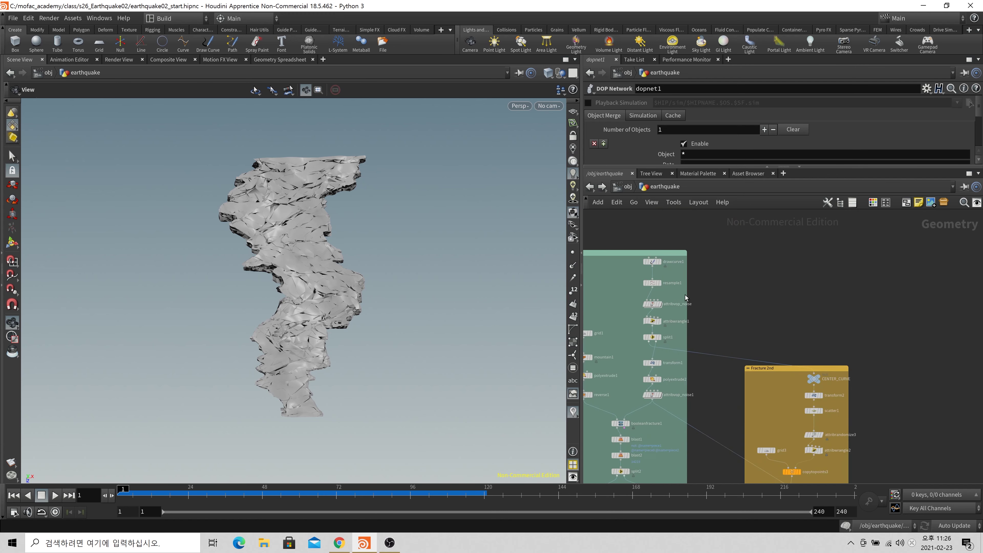
{"action": "middle_click_drag", "start_coordinate": [712, 420], "coordinate": [727, 310]}
{"action": "scroll", "coordinate": [725, 333], "scroll_direction": "down", "scroll_amount": 3}
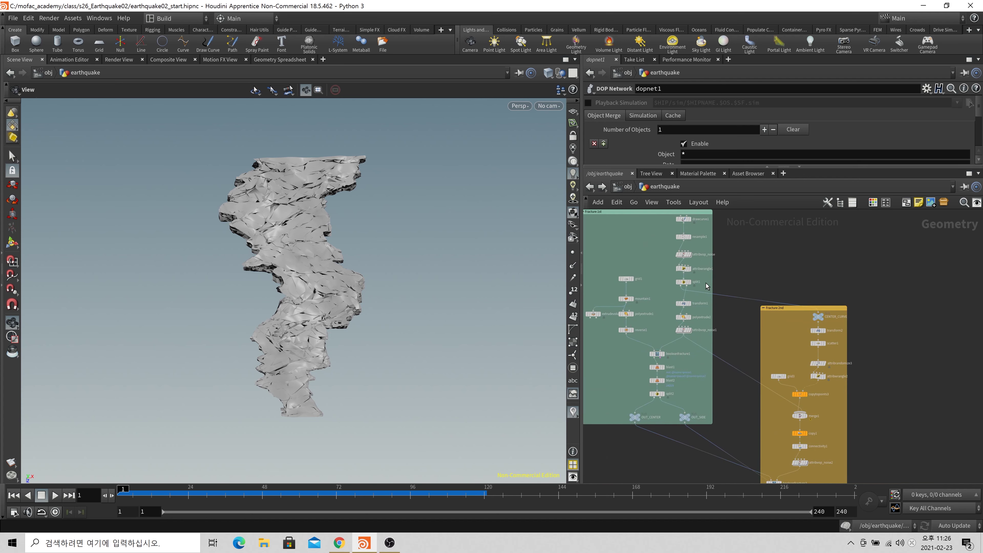
{"action": "scroll", "coordinate": [705, 284], "scroll_direction": "up", "scroll_amount": 3}
{"action": "scroll", "coordinate": [690, 291], "scroll_direction": "up", "scroll_amount": 2}
{"action": "scroll", "coordinate": [734, 303], "scroll_direction": "down", "scroll_amount": 2}
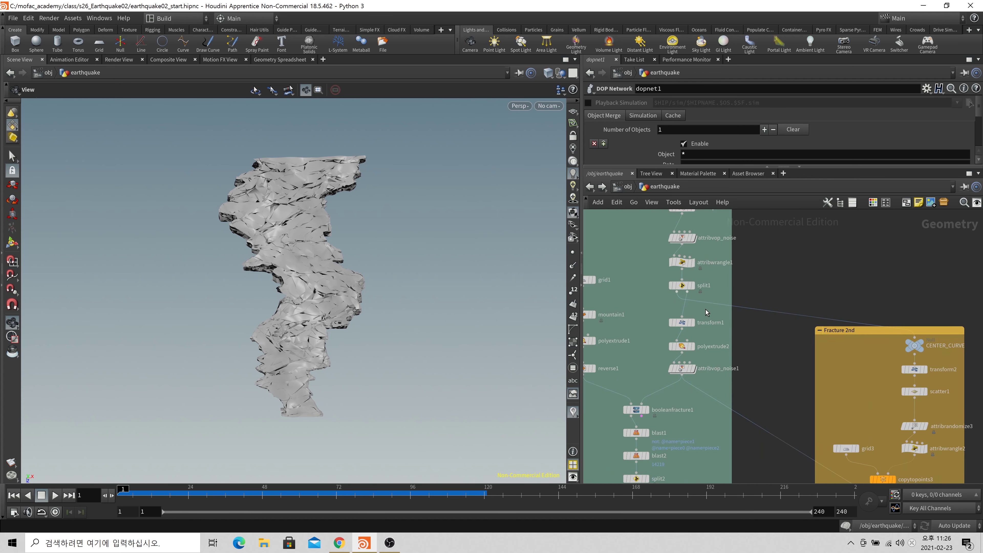
{"action": "middle_click_drag", "start_coordinate": [951, 364], "coordinate": [743, 346]}
{"action": "left_click", "coordinate": [714, 324]}
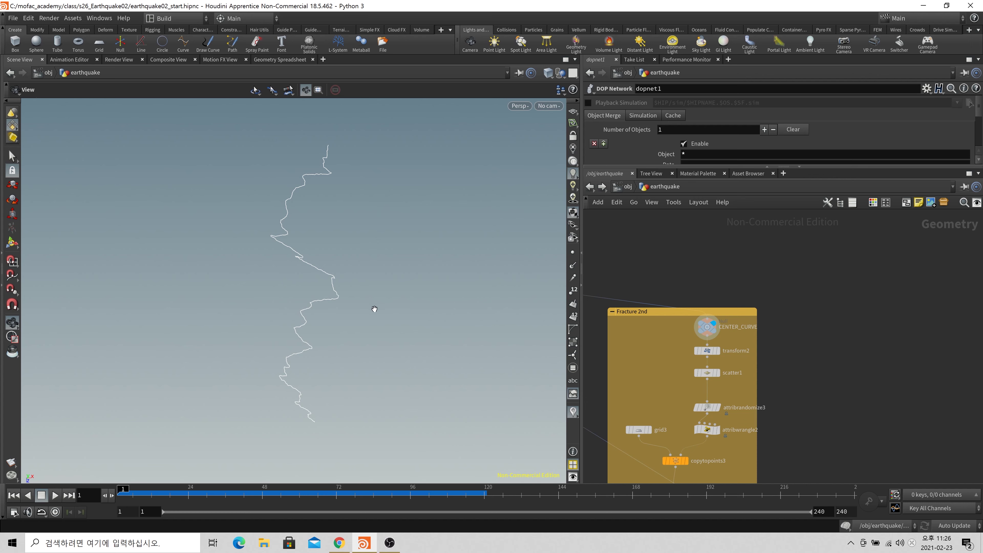
Try branching a new null off CENTER_CURVE and placing it beside the DYN null.
{"action": "scroll", "coordinate": [771, 350], "scroll_direction": "down", "scroll_amount": 3}
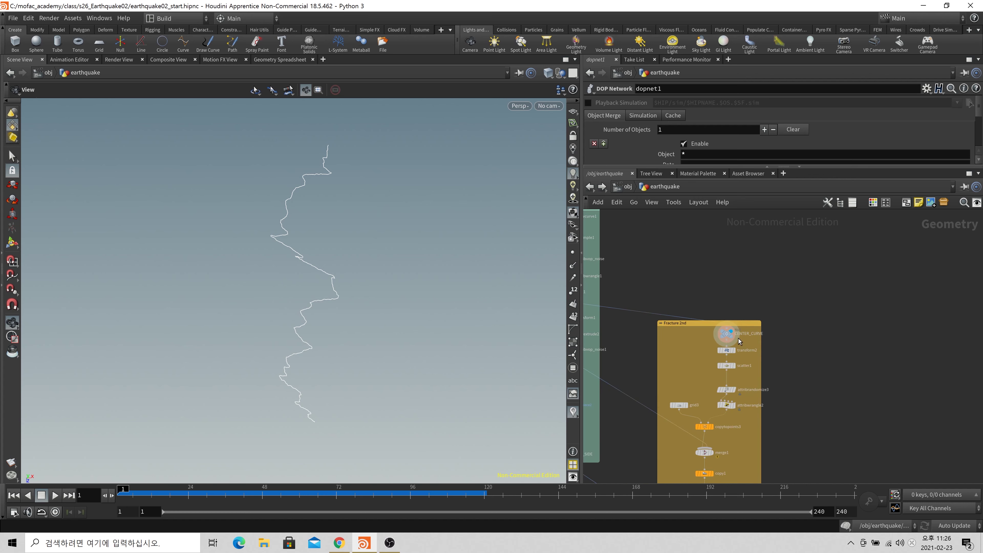
{"action": "left_click", "coordinate": [727, 343]}
{"action": "scroll", "coordinate": [839, 387], "scroll_direction": "down", "scroll_amount": 5}
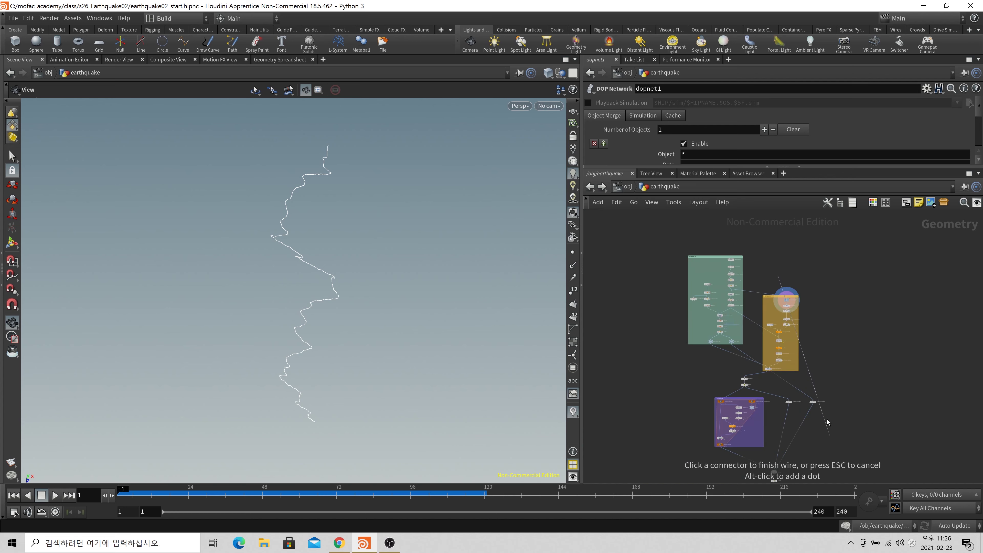
{"action": "scroll", "coordinate": [824, 420], "scroll_direction": "down", "scroll_amount": 3}
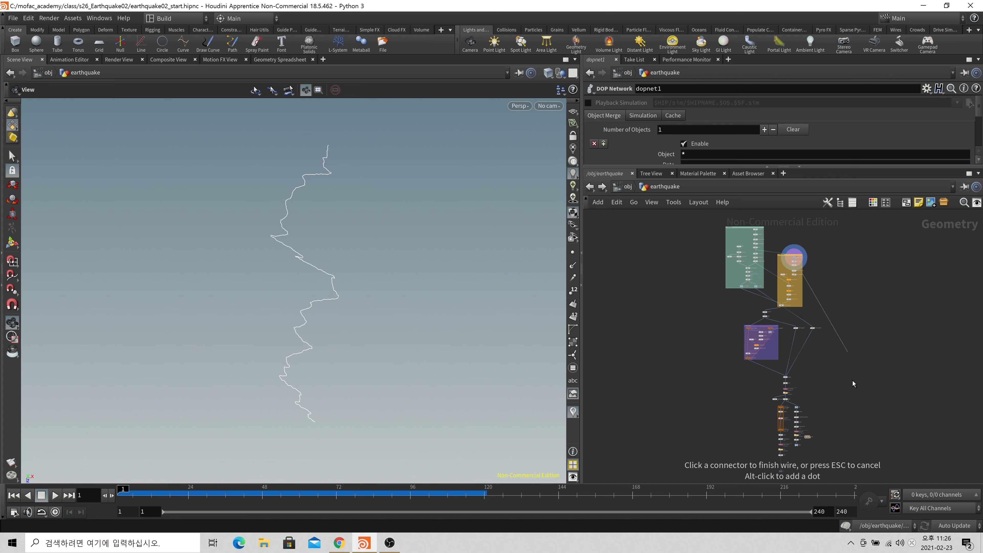
{"action": "middle_click_drag", "start_coordinate": [853, 380], "coordinate": [792, 377]}
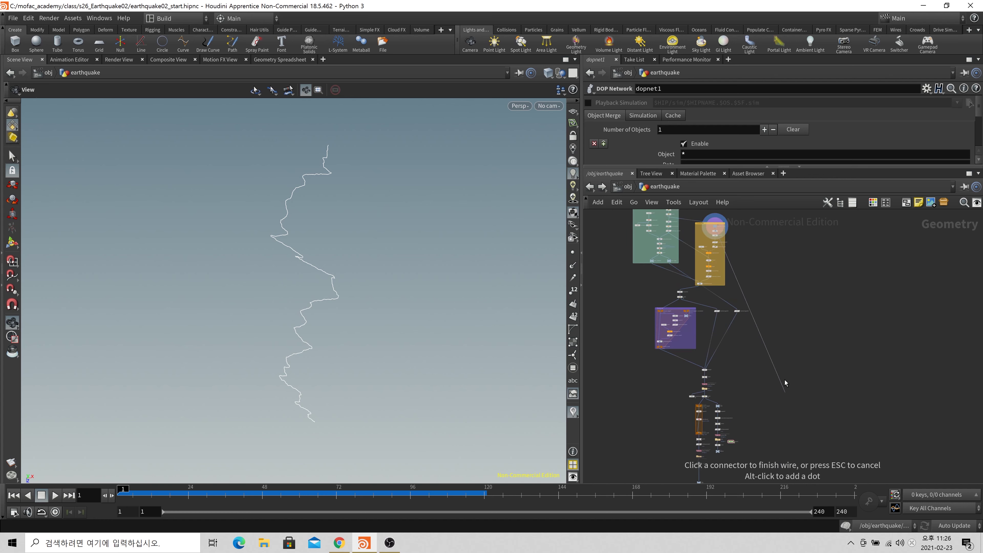
{"action": "middle_click_drag", "start_coordinate": [776, 422], "coordinate": [777, 356]}
{"action": "key", "text": "Tab"}
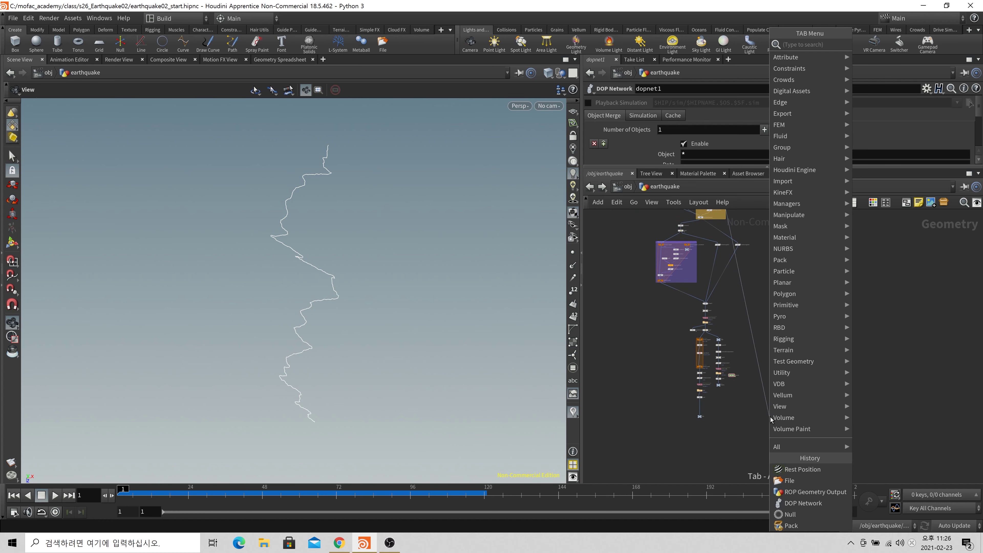
{"action": "key", "text": "Escape"}
{"action": "left_click", "coordinate": [770, 417]}
{"action": "scroll", "coordinate": [780, 313], "scroll_direction": "up", "scroll_amount": 3}
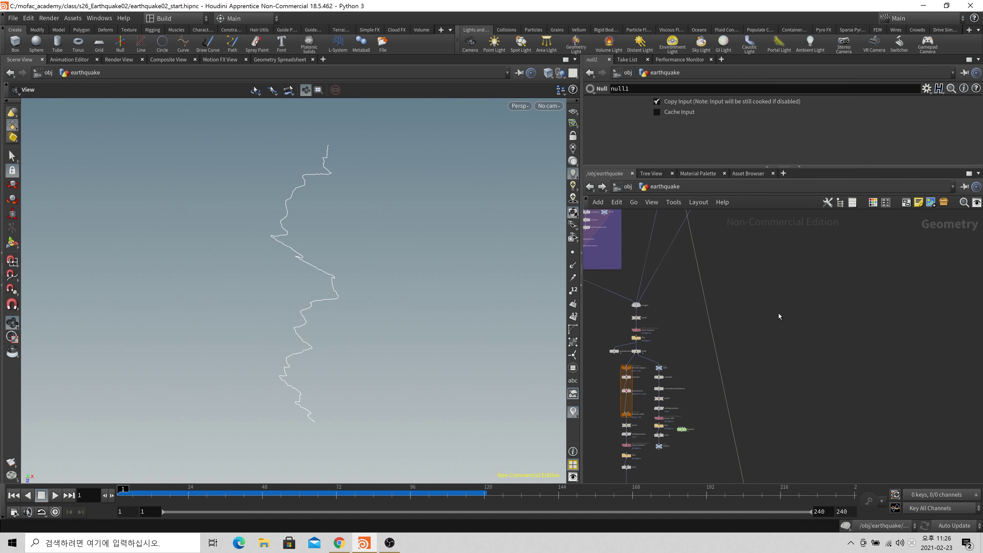
{"action": "scroll", "coordinate": [706, 327], "scroll_direction": "down", "scroll_amount": 3}
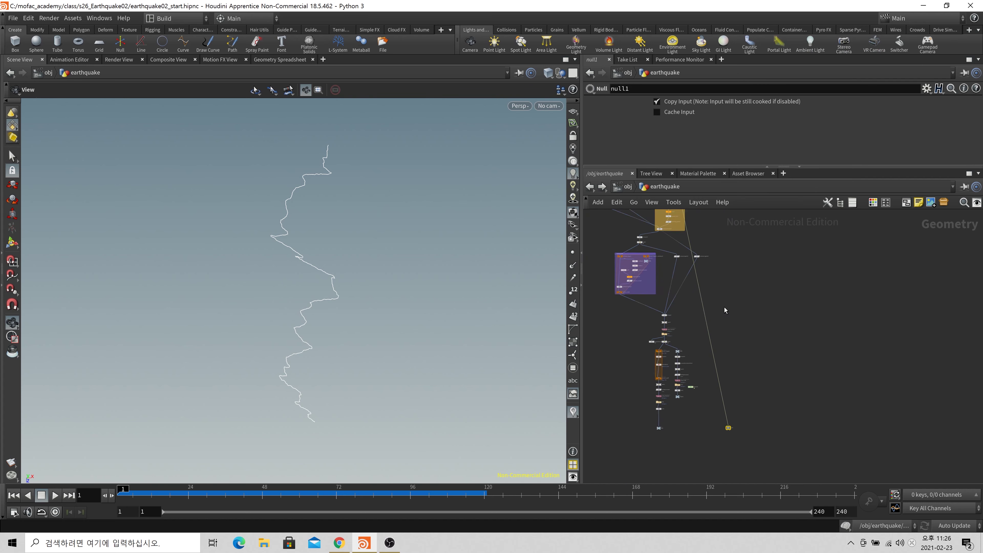
Add a dot to the long wire from CENTER_CURVE and straighten its route down to the new null.
{"action": "left_click_drag", "start_coordinate": [703, 307], "coordinate": [730, 235], "text": "alt"}
{"action": "scroll", "coordinate": [733, 233], "scroll_direction": "up", "scroll_amount": 4}
{"action": "scroll", "coordinate": [737, 234], "scroll_direction": "up", "scroll_amount": 5}
{"action": "middle_click_drag", "start_coordinate": [726, 259], "coordinate": [810, 318]}
{"action": "scroll", "coordinate": [809, 318], "scroll_direction": "down", "scroll_amount": 2}
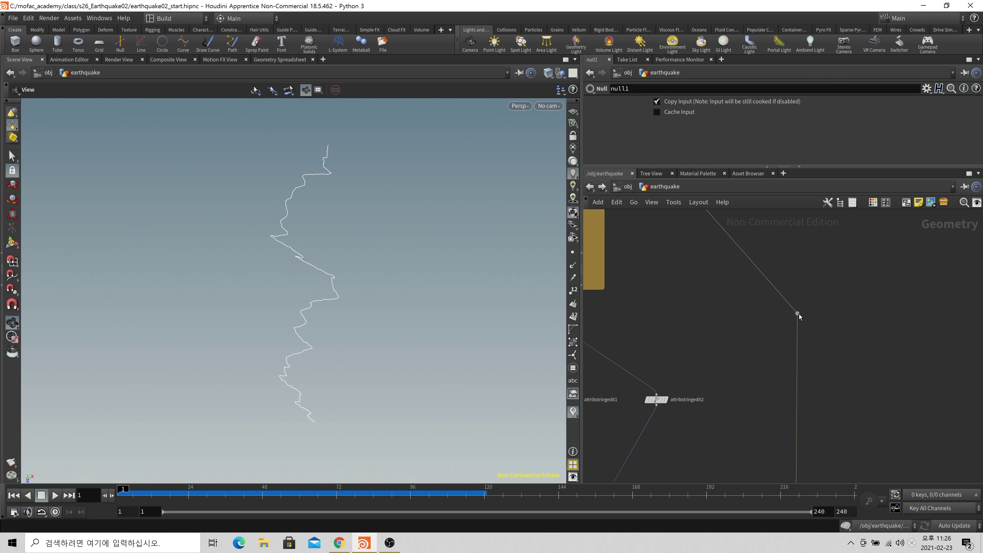
{"action": "left_click_drag", "start_coordinate": [798, 314], "coordinate": [795, 312]}
{"action": "scroll", "coordinate": [801, 314], "scroll_direction": "down", "scroll_amount": 5}
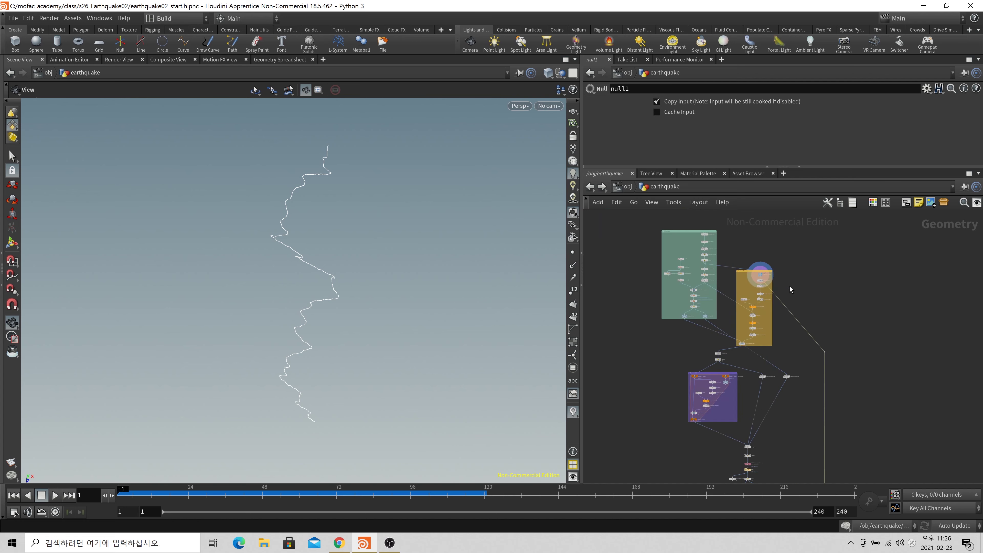
{"action": "scroll", "coordinate": [752, 266], "scroll_direction": "up", "scroll_amount": 3}
{"action": "scroll", "coordinate": [848, 338], "scroll_direction": "down", "scroll_amount": 3}
{"action": "scroll", "coordinate": [855, 326], "scroll_direction": "down", "scroll_amount": 5, "text": "ctrl"}
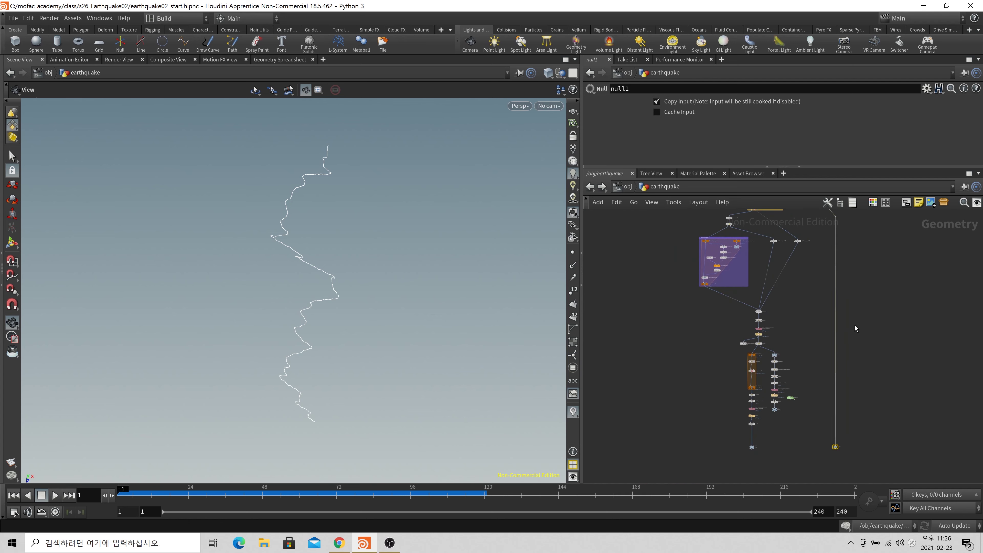
{"action": "scroll", "coordinate": [837, 376], "scroll_direction": "up", "scroll_amount": 3}
{"action": "scroll", "coordinate": [831, 431], "scroll_direction": "down", "scroll_amount": 6}
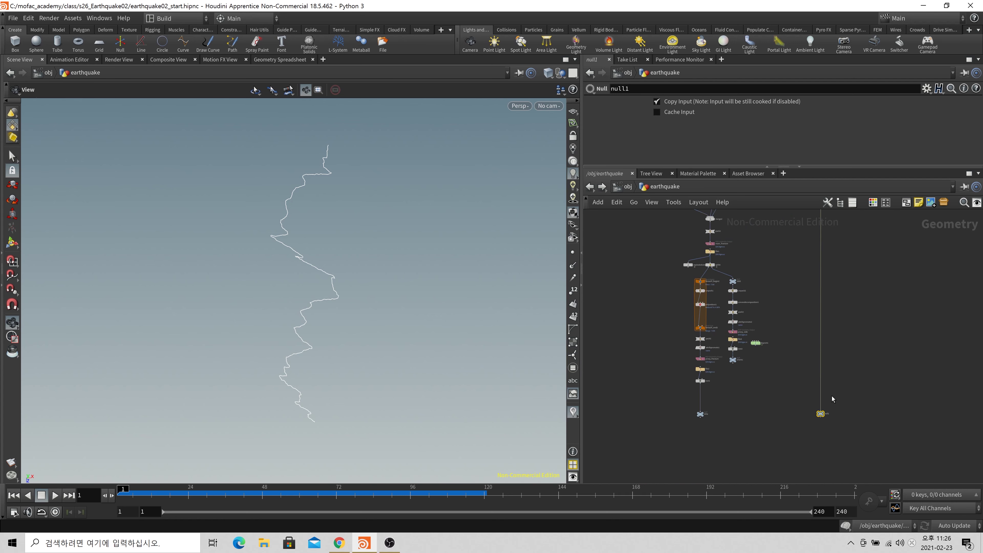
Delete the new null together with its wire dot, and add an Object Merge node near the simulation branches instead.
{"action": "left_click_drag", "start_coordinate": [858, 428], "coordinate": [820, 263]}
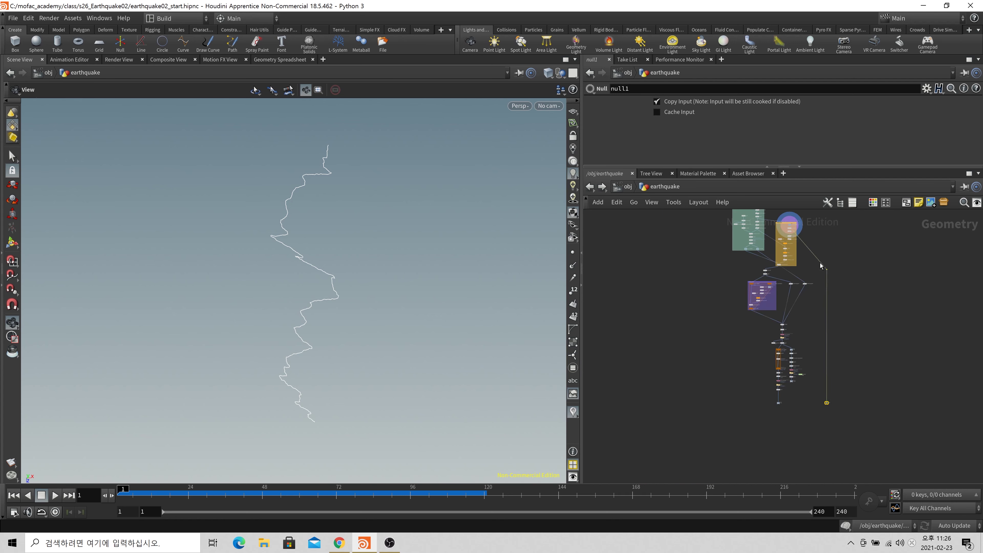
{"action": "key", "text": "ctrl+x"}
{"action": "scroll", "coordinate": [821, 378], "scroll_direction": "up", "scroll_amount": 4}
{"action": "key", "text": "Tab"}
{"action": "type", "text": "object"}
{"action": "key", "text": "Return"}
Reference the CENTER_CURVE null as Object 1 of object_merge1.
{"action": "middle_click_drag", "start_coordinate": [854, 305], "coordinate": [855, 391]}
{"action": "scroll", "coordinate": [772, 240], "scroll_direction": "up", "scroll_amount": 2}
{"action": "middle_click_drag", "start_coordinate": [772, 240], "coordinate": [783, 316]}
{"action": "scroll", "coordinate": [796, 254], "scroll_direction": "down", "scroll_amount": 3}
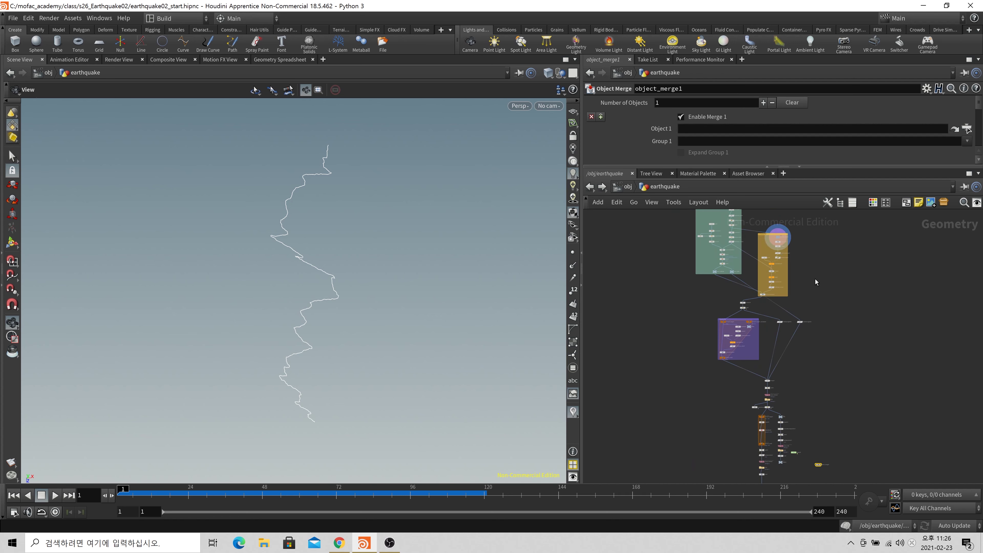
{"action": "middle_click_drag", "start_coordinate": [778, 240], "coordinate": [774, 270]}
{"action": "scroll", "coordinate": [775, 270], "scroll_direction": "up", "scroll_amount": 8}
{"action": "scroll", "coordinate": [848, 337], "scroll_direction": "down", "scroll_amount": 5}
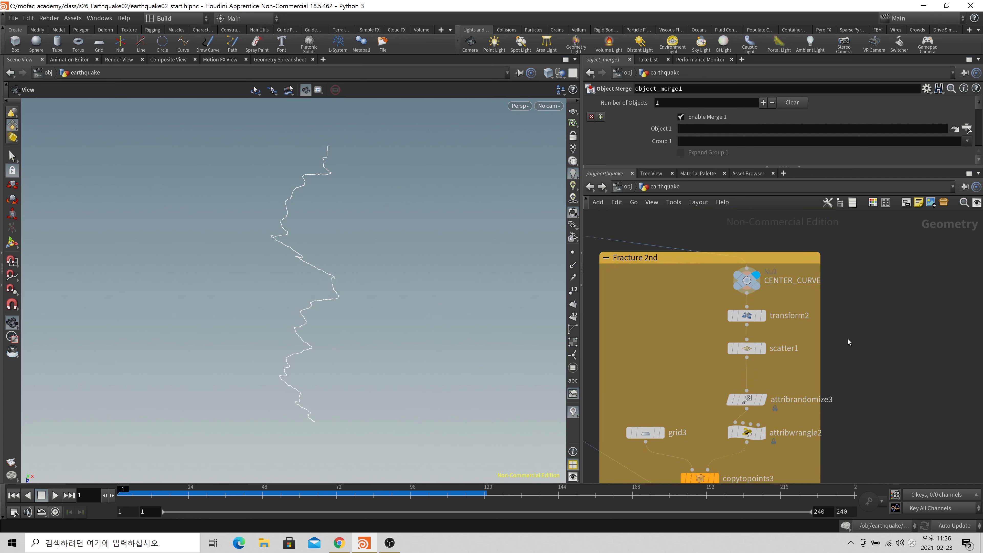
{"action": "middle_click_drag", "start_coordinate": [831, 310], "coordinate": [808, 285]}
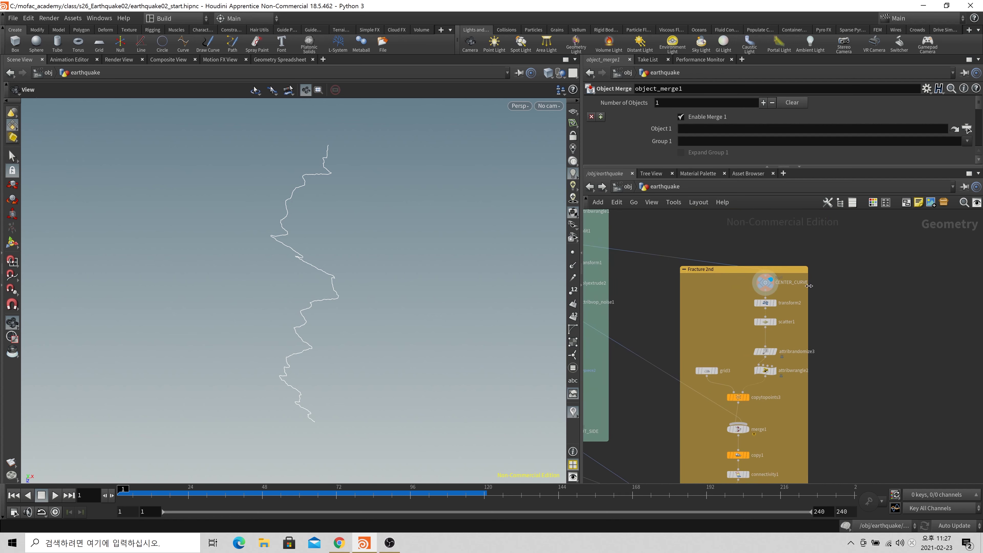
{"action": "left_click_drag", "start_coordinate": [768, 287], "coordinate": [760, 128]}
Display object_merge1 and move it closer to the fracture chain, level with rest1 and below STATIC.
{"action": "scroll", "coordinate": [761, 280], "scroll_direction": "down", "scroll_amount": 4}
{"action": "middle_click_drag", "start_coordinate": [890, 453], "coordinate": [861, 251]}
{"action": "middle_click_drag", "start_coordinate": [857, 432], "coordinate": [843, 205]}
{"action": "scroll", "coordinate": [851, 382], "scroll_direction": "up", "scroll_amount": 5}
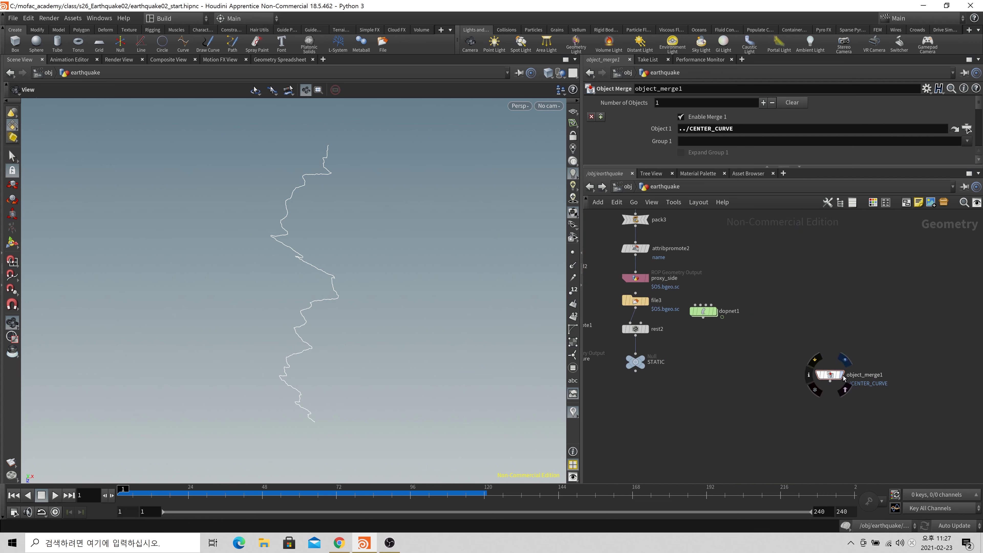
{"action": "key", "text": "h"}
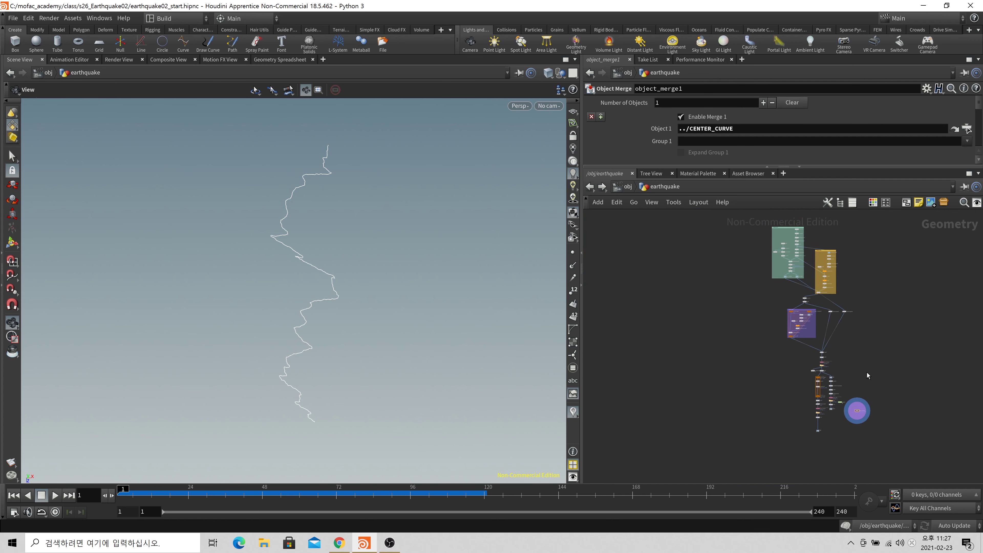
{"action": "scroll", "coordinate": [887, 406], "scroll_direction": "up", "scroll_amount": 5}
{"action": "scroll", "coordinate": [866, 416], "scroll_direction": "down", "scroll_amount": 3}
{"action": "middle_click_drag", "start_coordinate": [809, 219], "coordinate": [795, 252]}
{"action": "middle_click_drag", "start_coordinate": [831, 465], "coordinate": [876, 347]}
{"action": "scroll", "coordinate": [851, 402], "scroll_direction": "up", "scroll_amount": 7}
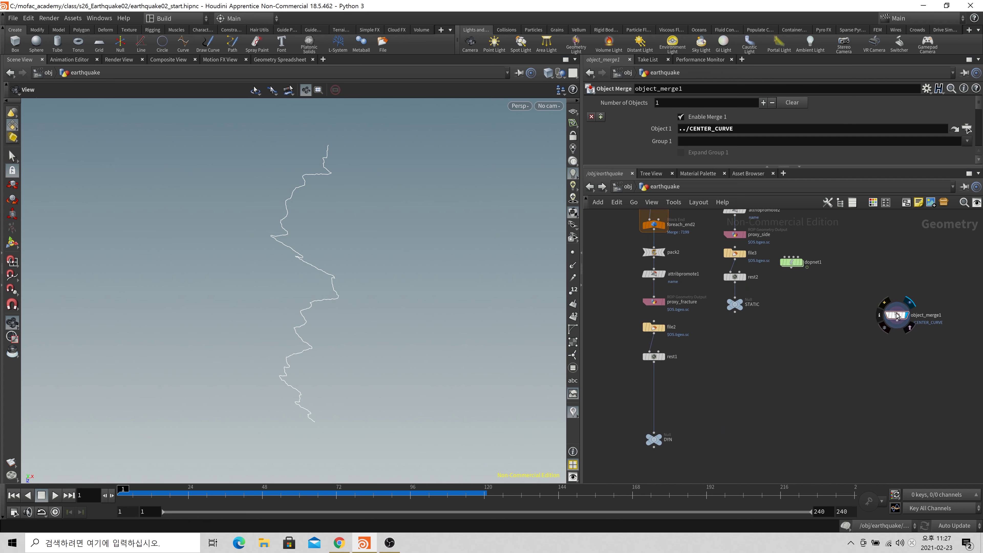
{"action": "left_click_drag", "start_coordinate": [897, 318], "coordinate": [768, 360]}
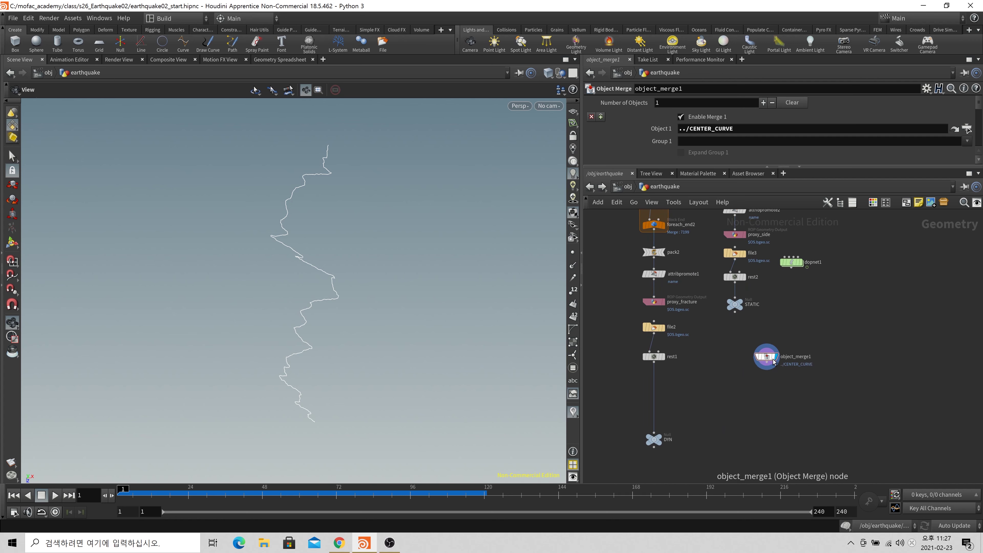
View the merged curve from the top, then append a Carve node to object_merge1 and display it.
{"action": "key", "text": "space+2"}
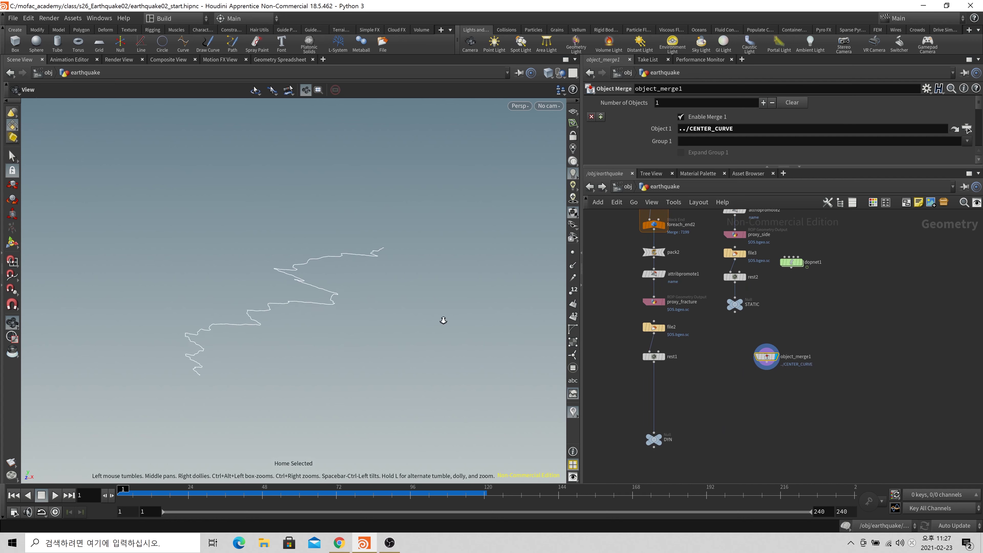
{"action": "scroll", "coordinate": [411, 349], "scroll_direction": "up", "scroll_amount": 2}
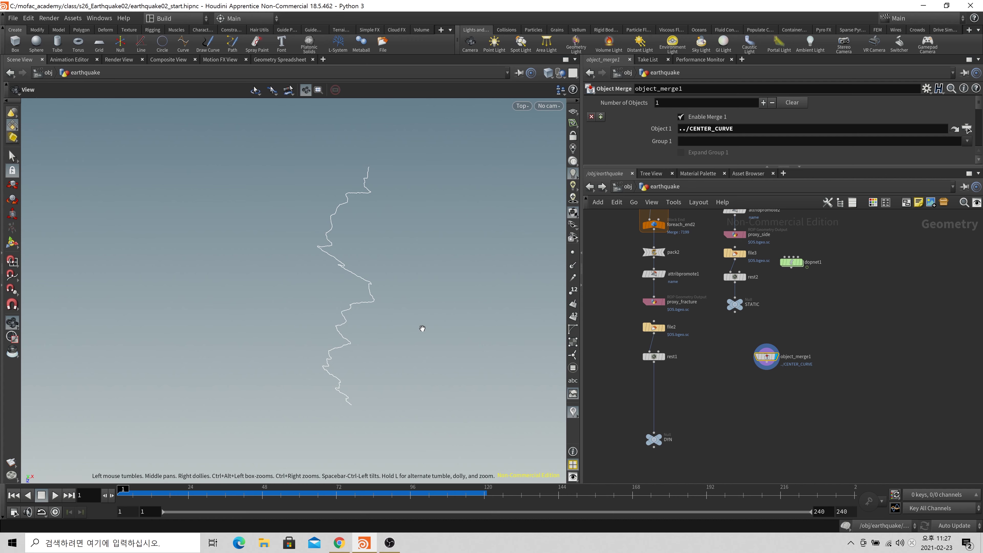
{"action": "scroll", "coordinate": [831, 380], "scroll_direction": "up", "scroll_amount": 3}
{"action": "key", "text": "Tab"}
{"action": "type", "text": "car"}
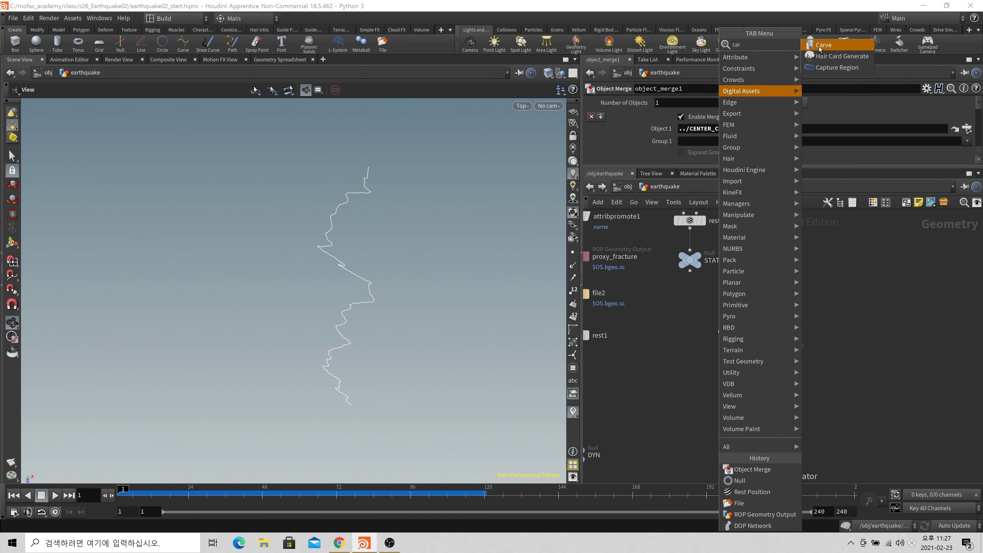
{"action": "left_click", "coordinate": [818, 46]}
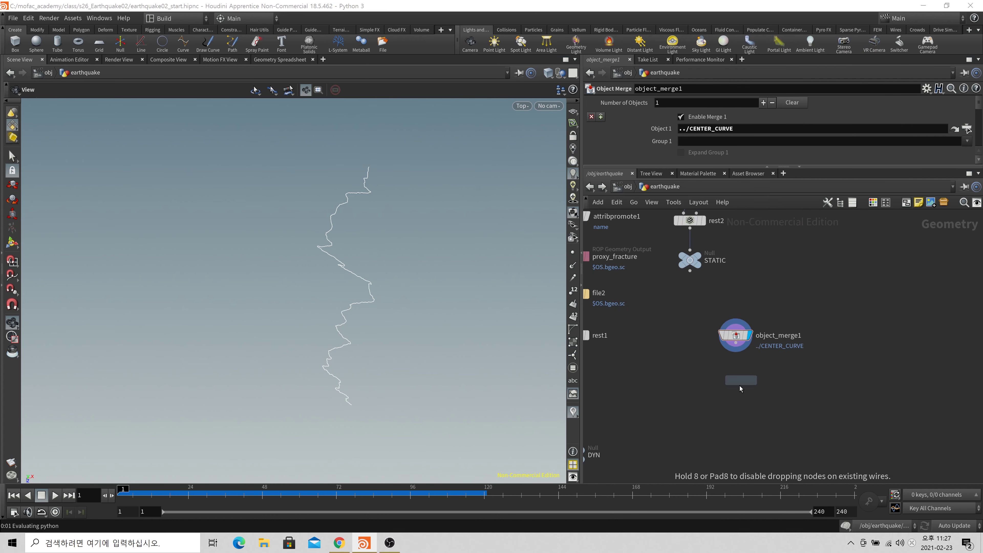
{"action": "left_click", "coordinate": [739, 385]}
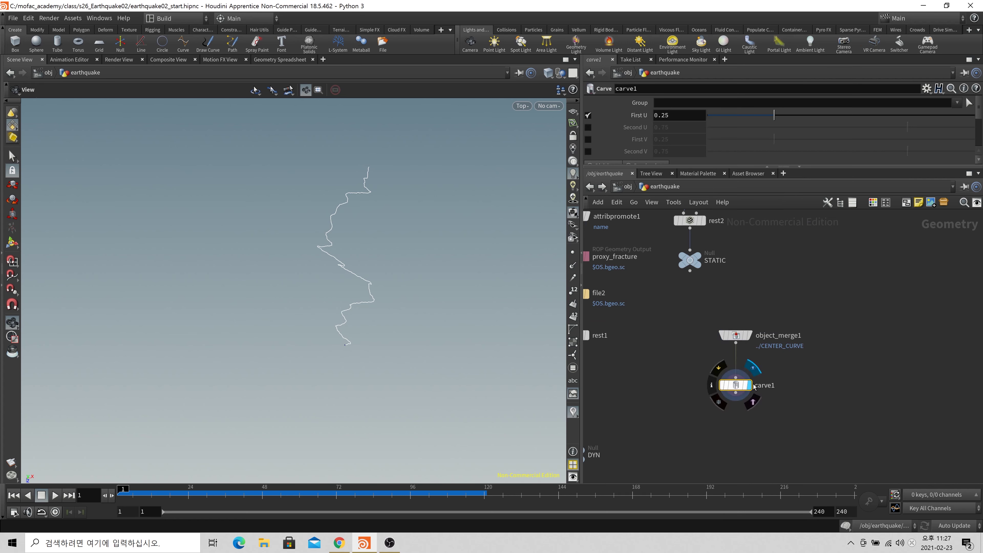
Disable First U and enable Second U on carve1, then sweep Second U between 1 and 0 to test the curve's growth.
{"action": "left_click", "coordinate": [587, 115]}
{"action": "left_click", "coordinate": [587, 127]}
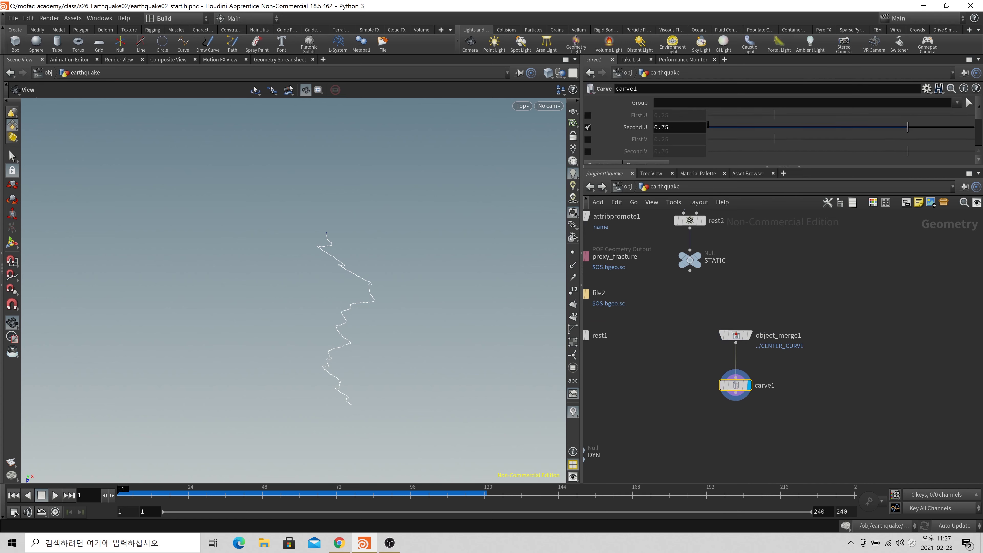
{"action": "left_click_drag", "start_coordinate": [708, 125], "coordinate": [705, 129]}
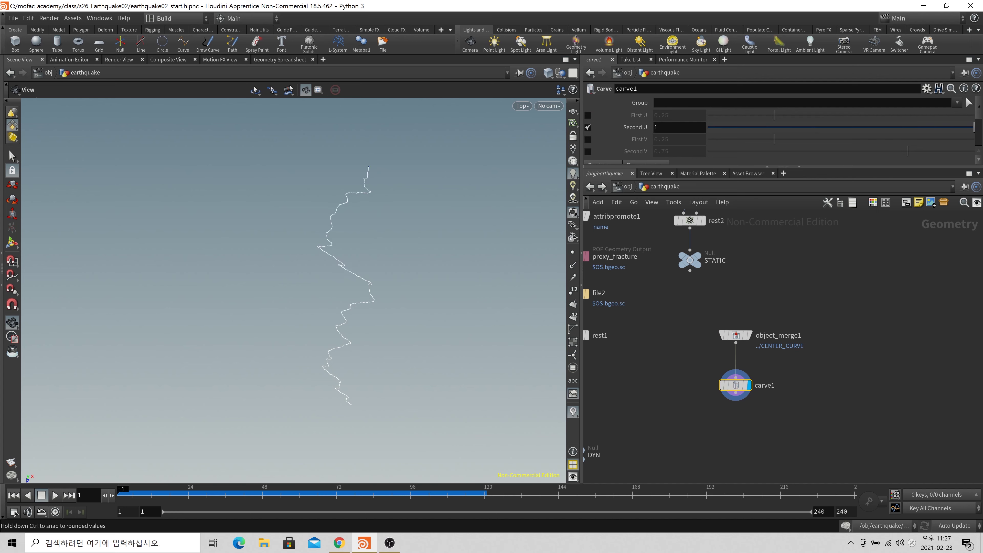
{"action": "left_click_drag", "start_coordinate": [749, 145], "coordinate": [542, 169]}
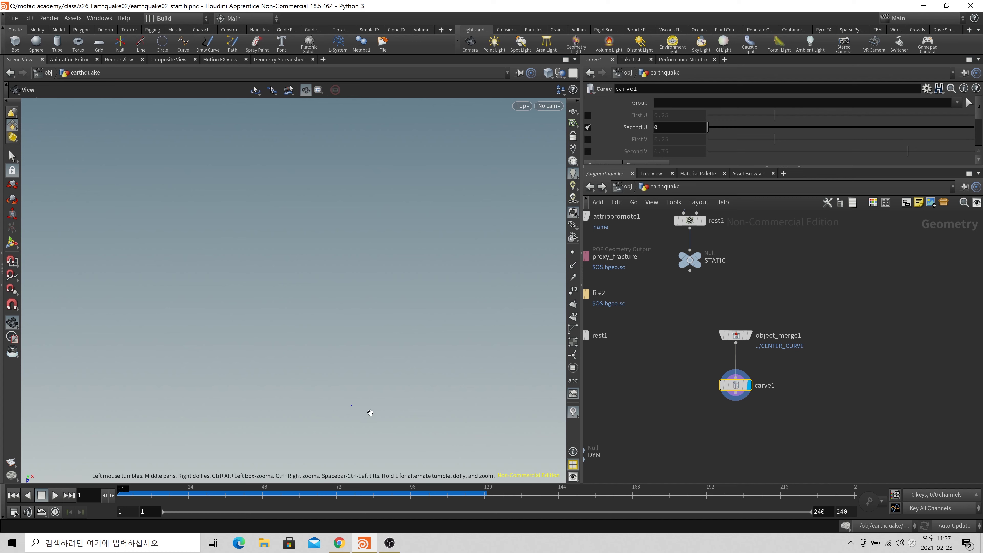
Keyframe carve1's Second U with 0.1 at frame 1 and 1 at frame 150.
{"action": "middle_click", "coordinate": [737, 389]}
{"action": "key", "text": "Return"}
{"action": "left_click", "coordinate": [691, 130], "text": "alt"}
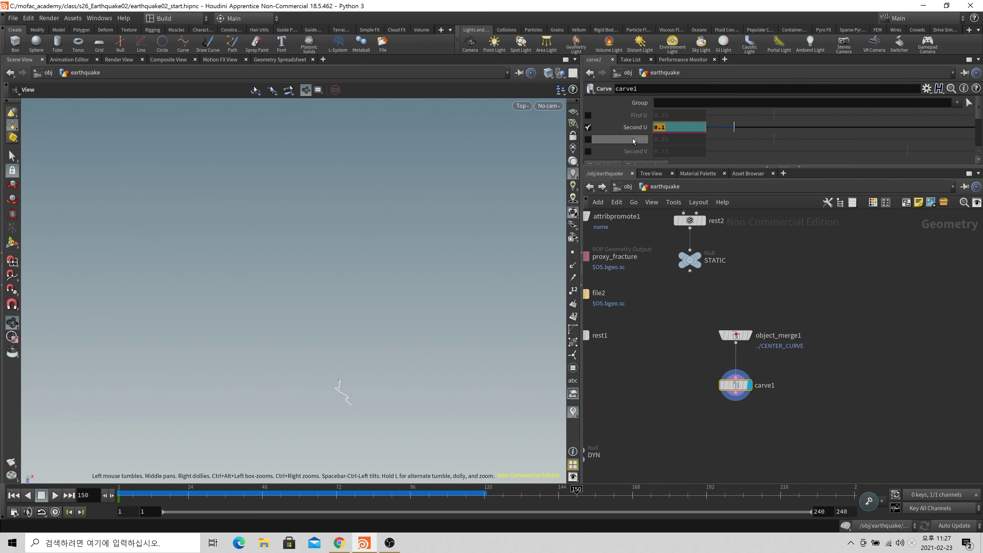
{"action": "type", "text": "1"}
{"action": "key", "text": "Return"}
Open the Second U animation curve in the Animation Editor, frame it, and move the editor window clear of the curve in the viewport.
{"action": "left_click", "coordinate": [680, 129], "text": "shift"}
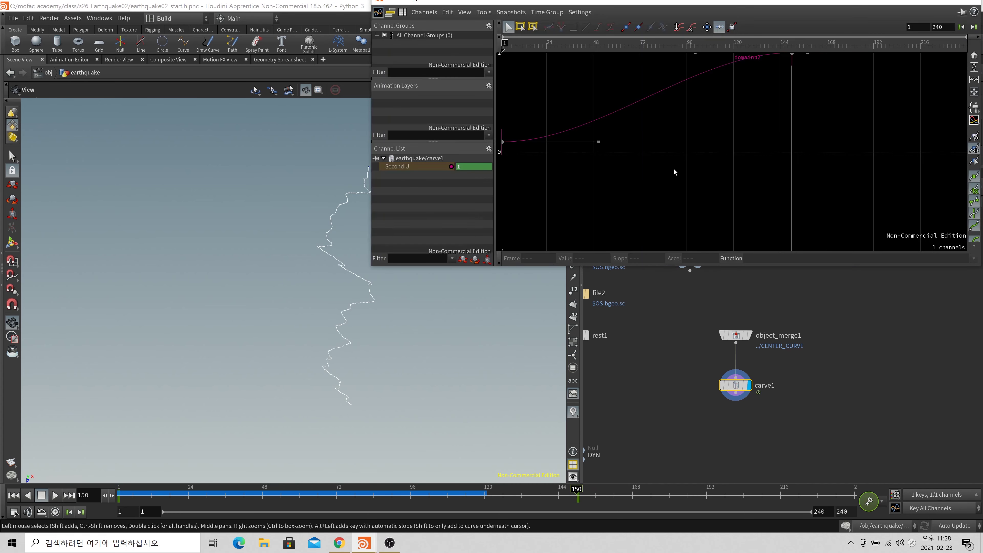
{"action": "key", "text": "h"}
{"action": "right_click_drag", "start_coordinate": [673, 171], "coordinate": [507, 217]}
{"action": "left_click_drag", "start_coordinate": [744, 18], "coordinate": [549, 449]}
{"action": "left_click_drag", "start_coordinate": [394, 398], "coordinate": [343, 374]}
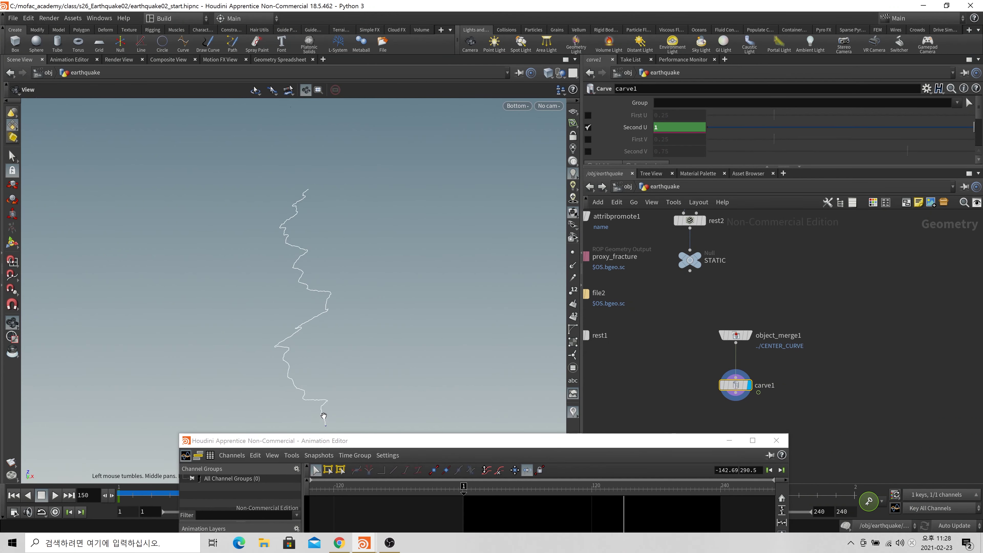
Move the Animation Editor beside the carved curve and scrub between frames 1 and 80 in the top view to examine the curve's growth.
{"action": "left_click_drag", "start_coordinate": [375, 442], "coordinate": [529, 143]}
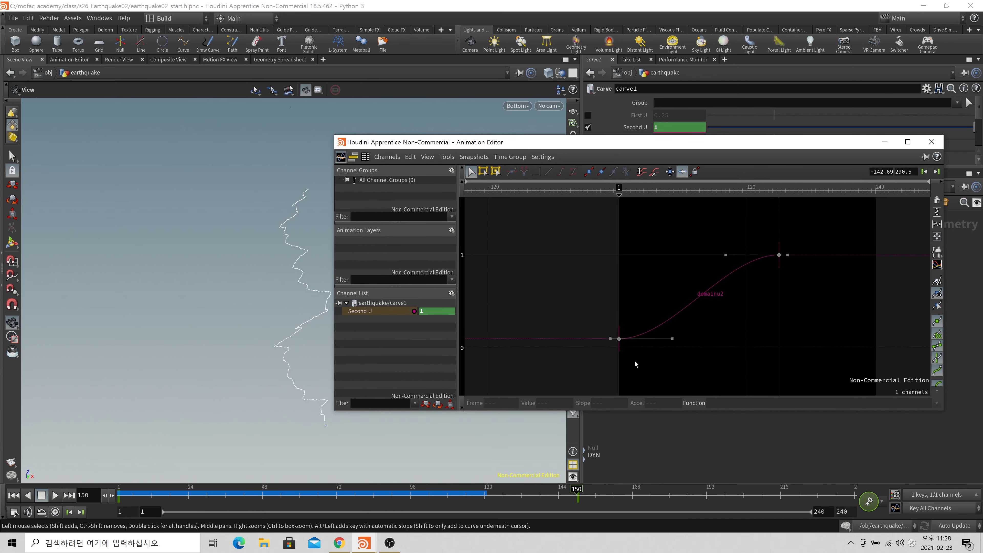
{"action": "mouse_move", "coordinate": [122, 497]}
{"action": "left_mouse_down"}
{"action": "mouse_move", "coordinate": [140, 497]}
{"action": "mouse_move", "coordinate": [119, 497]}
{"action": "left_mouse_up"}
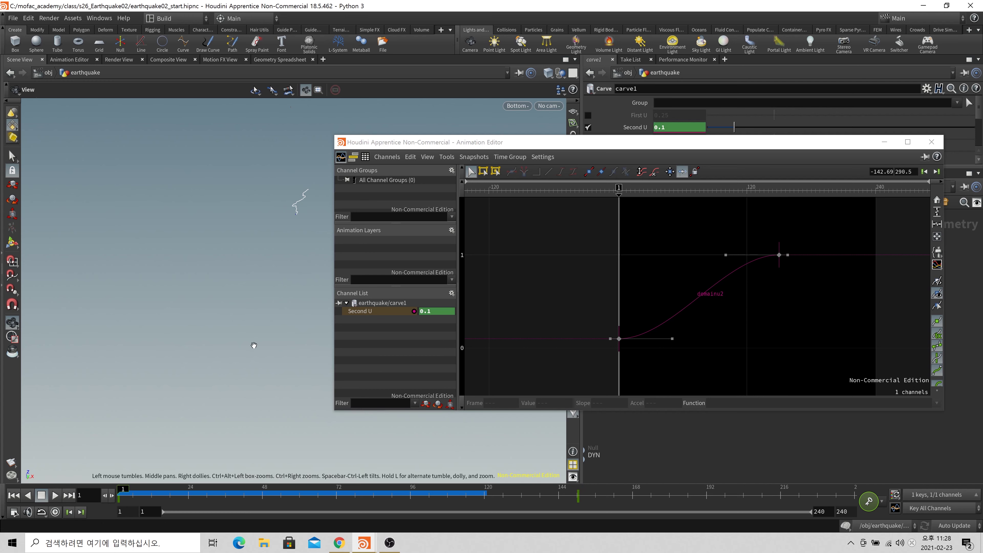
{"action": "key", "text": "g"}
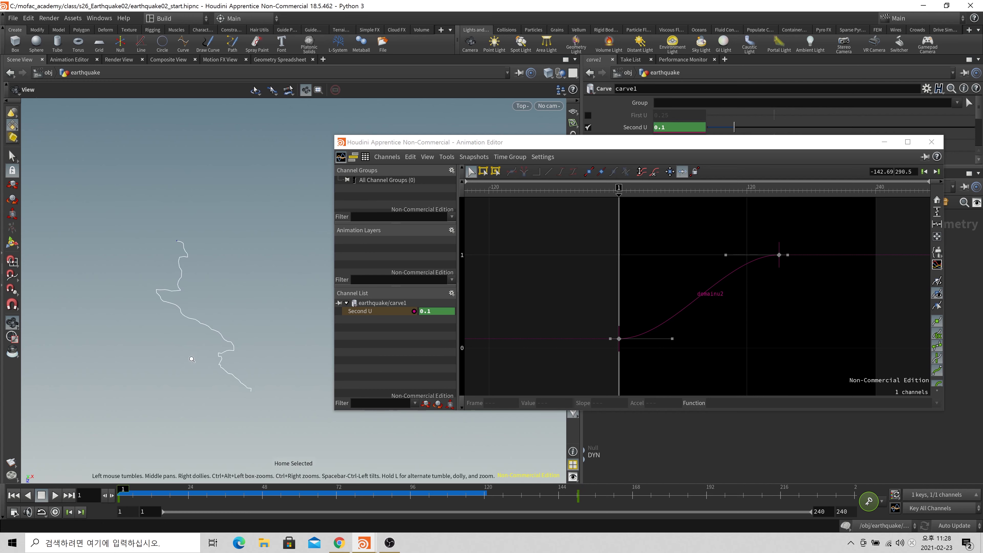
{"action": "middle_click_drag", "start_coordinate": [219, 345], "coordinate": [231, 341]}
{"action": "right_click_drag", "start_coordinate": [212, 343], "coordinate": [33, 395]}
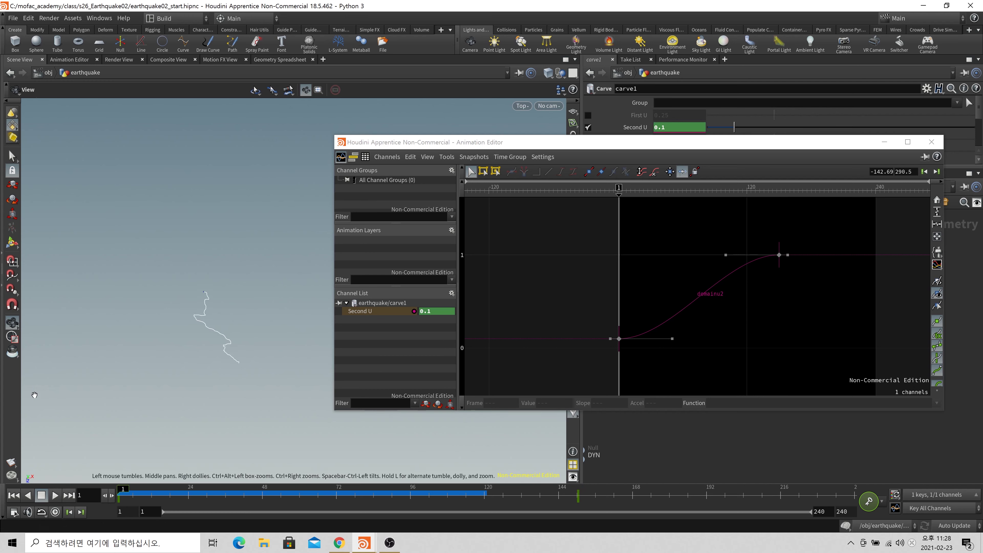
{"action": "middle_click_drag", "start_coordinate": [170, 386], "coordinate": [135, 495]}
{"action": "left_click_drag", "start_coordinate": [111, 495], "coordinate": [360, 494]}
{"action": "right_click_drag", "start_coordinate": [303, 352], "coordinate": [197, 325]}
{"action": "middle_click_drag", "start_coordinate": [198, 325], "coordinate": [220, 346]}
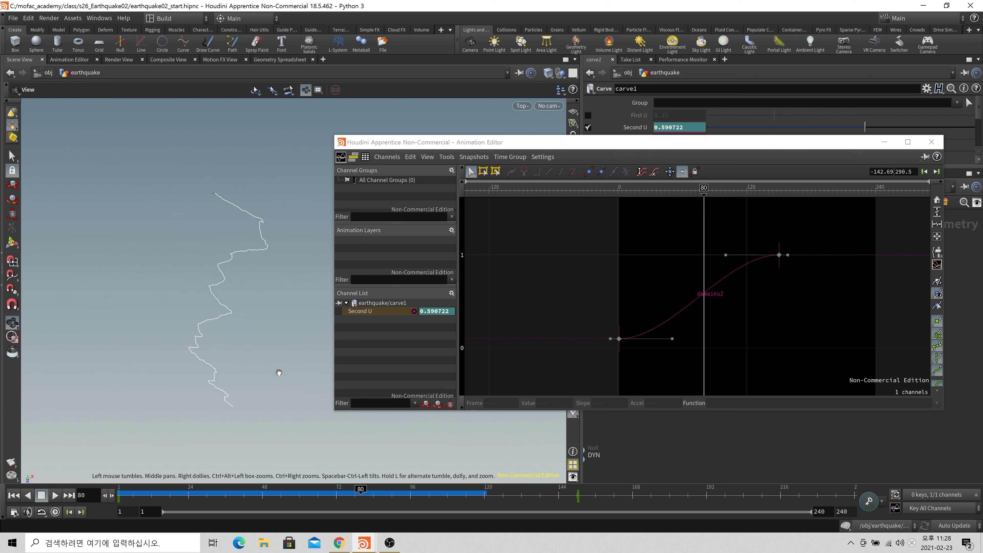
{"action": "left_click_drag", "start_coordinate": [250, 494], "coordinate": [66, 500]}
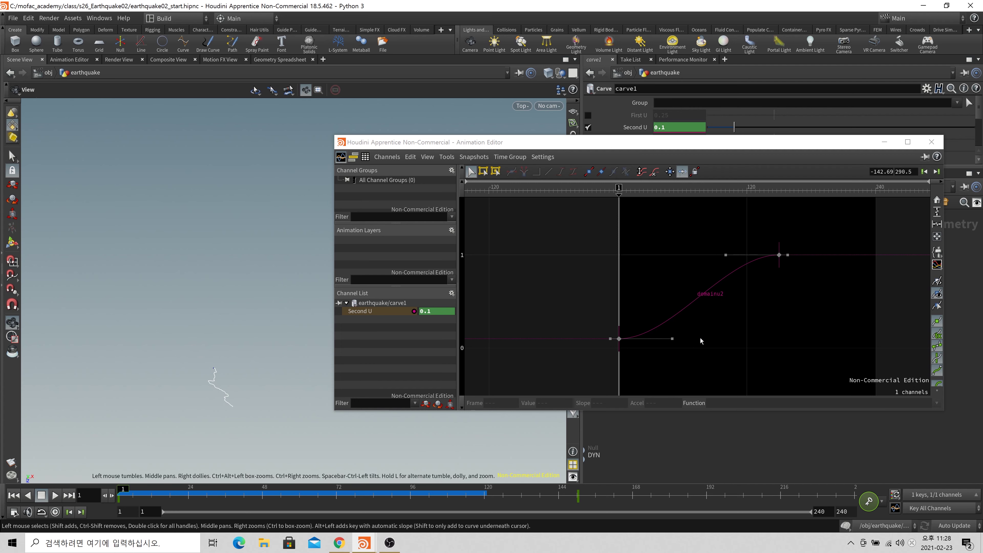
Steepen the outgoing slope of the first Second U key and add a key at frame 4 with a value of about 0.197.
{"action": "left_click_drag", "start_coordinate": [672, 338], "coordinate": [641, 300]}
{"action": "left_click_drag", "start_coordinate": [125, 494], "coordinate": [127, 494]}
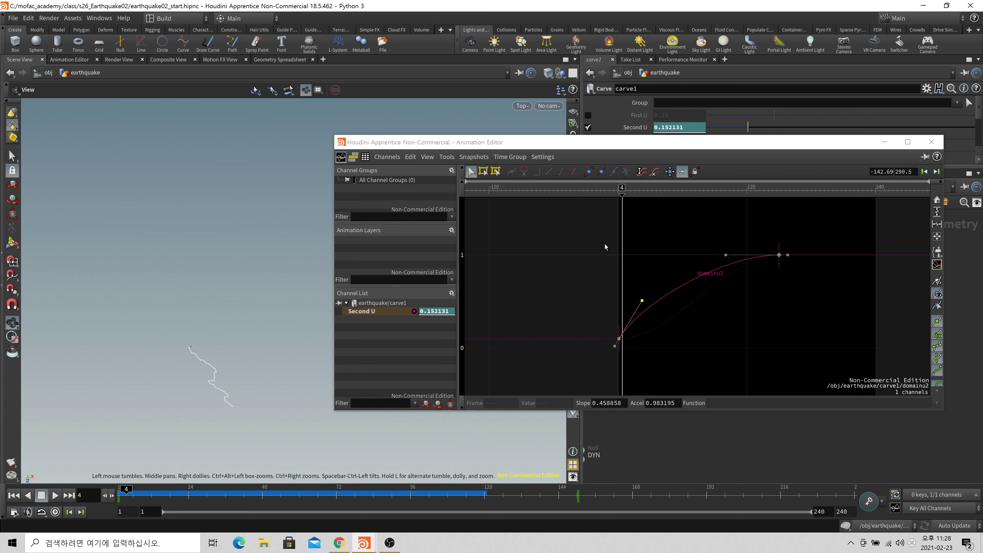
{"action": "left_click", "coordinate": [626, 332], "text": "alt"}
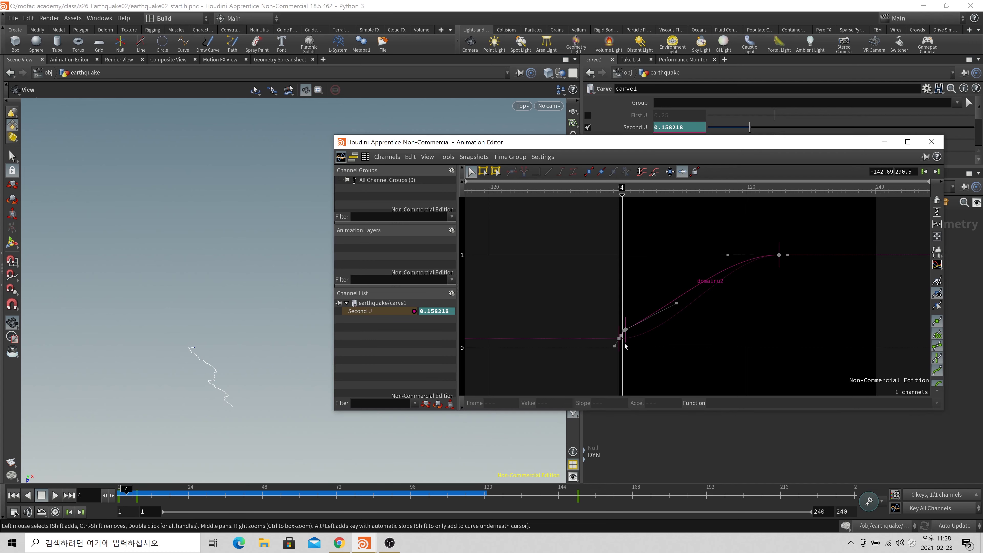
{"action": "right_click_drag", "start_coordinate": [624, 343], "coordinate": [789, 263]}
{"action": "left_click_drag", "start_coordinate": [636, 314], "coordinate": [629, 315]}
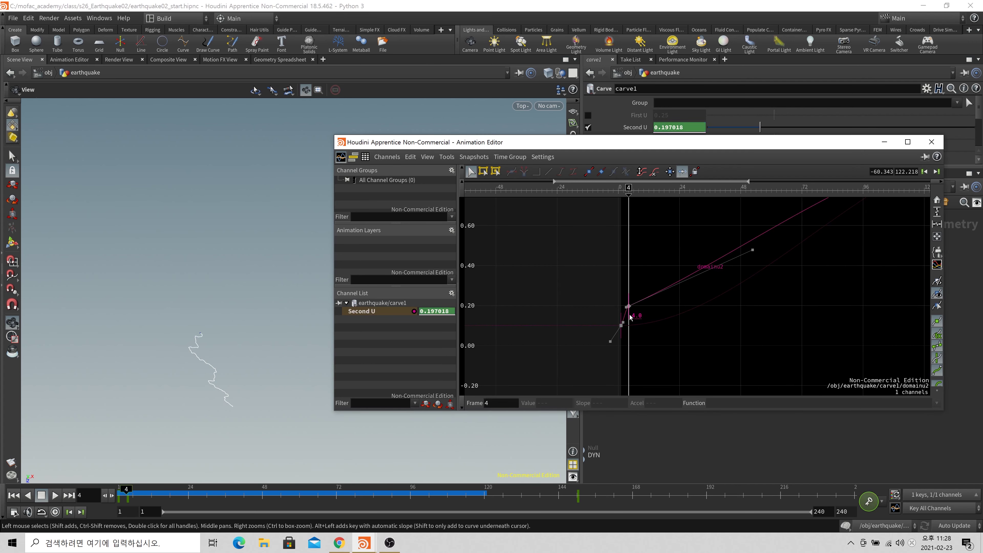
Add a key near frame 16 with a gentle slope, then another further along the Second U curve raised to about 0.48.
{"action": "right_click_drag", "start_coordinate": [630, 317], "coordinate": [674, 300]}
{"action": "left_click", "coordinate": [674, 298], "text": "alt"}
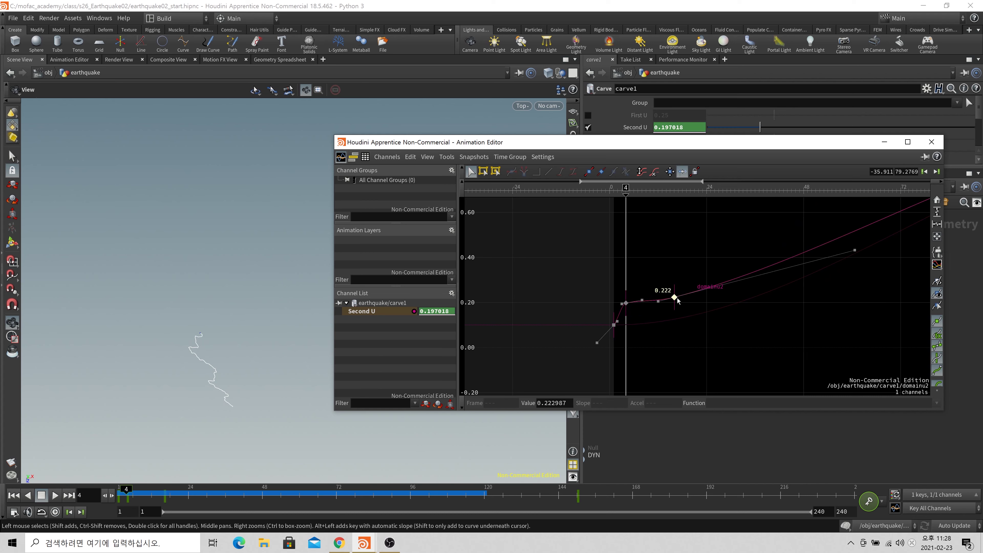
{"action": "left_click_drag", "start_coordinate": [676, 301], "coordinate": [680, 297]}
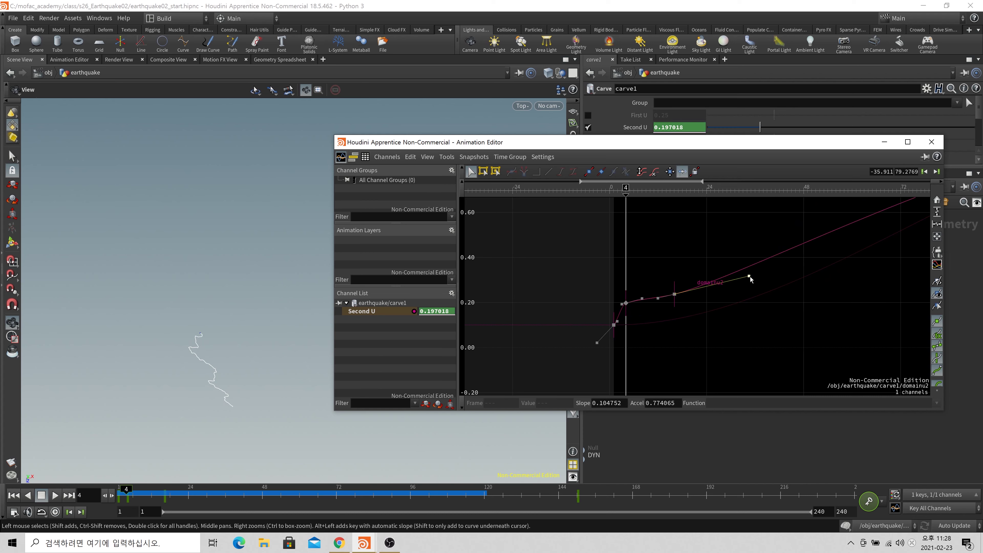
{"action": "left_click", "coordinate": [734, 273], "text": "alt"}
{"action": "left_click_drag", "start_coordinate": [730, 260], "coordinate": [724, 241]}
{"action": "right_click_drag", "start_coordinate": [788, 254], "coordinate": [738, 284]}
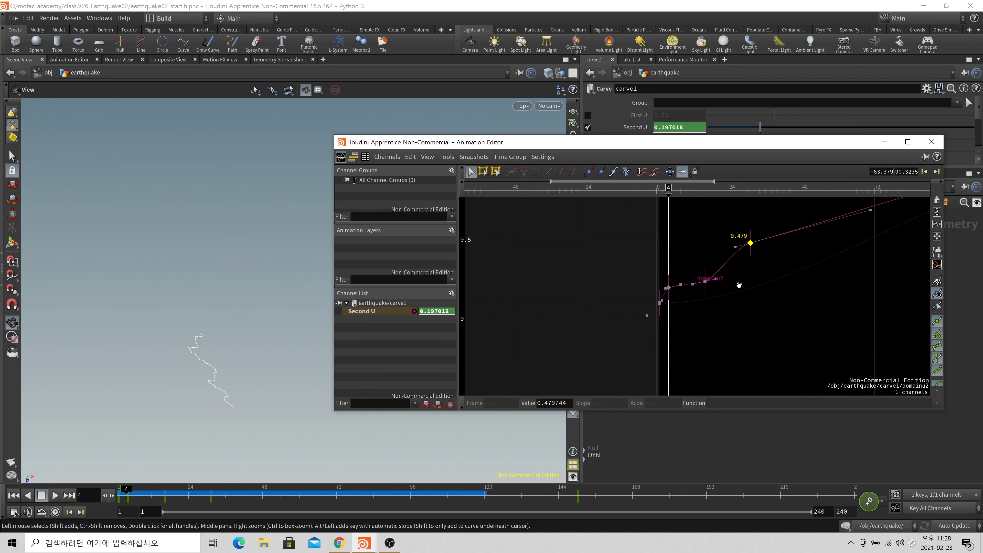
Reshape the middle of the Second U curve into uneven steps with keys near frames 24, 32 and 37.
{"action": "middle_click_drag", "start_coordinate": [739, 284], "coordinate": [713, 333]}
{"action": "left_click", "coordinate": [749, 297], "text": "alt"}
{"action": "left_click", "coordinate": [716, 304]}
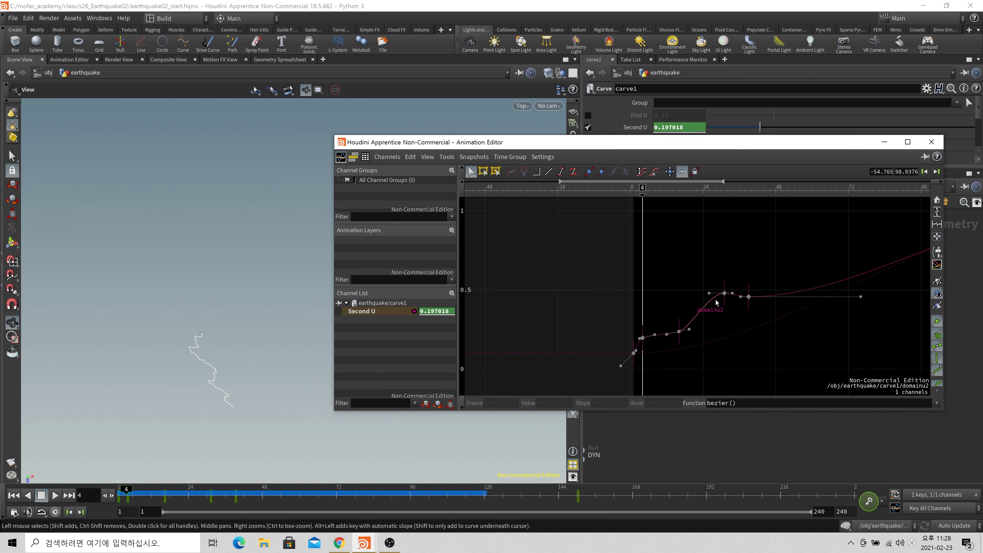
{"action": "mouse_move", "coordinate": [726, 305]}
{"action": "left_mouse_down"}
{"action": "mouse_move", "coordinate": [703, 307]}
{"action": "mouse_move", "coordinate": [733, 308]}
{"action": "mouse_move", "coordinate": [752, 280]}
{"action": "mouse_move", "coordinate": [742, 276]}
{"action": "left_mouse_up"}
{"action": "left_click", "coordinate": [756, 291], "text": "alt"}
Add a Second U key near frame 56, lower it slightly and flatten its outgoing slope to create a plateau.
{"action": "left_click", "coordinate": [802, 261], "text": "alt"}
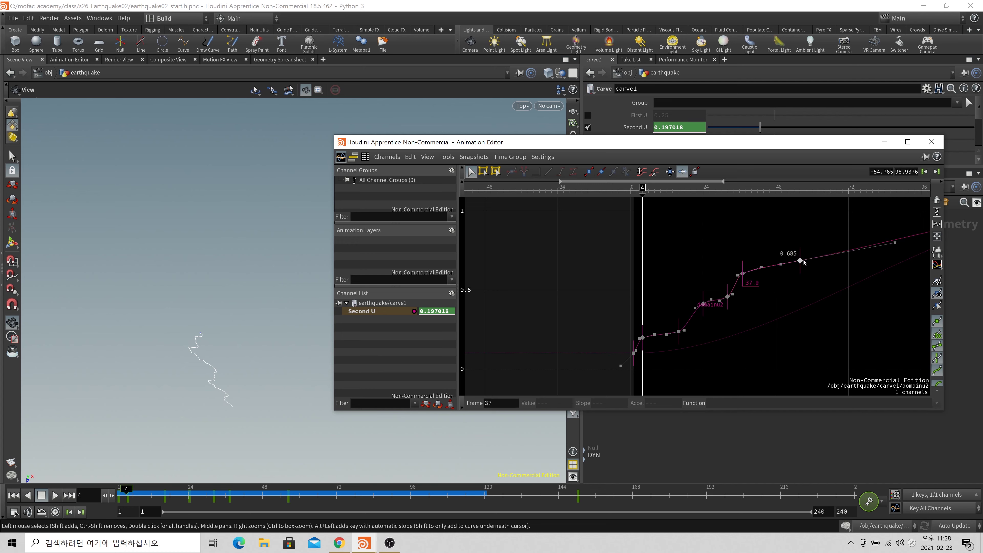
{"action": "left_click_drag", "start_coordinate": [802, 262], "coordinate": [804, 270]}
{"action": "left_click", "coordinate": [893, 252]}
{"action": "left_click_drag", "start_coordinate": [890, 255], "coordinate": [860, 267]}
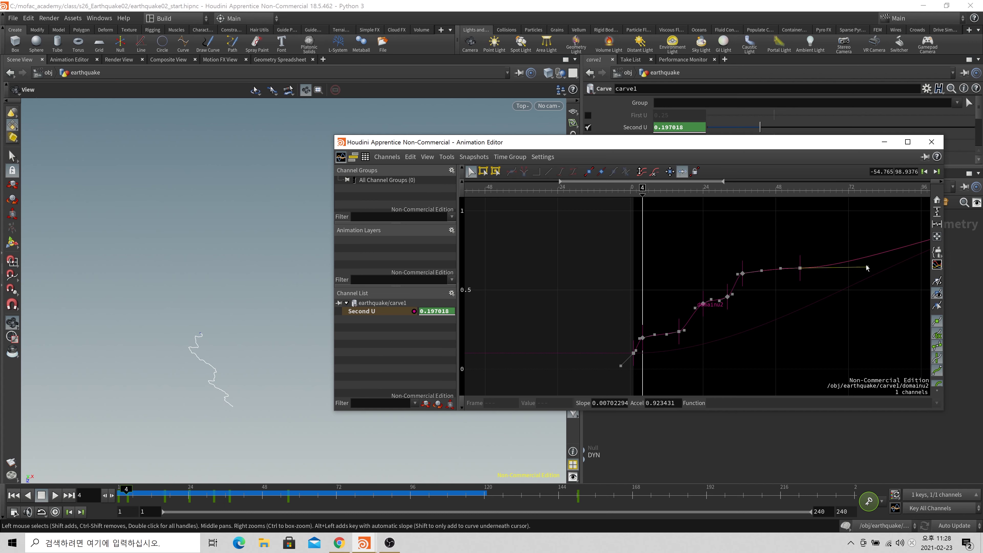
Scrub from the start to frame 64, then add a Second U key there raised to about 0.73.
{"action": "left_click", "coordinate": [122, 496]}
{"action": "left_click_drag", "start_coordinate": [121, 499], "coordinate": [311, 508]}
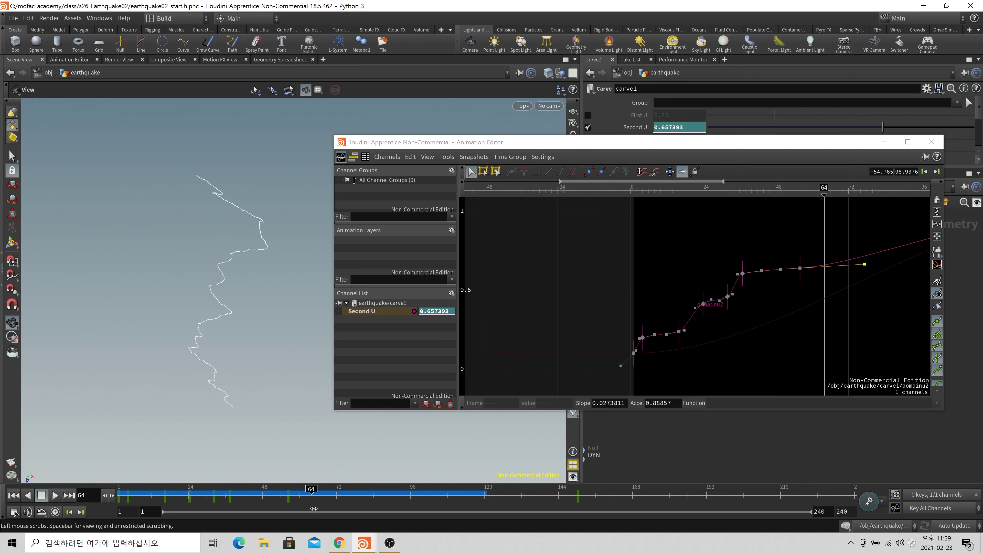
{"action": "left_click", "coordinate": [825, 265], "text": "alt"}
{"action": "mouse_move", "coordinate": [825, 266]}
{"action": "left_mouse_down"}
{"action": "mouse_move", "coordinate": [824, 238]}
{"action": "mouse_move", "coordinate": [824, 254]}
{"action": "left_mouse_up"}
Continue the irregular stepped keys along the rest of the Second U curve up to a value of 1 at frame 150.
{"action": "left_click_drag", "start_coordinate": [332, 508], "coordinate": [391, 508]}
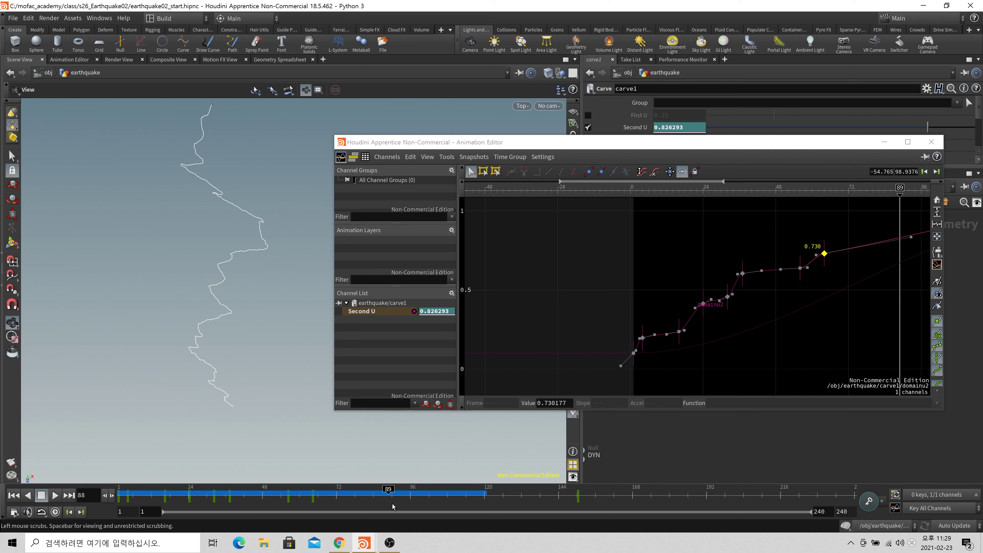
{"action": "middle_click_drag", "start_coordinate": [255, 334], "coordinate": [233, 378]}
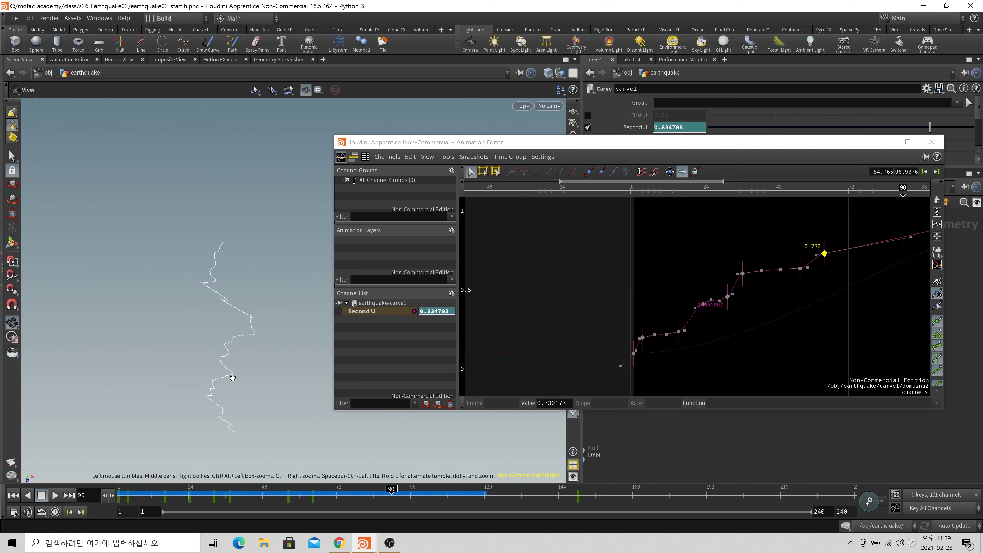
{"action": "right_click_drag", "start_coordinate": [875, 244], "coordinate": [744, 285]}
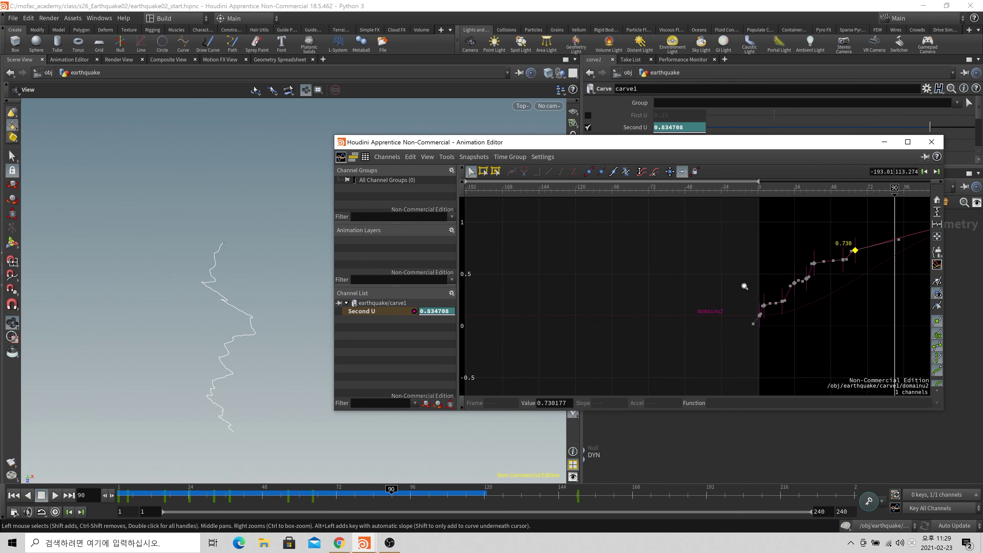
{"action": "right_click_drag", "start_coordinate": [867, 316], "coordinate": [832, 325]}
{"action": "middle_click_drag", "start_coordinate": [870, 280], "coordinate": [780, 303]}
{"action": "right_click_drag", "start_coordinate": [780, 304], "coordinate": [778, 276]}
{"action": "left_click_drag", "start_coordinate": [825, 239], "coordinate": [830, 244]}
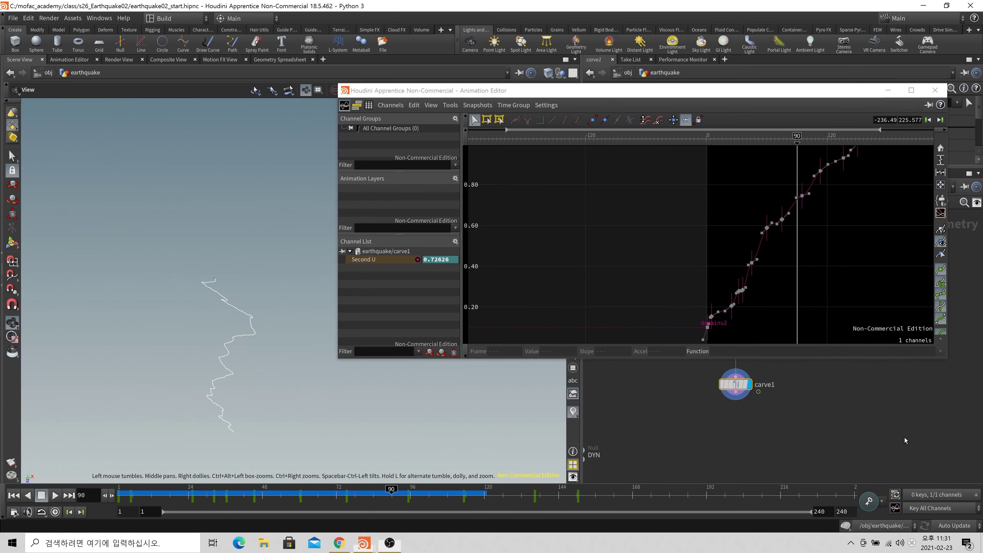
Reselect carve1 and frame its Second U curve, then play the animation from frame 1 in real time to review the growth.
{"action": "left_click", "coordinate": [904, 437]}
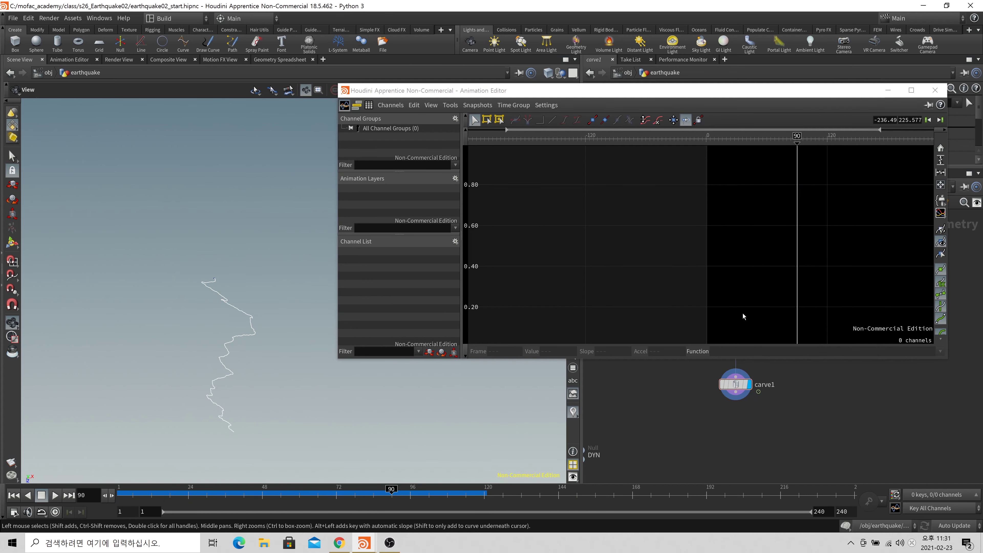
{"action": "left_click_drag", "start_coordinate": [802, 92], "coordinate": [782, 135]}
{"action": "left_click", "coordinate": [670, 127], "text": "shift"}
{"action": "right_click_drag", "start_coordinate": [809, 273], "coordinate": [774, 335]}
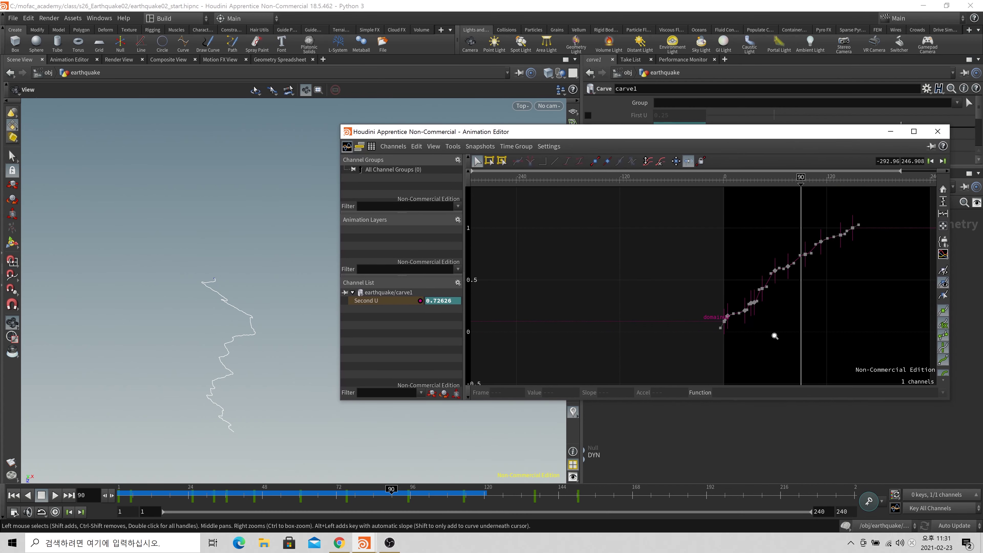
{"action": "left_click", "coordinate": [14, 494]}
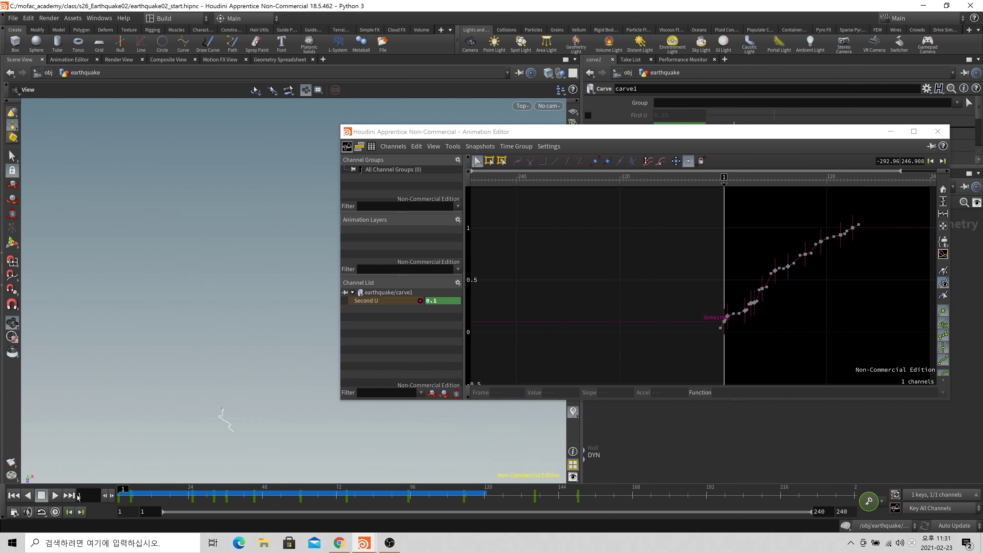
{"action": "left_click", "coordinate": [55, 494]}
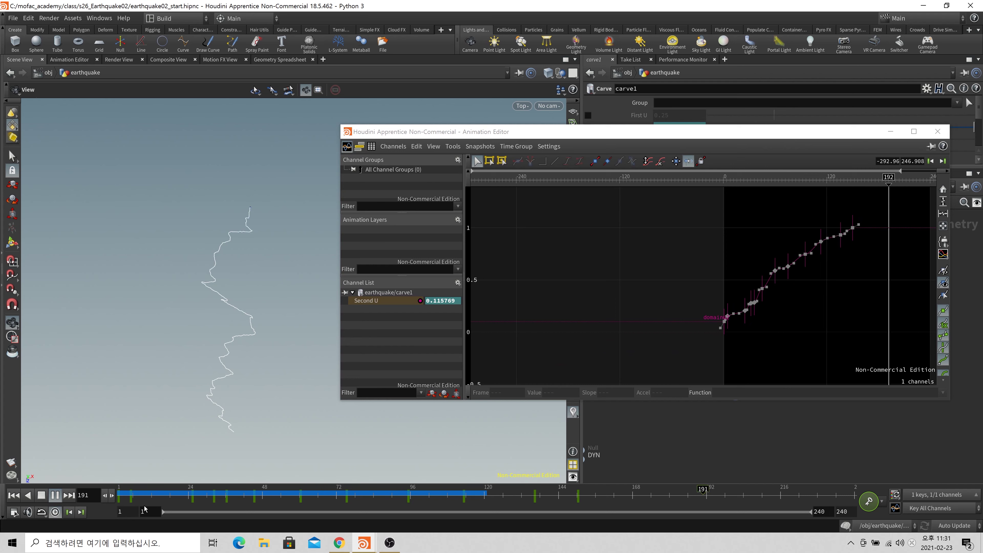
{"action": "left_click", "coordinate": [70, 511]}
{"action": "left_click", "coordinate": [55, 495]}
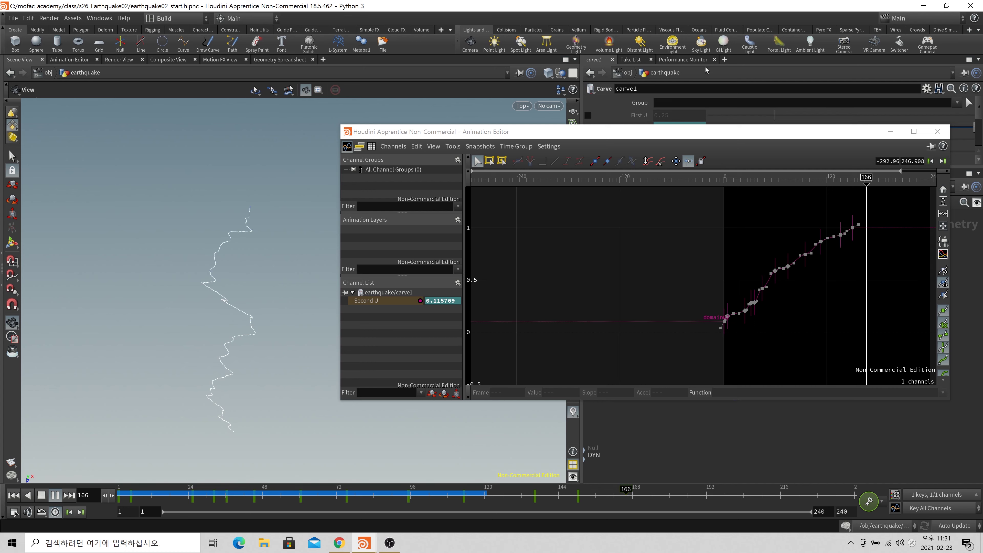
Close the Animation Editor and check the carved curve at frames 120 and 150.
{"action": "left_click", "coordinate": [936, 132]}
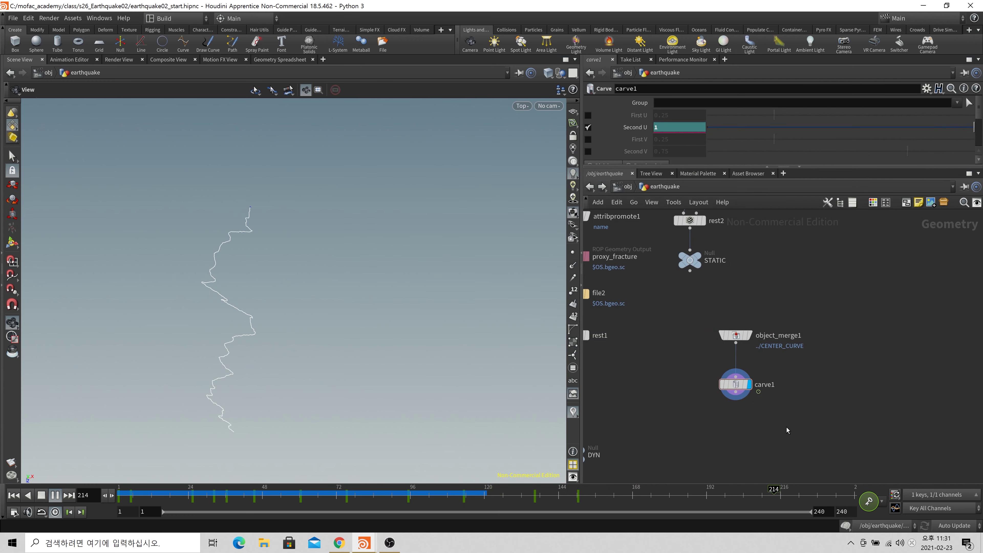
{"action": "left_click", "coordinate": [487, 502]}
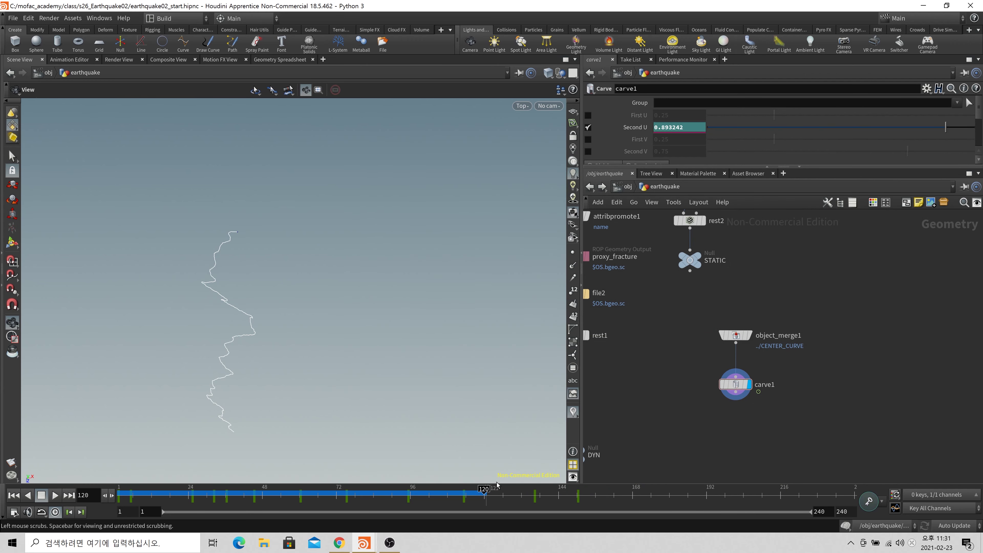
{"action": "left_click", "coordinate": [559, 500]}
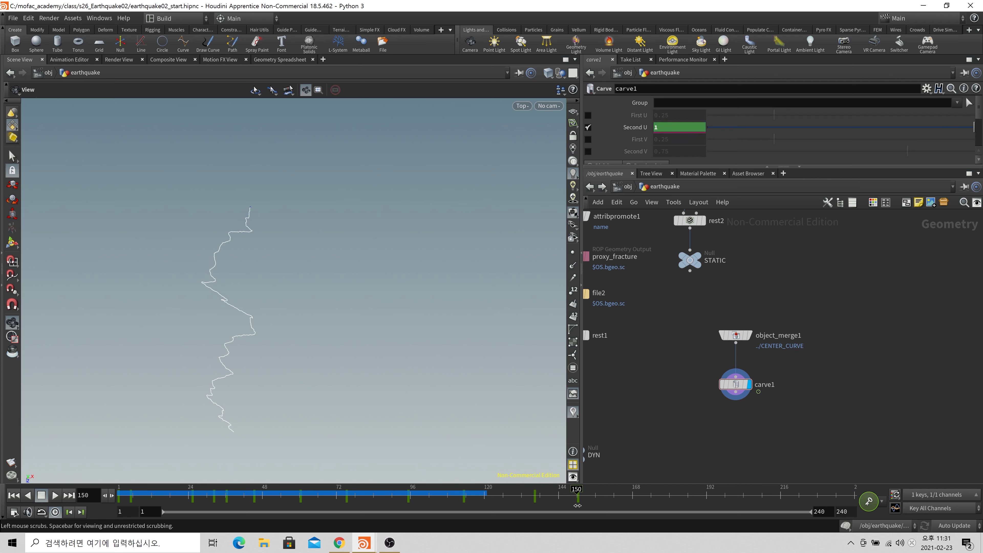
{"action": "middle_click_drag", "start_coordinate": [255, 228], "coordinate": [283, 256]}
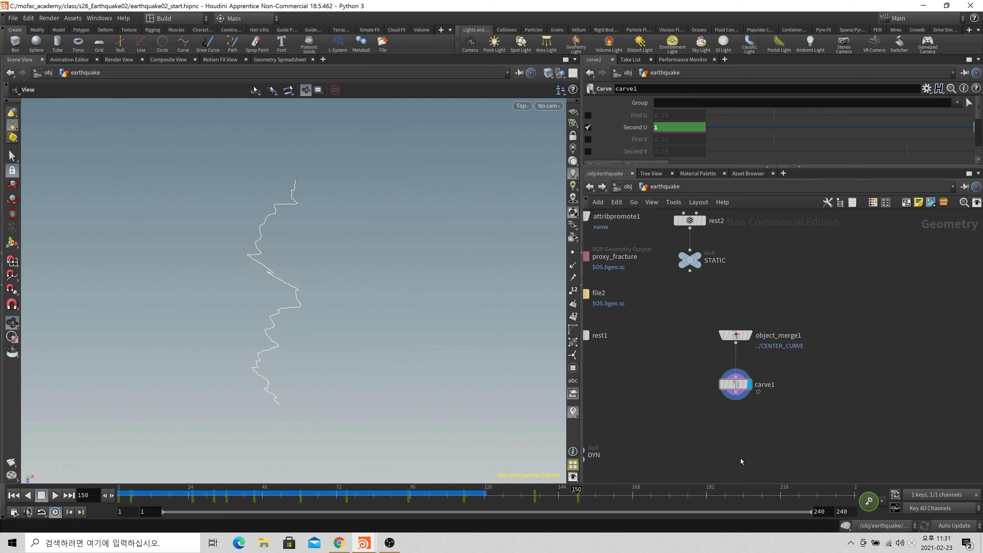
Display the fractured pieces at rest1, then insert a Color node between rest1 and the DYN null and display it.
{"action": "middle_click_drag", "start_coordinate": [606, 458], "coordinate": [680, 421]}
{"action": "scroll", "coordinate": [679, 360], "scroll_direction": "down", "scroll_amount": 1}
{"action": "left_click", "coordinate": [663, 311]}
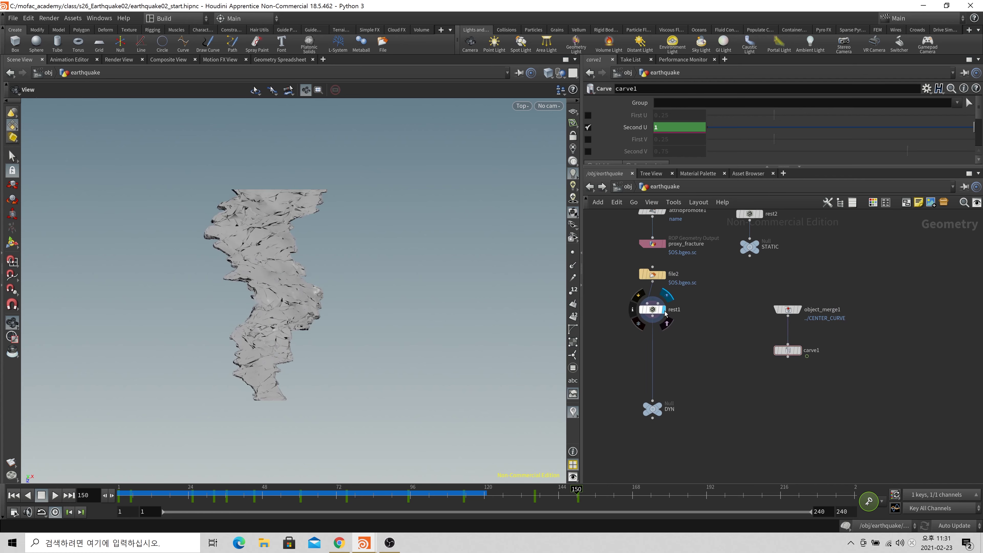
{"action": "key", "text": "Tab"}
{"action": "type", "text": "c"}
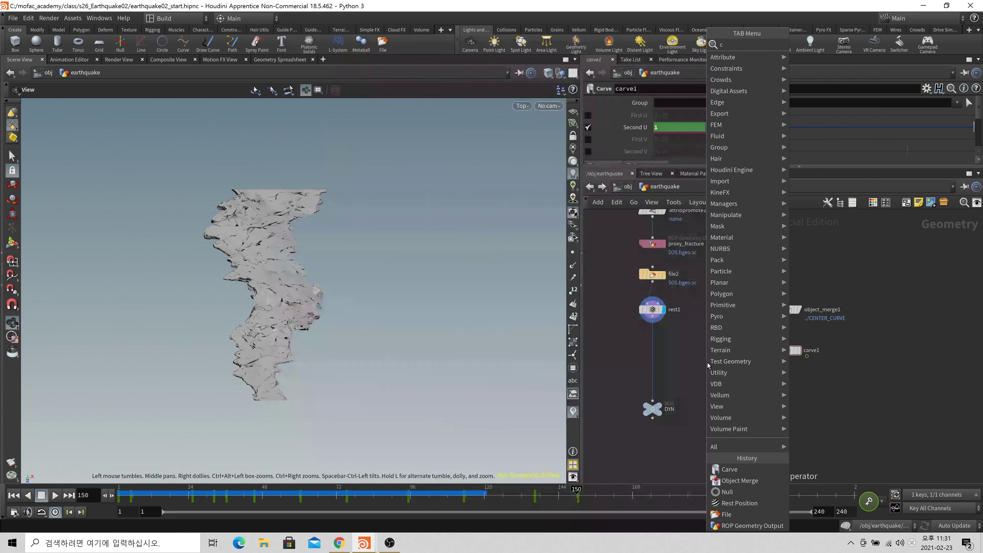
{"action": "type", "text": "olor"}
{"action": "key", "text": "Return"}
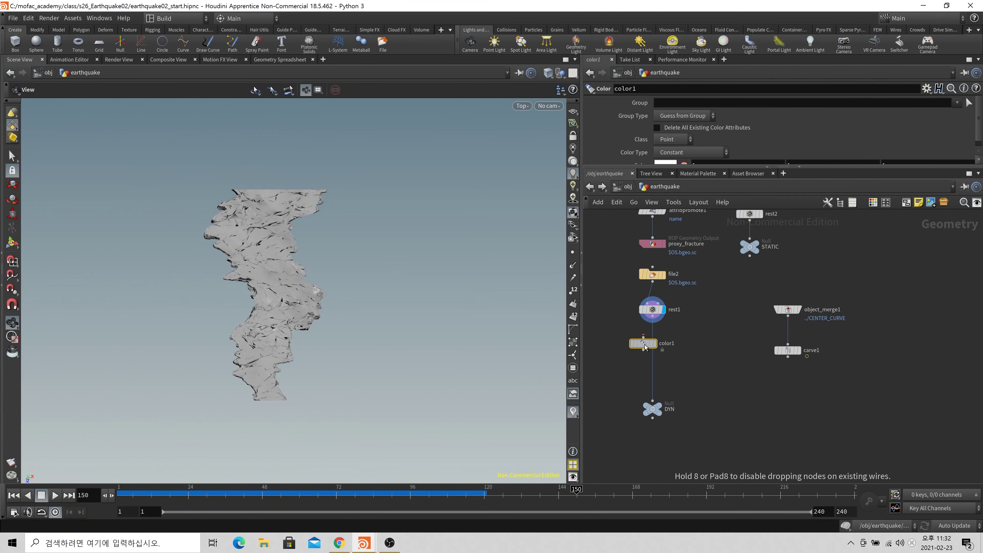
{"action": "left_click", "coordinate": [651, 350]}
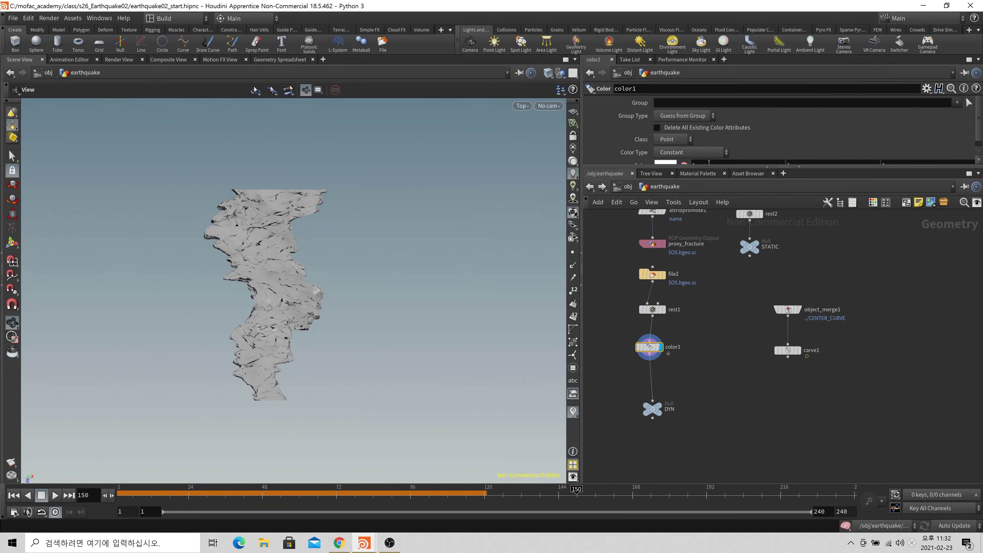
Enlarge the parameter area and set color1's Color to 0, 0, 0.
{"action": "left_click_drag", "start_coordinate": [707, 167], "coordinate": [637, 183]}
{"action": "type", "text": "0"}
{"action": "key", "text": "Tab"}
{"action": "type", "text": "0"}
{"action": "key", "text": "Tab"}
{"action": "type", "text": "0"}
{"action": "key", "text": "Return"}
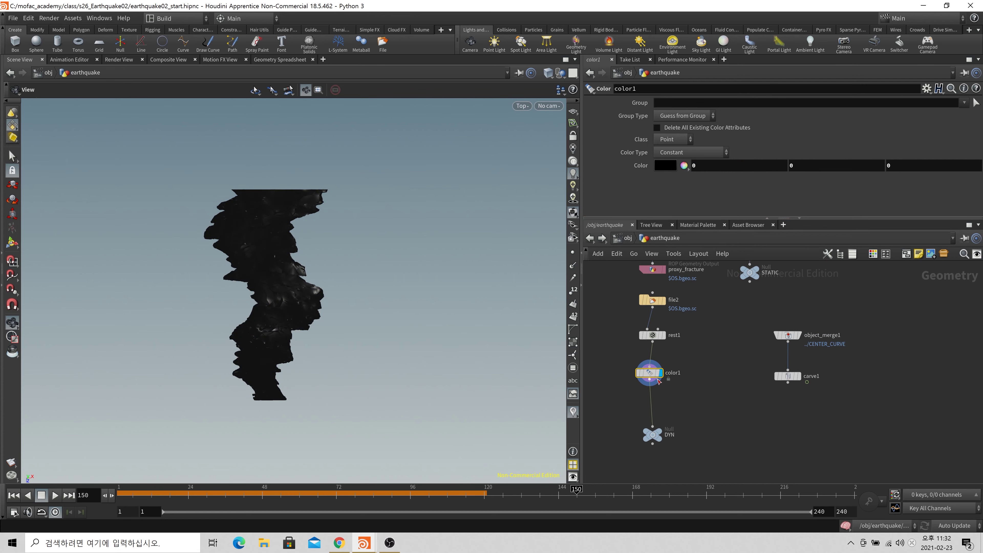
Add a second Color node near carve1 and set its Color to 1, 0, 0.
{"action": "left_click_drag", "start_coordinate": [660, 383], "coordinate": [663, 387]}
{"action": "key", "text": "Tab"}
{"action": "type", "text": "color"}
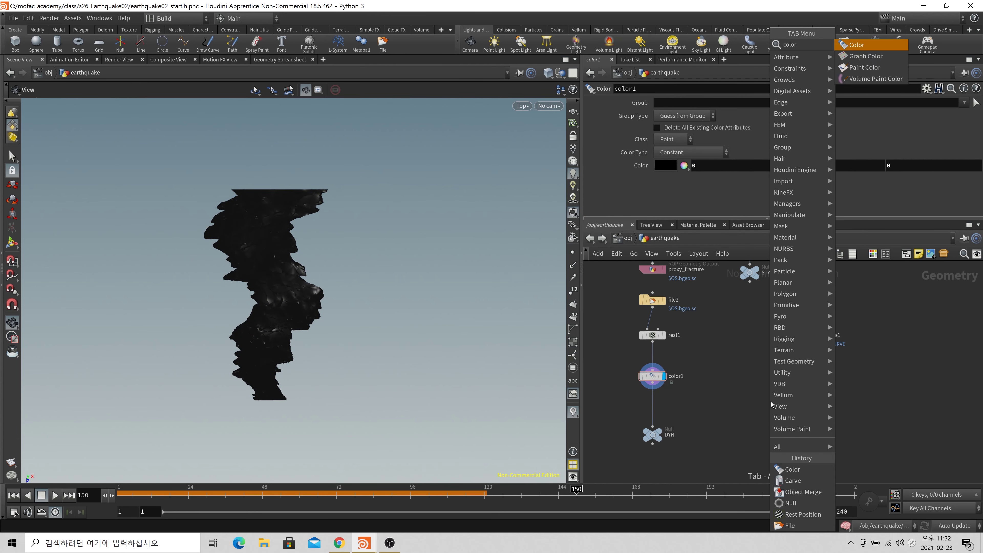
{"action": "key", "text": "Return"}
{"action": "left_click", "coordinate": [771, 402]}
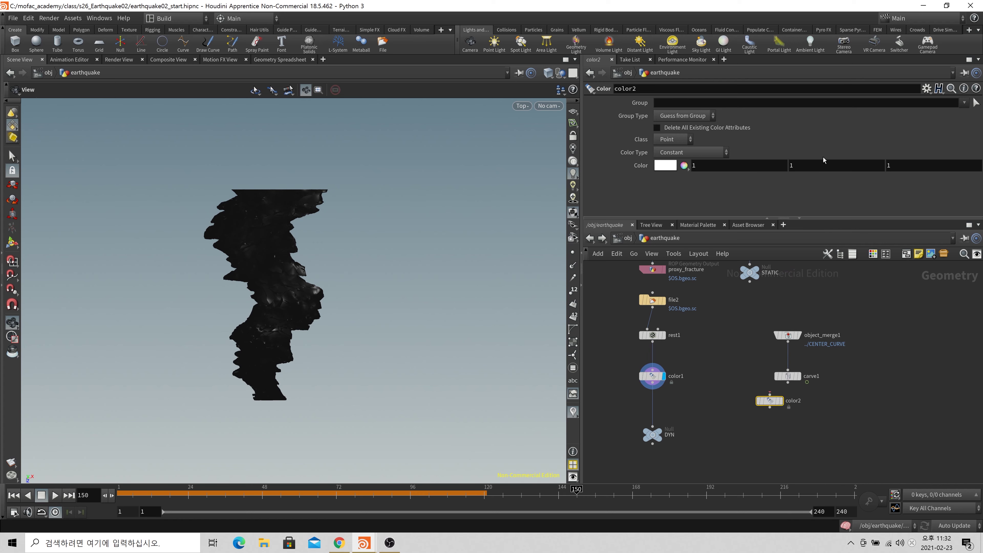
{"action": "type", "text": "0"}
{"action": "key", "text": "Tab"}
{"action": "type", "text": "0"}
{"action": "key", "text": "Return"}
Connect carve1 to color2, place color2 directly below it and display the red curve.
{"action": "left_click_drag", "start_coordinate": [788, 382], "coordinate": [769, 395]}
{"action": "left_click_drag", "start_coordinate": [772, 401], "coordinate": [790, 407]}
{"action": "left_click", "coordinate": [797, 406]}
Insert an Attribute Transfer node between color1 and DYN, connect color2 as its second input and display it.
{"action": "key", "text": "Tab"}
{"action": "type", "text": "attrib"}
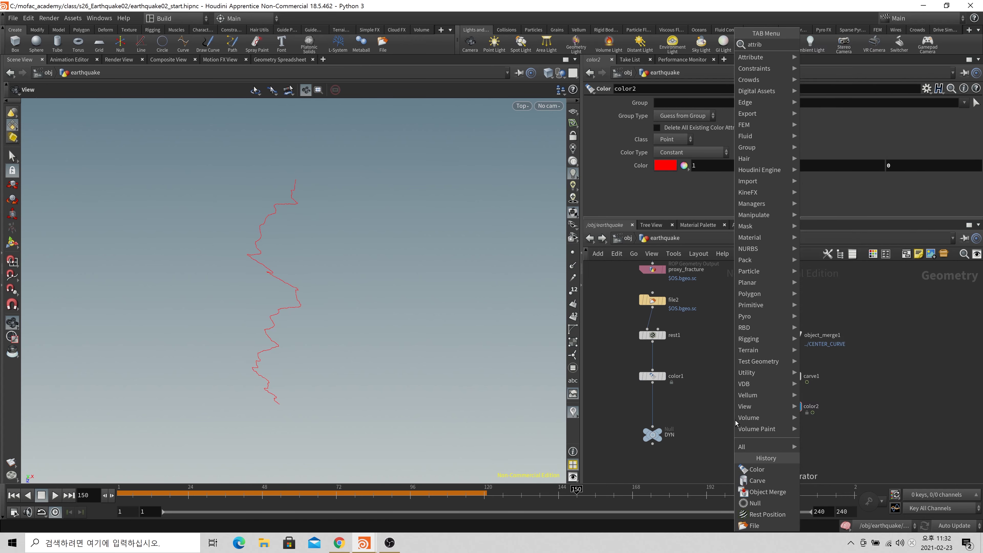
{"action": "type", "text": "ute tra"}
{"action": "key", "text": "Return"}
{"action": "left_click", "coordinate": [734, 420]}
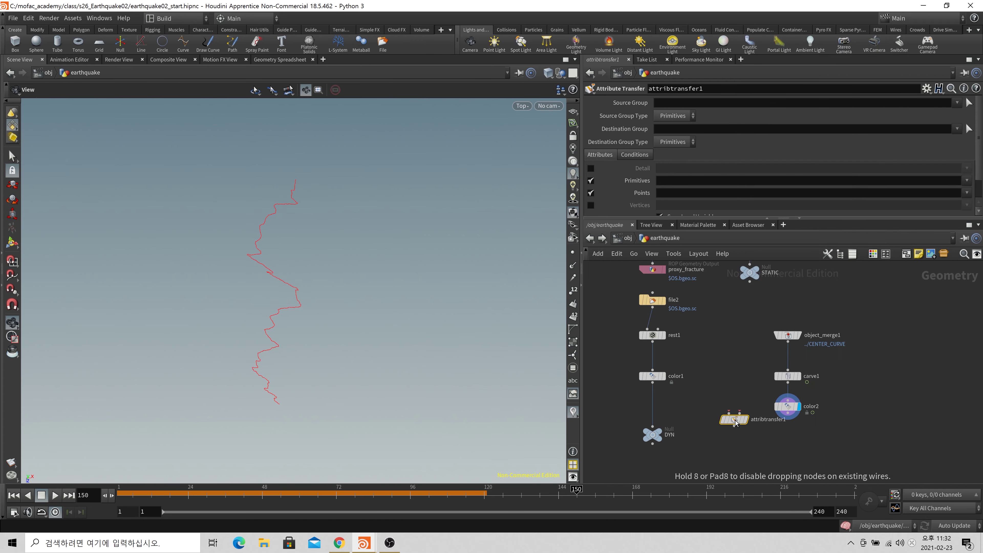
{"action": "left_click_drag", "start_coordinate": [735, 422], "coordinate": [656, 408]}
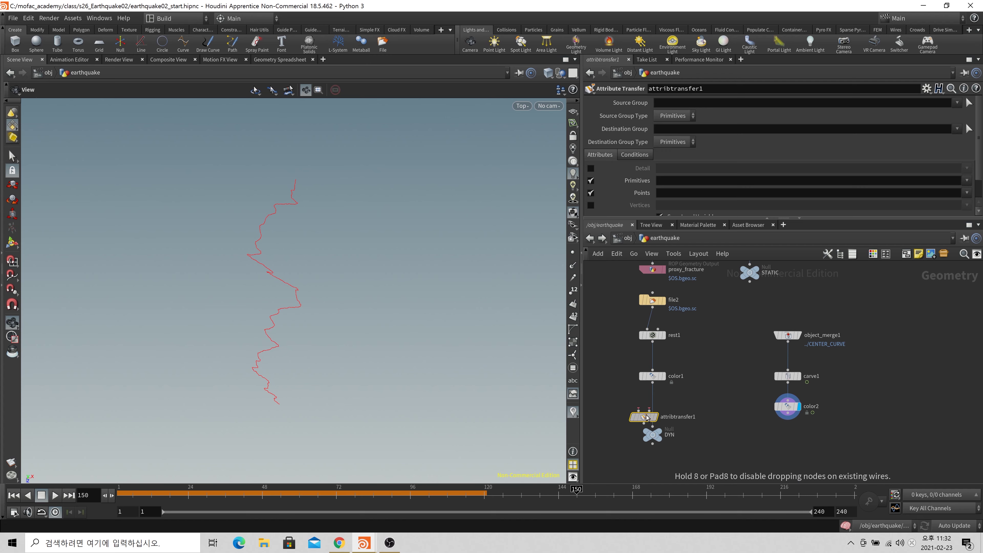
{"action": "left_click", "coordinate": [658, 403]}
{"action": "left_click", "coordinate": [787, 419]}
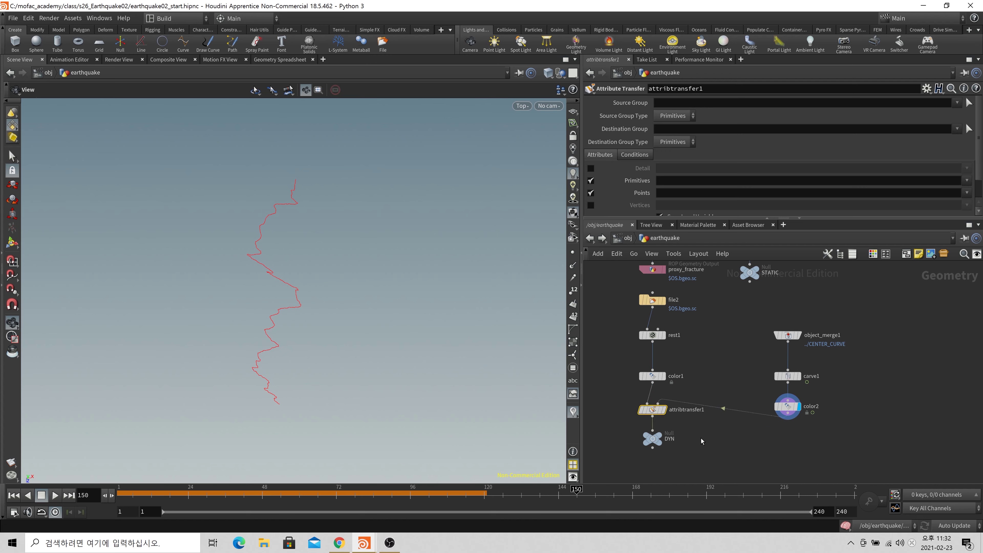
{"action": "left_click", "coordinate": [663, 411]}
Inspect the attribtransfer1 result as a wireframe in perspective view and compare it with the color1 and color2 outputs.
{"action": "key", "text": "space+1"}
{"action": "left_click_drag", "start_coordinate": [294, 375], "coordinate": [481, 356]}
{"action": "key", "text": "w"}
{"action": "right_click_drag", "start_coordinate": [481, 356], "coordinate": [258, 391]}
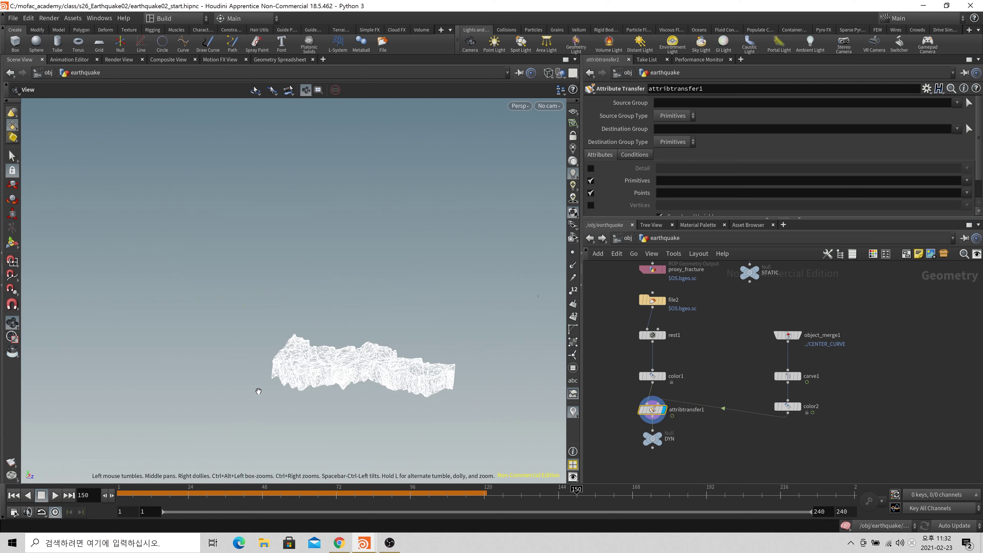
{"action": "middle_click_drag", "start_coordinate": [259, 391], "coordinate": [252, 388]}
{"action": "right_click_drag", "start_coordinate": [362, 405], "coordinate": [467, 353]}
{"action": "middle_click_drag", "start_coordinate": [468, 353], "coordinate": [417, 356]}
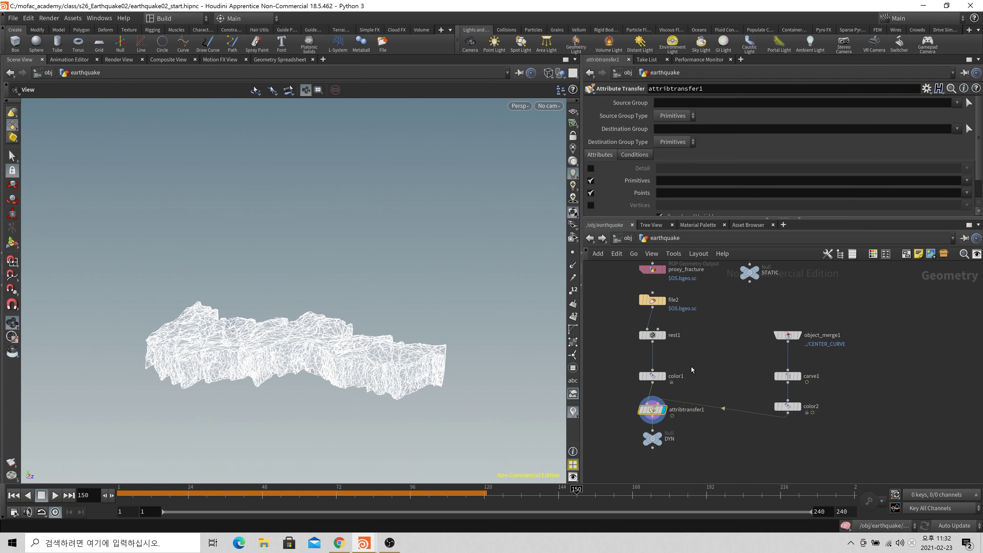
{"action": "left_click", "coordinate": [662, 375]}
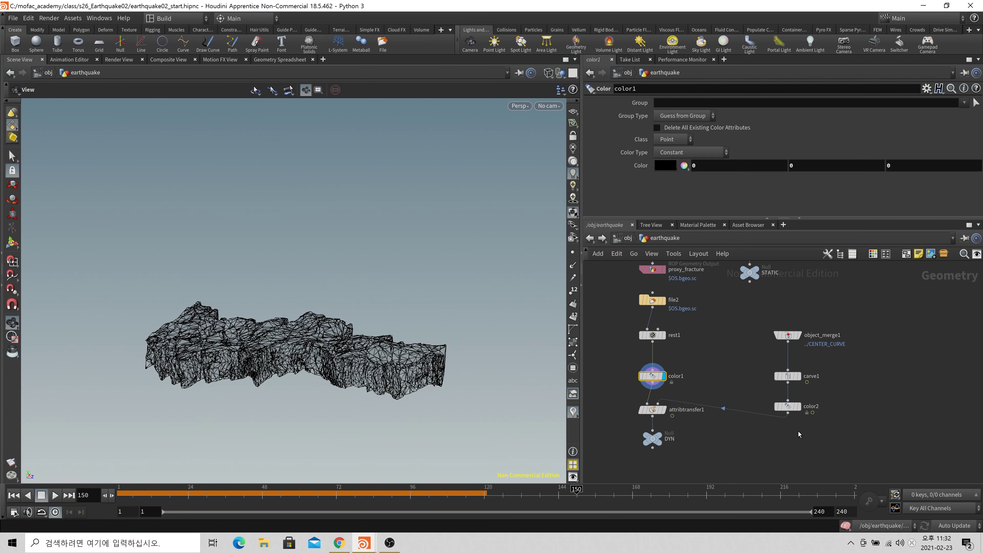
{"action": "left_click", "coordinate": [797, 406]}
{"action": "left_click", "coordinate": [785, 406]}
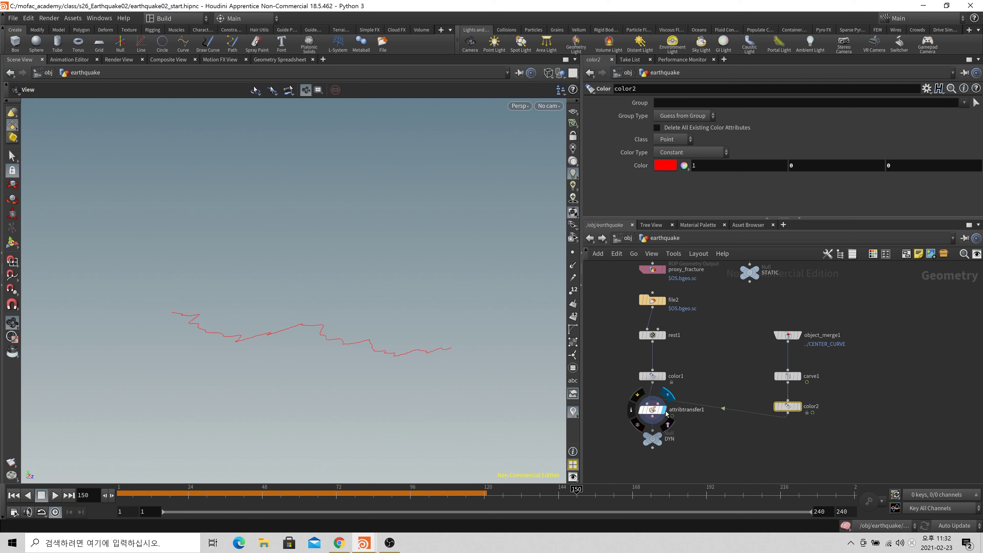
Display attribtransfer1, turn off its Primitives attributes and restrict the Points attributes to Cd.
{"action": "left_click", "coordinate": [665, 411]}
{"action": "left_click", "coordinate": [651, 409]}
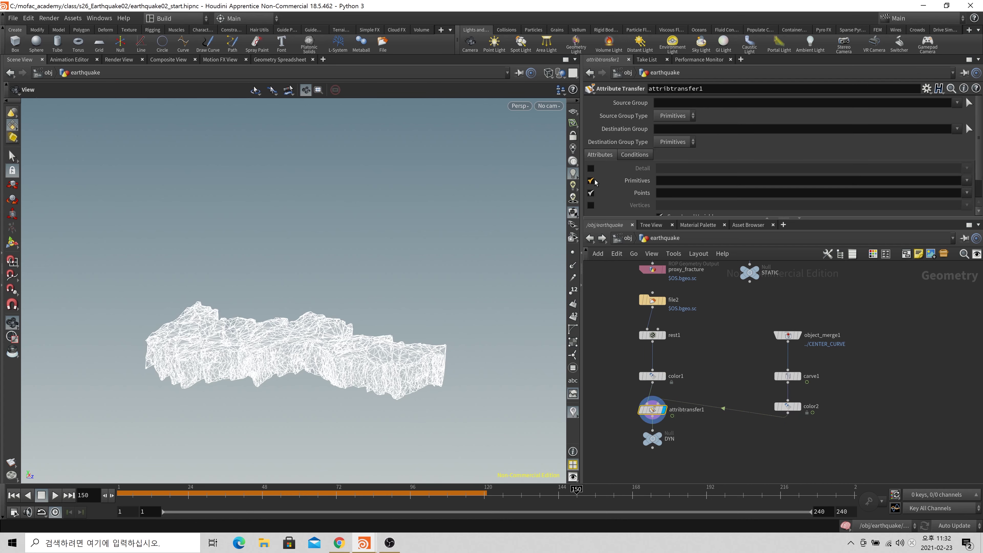
{"action": "left_click", "coordinate": [672, 193]}
{"action": "type", "text": "C"}
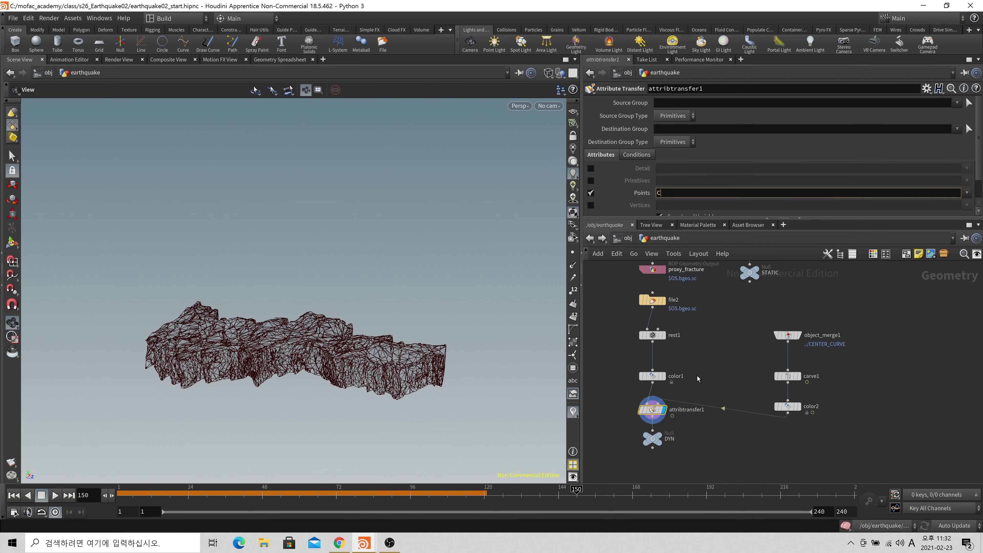
{"action": "type", "text": "d"}
{"action": "key", "text": "Return"}
Show the transferred colour shaded and try lowering attribtransfer1's Distance Threshold to 0.
{"action": "left_click", "coordinate": [633, 155]}
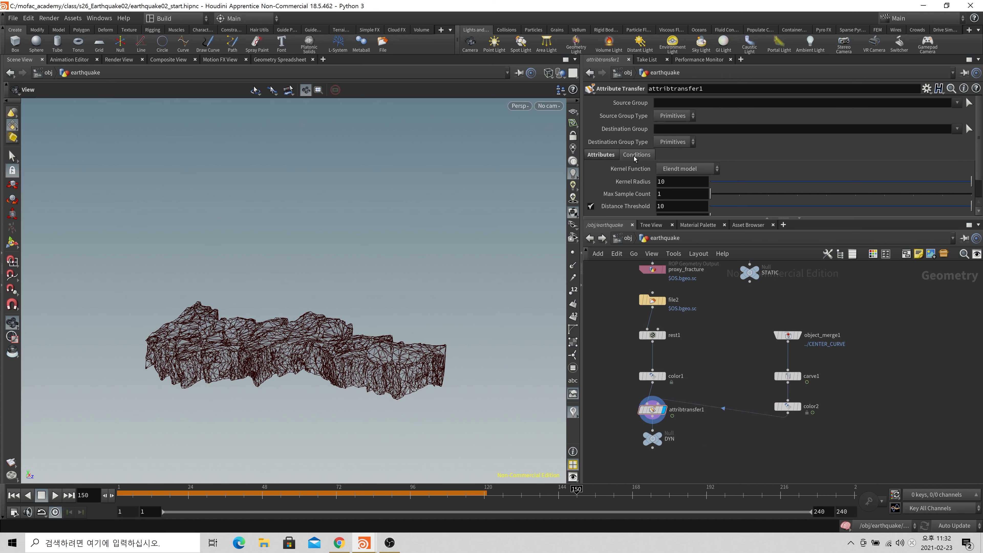
{"action": "mouse_move", "coordinate": [471, 324]}
{"action": "left_mouse_down"}
{"action": "mouse_move", "coordinate": [471, 305]}
{"action": "mouse_move", "coordinate": [464, 318]}
{"action": "left_mouse_up"}
{"action": "key", "text": "w"}
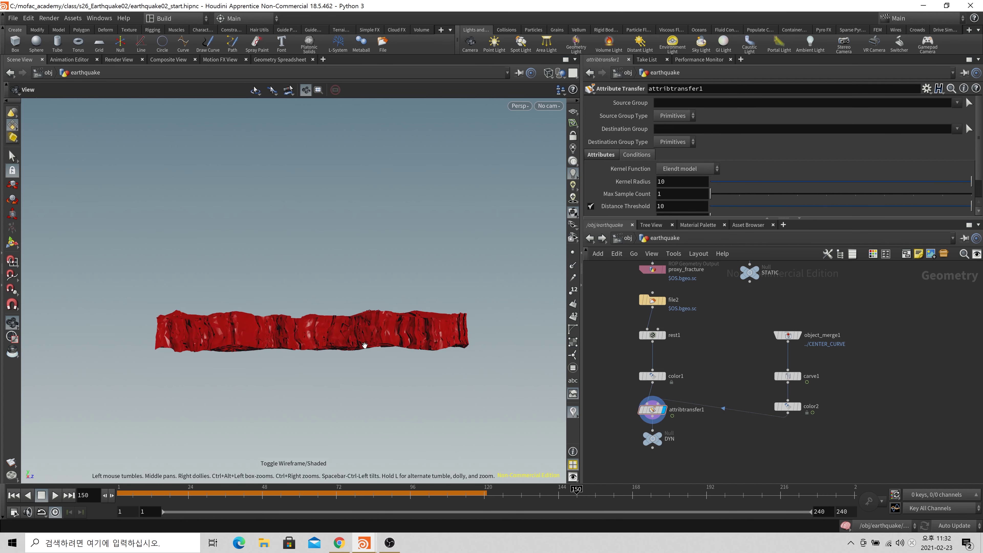
{"action": "left_click_drag", "start_coordinate": [371, 358], "coordinate": [383, 329]}
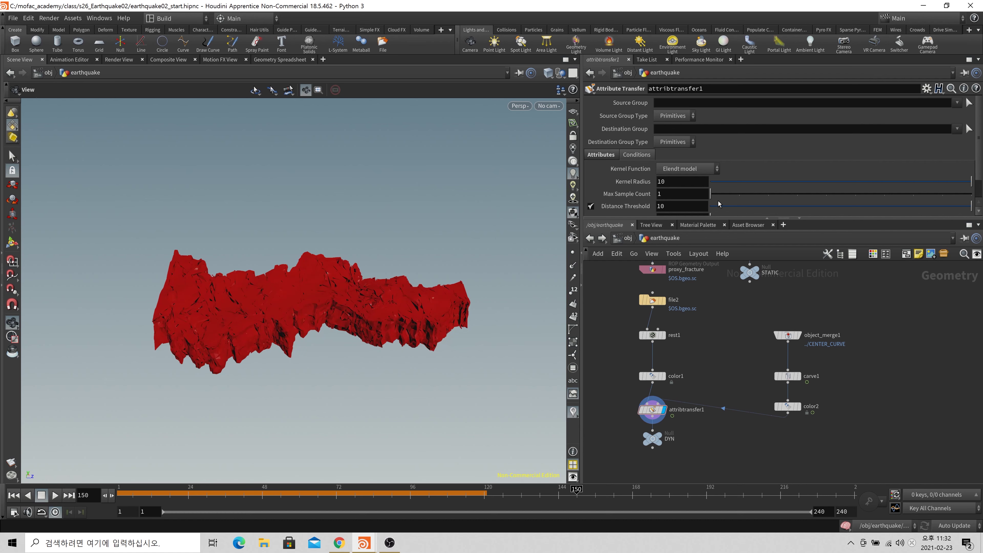
{"action": "left_click_drag", "start_coordinate": [730, 212], "coordinate": [671, 214]}
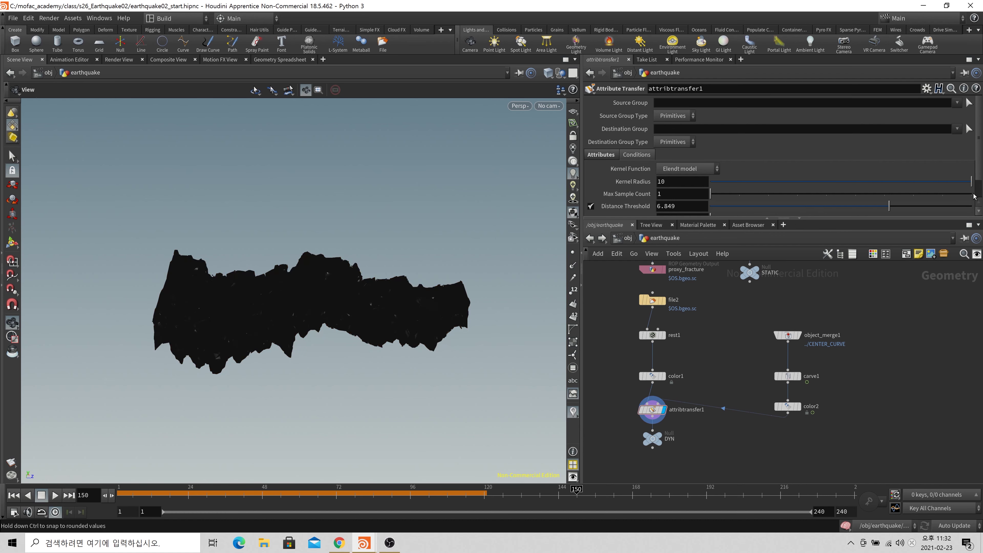
{"action": "left_click_drag", "start_coordinate": [973, 197], "coordinate": [948, 209]}
{"action": "left_click_drag", "start_coordinate": [800, 224], "coordinate": [557, 232]}
{"action": "middle_click", "coordinate": [654, 410]}
Move DYN down, then add an Unpack node branching off attribtransfer1 and display it.
{"action": "middle_click_drag", "start_coordinate": [665, 438], "coordinate": [658, 358]}
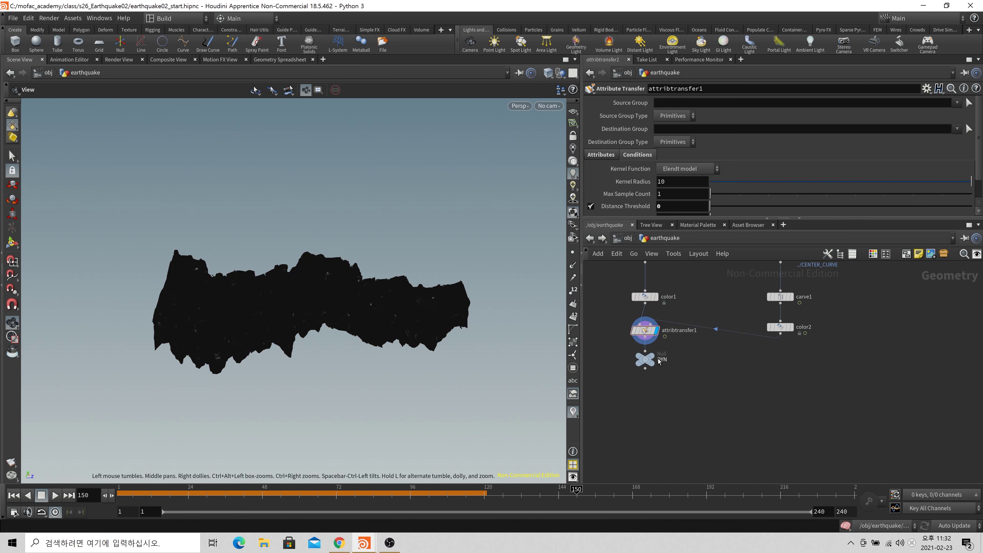
{"action": "left_click_drag", "start_coordinate": [659, 361], "coordinate": [659, 391]}
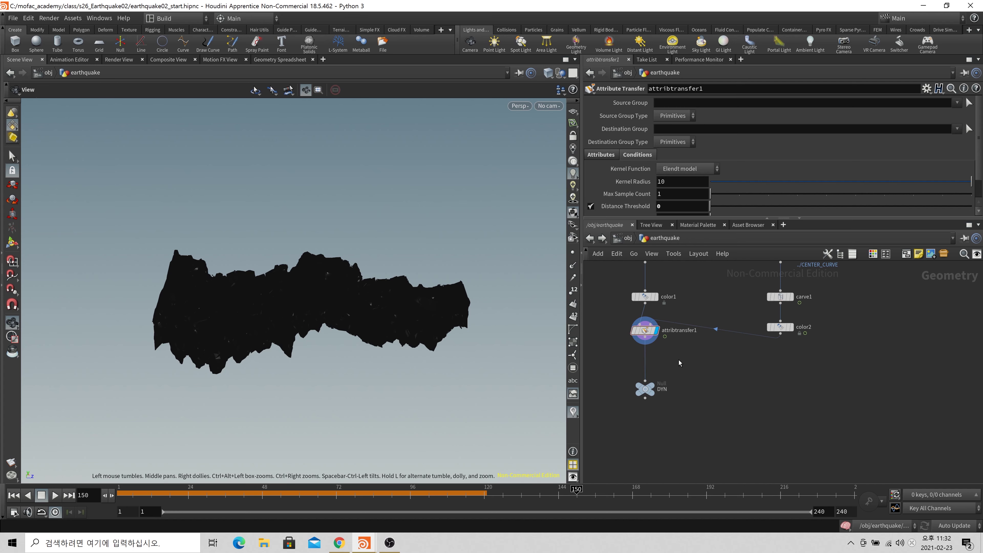
{"action": "key", "text": "Tab"}
{"action": "type", "text": "unpack"}
{"action": "key", "text": "Return"}
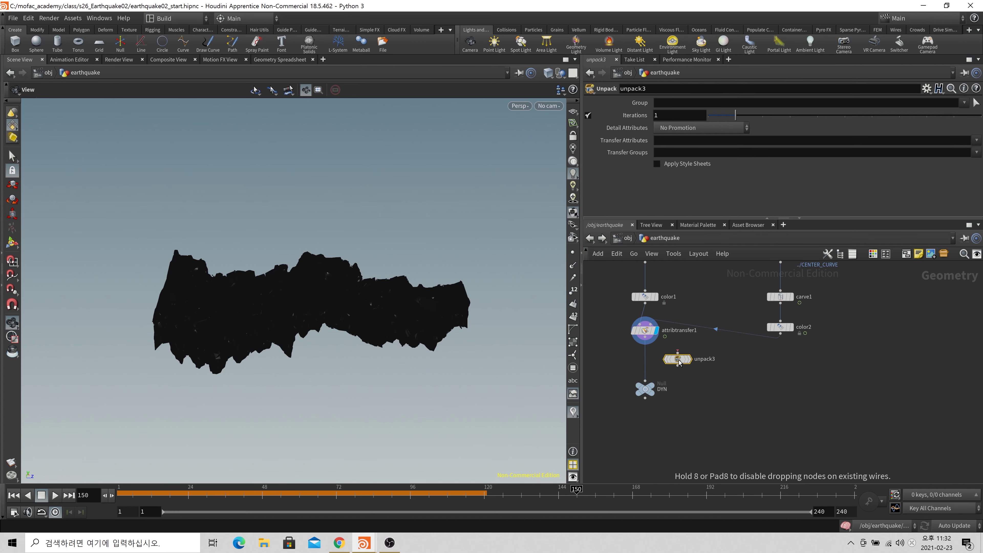
{"action": "left_click", "coordinate": [679, 360]}
{"action": "left_click", "coordinate": [690, 359]}
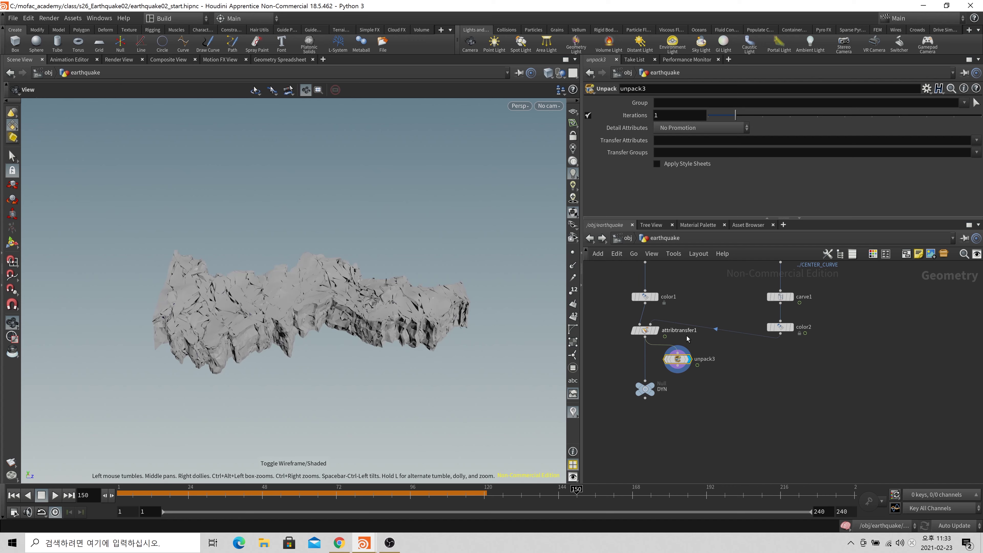
Raise attribtransfer1's Distance Threshold to about 9.247 and set unpack3's Transfer Attributes to Cd.
{"action": "left_click", "coordinate": [633, 329]}
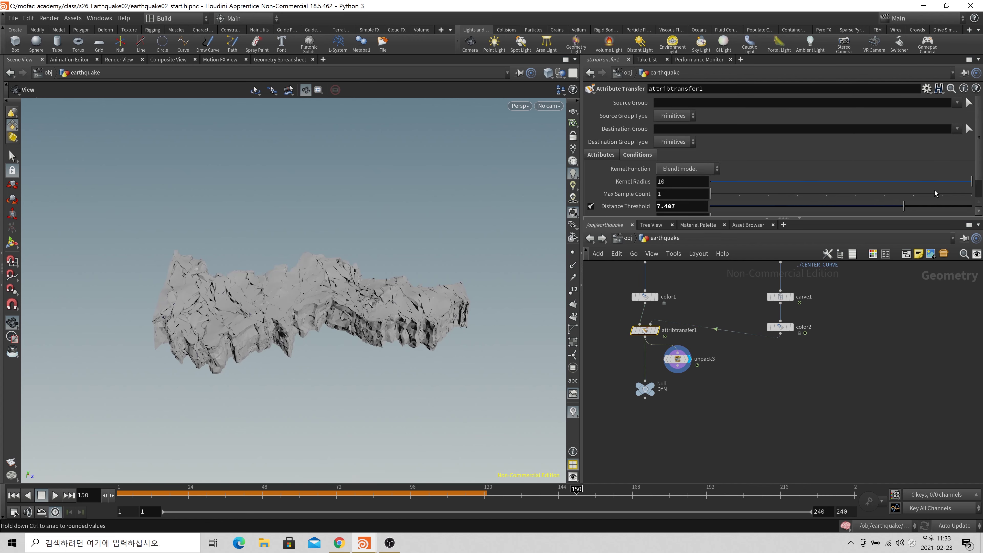
{"action": "left_click_drag", "start_coordinate": [953, 193], "coordinate": [957, 194]}
{"action": "left_click", "coordinate": [677, 359]}
{"action": "middle_click", "coordinate": [677, 359]}
{"action": "left_click", "coordinate": [671, 142]}
{"action": "type", "text": "Cd"}
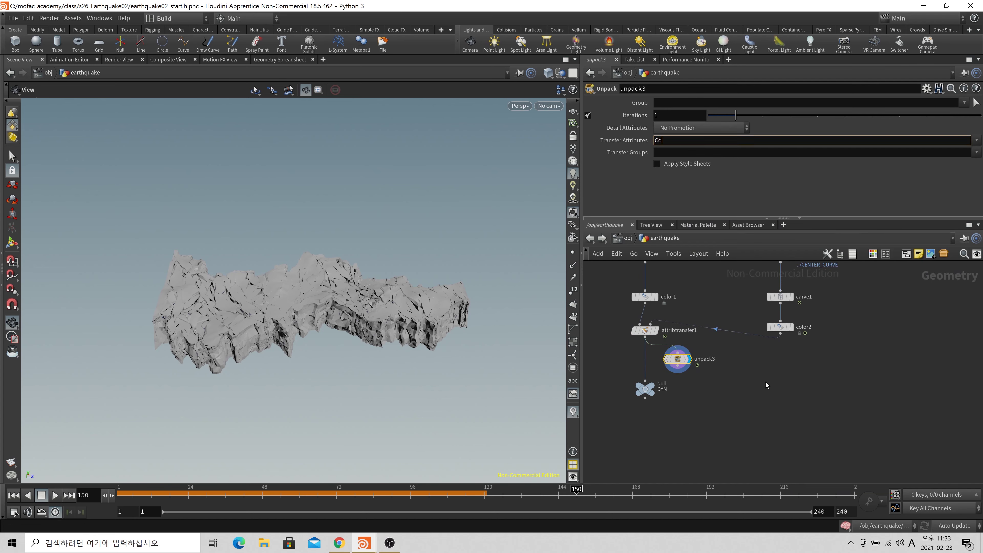
{"action": "key", "text": "Return"}
Lower attribtransfer1's Distance Threshold to about 6.321 and view the coloured pieces from the side.
{"action": "left_click", "coordinate": [644, 331]}
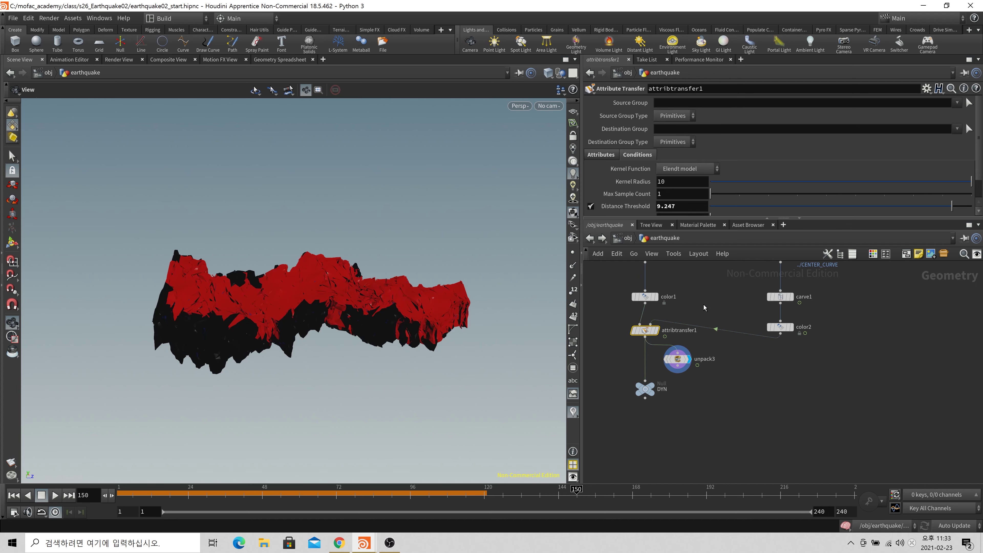
{"action": "left_click_drag", "start_coordinate": [925, 213], "coordinate": [876, 215]}
{"action": "left_click_drag", "start_coordinate": [391, 336], "coordinate": [382, 290]}
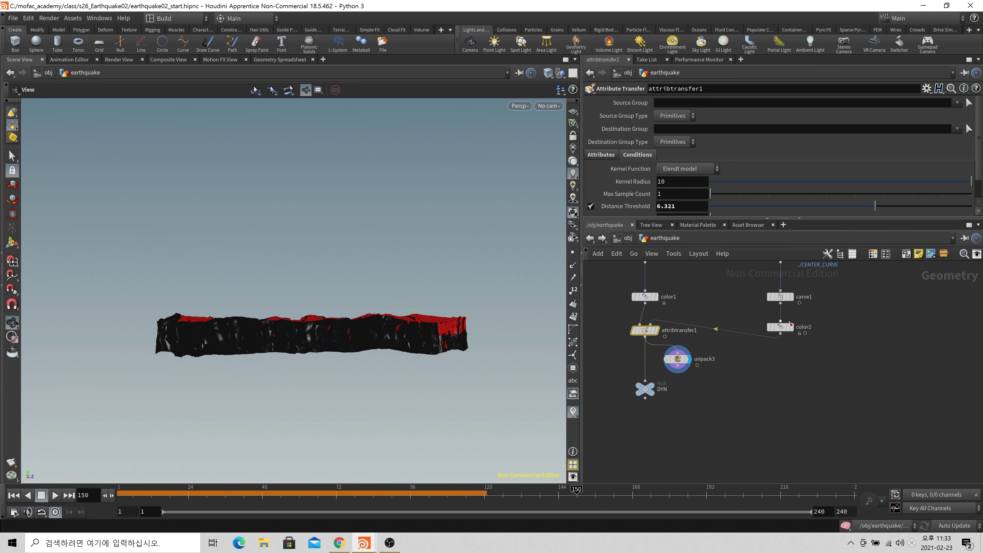
Compare the color2 curve, attribtransfer1 and unpack3 from the side, viewing the unpacked pieces as a wireframe.
{"action": "double_click", "coordinate": [797, 331]}
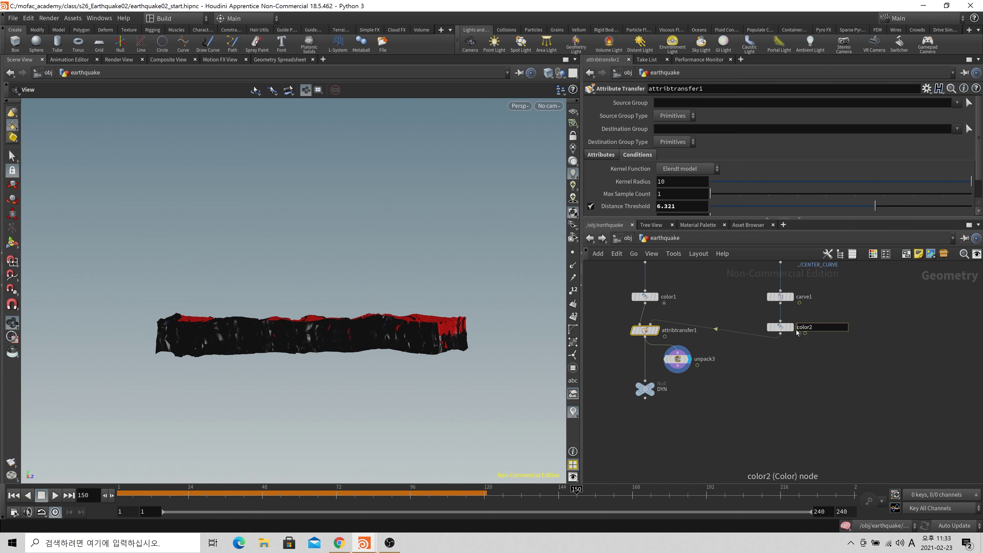
{"action": "left_click", "coordinate": [790, 327]}
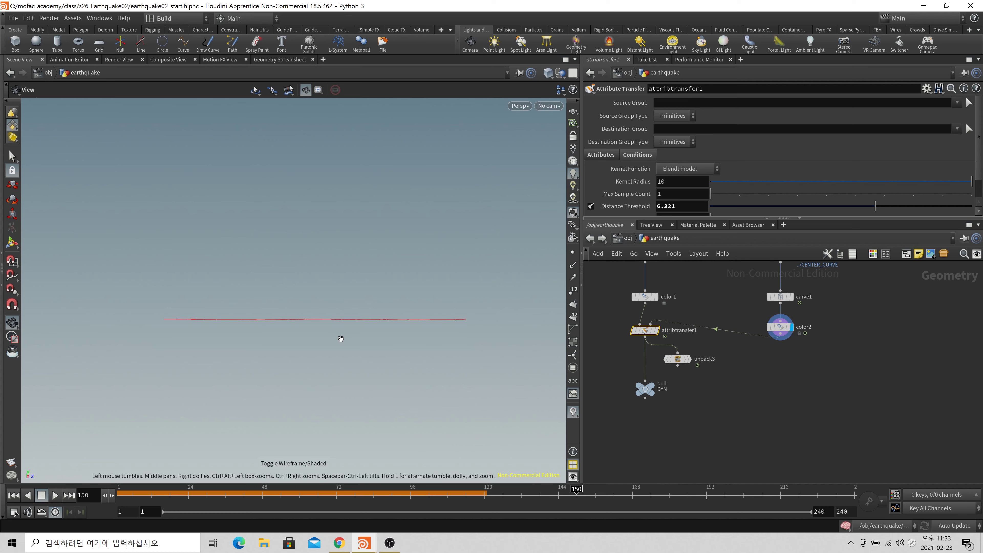
{"action": "left_click", "coordinate": [656, 330]}
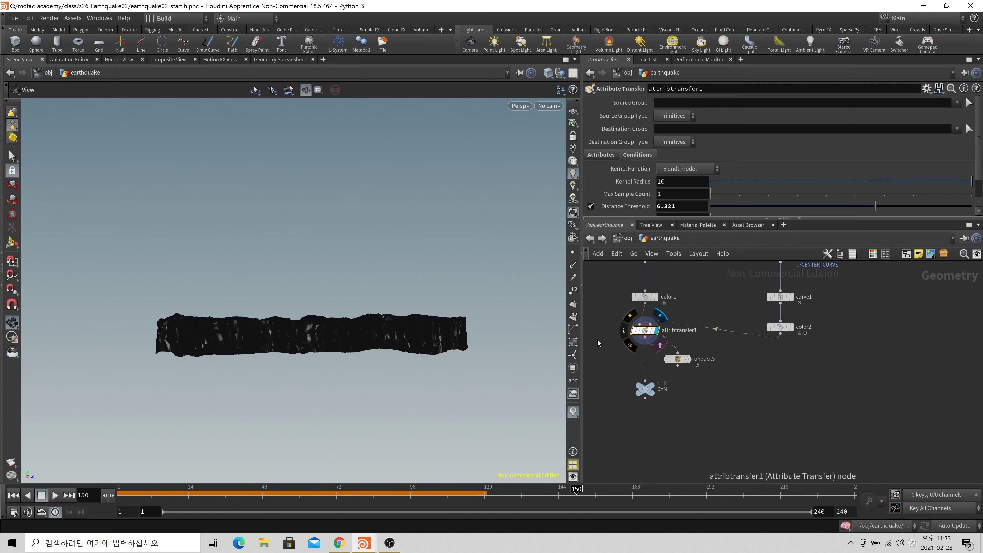
{"action": "left_click", "coordinate": [688, 359]}
{"action": "key", "text": "w"}
{"action": "left_click_drag", "start_coordinate": [409, 312], "coordinate": [294, 324]}
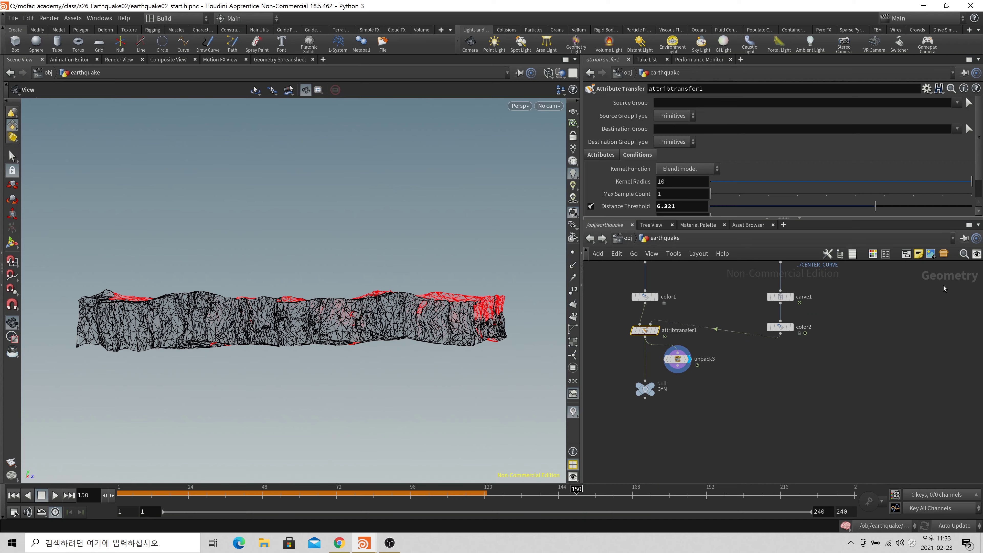
Display color2 and insert a Transform node between it and attribtransfer1.
{"action": "left_click", "coordinate": [809, 328]}
{"action": "left_click", "coordinate": [791, 327]}
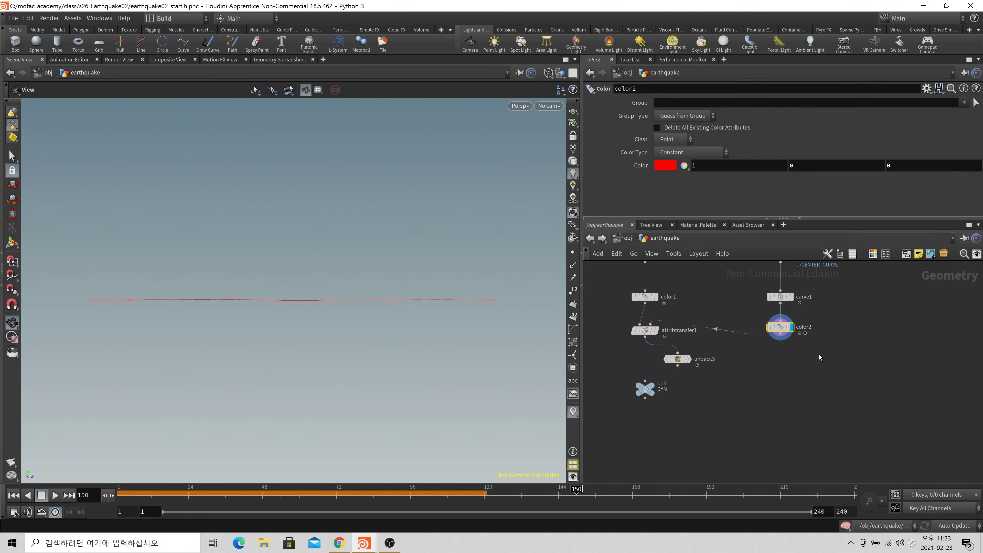
{"action": "key", "text": "Tab"}
{"action": "type", "text": "tra"}
{"action": "left_click", "coordinate": [853, 66]}
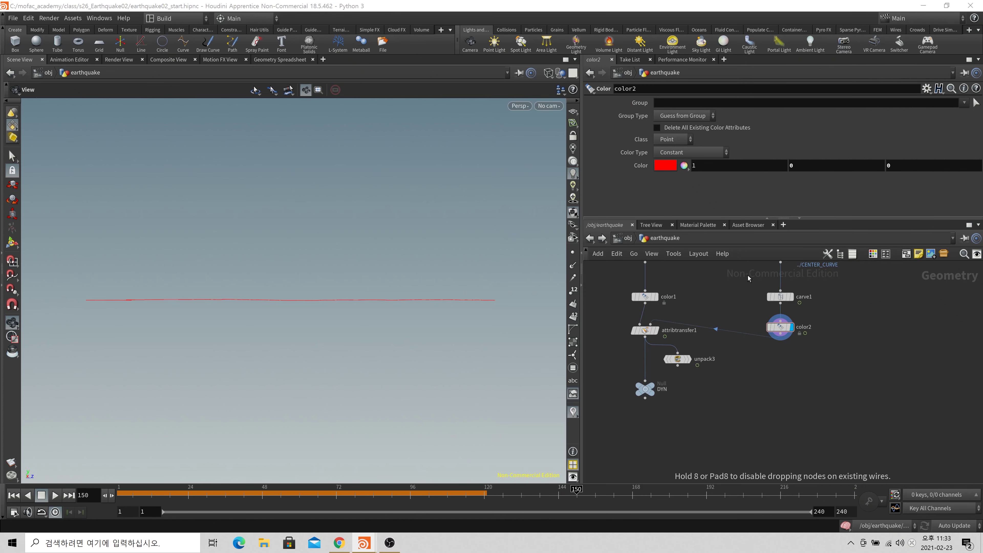
{"action": "left_click", "coordinate": [731, 336]}
{"action": "left_click_drag", "start_coordinate": [728, 352], "coordinate": [787, 354]}
Show color1 as a template for reference, display transform3 and set its Translate Y to -5.
{"action": "mouse_move", "coordinate": [663, 296]}
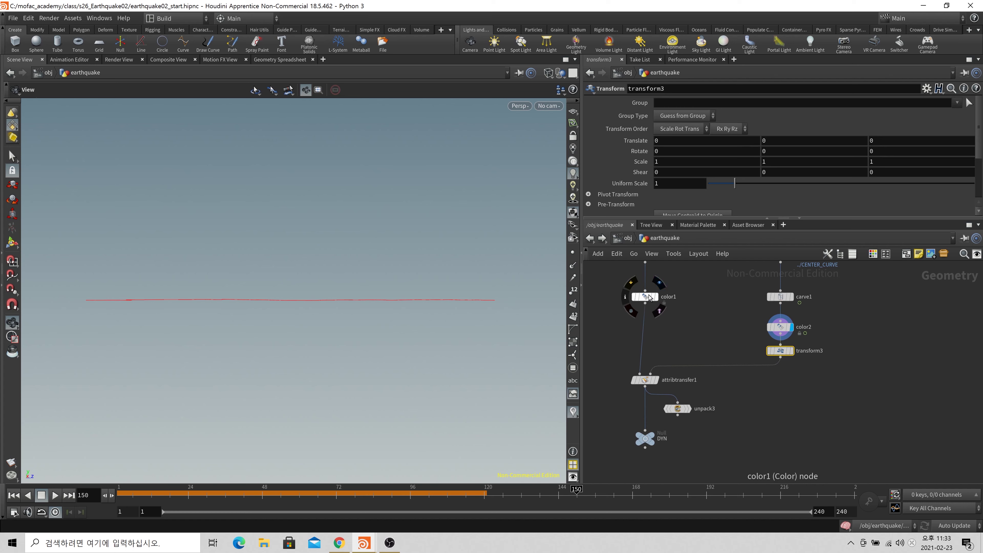
{"action": "left_click", "coordinate": [654, 297]}
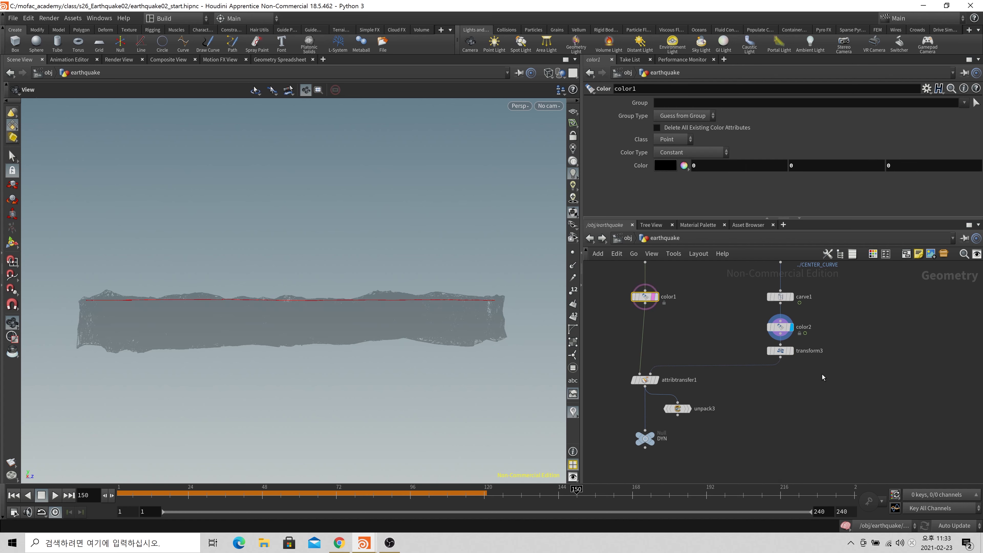
{"action": "middle_click_drag", "start_coordinate": [811, 146], "coordinate": [841, 119]}
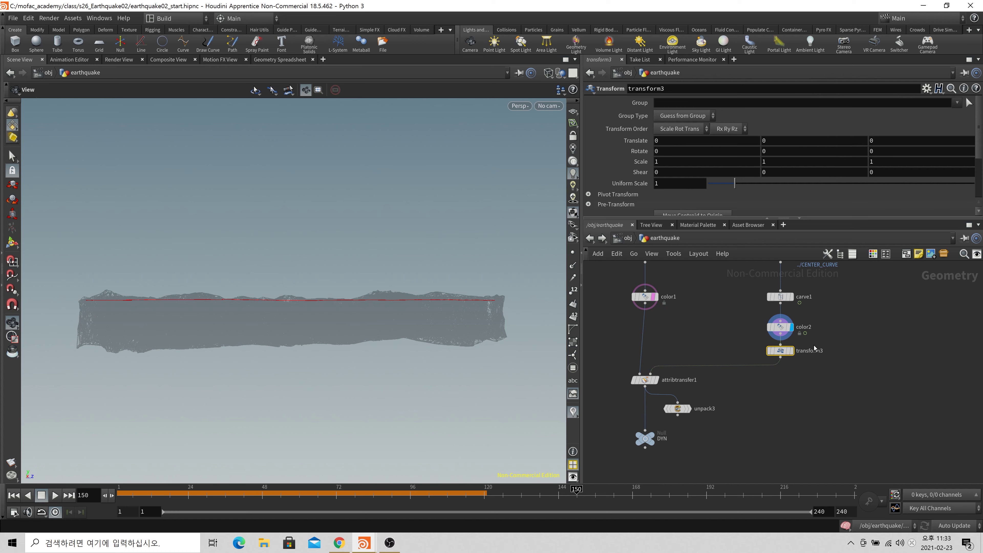
{"action": "left_click", "coordinate": [791, 350]}
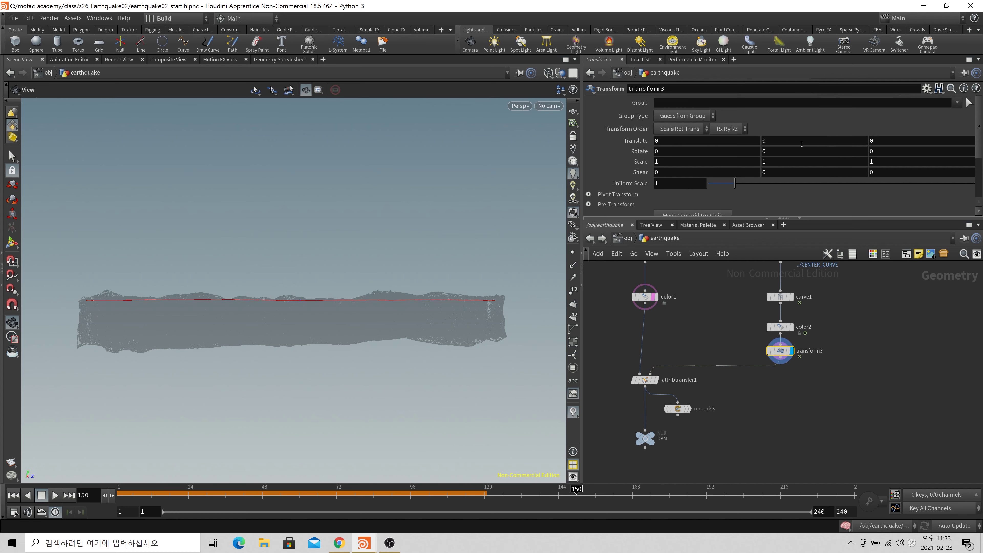
{"action": "middle_click_drag", "start_coordinate": [802, 144], "coordinate": [794, 137]}
{"action": "left_click", "coordinate": [766, 141]}
{"action": "key", "text": "BackSpace"}
{"action": "type", "text": "5"}
{"action": "left_click", "coordinate": [878, 371]}
Display unpack3 and orbit around the shaded pieces to examine where the transferred red colour reaches.
{"action": "left_click", "coordinate": [688, 410]}
{"action": "left_click_drag", "start_coordinate": [380, 351], "coordinate": [382, 417]}
{"action": "key", "text": "w"}
{"action": "mouse_move", "coordinate": [382, 418]}
{"action": "right_mouse_down"}
{"action": "mouse_move", "coordinate": [374, 309]}
{"action": "mouse_move", "coordinate": [193, 288]}
{"action": "right_mouse_up"}
{"action": "key", "text": "w"}
{"action": "mouse_move", "coordinate": [193, 288]}
{"action": "left_mouse_down"}
{"action": "mouse_move", "coordinate": [217, 316]}
{"action": "mouse_move", "coordinate": [135, 382]}
{"action": "mouse_move", "coordinate": [230, 274]}
{"action": "left_mouse_up"}
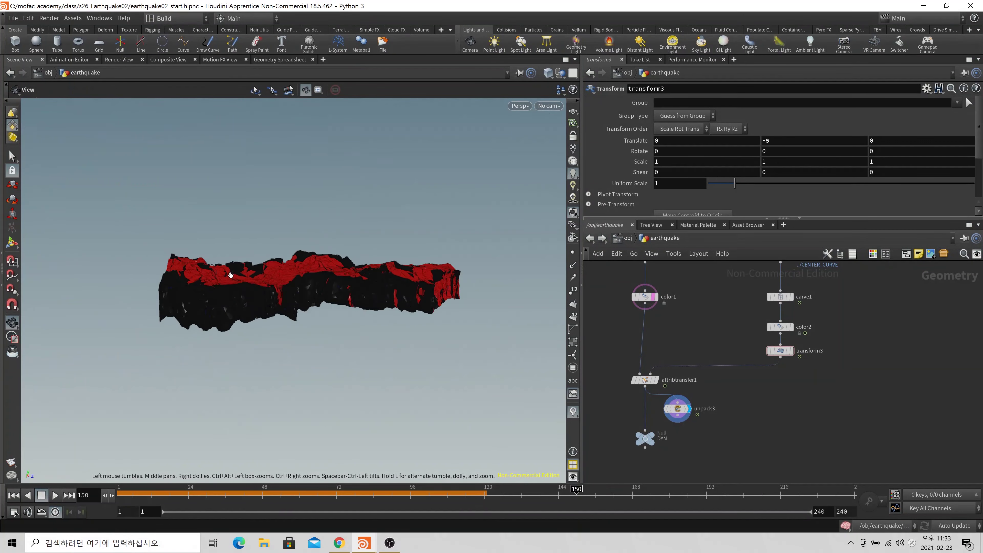
Lower attribtransfer1's Distance Threshold to 2.221 and examine the red areas on the unpacked pieces in wireframe from several angles.
{"action": "left_click", "coordinate": [644, 380]}
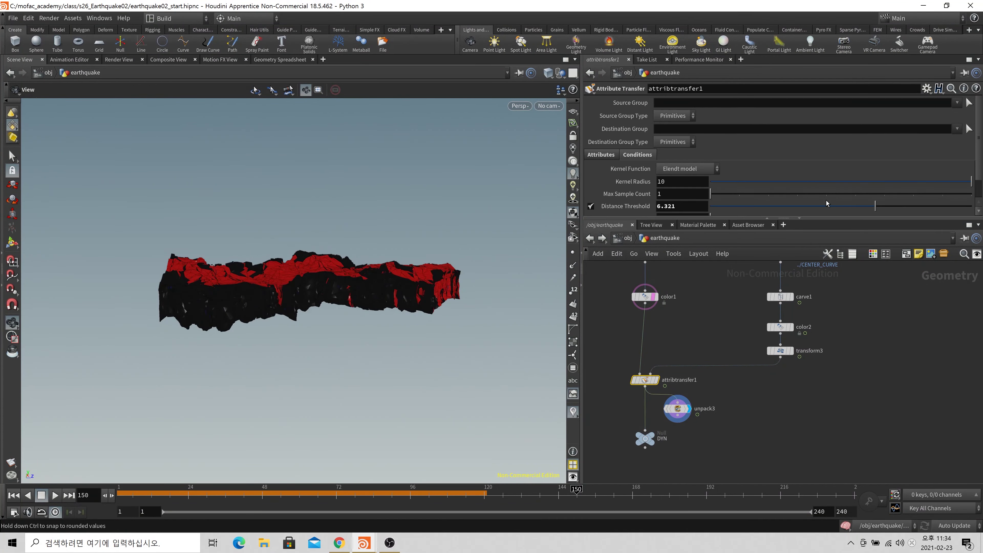
{"action": "key", "text": "w"}
{"action": "right_click_drag", "start_coordinate": [287, 300], "coordinate": [440, 223]}
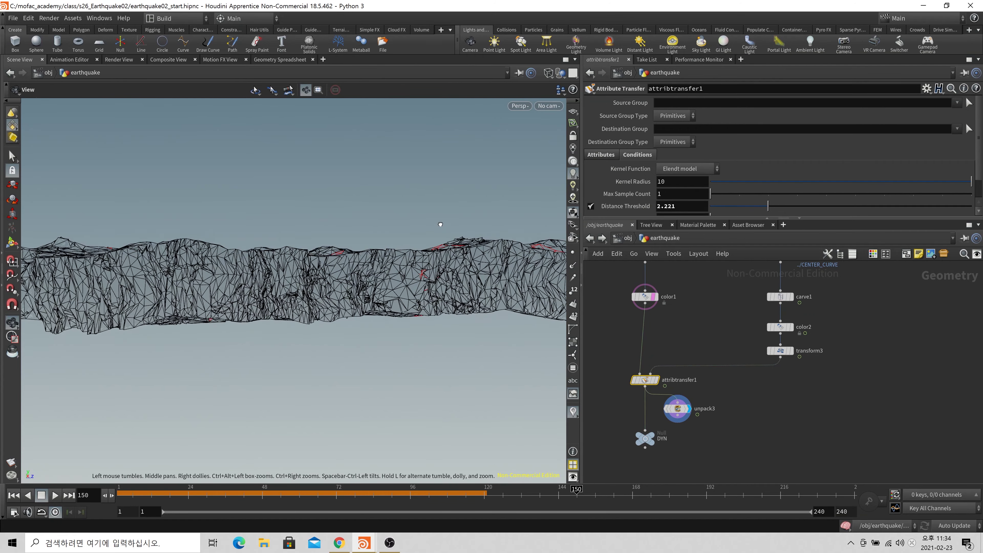
{"action": "left_click_drag", "start_coordinate": [439, 223], "coordinate": [459, 180]}
{"action": "key", "text": "w"}
{"action": "key", "text": "w"}
{"action": "key", "text": "space+3"}
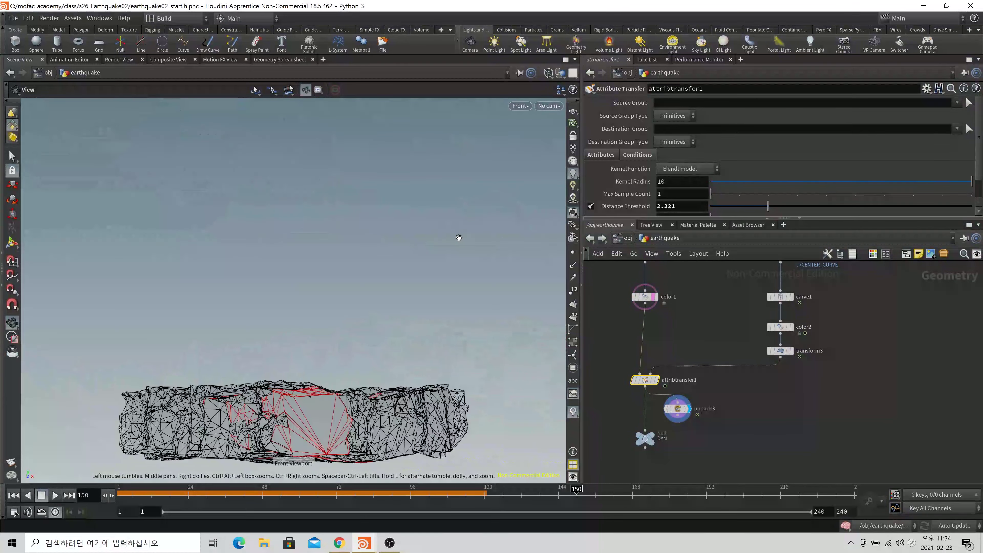
{"action": "key", "text": "space+1"}
{"action": "right_click_drag", "start_coordinate": [459, 237], "coordinate": [351, 290]}
{"action": "left_click_drag", "start_coordinate": [351, 290], "coordinate": [480, 301]}
{"action": "middle_click_drag", "start_coordinate": [481, 300], "coordinate": [364, 310]}
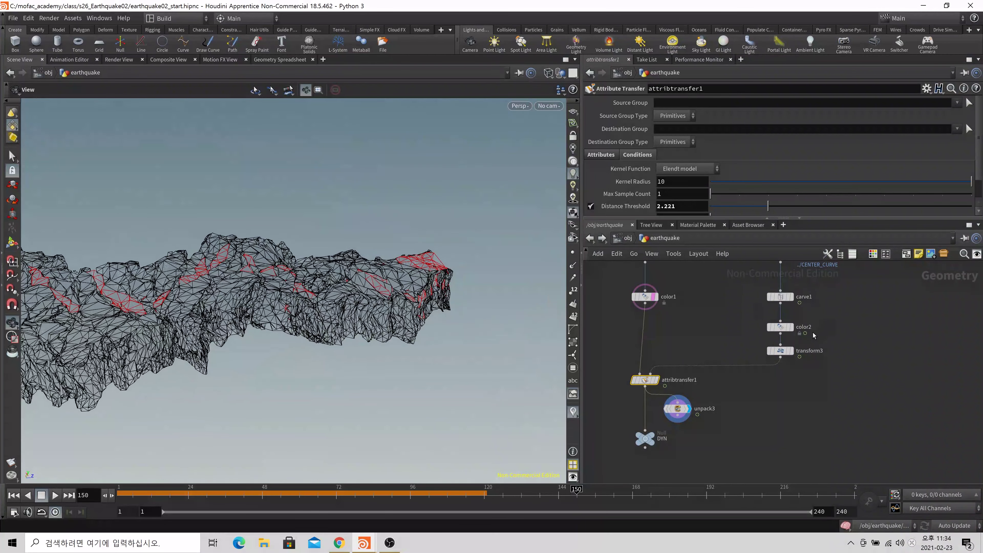
Display transform3 and set its Translate Y to 5 so the centre curve sits above the templated pieces.
{"action": "left_click", "coordinate": [792, 350]}
{"action": "left_click_drag", "start_coordinate": [417, 318], "coordinate": [429, 267]}
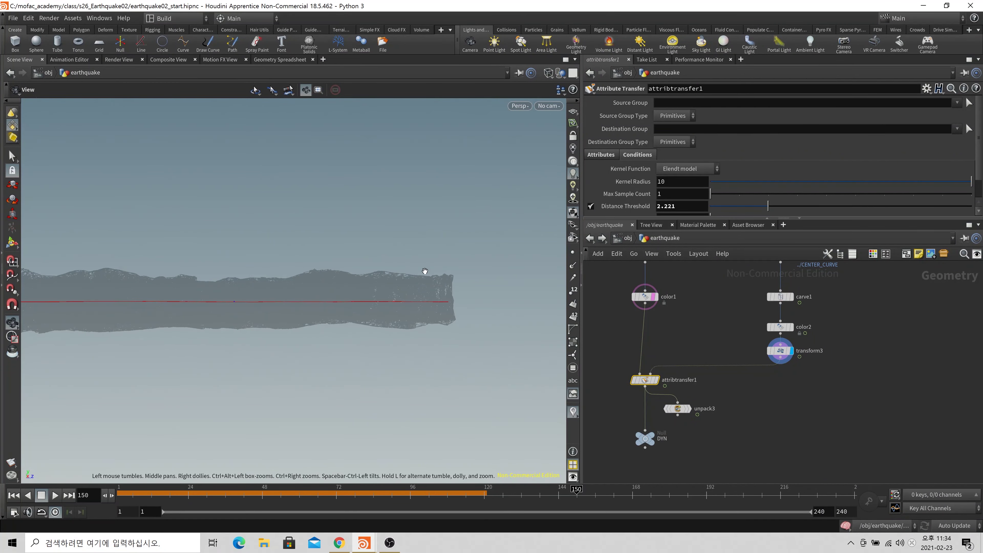
{"action": "scroll", "coordinate": [430, 268], "scroll_direction": "down", "scroll_amount": 3}
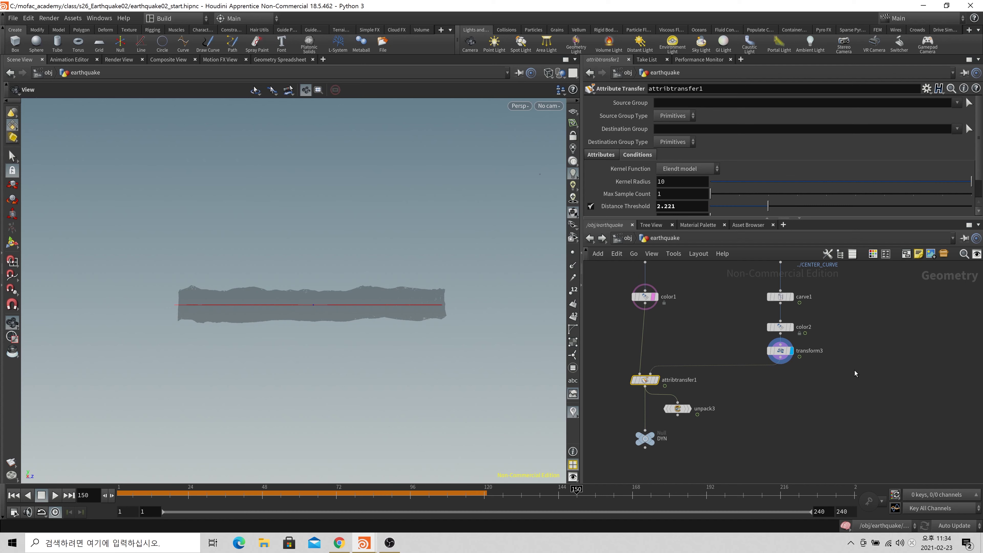
{"action": "left_click", "coordinate": [781, 350]}
{"action": "left_click_drag", "start_coordinate": [788, 141], "coordinate": [716, 181]}
{"action": "type", "text": "5"}
{"action": "key", "text": "Tab"}
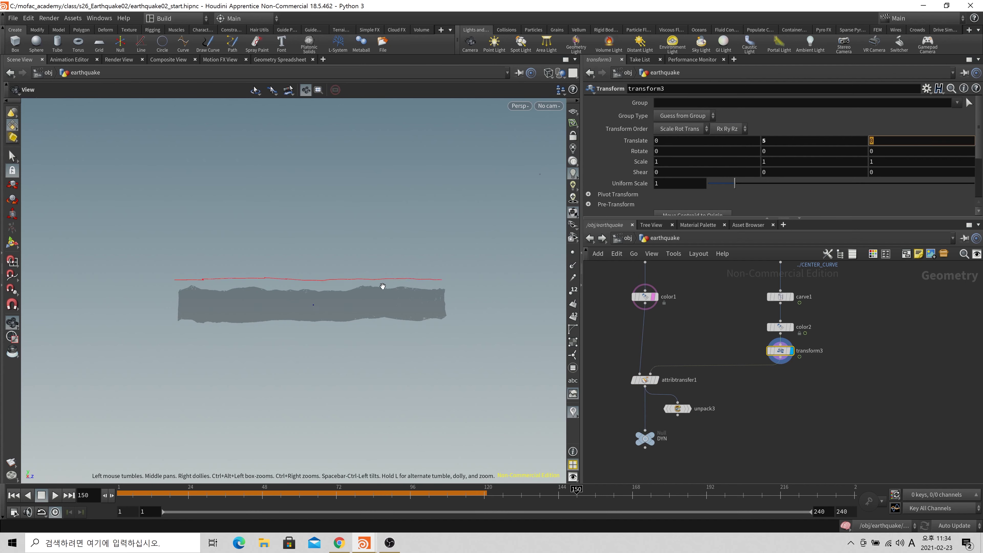
{"action": "right_click_drag", "start_coordinate": [381, 285], "coordinate": [423, 265]}
Insert a PolyExtrude node between transform3 and attribtransfer1 and display it.
{"action": "key", "text": "Tab"}
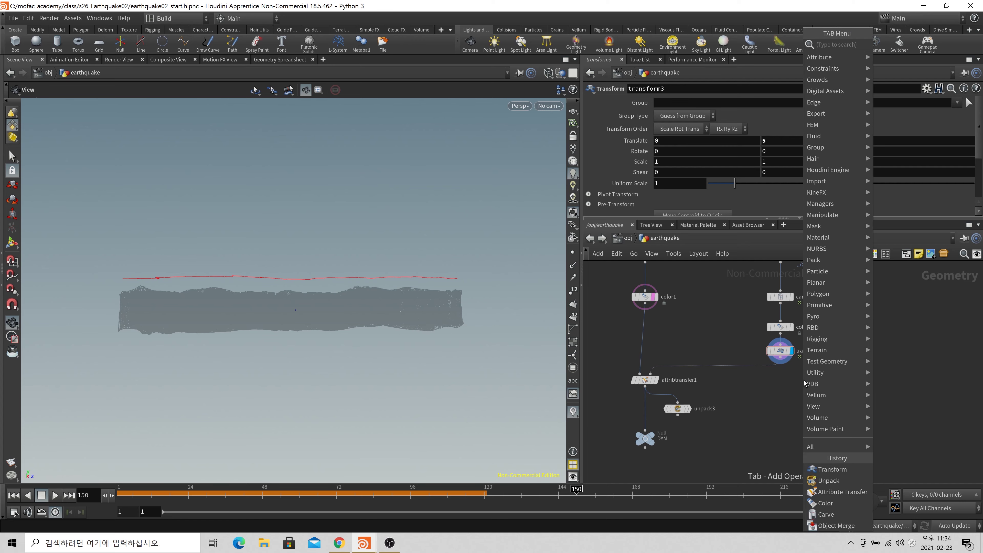
{"action": "type", "text": "polye"}
{"action": "key", "text": "Return"}
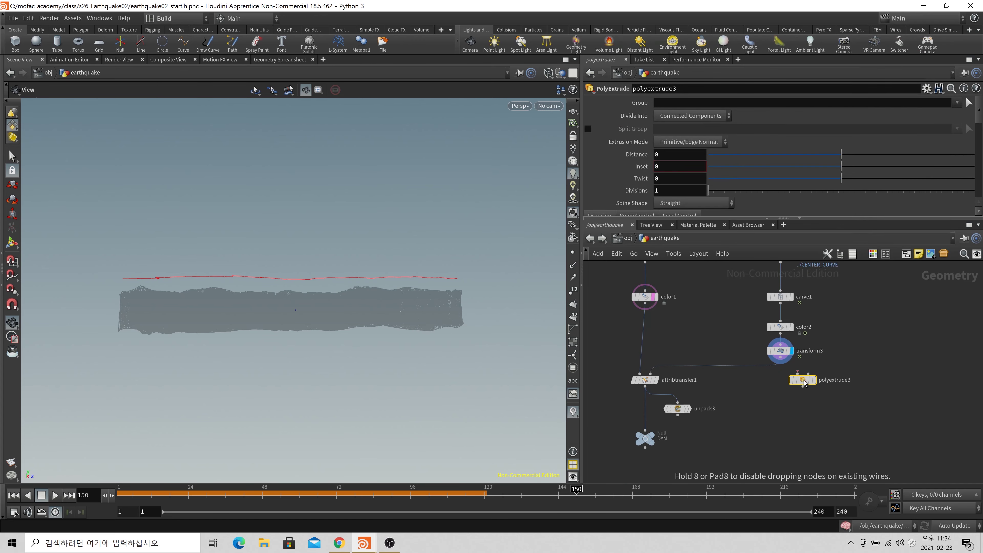
{"action": "left_click", "coordinate": [787, 377]}
{"action": "left_click", "coordinate": [786, 377]}
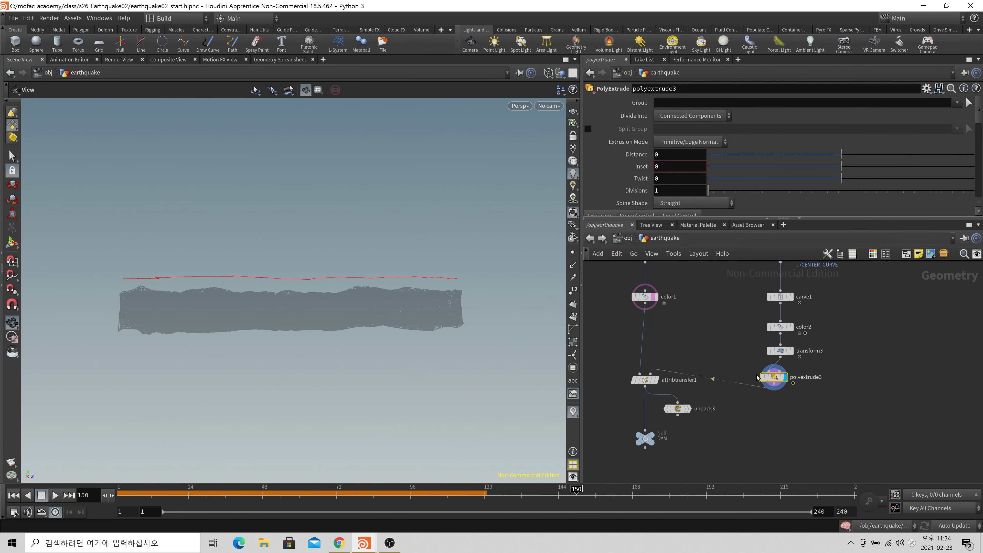
Try an extrusion Distance of -10 on polyextrude3 and undo it.
{"action": "left_click_drag", "start_coordinate": [674, 156], "coordinate": [613, 163]}
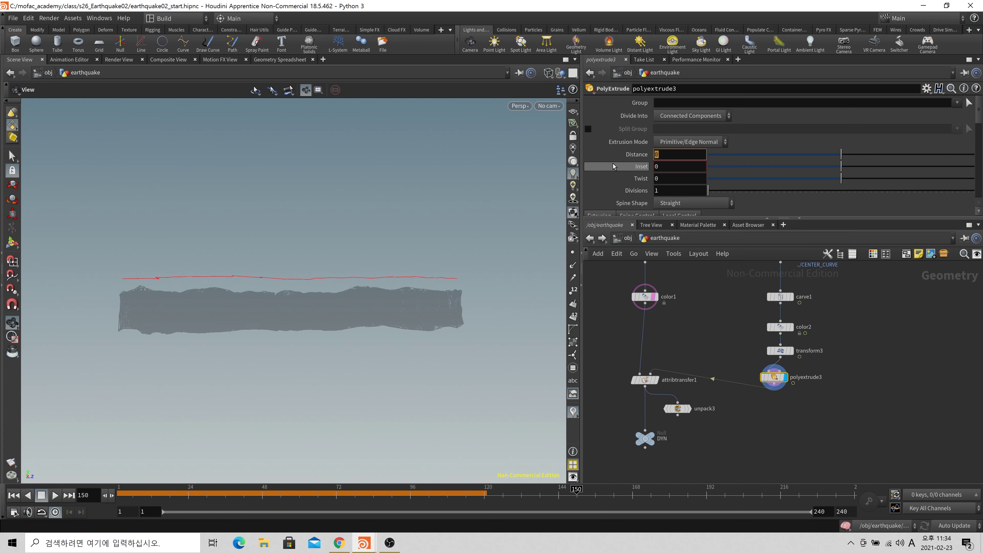
{"action": "type", "text": "-10"}
{"action": "key", "text": "Return"}
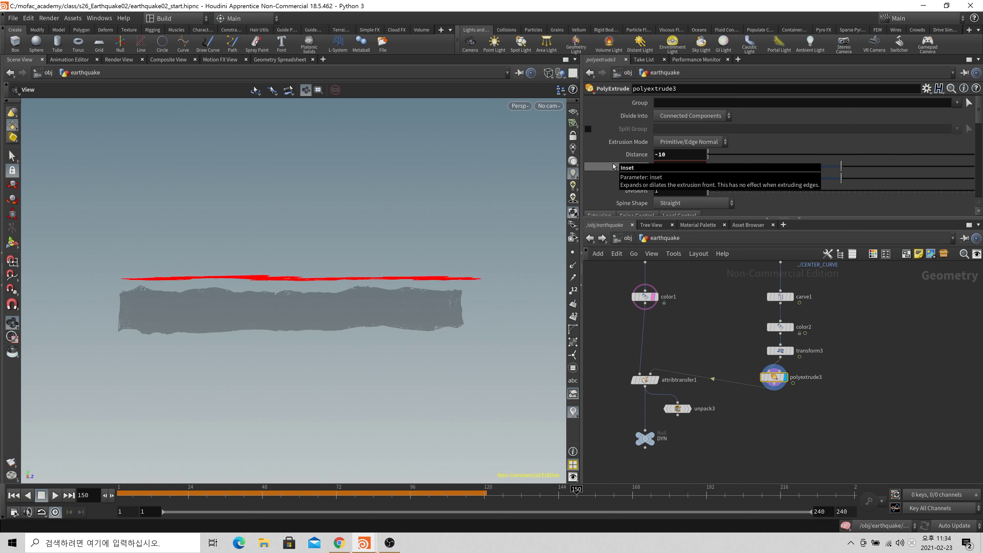
{"action": "key", "text": "ctrl+z"}
Enable Transform Extruded Front on polyextrude3, with Global transform space and a Translate Y of -20.
{"action": "scroll", "coordinate": [732, 149], "scroll_direction": "down", "scroll_amount": 4}
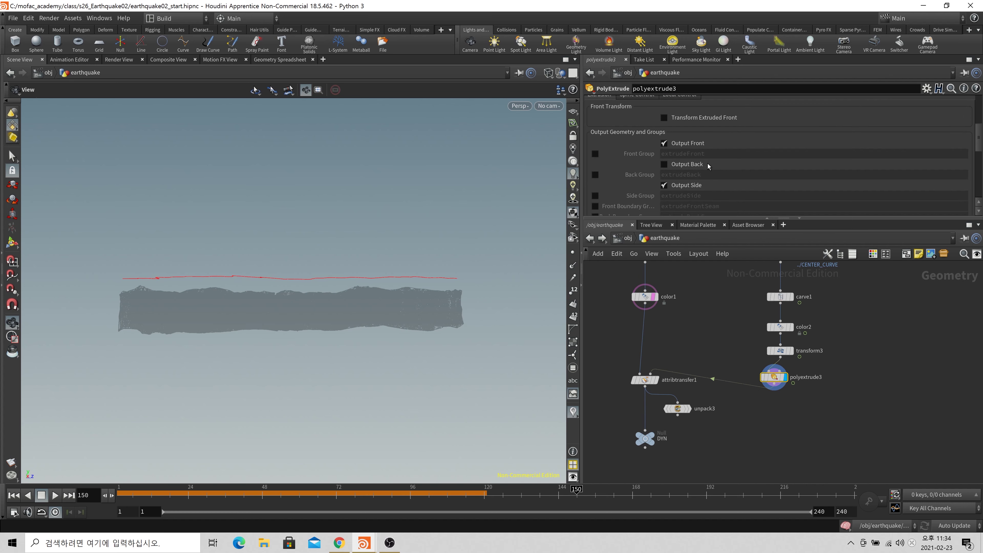
{"action": "scroll", "coordinate": [694, 152], "scroll_direction": "up", "scroll_amount": 3}
{"action": "left_click", "coordinate": [696, 194]}
{"action": "scroll", "coordinate": [713, 187], "scroll_direction": "down", "scroll_amount": 3}
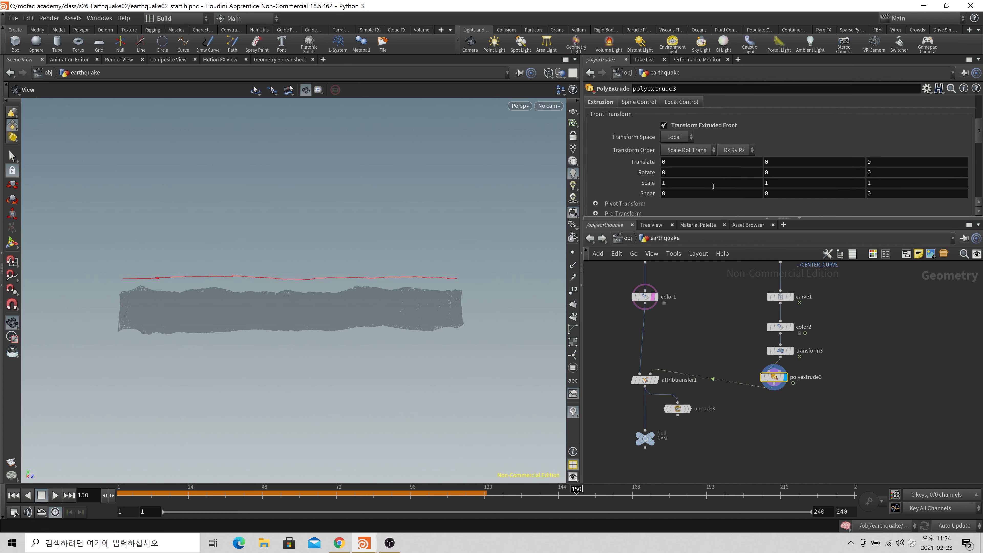
{"action": "left_click_drag", "start_coordinate": [785, 164], "coordinate": [760, 167]}
{"action": "left_click", "coordinate": [679, 137]}
{"action": "left_click", "coordinate": [677, 160]}
{"action": "type", "text": "-20"}
{"action": "key", "text": "Return"}
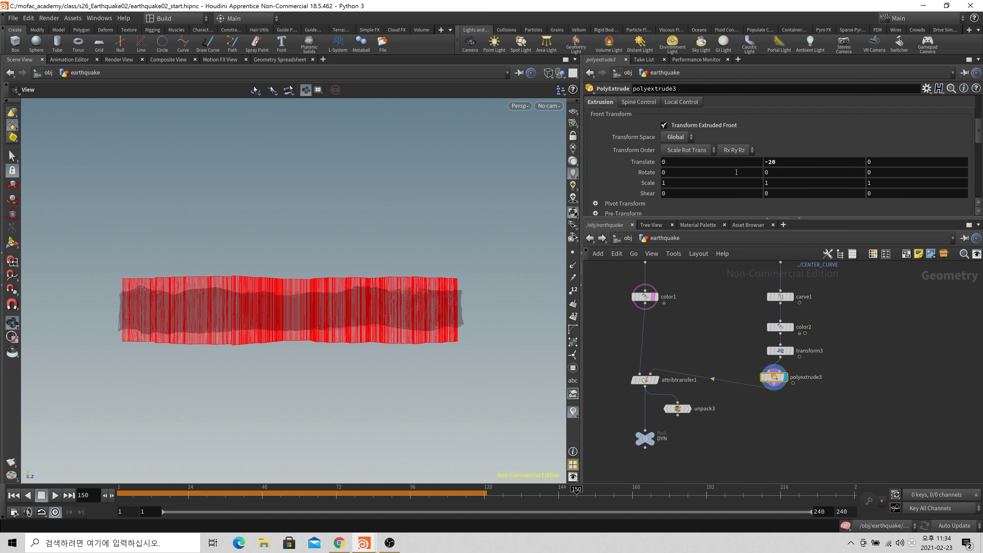
Examine how the extruded red sheet passes through the templated pieces, and check the colour transfer on unpack3.
{"action": "right_click_drag", "start_coordinate": [325, 327], "coordinate": [355, 301]}
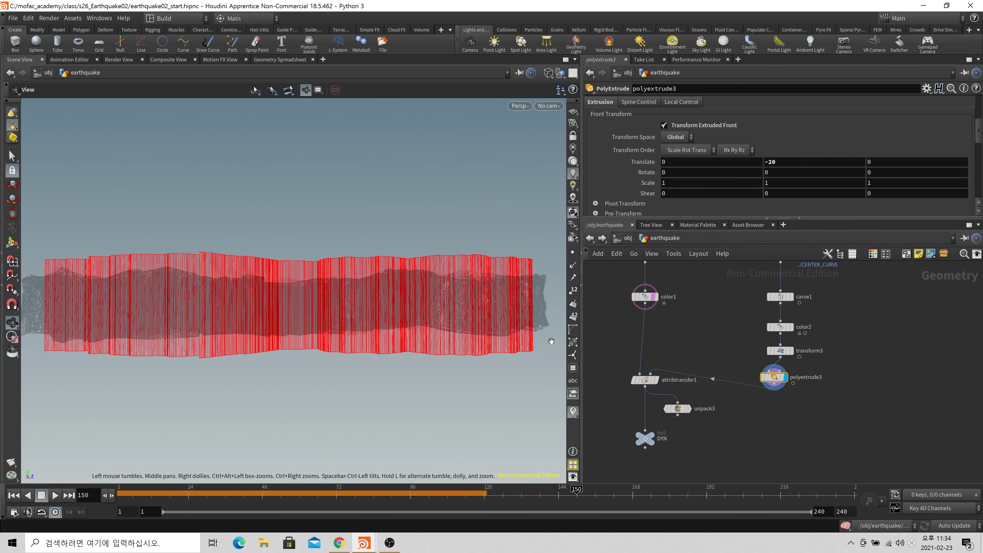
{"action": "right_click_drag", "start_coordinate": [347, 325], "coordinate": [531, 244]}
{"action": "key", "text": "w"}
{"action": "key", "text": "w"}
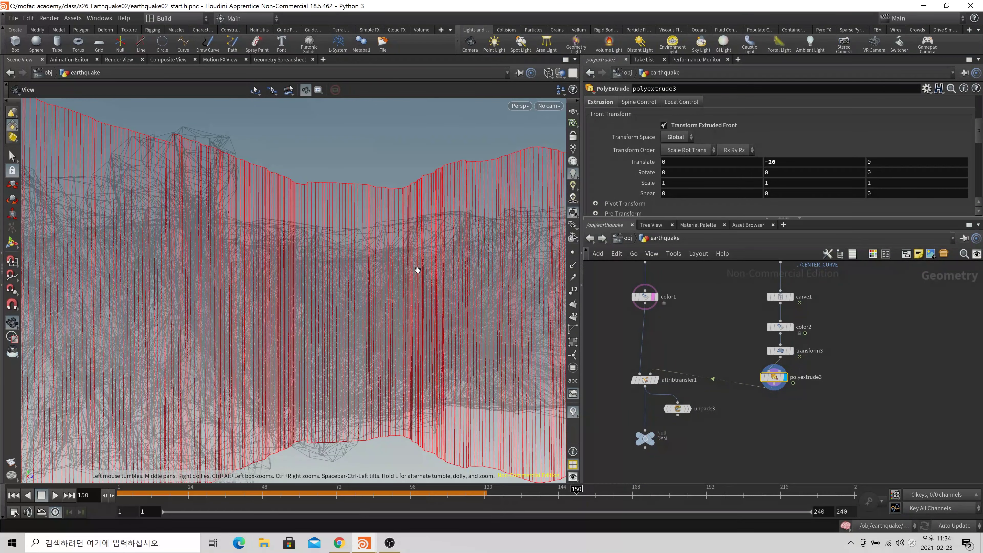
{"action": "right_click_drag", "start_coordinate": [416, 269], "coordinate": [322, 269]}
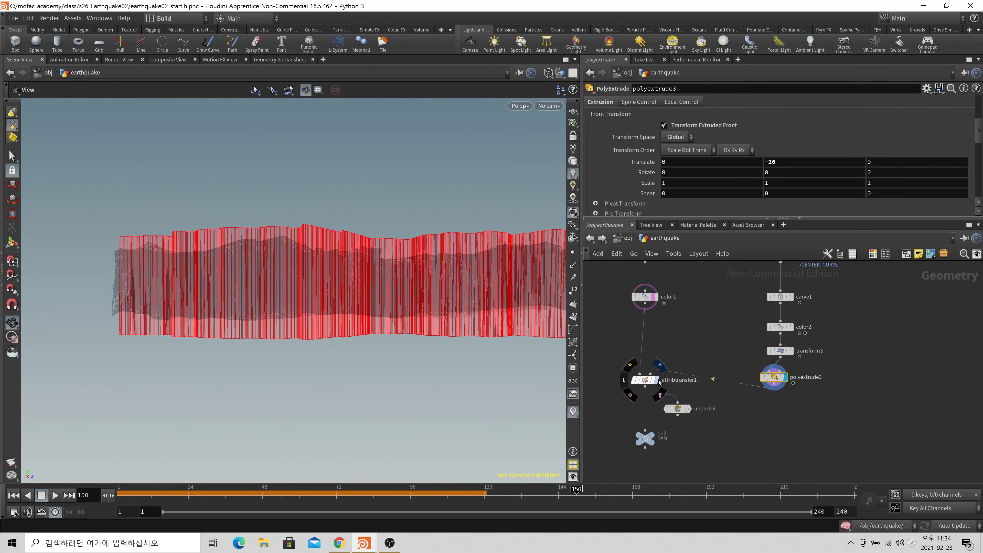
{"action": "left_click", "coordinate": [656, 380]}
{"action": "left_click", "coordinate": [688, 408]}
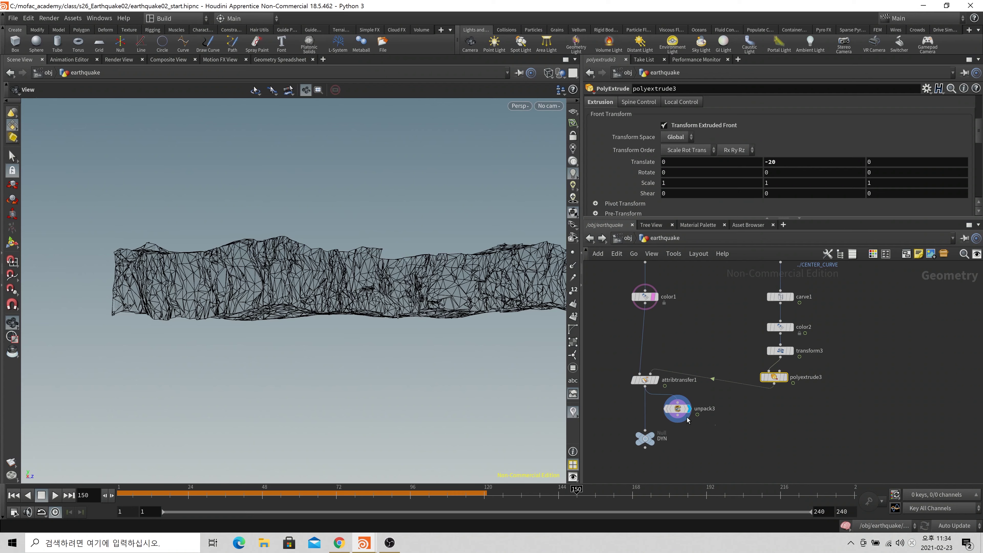
{"action": "left_click", "coordinate": [677, 409]}
{"action": "left_click_drag", "start_coordinate": [398, 329], "coordinate": [458, 312]}
Align polyextrude3 under transform3 in the network and set its Divisions to 40.
{"action": "left_click_drag", "start_coordinate": [757, 377], "coordinate": [763, 380]}
{"action": "scroll", "coordinate": [642, 182], "scroll_direction": "down", "scroll_amount": 5}
{"action": "scroll", "coordinate": [650, 188], "scroll_direction": "up", "scroll_amount": 10}
{"action": "left_click", "coordinate": [661, 192]}
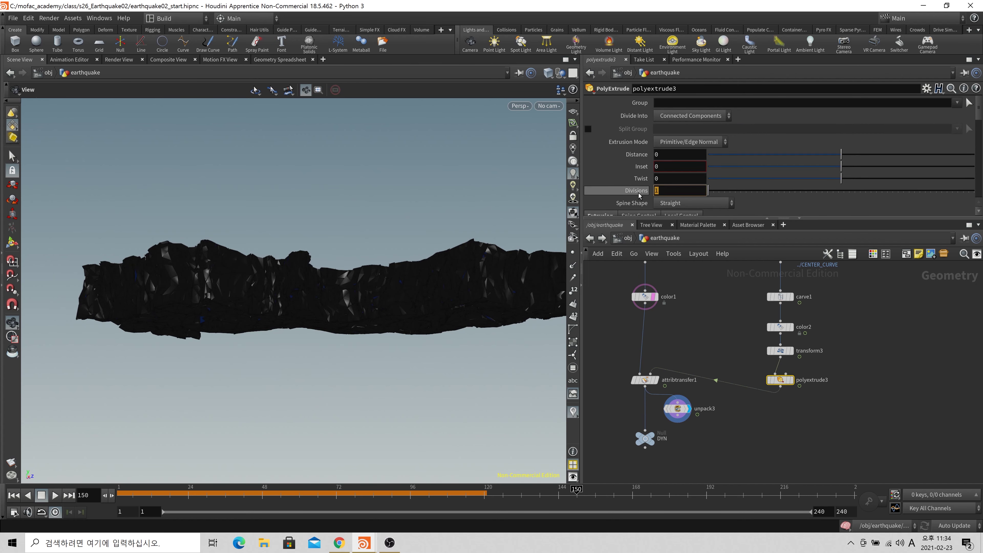
{"action": "type", "text": "40"}
{"action": "key", "text": "Return"}
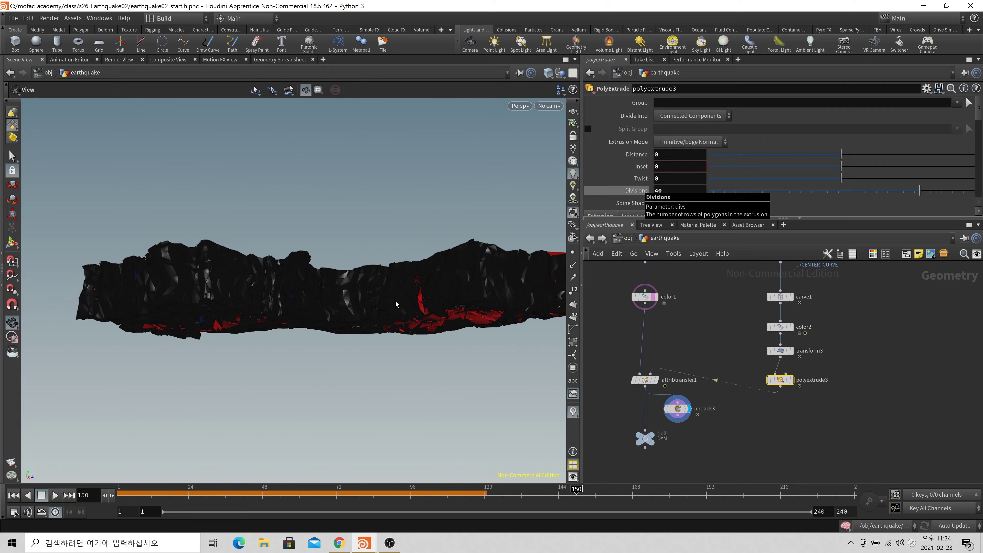
Compare the divided polyextrude3 sheet with the colour on unpack3, ending with a shaded top view of the pieces.
{"action": "left_click_drag", "start_coordinate": [395, 304], "coordinate": [440, 338]}
{"action": "key", "text": "w"}
{"action": "left_click", "coordinate": [791, 380]}
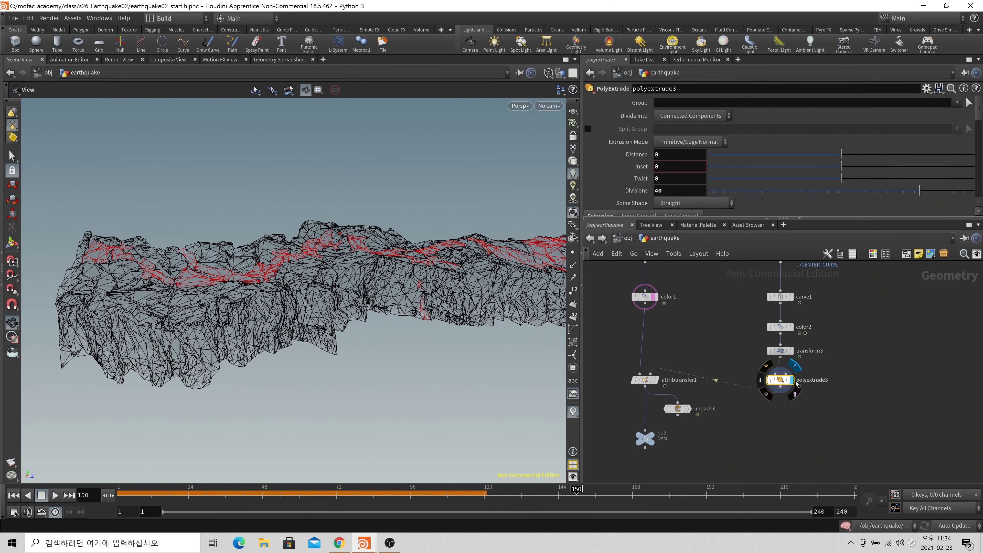
{"action": "mouse_move", "coordinate": [399, 303]}
{"action": "left_mouse_down"}
{"action": "mouse_move", "coordinate": [403, 341]}
{"action": "mouse_move", "coordinate": [381, 299]}
{"action": "mouse_move", "coordinate": [339, 291]}
{"action": "mouse_move", "coordinate": [391, 304]}
{"action": "mouse_move", "coordinate": [383, 299]}
{"action": "left_mouse_up"}
{"action": "left_click", "coordinate": [655, 379]}
{"action": "mouse_move", "coordinate": [348, 348]}
{"action": "left_mouse_down"}
{"action": "mouse_move", "coordinate": [414, 364]}
{"action": "mouse_move", "coordinate": [402, 294]}
{"action": "left_mouse_up"}
{"action": "key", "text": "w"}
{"action": "key", "text": "space+2"}
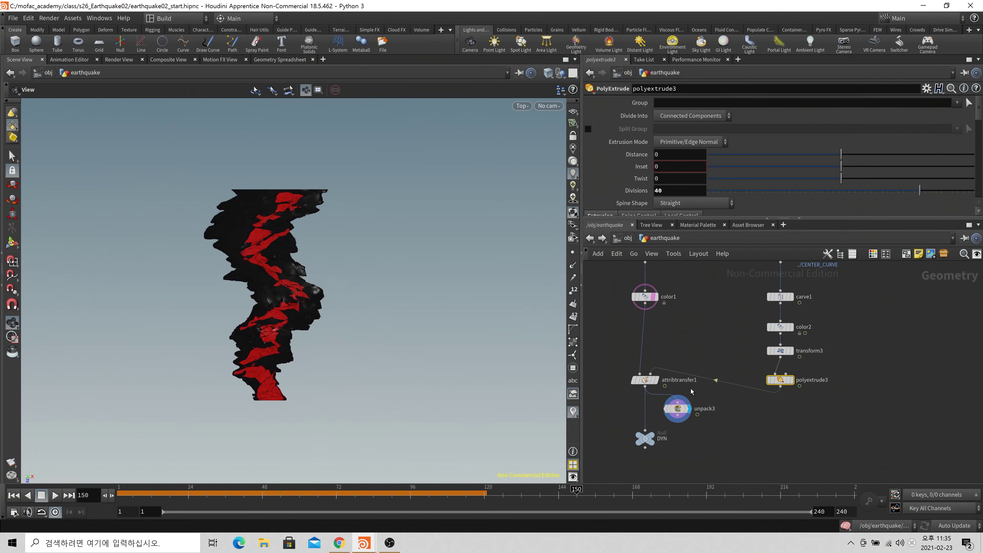
Test a wider Distance Threshold on attribtransfer1, settling on a value of 5.
{"action": "left_click", "coordinate": [645, 380]}
{"action": "left_click_drag", "start_coordinate": [784, 212], "coordinate": [927, 200]}
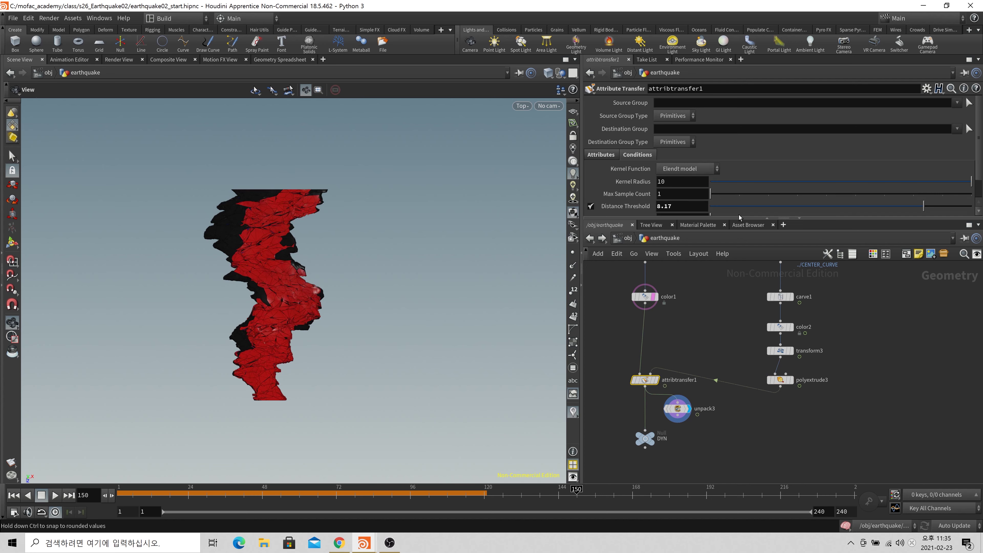
{"action": "scroll", "coordinate": [622, 193], "scroll_direction": "down", "scroll_amount": 2}
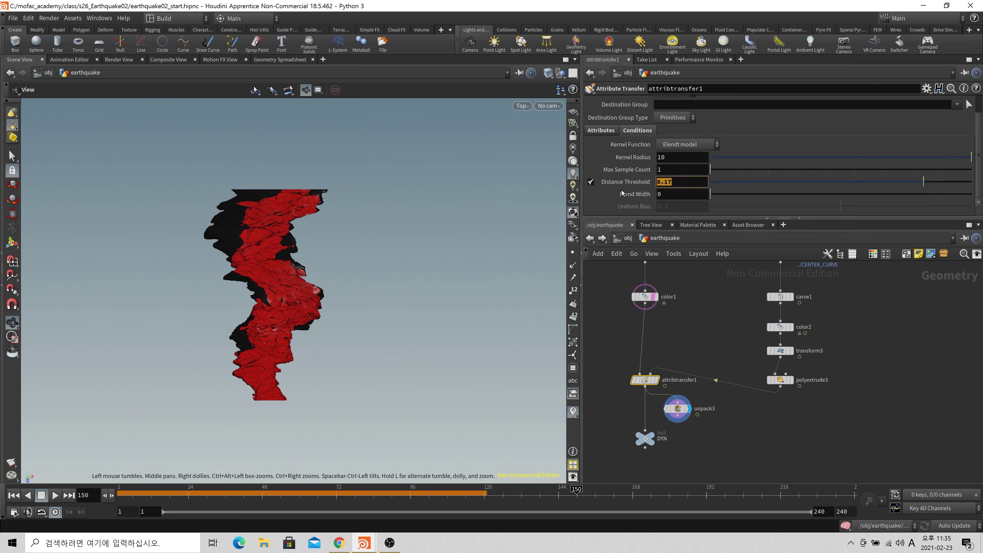
{"action": "type", "text": "5"}
{"action": "key", "text": "Tab"}
Scrub the timeline from frame 1 to frame 200 to check how the red colour spreads over the pieces.
{"action": "left_click_drag", "start_coordinate": [126, 499], "coordinate": [70, 501]}
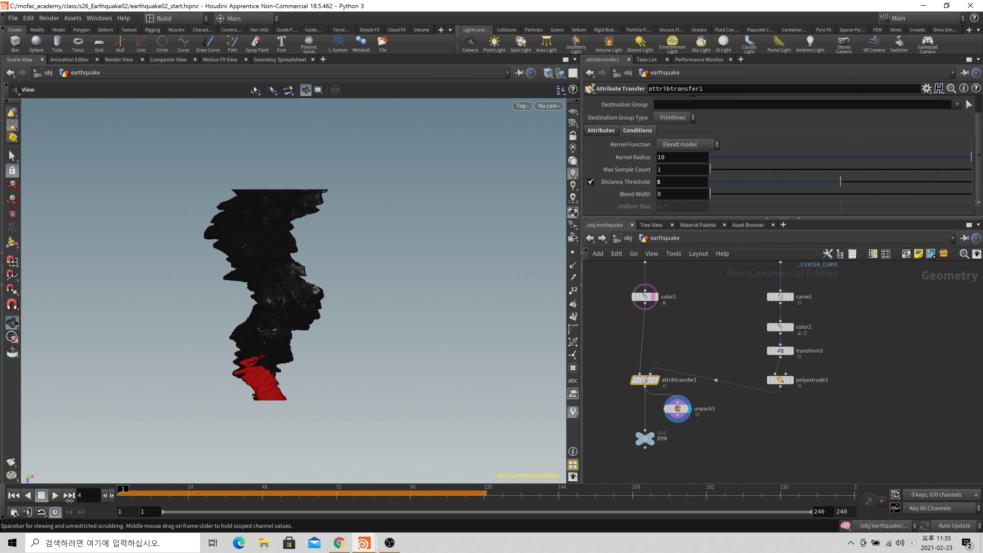
{"action": "right_click_drag", "start_coordinate": [259, 403], "coordinate": [269, 378]}
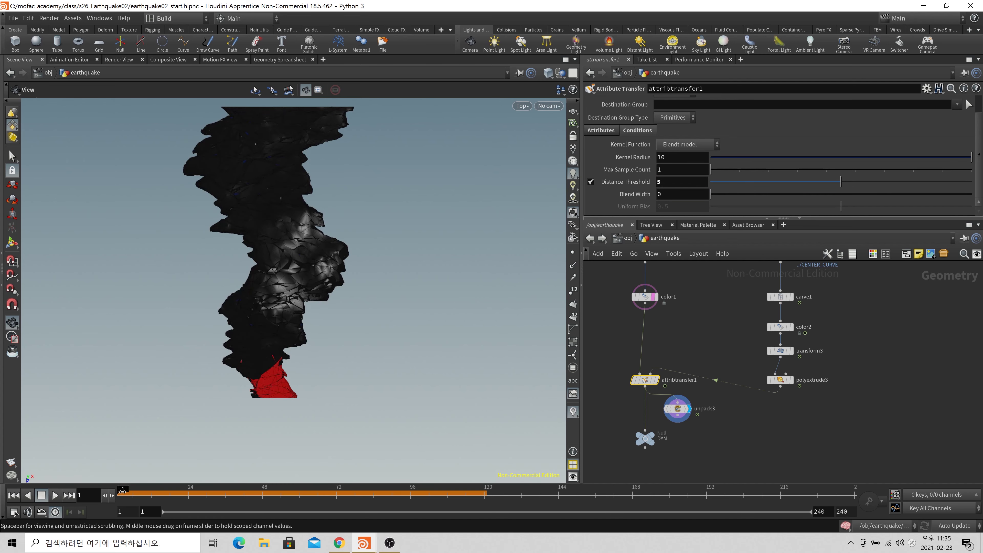
{"action": "left_click_drag", "start_coordinate": [301, 490], "coordinate": [406, 487]}
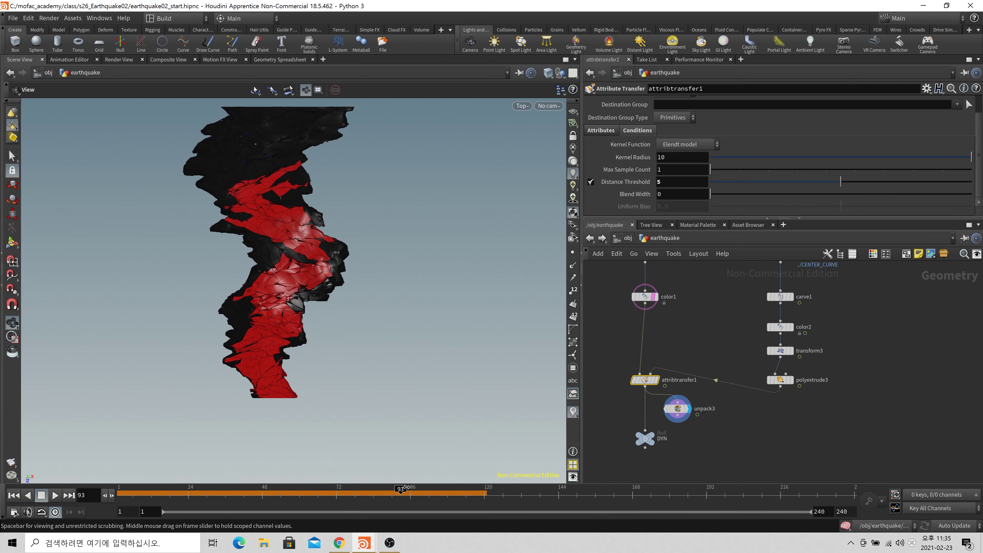
{"action": "right_click_drag", "start_coordinate": [338, 259], "coordinate": [212, 374]}
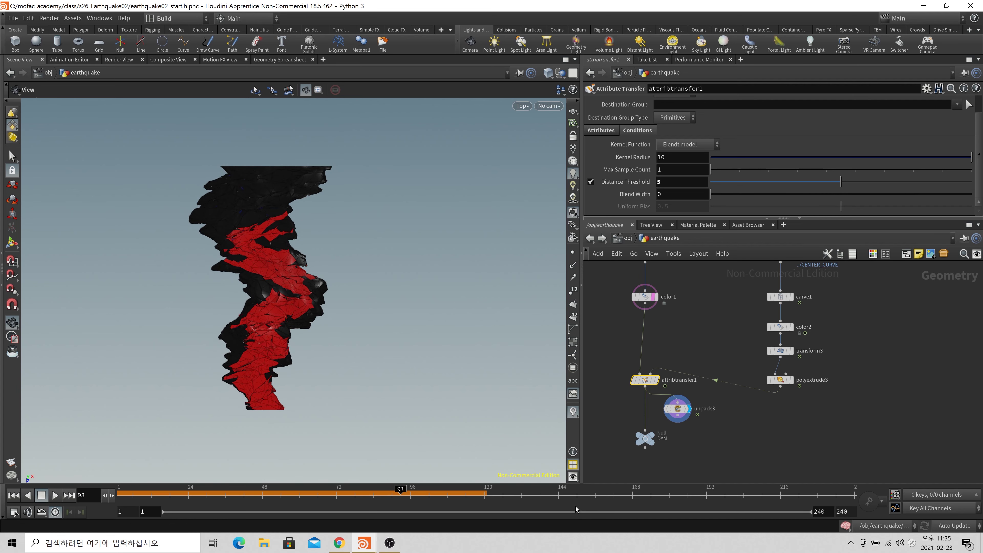
{"action": "left_click", "coordinate": [724, 497]}
{"action": "left_click", "coordinate": [735, 499]}
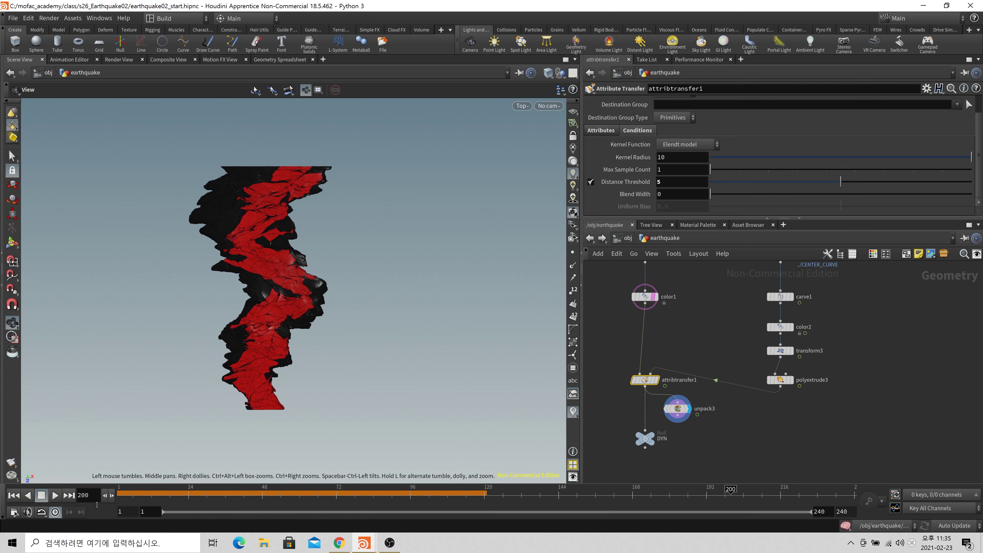
Keyframe attribtransfer1's Distance Threshold at 5 on frame 1 and at 25 on frame 200.
{"action": "left_click", "coordinate": [14, 495]}
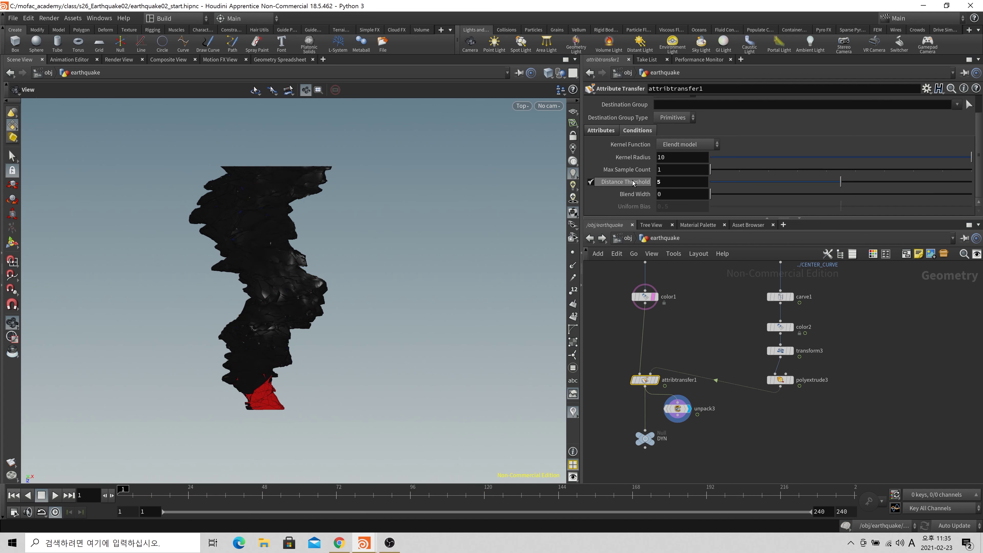
{"action": "left_click", "coordinate": [669, 185], "text": "alt"}
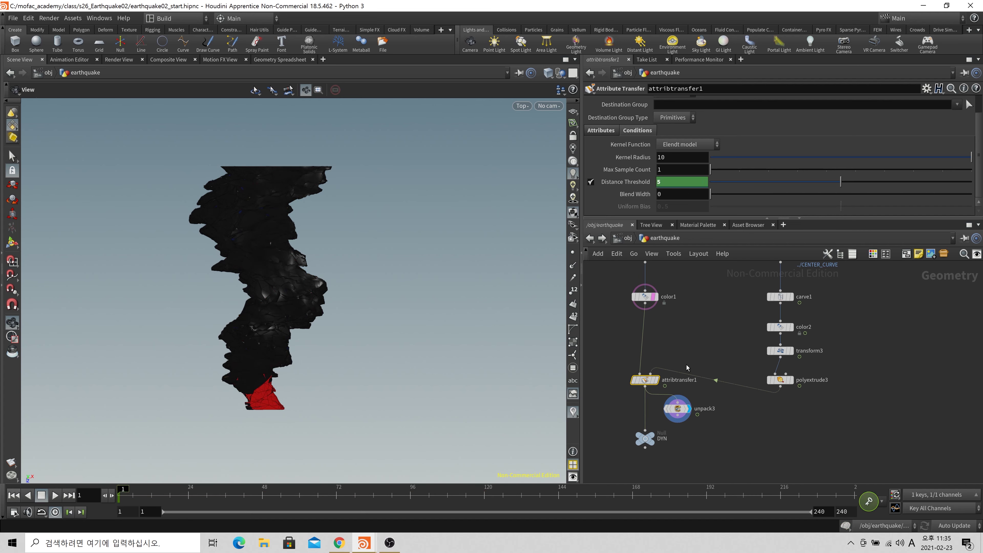
{"action": "left_click", "coordinate": [730, 499]}
{"action": "left_click_drag", "start_coordinate": [676, 185], "coordinate": [626, 193]}
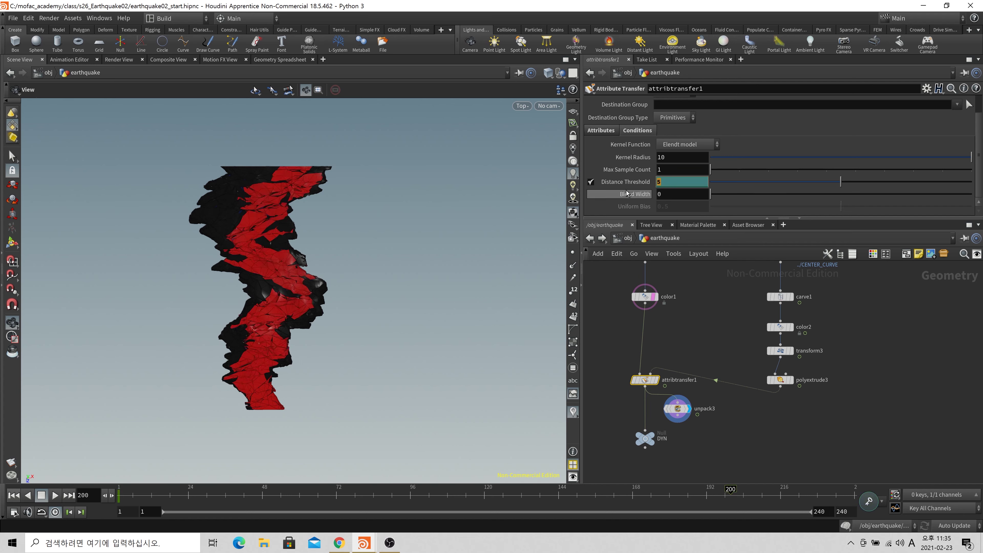
{"action": "type", "text": "2"}
{"action": "key", "text": "Return"}
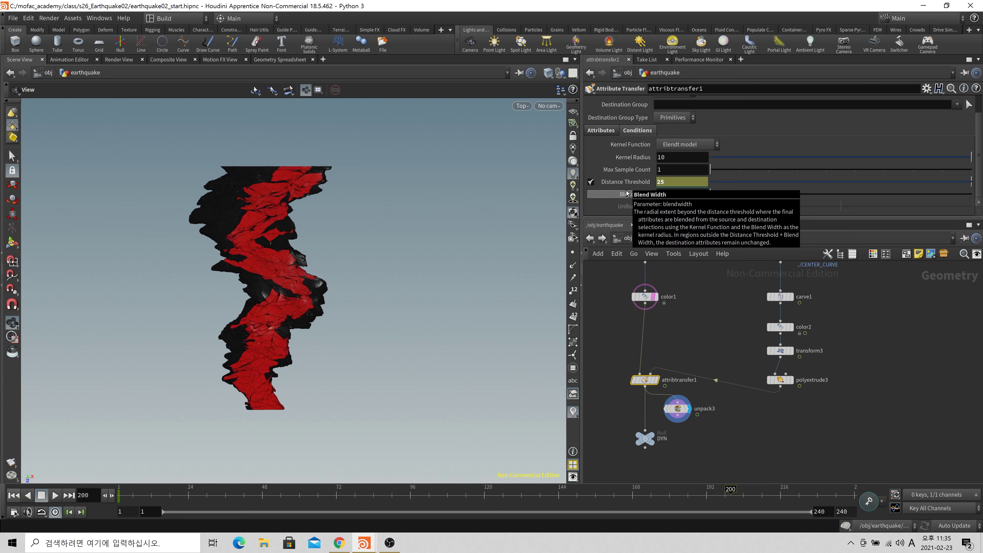
{"action": "key", "text": "w"}
{"action": "key", "text": "w"}
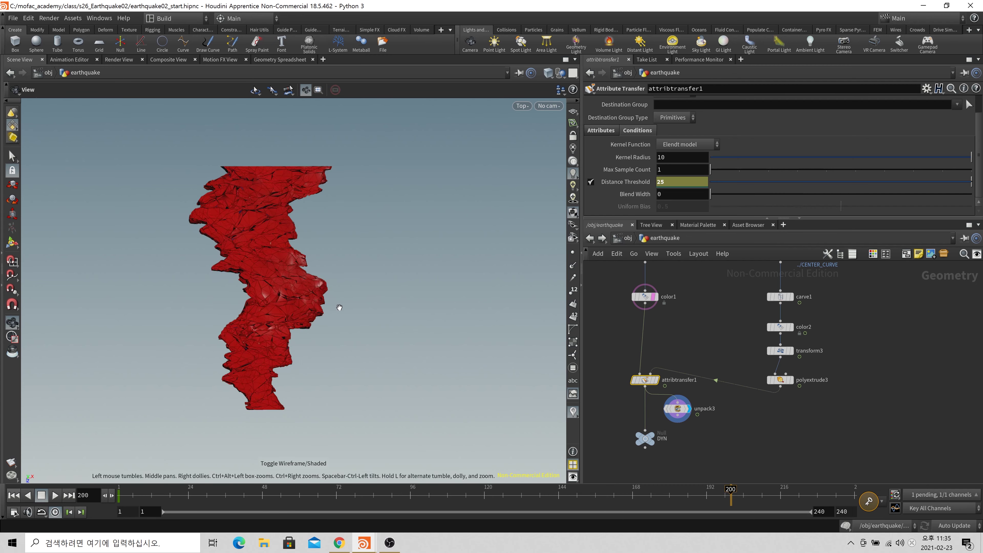
Set the Distance Threshold animation curve between its two keyframes to linear() interpolation and close the Animation Editor.
{"action": "left_click", "coordinate": [695, 182], "text": "shift"}
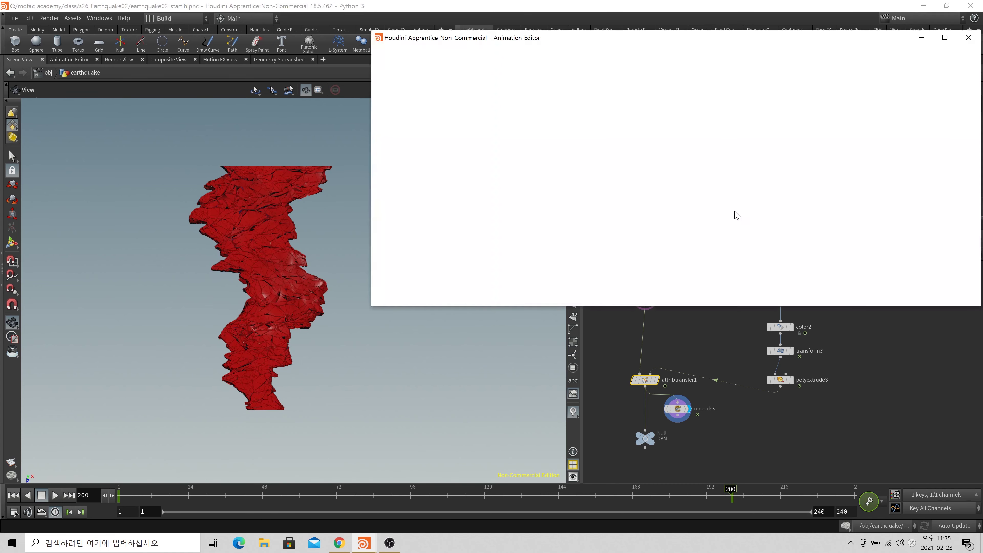
{"action": "left_click_drag", "start_coordinate": [662, 156], "coordinate": [931, 300]}
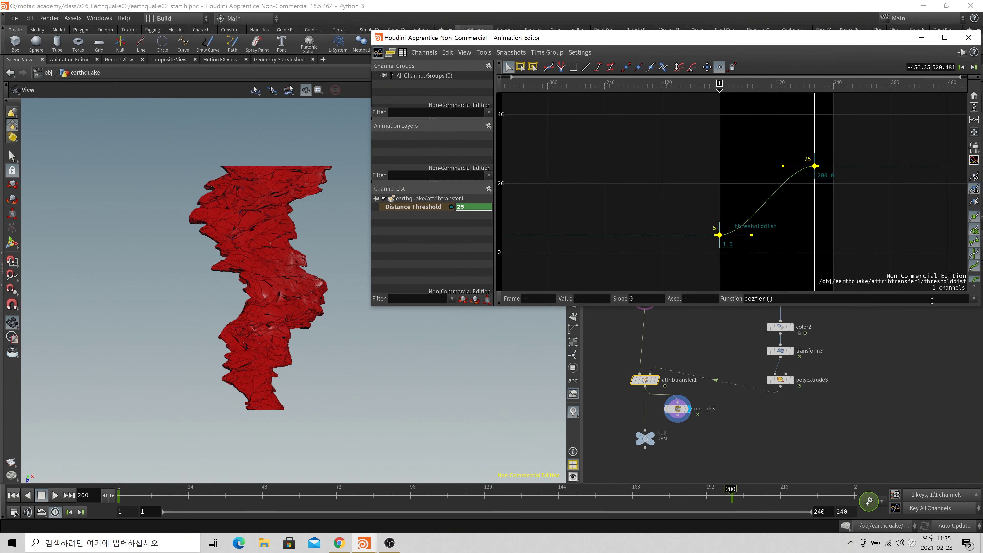
{"action": "left_click", "coordinate": [973, 298]}
{"action": "left_click", "coordinate": [895, 324]}
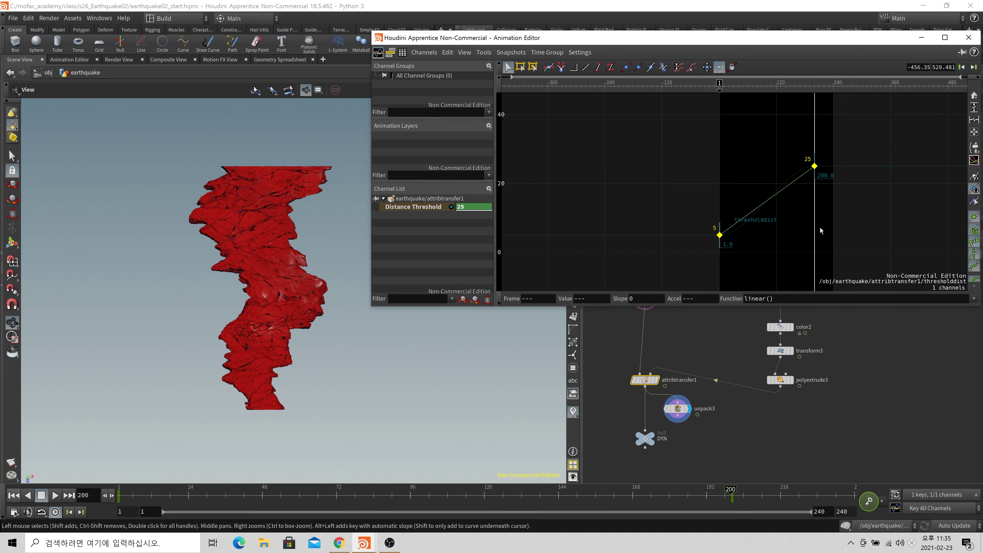
{"action": "left_click", "coordinate": [968, 37]}
Scrub from frame 1 to frame 224 to check the red colour's spread, and inspect the pieces in a perspective wireframe view.
{"action": "left_click", "coordinate": [70, 511]}
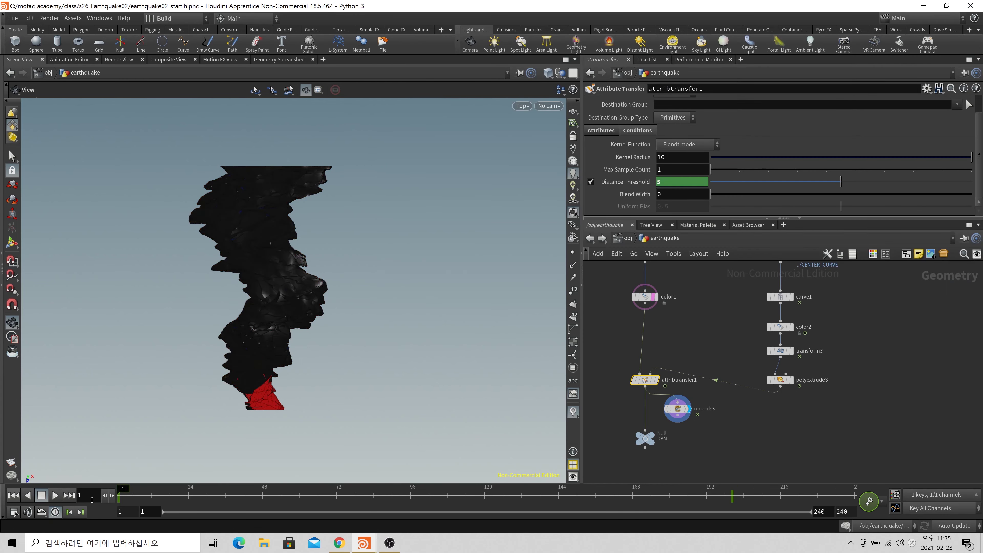
{"action": "left_click_drag", "start_coordinate": [133, 499], "coordinate": [280, 499]}
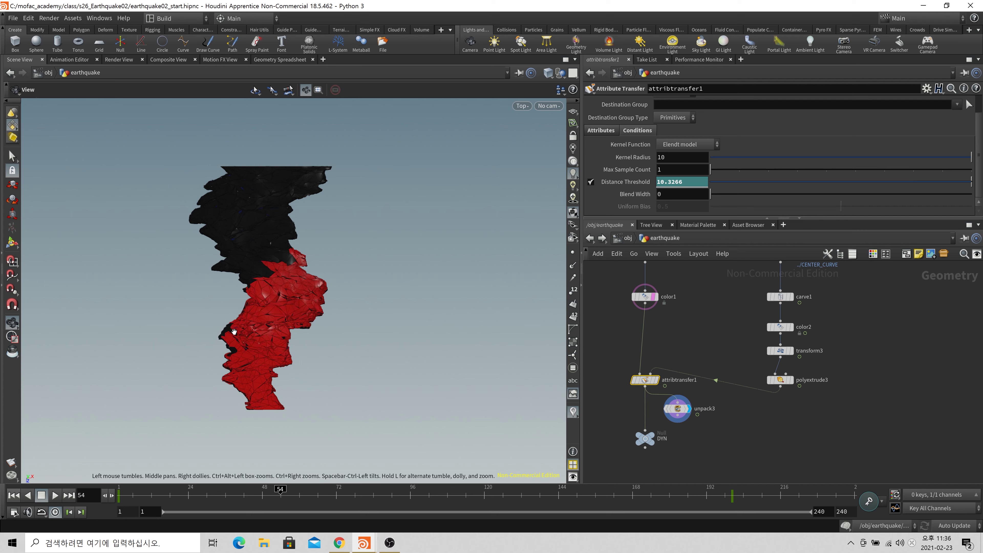
{"action": "left_click_drag", "start_coordinate": [269, 496], "coordinate": [797, 474]}
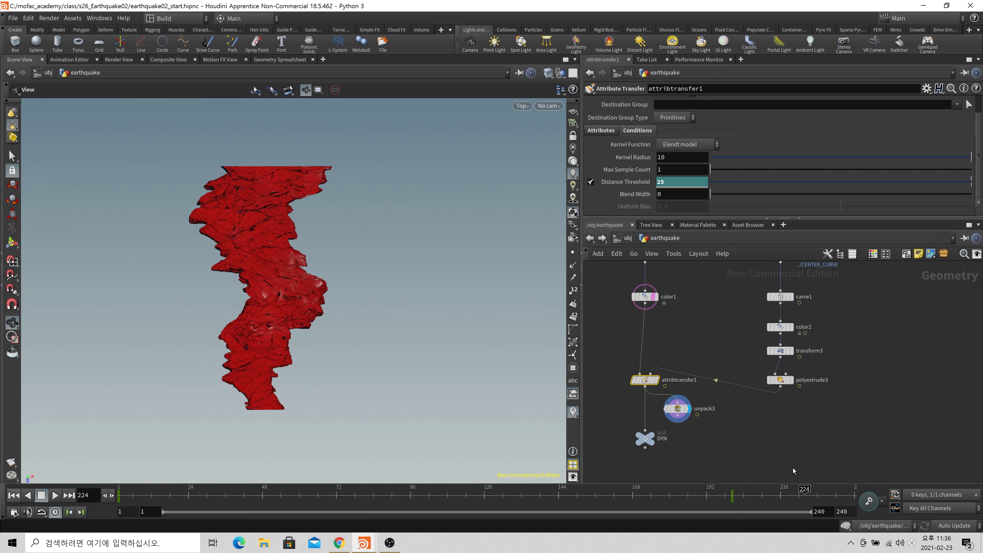
{"action": "key", "text": "space+1"}
{"action": "key", "text": "space+g"}
{"action": "left_click_drag", "start_coordinate": [331, 316], "coordinate": [406, 311]}
{"action": "key", "text": "w"}
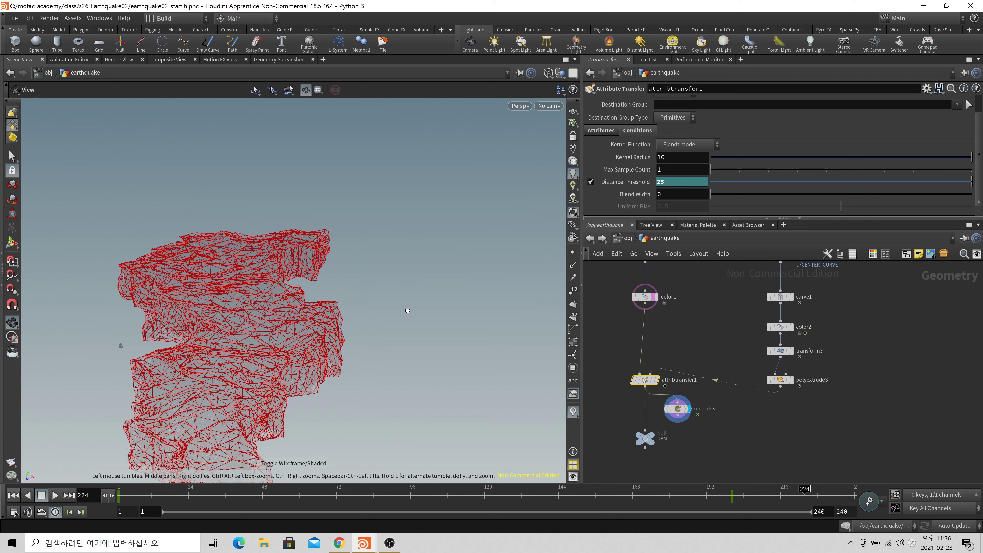
{"action": "middle_click_drag", "start_coordinate": [376, 360], "coordinate": [381, 284]}
{"action": "left_click_drag", "start_coordinate": [381, 285], "coordinate": [254, 347]}
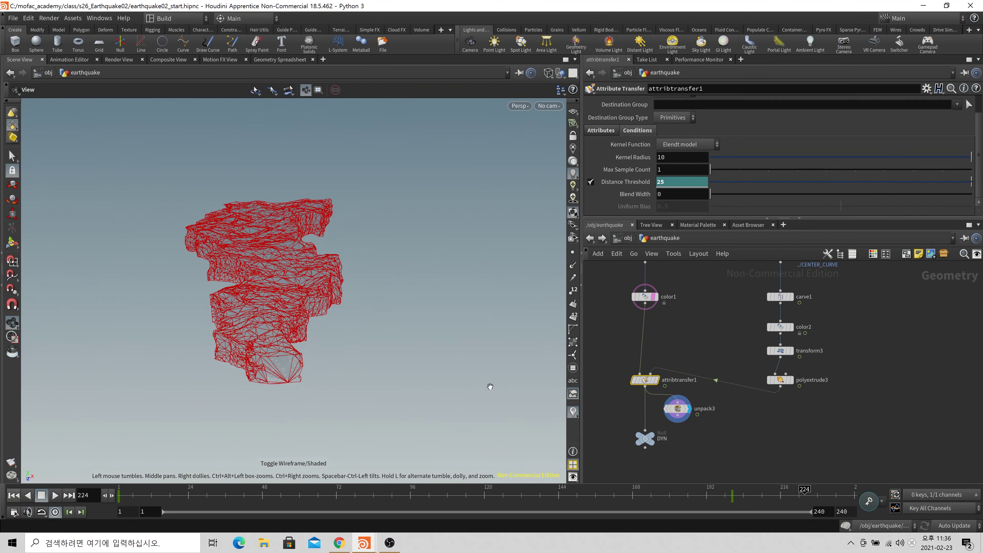
Move unpack3 and the DYN null farther from attribtransfer1 to make room for nodes below it.
{"action": "middle_click_drag", "start_coordinate": [752, 443], "coordinate": [781, 428]}
{"action": "left_click_drag", "start_coordinate": [706, 394], "coordinate": [749, 402]}
{"action": "left_click_drag", "start_coordinate": [684, 433], "coordinate": [684, 455]}
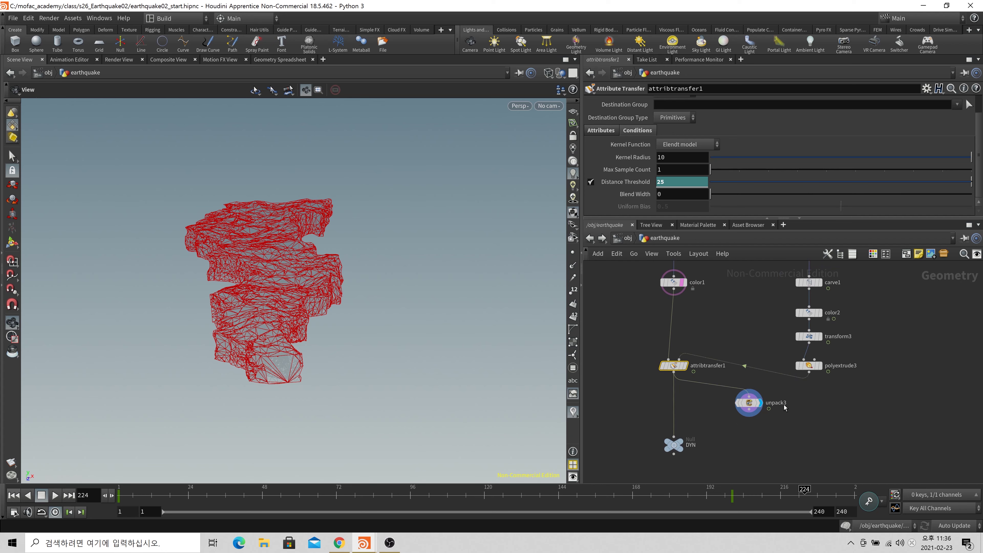
Inspect the node information of polyextrude3 and attribtransfer1 for their geometry and attributes.
{"action": "middle_click", "coordinate": [678, 364]}
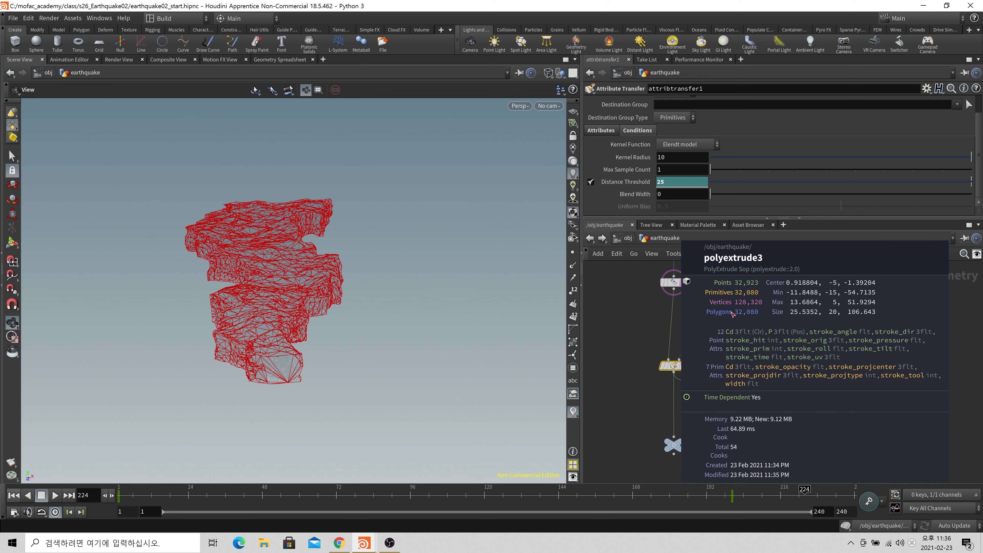
{"action": "left_click", "coordinate": [746, 334]}
{"action": "left_click", "coordinate": [695, 407]}
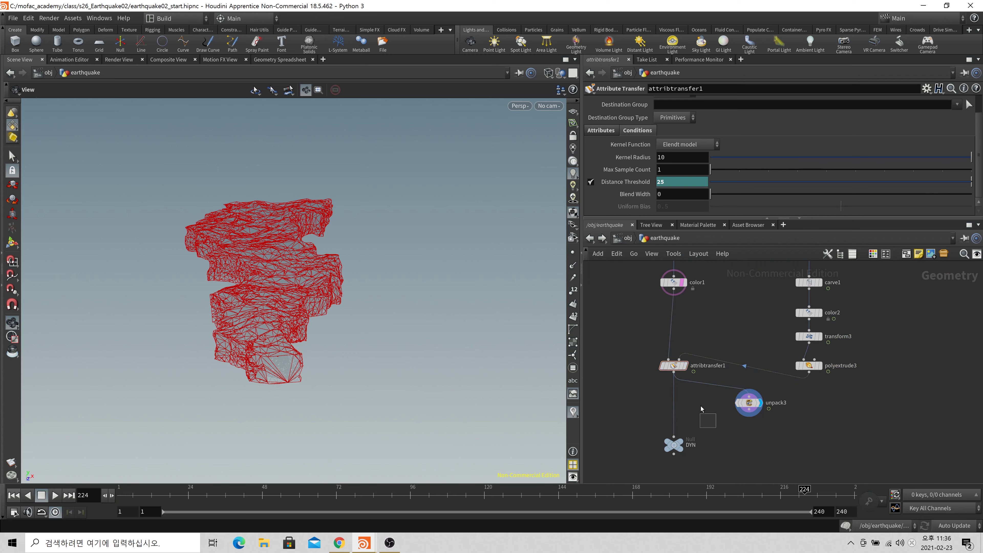
{"action": "left_click", "coordinate": [688, 293]}
{"action": "left_click", "coordinate": [673, 365]}
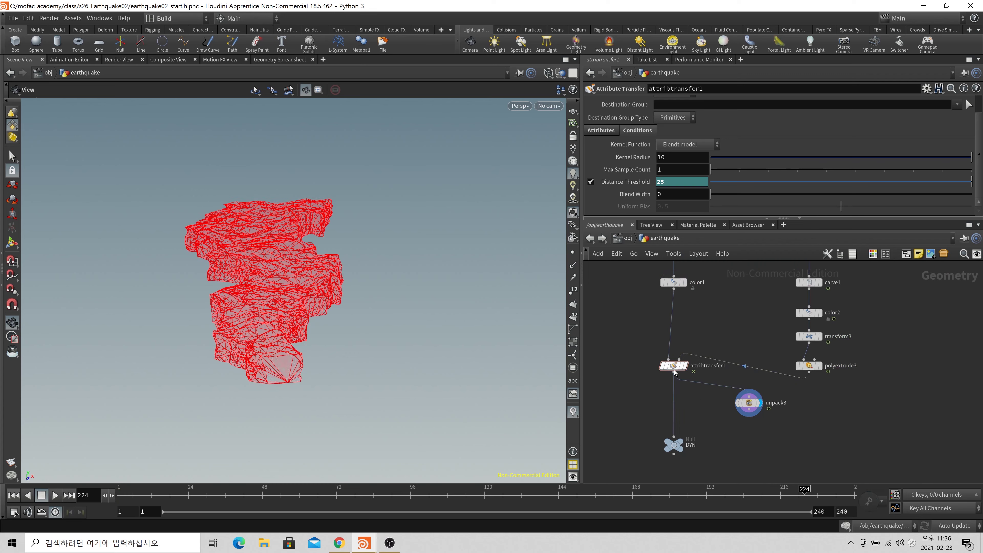
{"action": "middle_click", "coordinate": [673, 371]}
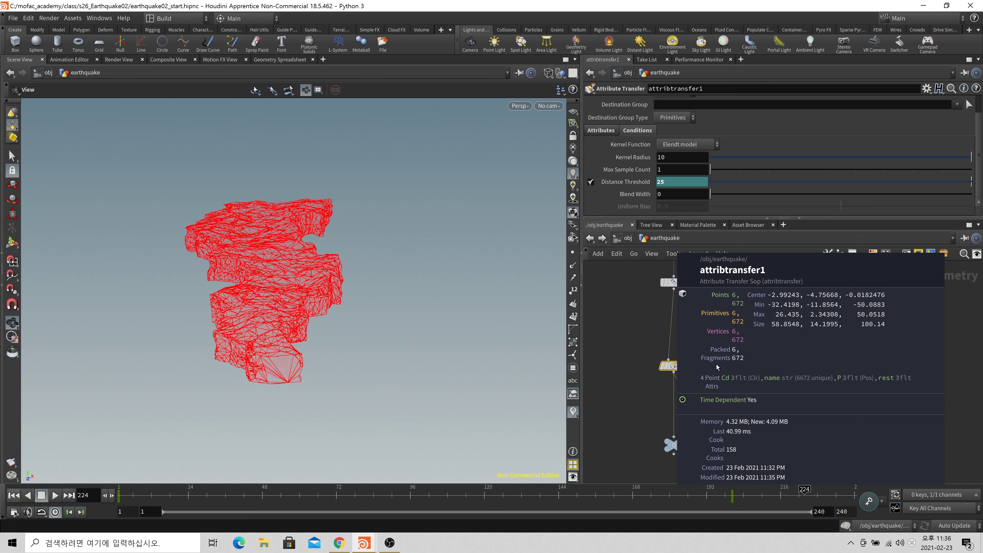
Insert an Attribute Wrangle node on the wire between attribtransfer1 and the DYN null.
{"action": "key", "text": "Tab"}
{"action": "type", "text": "attribwr"}
{"action": "key", "text": "Return"}
{"action": "left_click", "coordinate": [695, 405]}
{"action": "left_click_drag", "start_coordinate": [695, 405], "coordinate": [672, 397]}
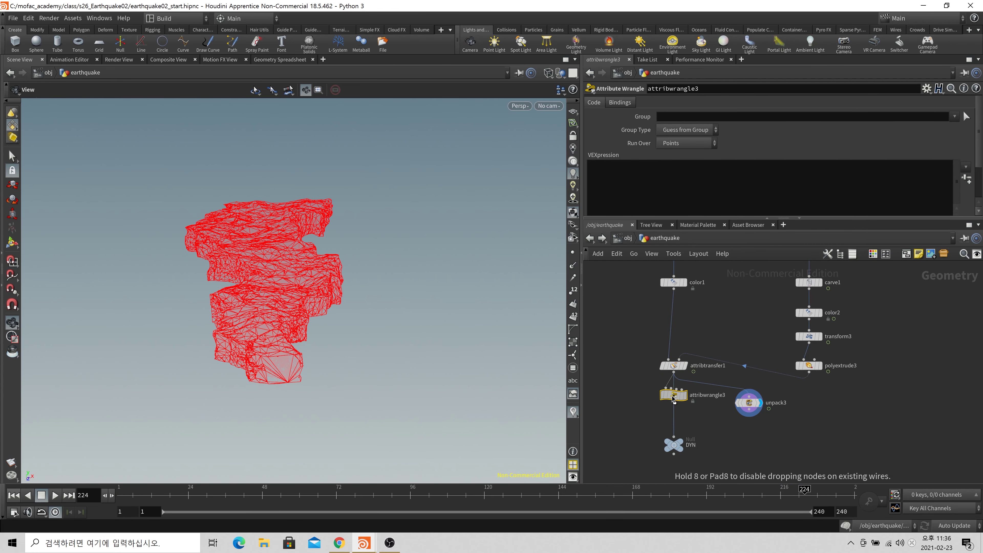
{"action": "left_click", "coordinate": [678, 180]}
{"action": "type", "text": "i@a"}
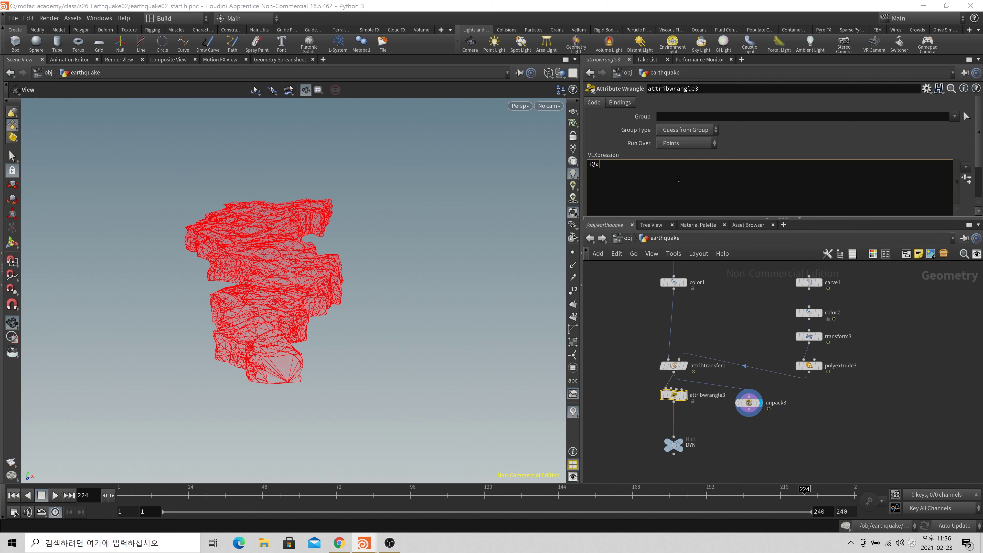
{"action": "type", "text": "ctive = @Cd.x;"}
{"action": "left_click", "coordinate": [633, 322]}
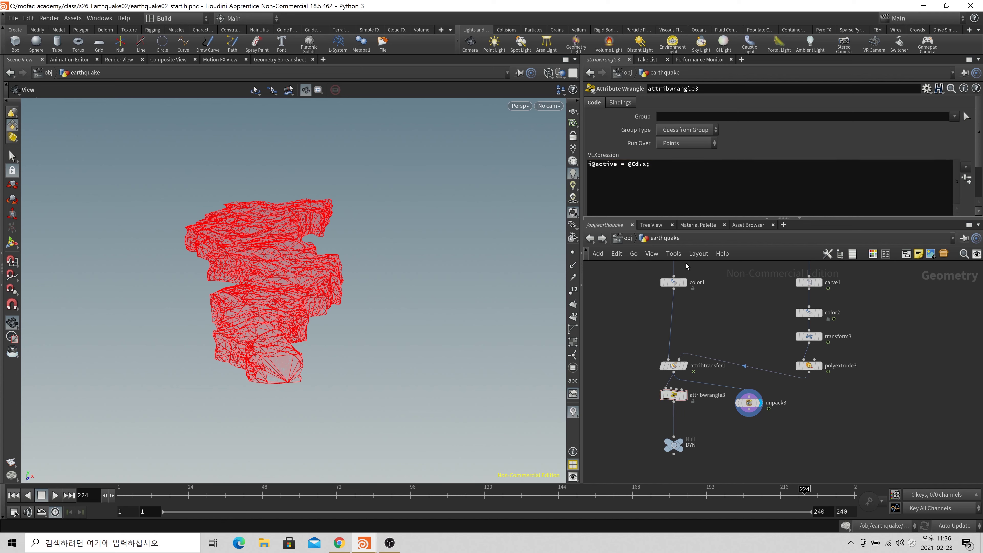
Insert an Attribute Delete node between attribwrangle3 and the DYN null.
{"action": "key", "text": "Tab"}
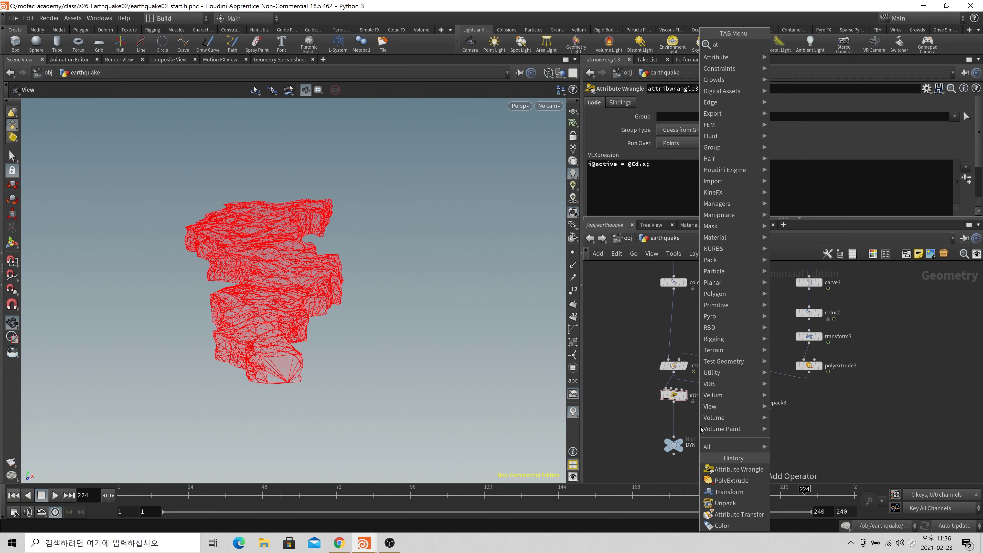
{"action": "type", "text": "attributede"}
{"action": "key", "text": "Return"}
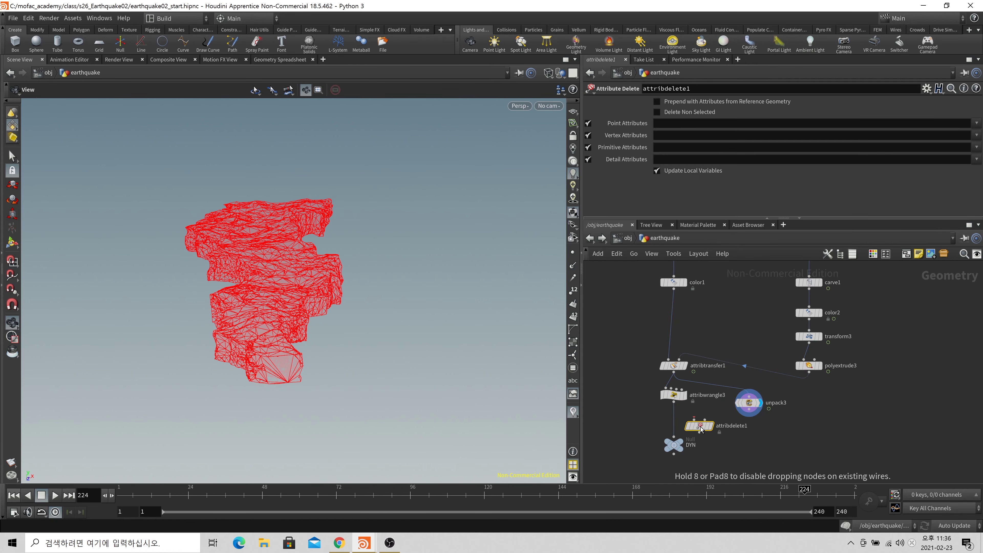
{"action": "left_click", "coordinate": [673, 422]}
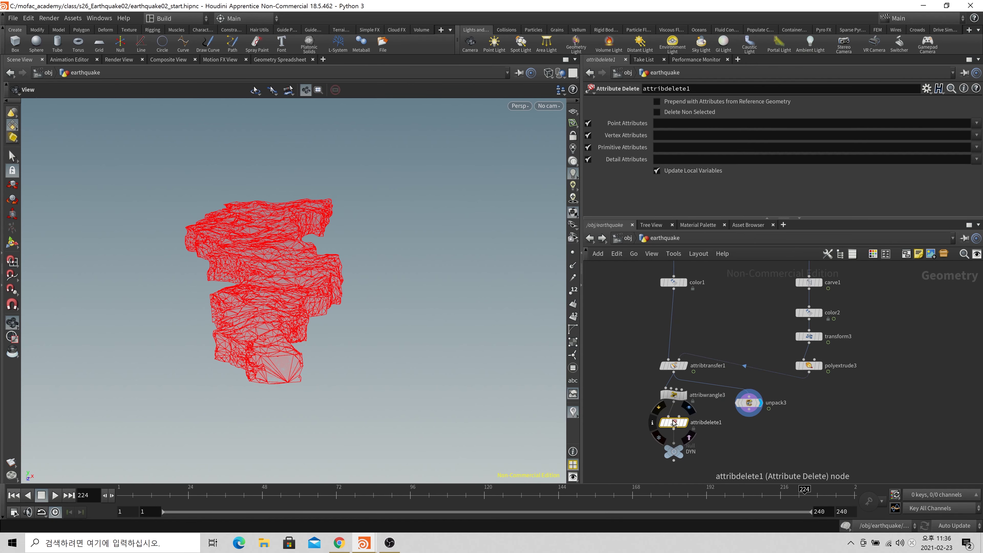
Set attribdelete1 to remove the point attribute Cd, keeping the vertex and primitive attribute options enabled.
{"action": "left_click", "coordinate": [587, 135]}
{"action": "left_click", "coordinate": [588, 147]}
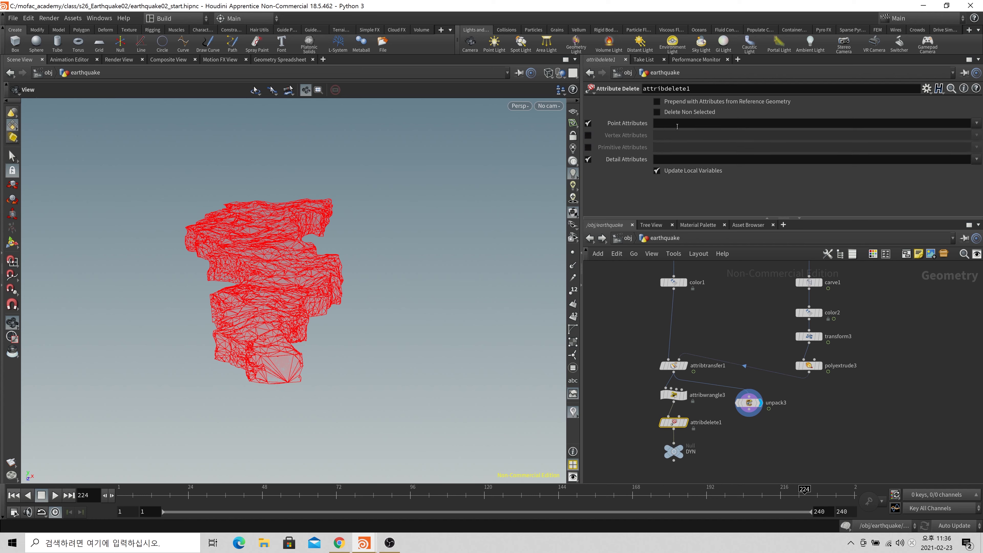
{"action": "left_click", "coordinate": [587, 147]}
{"action": "left_click", "coordinate": [588, 135]}
{"action": "left_click", "coordinate": [681, 123]}
{"action": "type", "text": "Cd"}
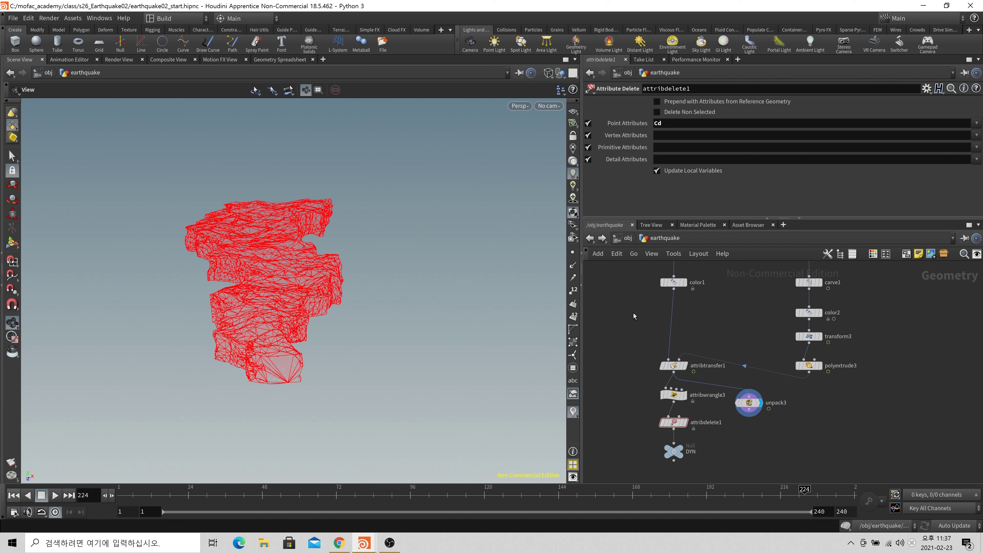
Display attribdelete1's result, switch the display to the DYN null, and bring up attribwrangle3's expression.
{"action": "left_click", "coordinate": [685, 422]}
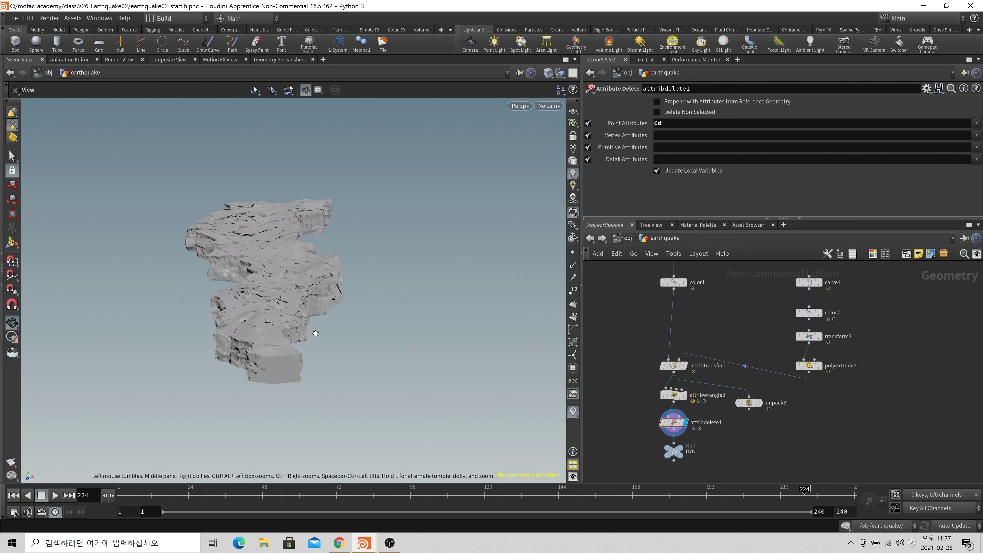
{"action": "left_click", "coordinate": [683, 451]}
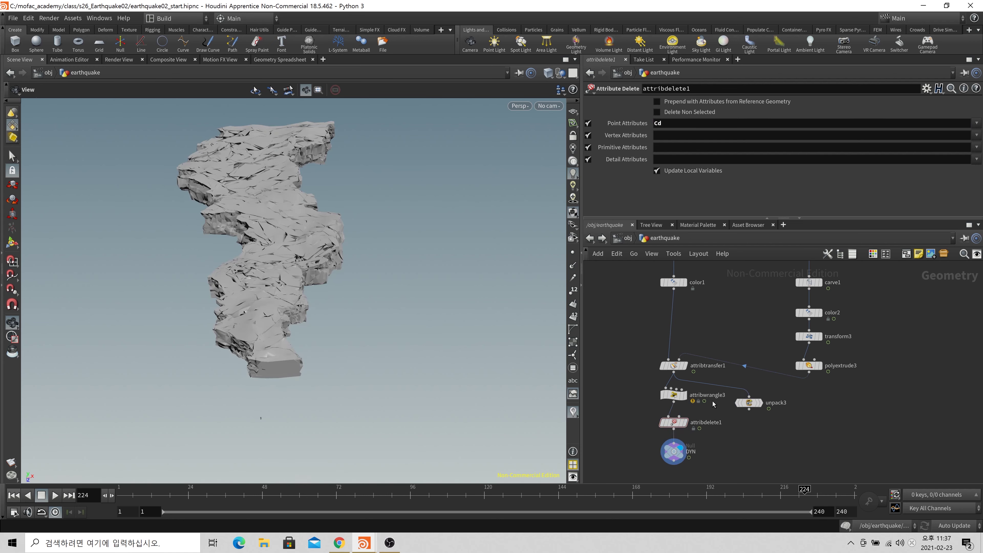
{"action": "left_click", "coordinate": [666, 394]}
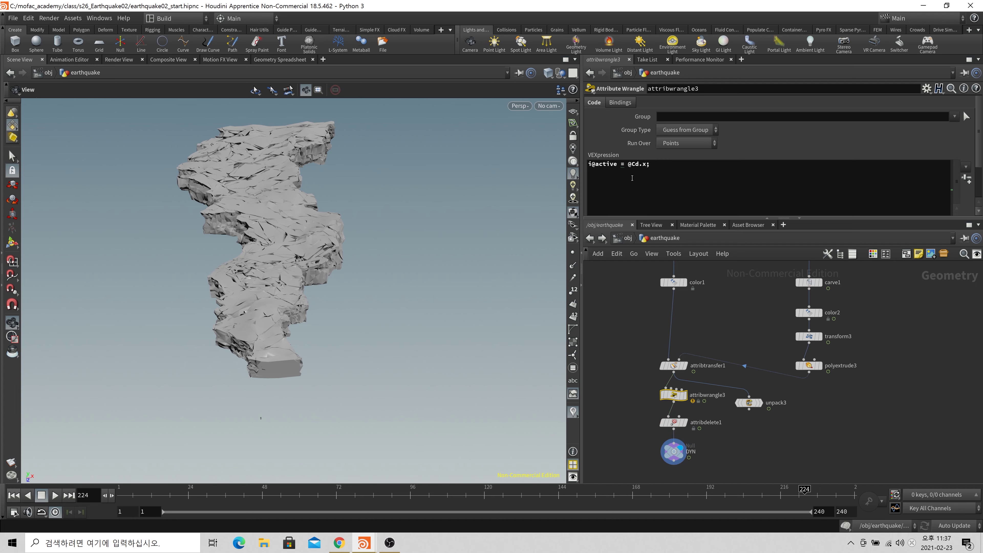
Go into the dopnet1 dynamics network of the earthquake object.
{"action": "left_click", "coordinate": [627, 237]}
{"action": "key", "text": "i"}
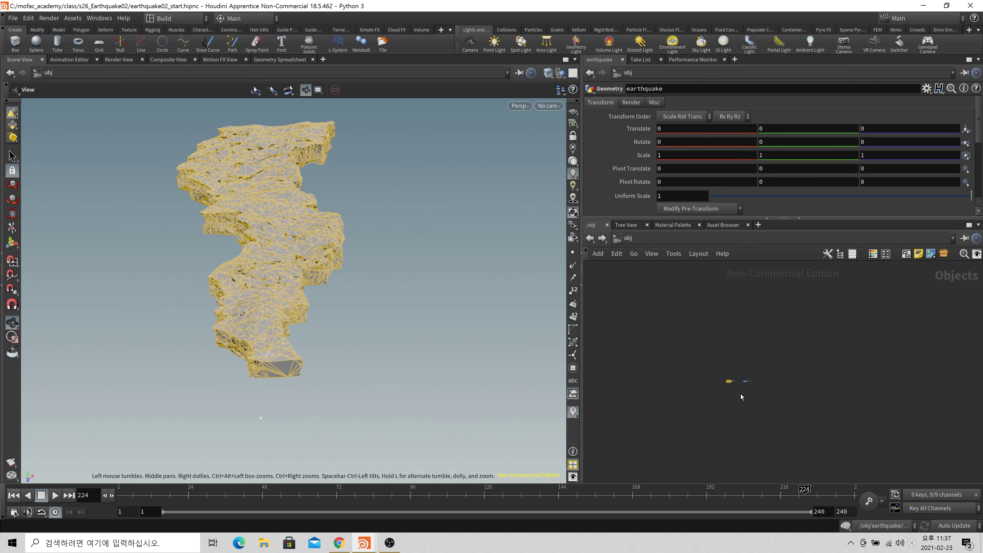
{"action": "scroll", "coordinate": [837, 402], "scroll_direction": "down", "scroll_amount": 2}
{"action": "middle_click_drag", "start_coordinate": [837, 402], "coordinate": [741, 440]}
{"action": "scroll", "coordinate": [741, 441], "scroll_direction": "down", "scroll_amount": 4}
{"action": "scroll", "coordinate": [708, 344], "scroll_direction": "up", "scroll_amount": 7}
{"action": "double_click", "coordinate": [679, 315]}
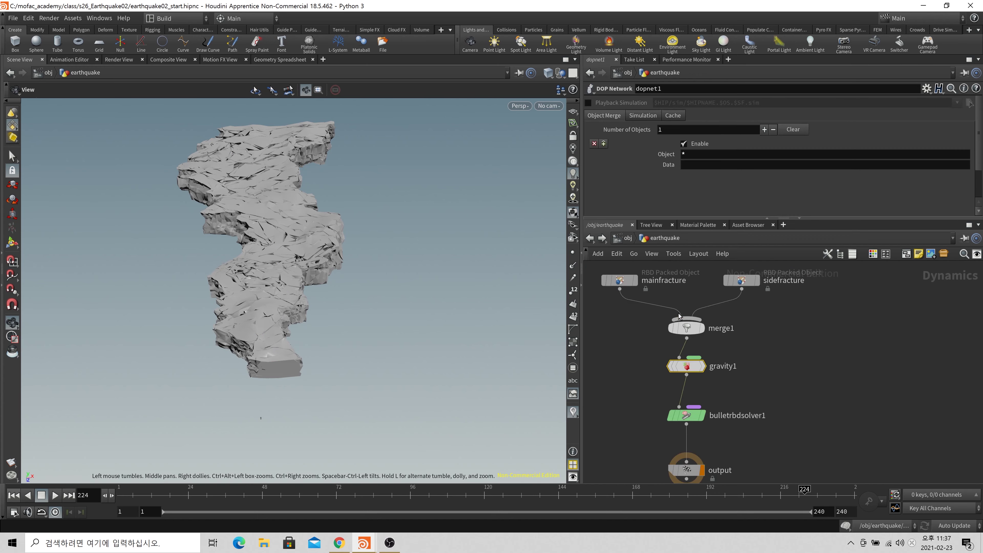
Play the rigid-body simulation from frame 1 to check which pieces fall, and return to frame 1.
{"action": "left_click", "coordinate": [14, 495]}
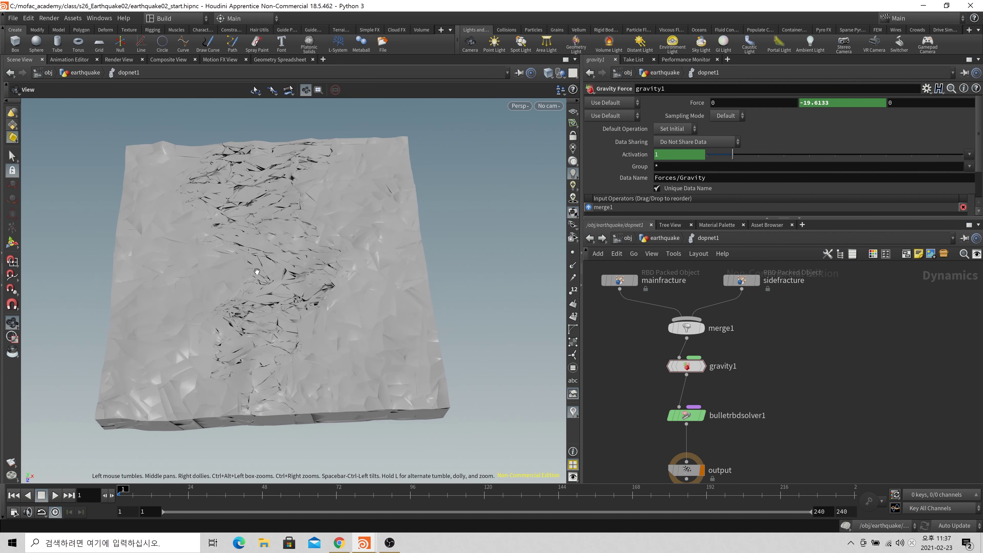
{"action": "left_click", "coordinate": [54, 496]}
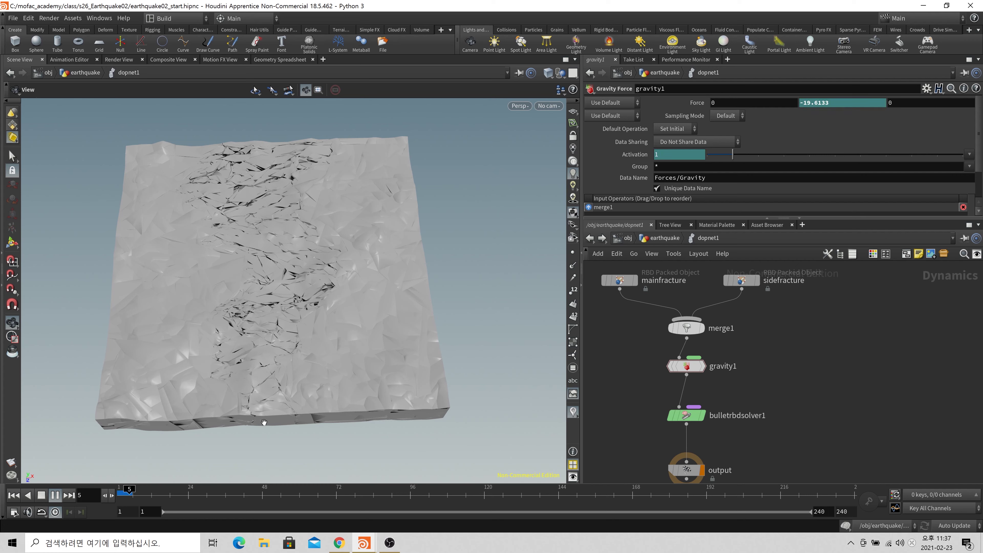
{"action": "left_click", "coordinate": [13, 495]}
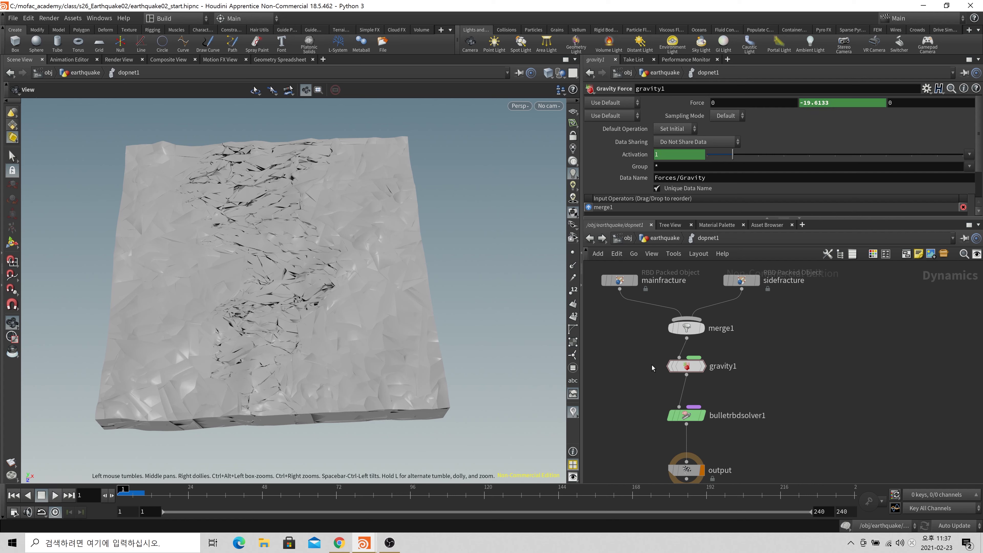
Enable overwriting attributes from the SOP on the mainfracture packed object, with active animated deforming as the attribute list.
{"action": "left_click", "coordinate": [619, 280]}
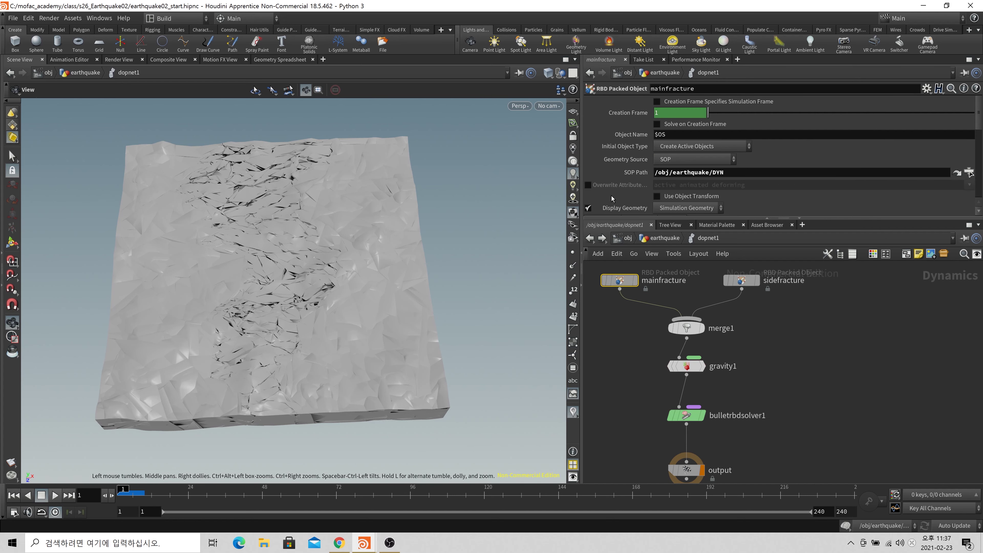
{"action": "left_click", "coordinate": [588, 185]}
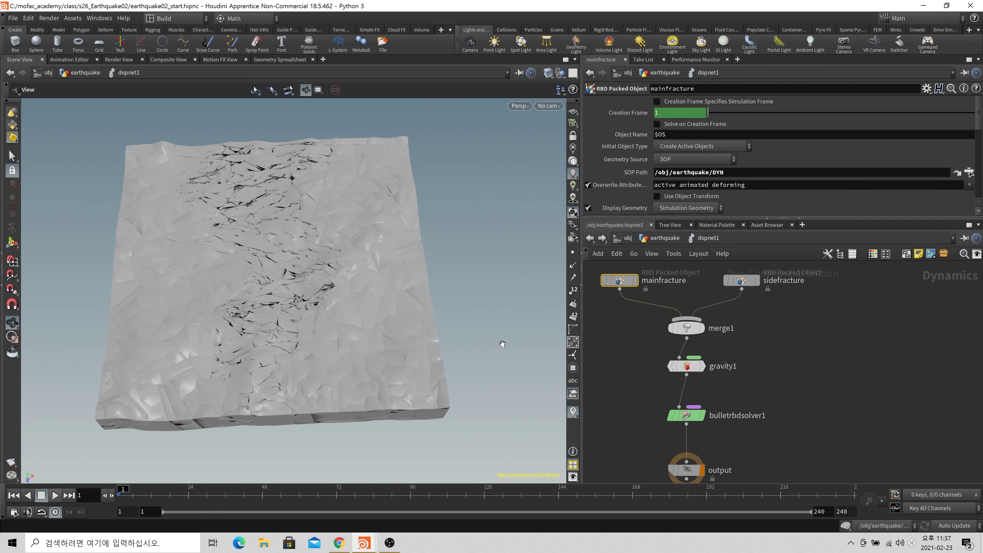
Look at the fractured ground through the rend_cam camera.
{"action": "right_click_drag", "start_coordinate": [500, 343], "coordinate": [382, 325]}
{"action": "left_click_drag", "start_coordinate": [382, 325], "coordinate": [383, 314]}
{"action": "scroll", "coordinate": [384, 314], "scroll_direction": "up", "scroll_amount": 2}
{"action": "left_click", "coordinate": [546, 106]}
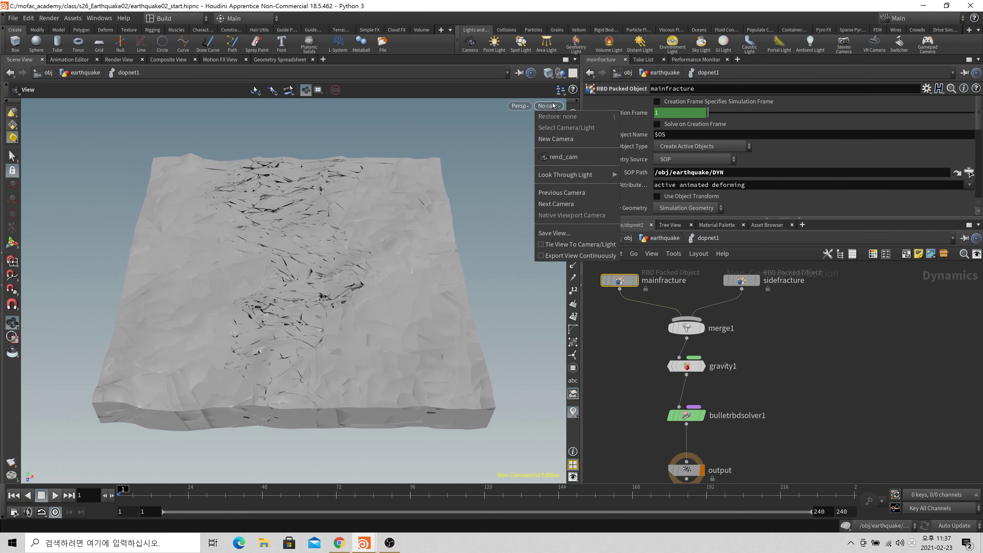
{"action": "left_click", "coordinate": [550, 156]}
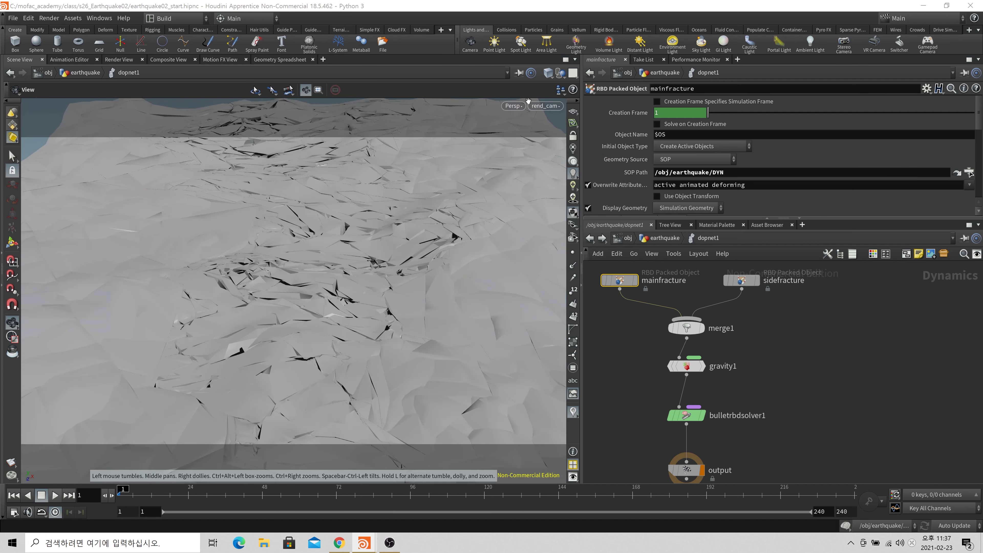
Render a flipbook of the simulation through rend_cam, play it in MPlay, and return to Houdini.
{"action": "left_click", "coordinate": [14, 463]}
{"action": "left_click", "coordinate": [414, 544]}
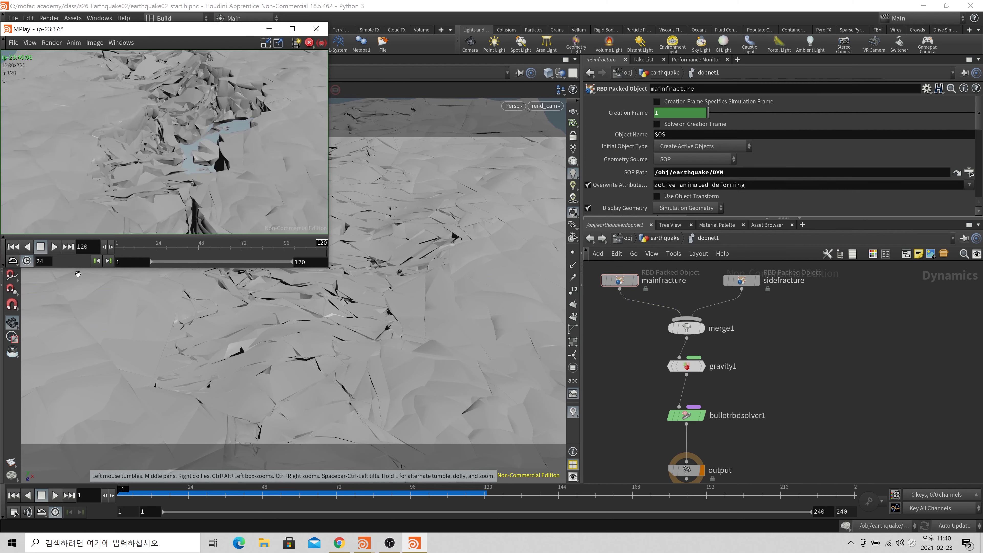
{"action": "left_click", "coordinate": [54, 247]}
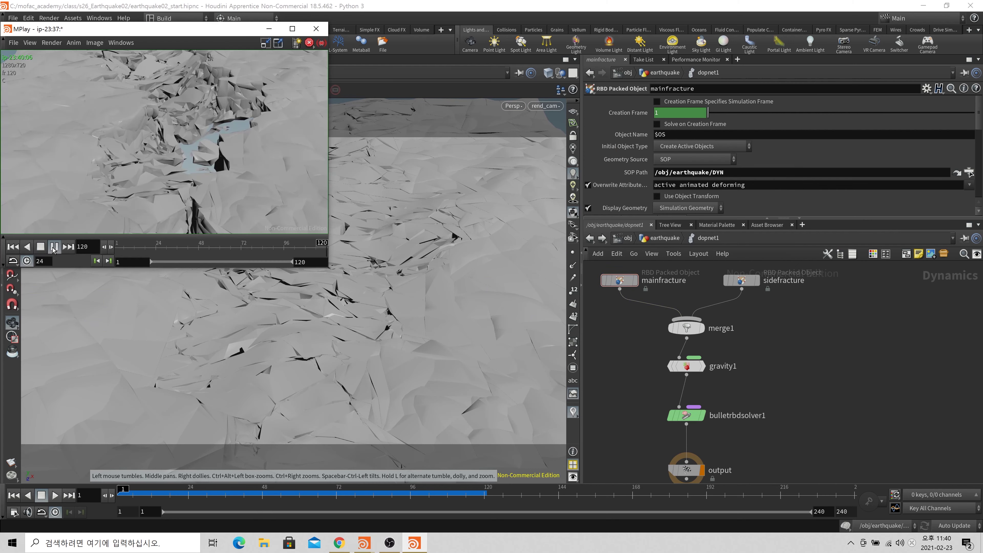
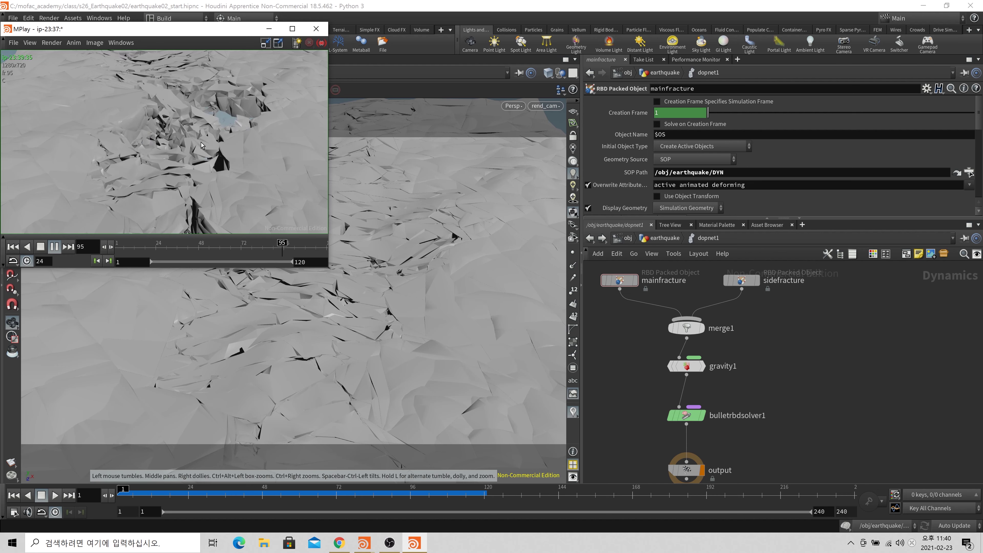
{"action": "left_click", "coordinate": [835, 388]}
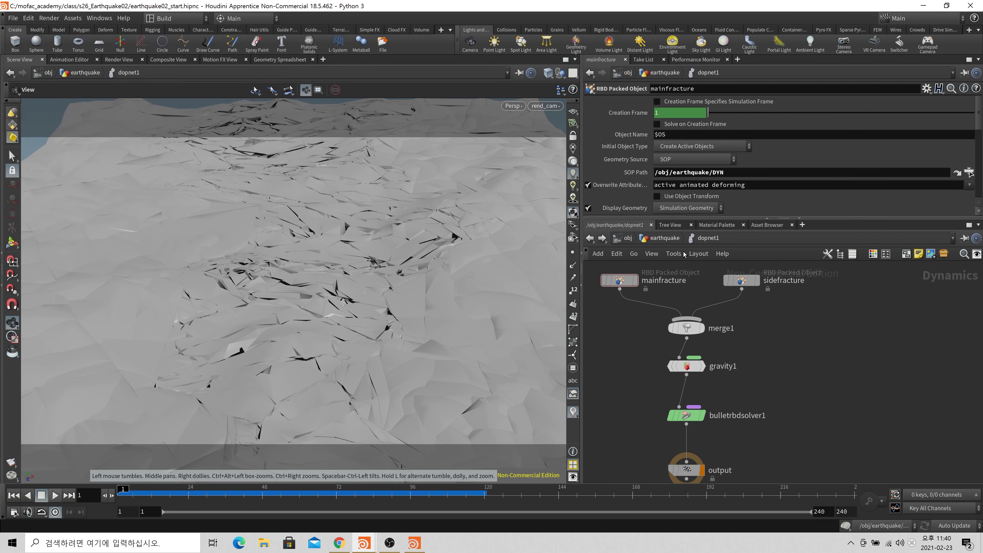
Go back to the earthquake network and move DYN and attribdelete1 down to open space below attribwrangle3.
{"action": "left_click", "coordinate": [671, 240]}
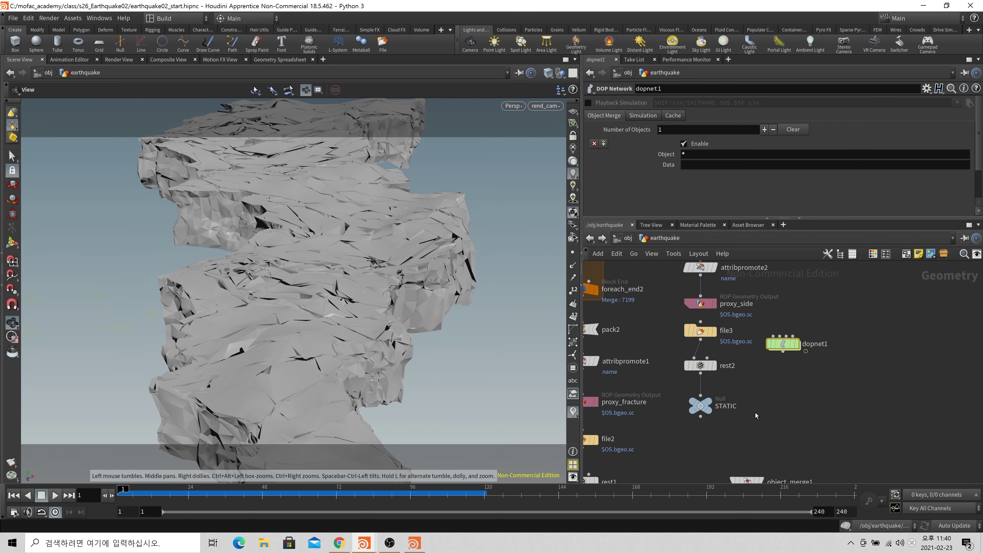
{"action": "middle_click_drag", "start_coordinate": [755, 413], "coordinate": [757, 307]}
{"action": "scroll", "coordinate": [793, 342], "scroll_direction": "down", "scroll_amount": 2}
{"action": "middle_click_drag", "start_coordinate": [735, 418], "coordinate": [755, 310]}
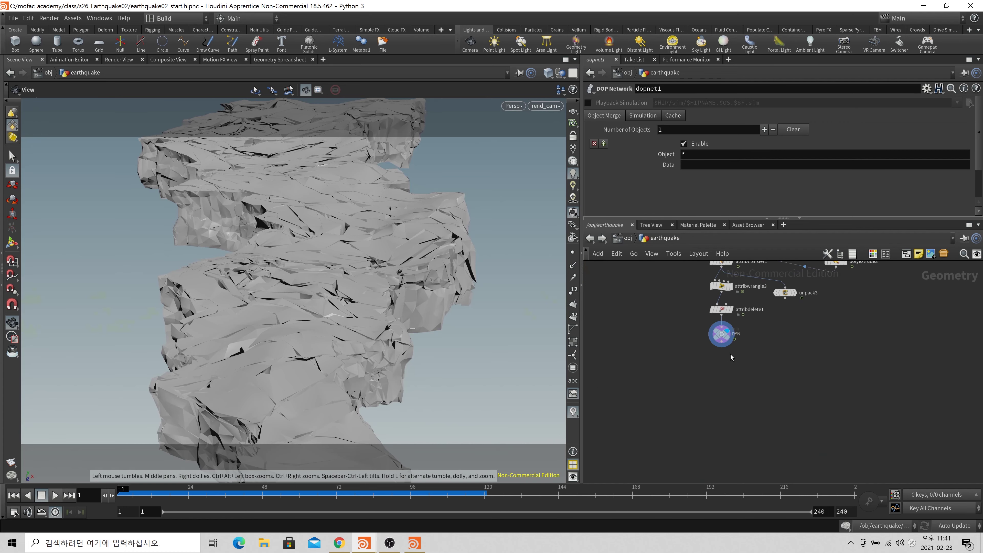
{"action": "left_click_drag", "start_coordinate": [724, 338], "coordinate": [725, 419]}
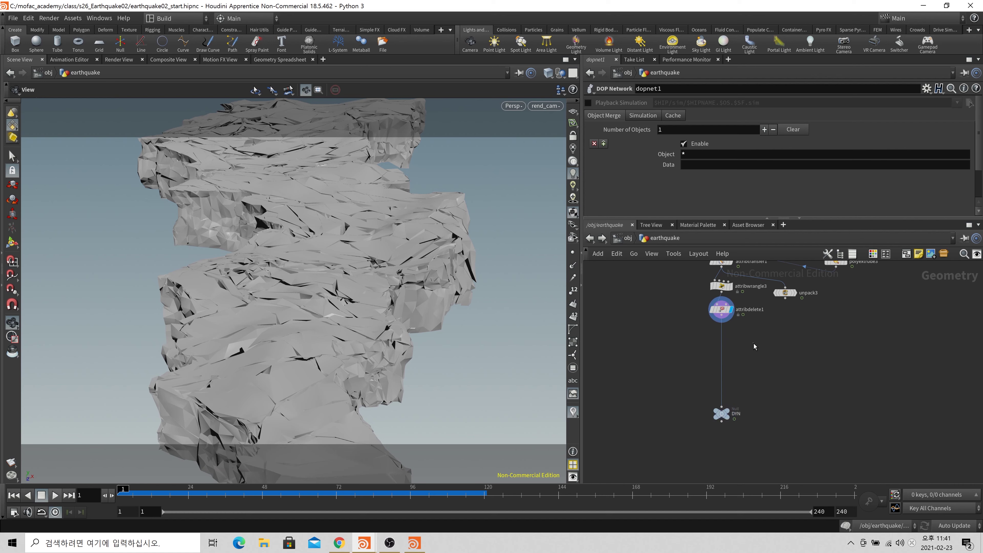
{"action": "left_click", "coordinate": [728, 309]}
{"action": "left_click_drag", "start_coordinate": [728, 309], "coordinate": [729, 355]}
{"action": "left_click", "coordinate": [731, 311]}
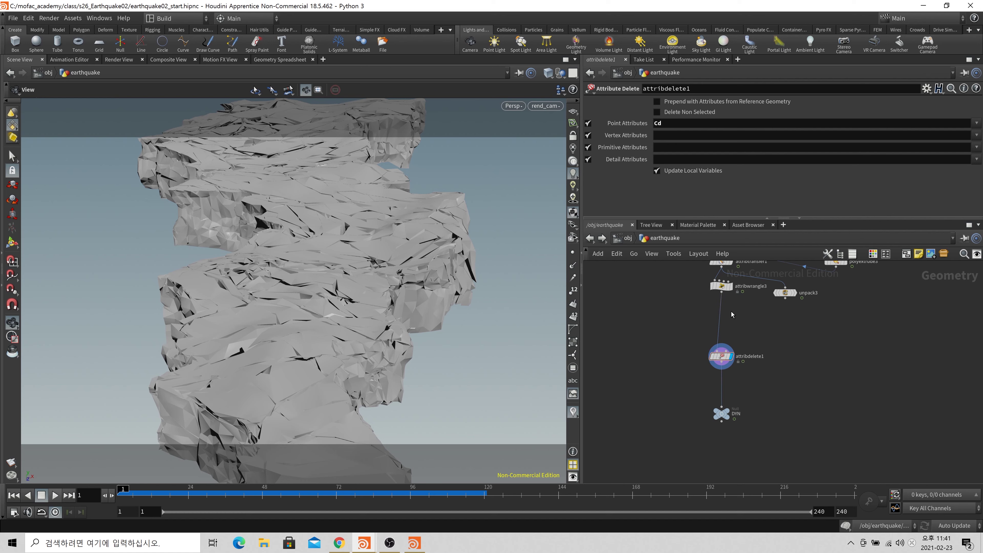
Insert an Attribute Randomize node between attribwrangle3 and attribdelete1.
{"action": "key", "text": "Tab"}
{"action": "type", "text": "attribut"}
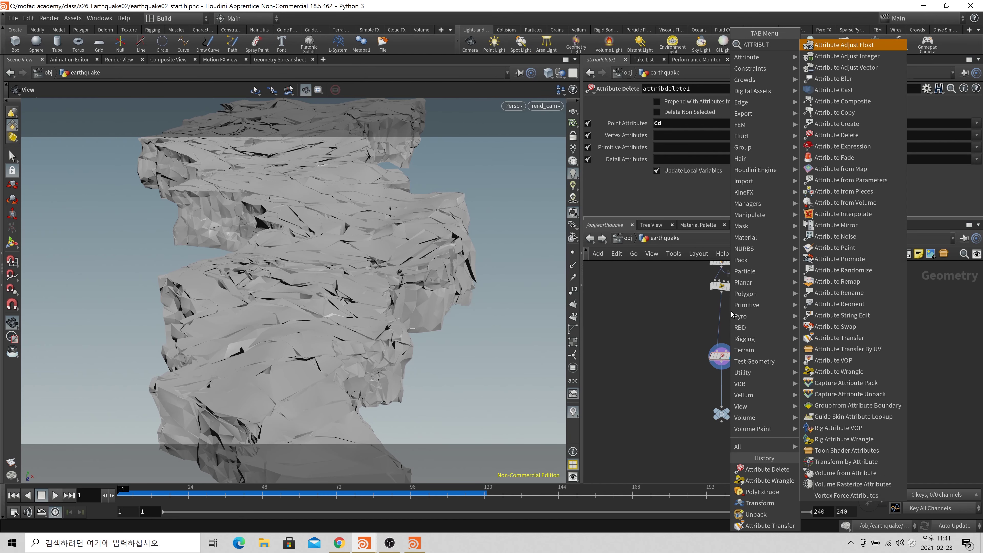
{"action": "type", "text": "e ran"}
{"action": "key", "text": "Return"}
{"action": "left_click", "coordinate": [731, 312]}
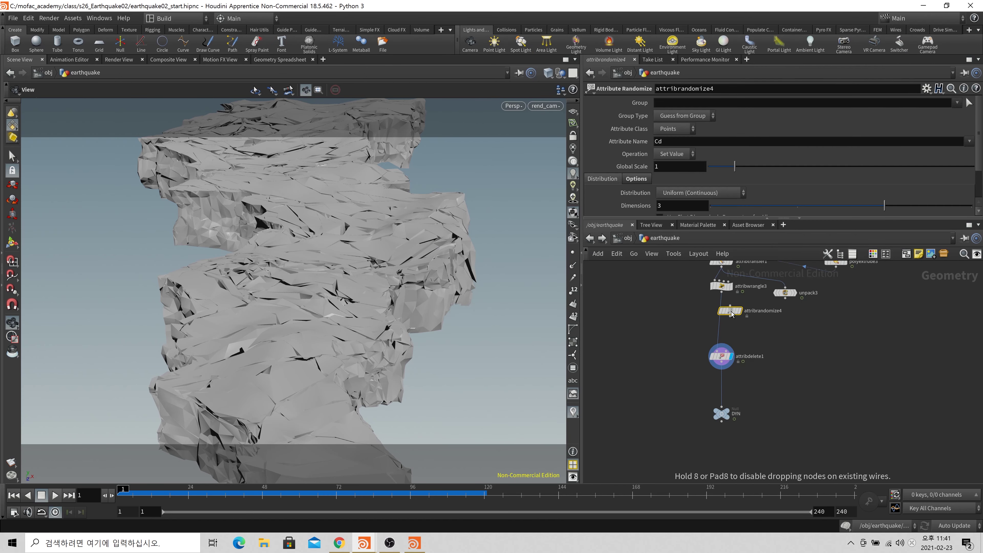
{"action": "left_click", "coordinate": [731, 313]}
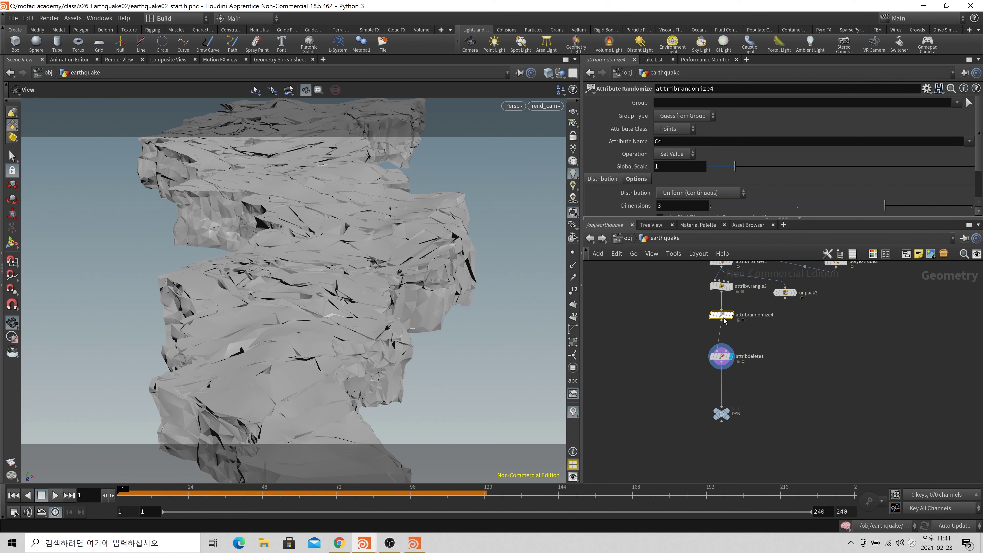
Set the attribute name of attribrandomize4 to v.
{"action": "double_click", "coordinate": [658, 141]}
{"action": "type", "text": "v"}
{"action": "key", "text": "Return"}
Try the Direction or Orientation distribution on attribrandomize4, inspect its options, and switch back to Uniform (Continuous).
{"action": "left_click", "coordinate": [700, 193]}
{"action": "left_click", "coordinate": [710, 250]}
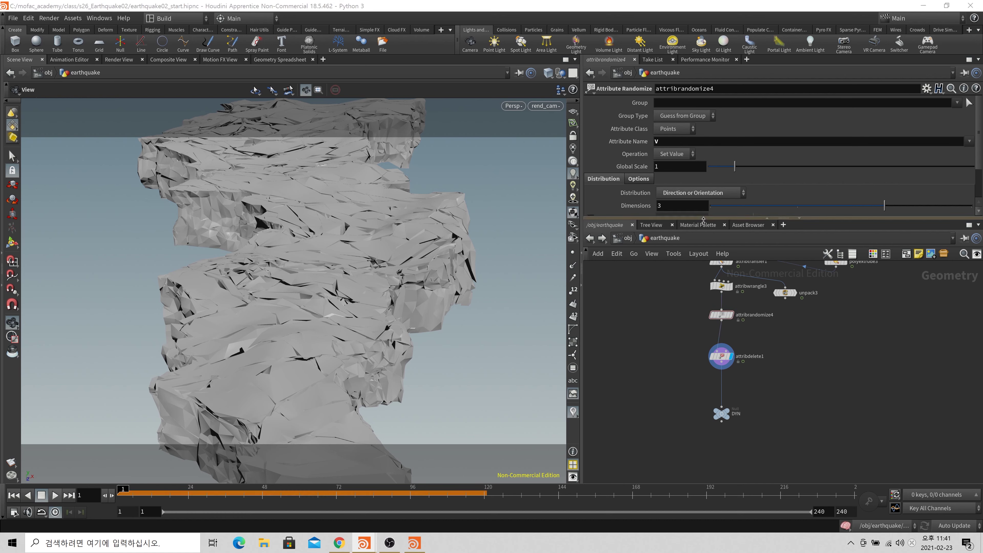
{"action": "left_click_drag", "start_coordinate": [703, 220], "coordinate": [681, 273]}
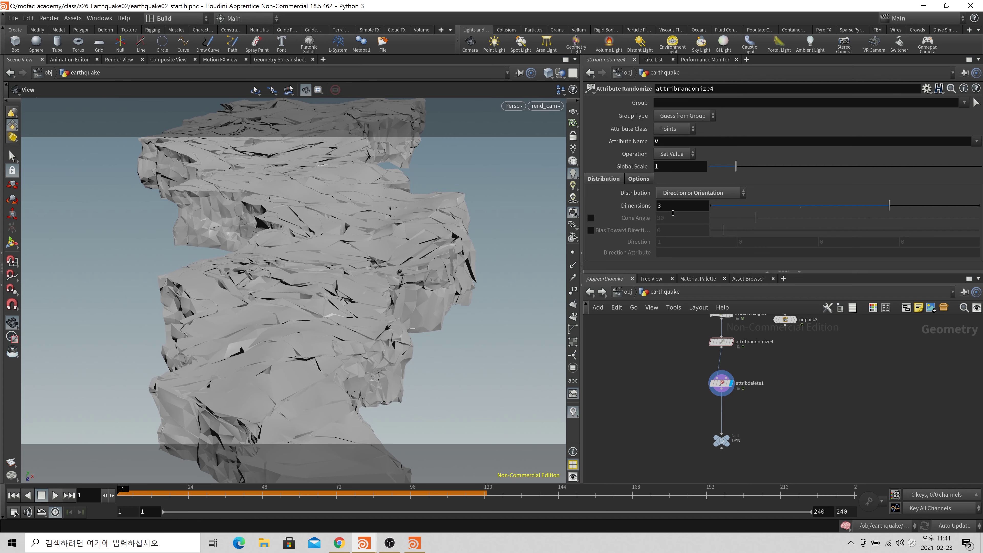
{"action": "left_click", "coordinate": [684, 196]}
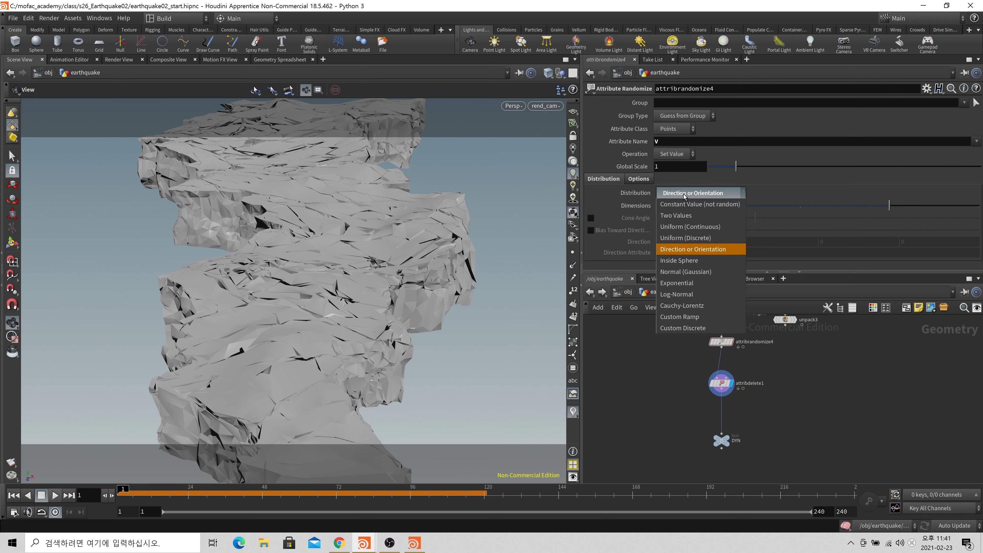
{"action": "left_click", "coordinate": [692, 229]}
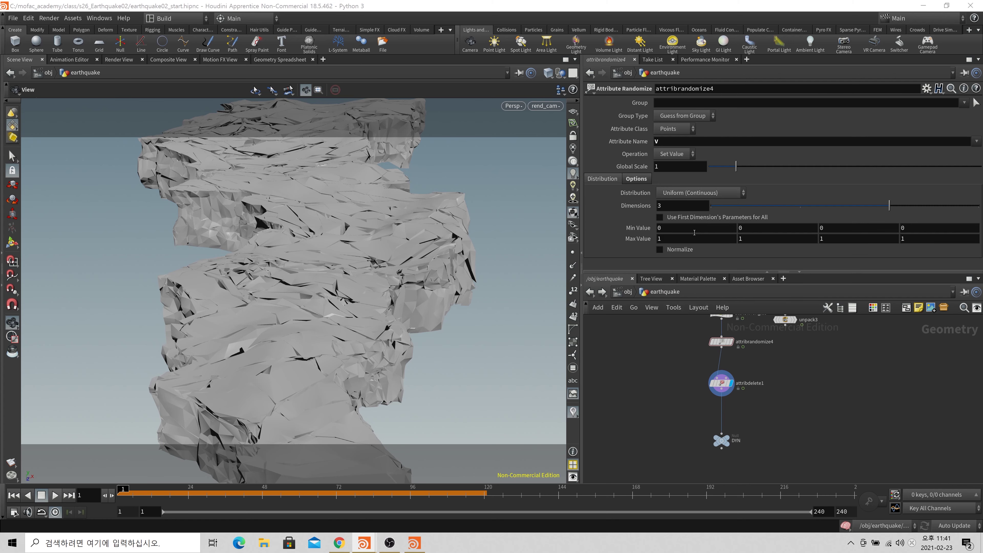
Set attribrandomize4's minimum value to -5 in the first and third components and its maximum value to 5, 10, 5.
{"action": "left_click", "coordinate": [678, 228]}
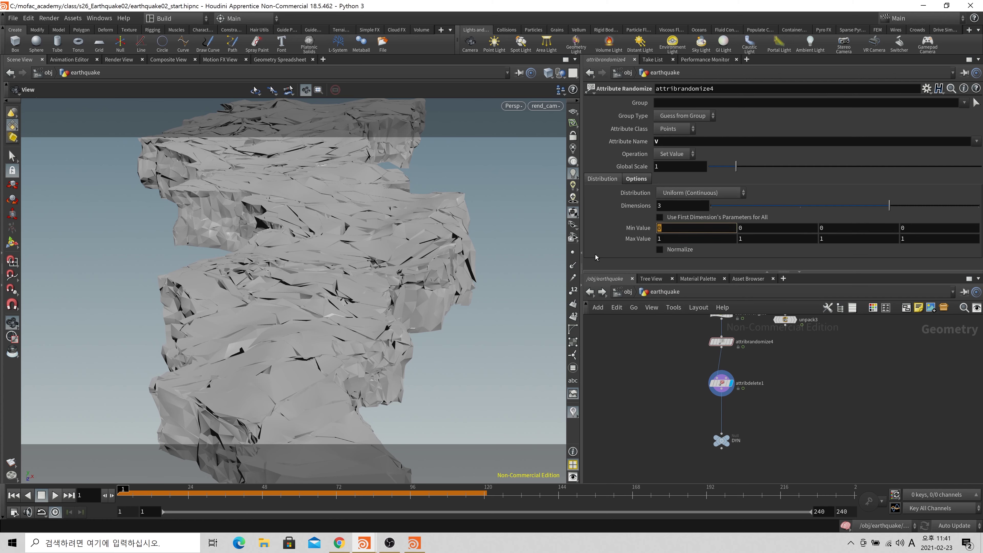
{"action": "type", "text": "-5"}
{"action": "key", "text": "Tab"}
{"action": "key", "text": "Tab"}
{"action": "key", "text": "Tab"}
{"action": "key", "text": "Tab"}
{"action": "type", "text": "5"}
{"action": "key", "text": "Tab"}
{"action": "left_click", "coordinate": [835, 228]}
{"action": "type", "text": "-5"}
{"action": "key", "text": "Tab"}
{"action": "key", "text": "Tab"}
{"action": "key", "text": "Tab"}
{"action": "type", "text": "5"}
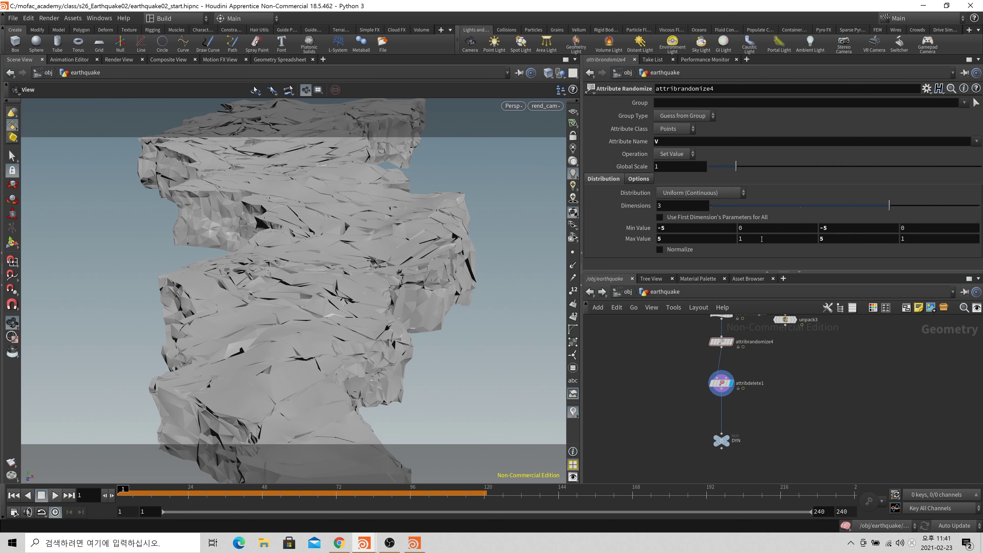
{"action": "left_click", "coordinate": [754, 243]}
{"action": "key", "text": "Return"}
Set attribrandomize4's global scale to 10, keeping v as the attribute name.
{"action": "left_click", "coordinate": [680, 166]}
{"action": "type", "text": "0"}
{"action": "key", "text": "Return"}
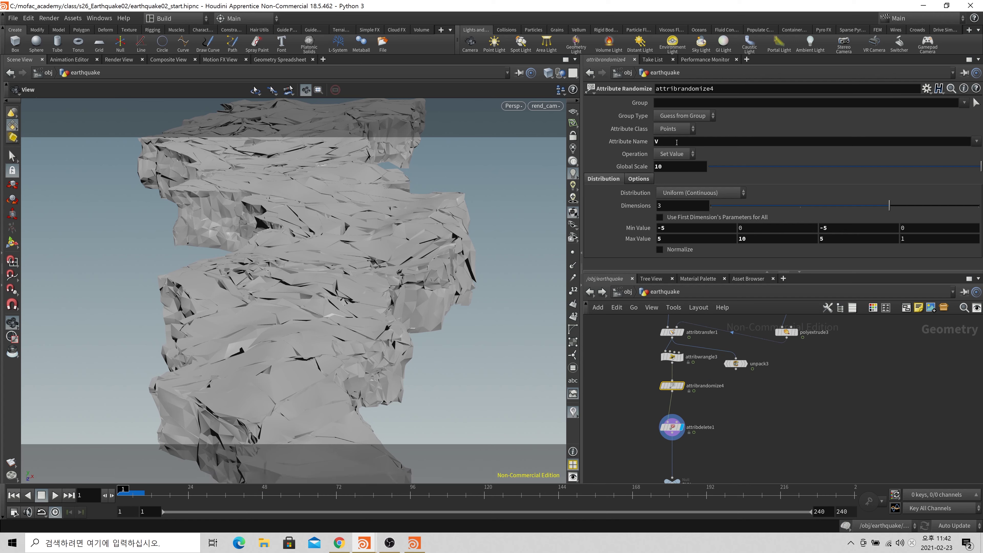
{"action": "left_click", "coordinate": [676, 141]}
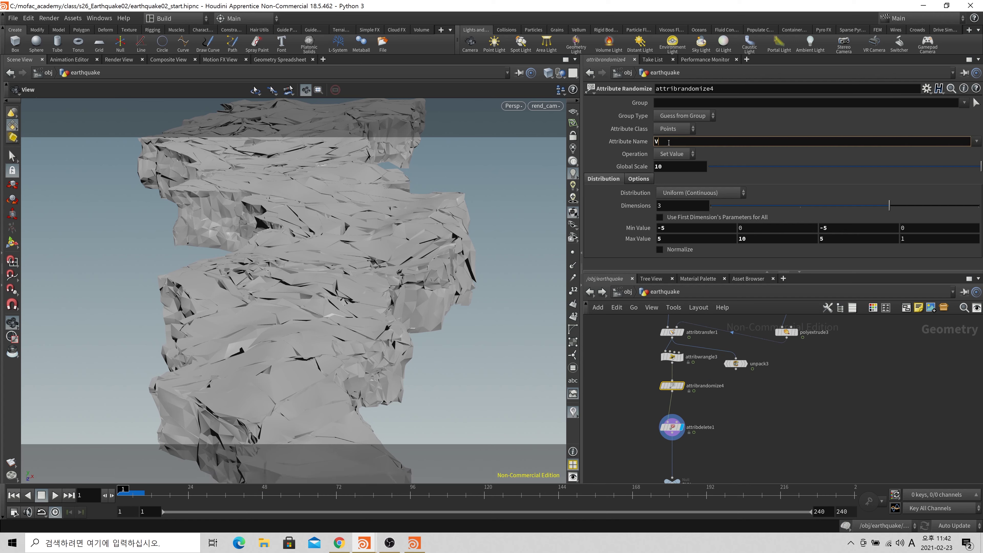
{"action": "key", "text": "Return"}
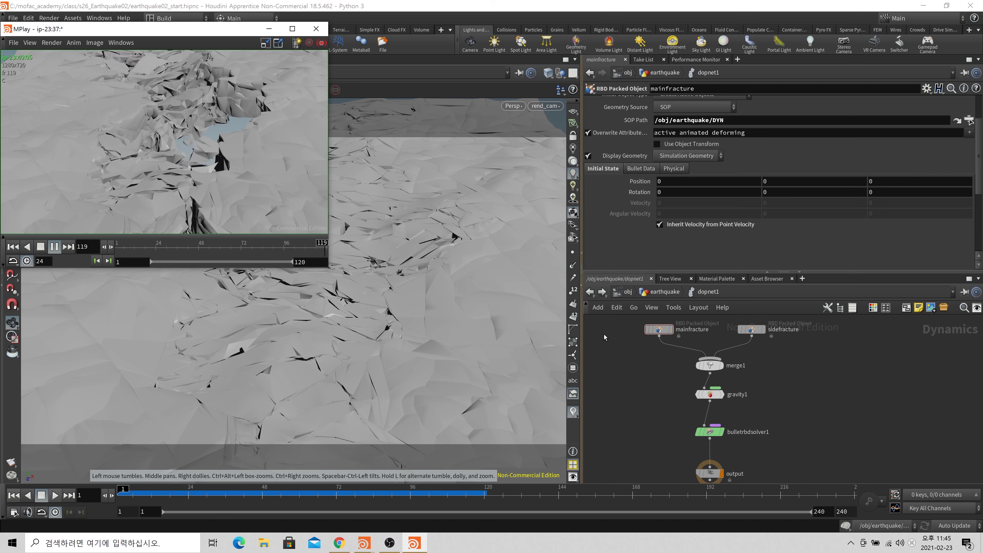
Return from the flipbook to the earthquake network and move attribrandomize4 further below attribwrangle3.
{"action": "left_click", "coordinate": [613, 331]}
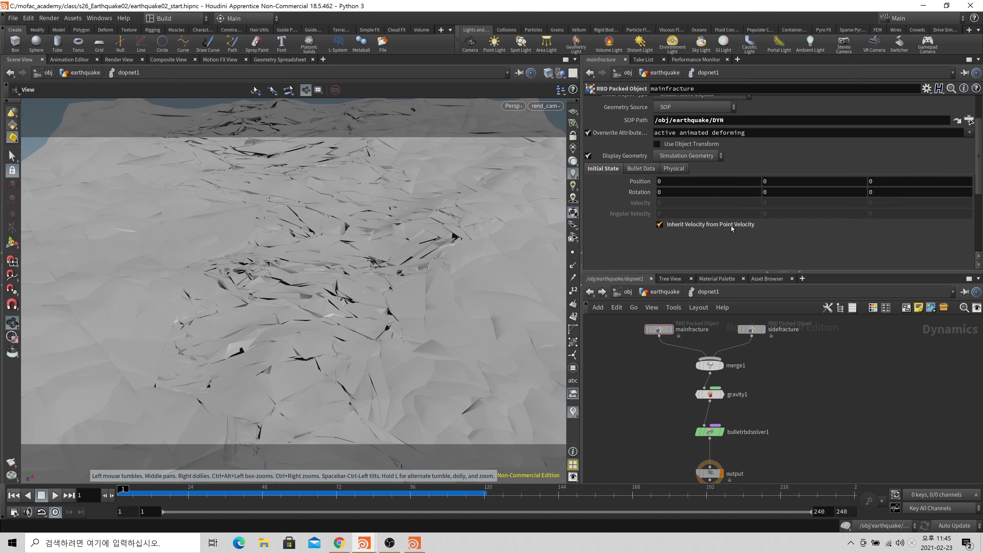
{"action": "left_click", "coordinate": [647, 294]}
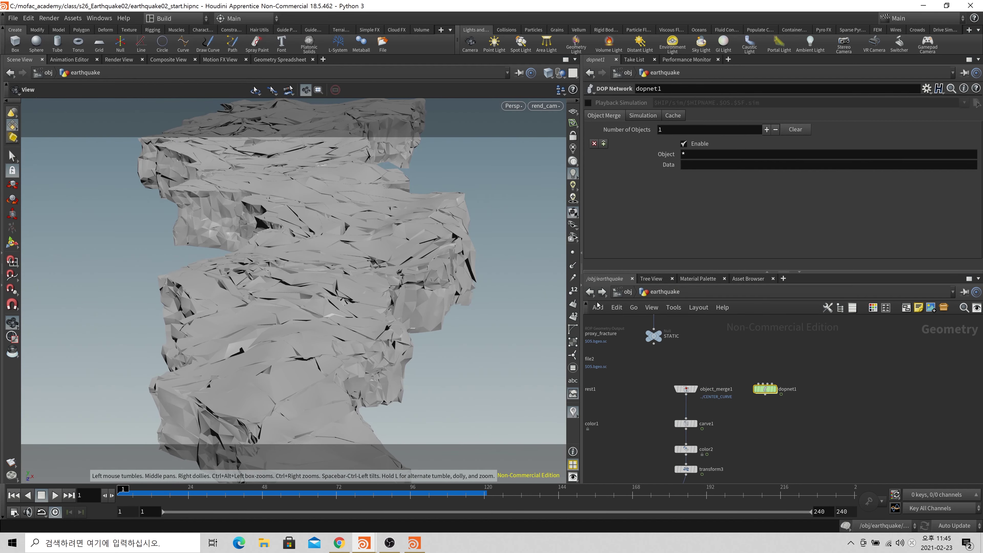
{"action": "scroll", "coordinate": [720, 439], "scroll_direction": "down", "scroll_amount": 4}
{"action": "middle_click_drag", "start_coordinate": [737, 442], "coordinate": [792, 313]}
{"action": "scroll", "coordinate": [682, 426], "scroll_direction": "up", "scroll_amount": 4}
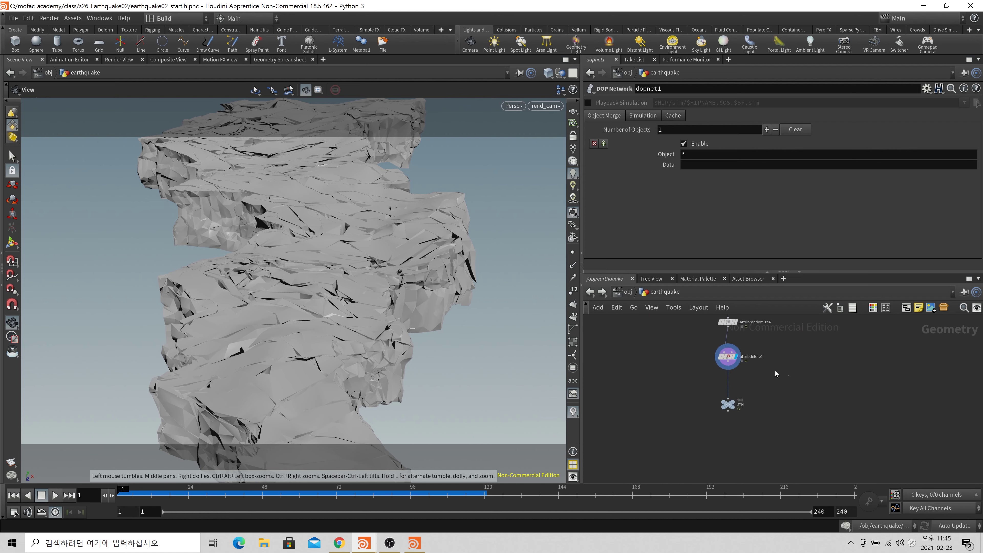
{"action": "left_click_drag", "start_coordinate": [775, 371], "coordinate": [703, 353]}
{"action": "middle_click", "coordinate": [727, 362]}
{"action": "middle_click_drag", "start_coordinate": [709, 365], "coordinate": [649, 429]}
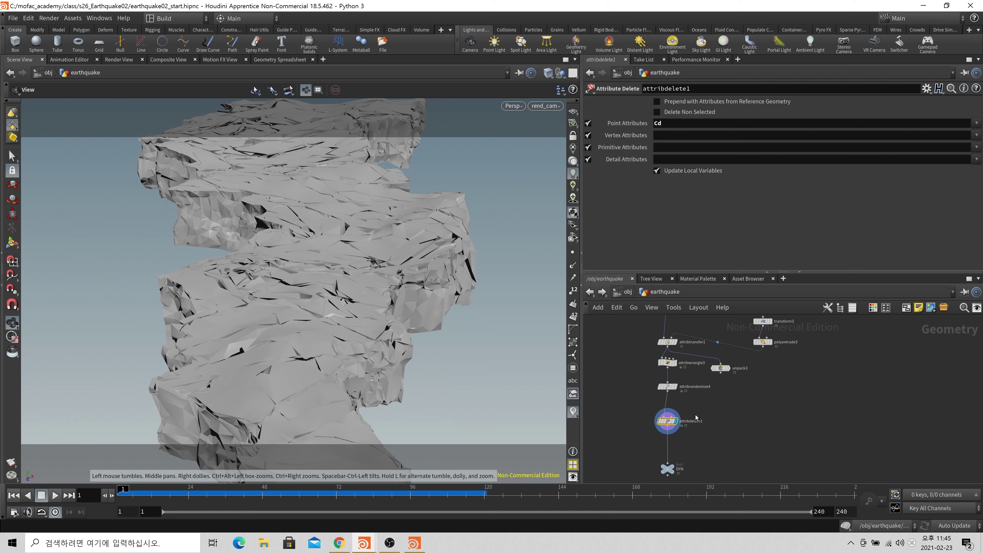
{"action": "scroll", "coordinate": [686, 375], "scroll_direction": "up", "scroll_amount": 3}
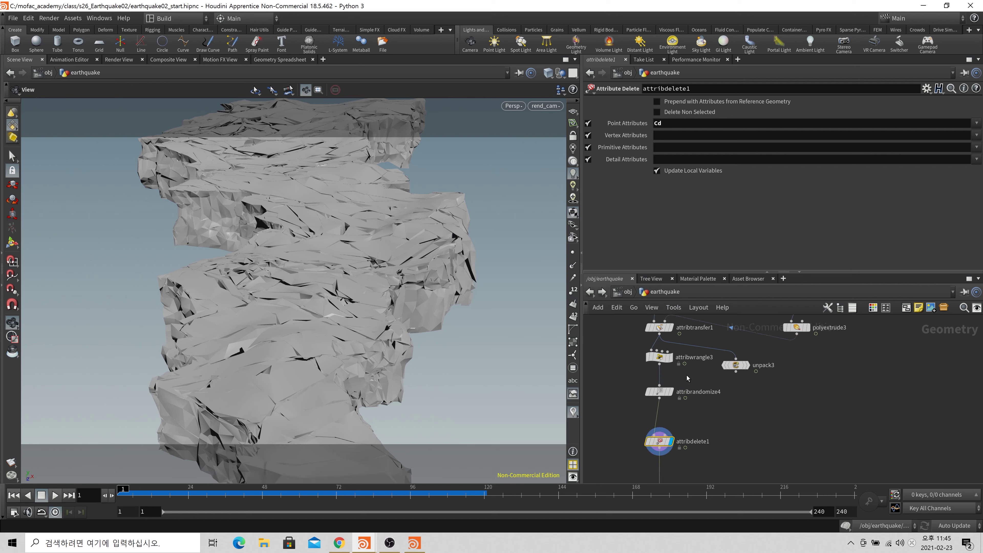
{"action": "left_click_drag", "start_coordinate": [659, 391], "coordinate": [660, 415]}
Add a second line, i@animated = 1-i@active;, to attribwrangle3's VEX expression.
{"action": "left_click", "coordinate": [656, 365]}
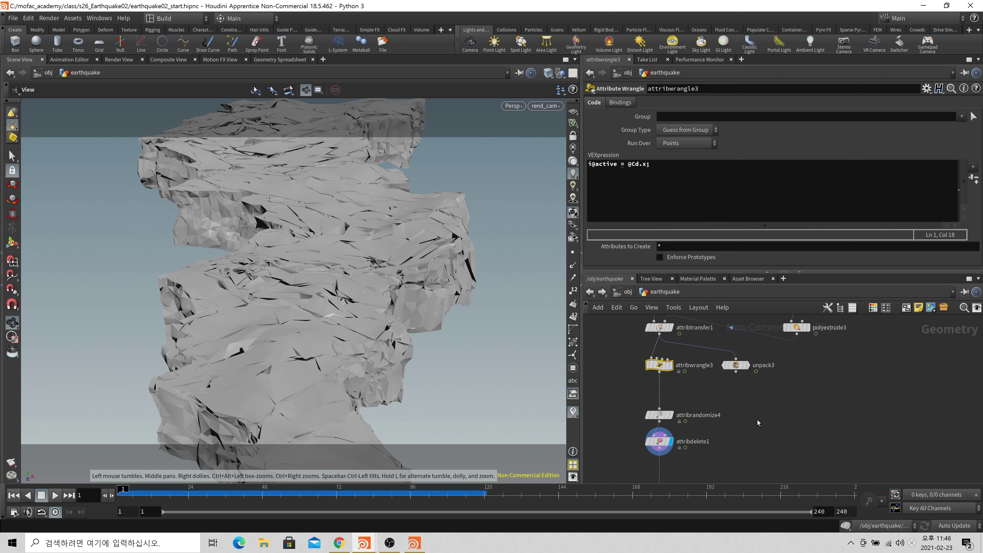
{"action": "left_click", "coordinate": [714, 185]}
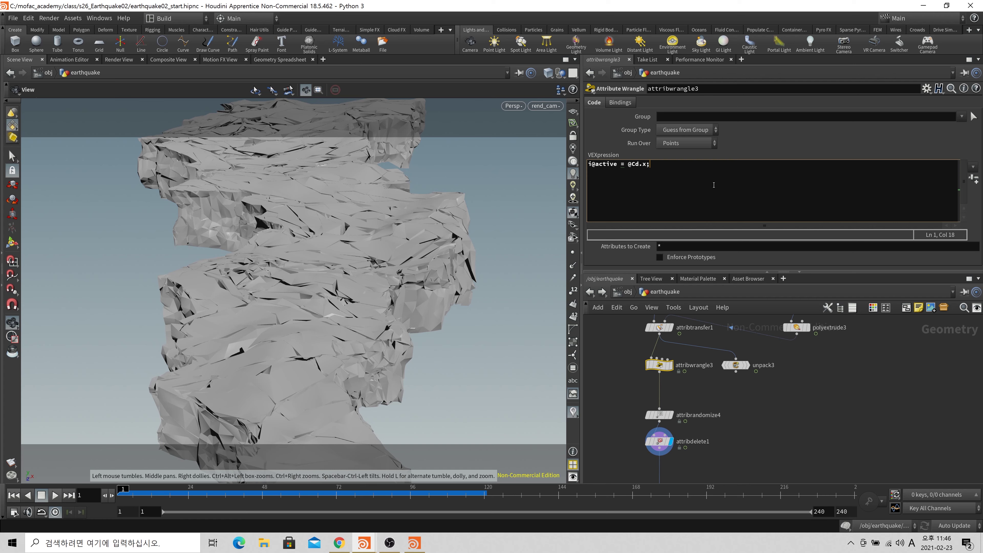
{"action": "key", "text": "Return"}
{"action": "type", "text": "i@"}
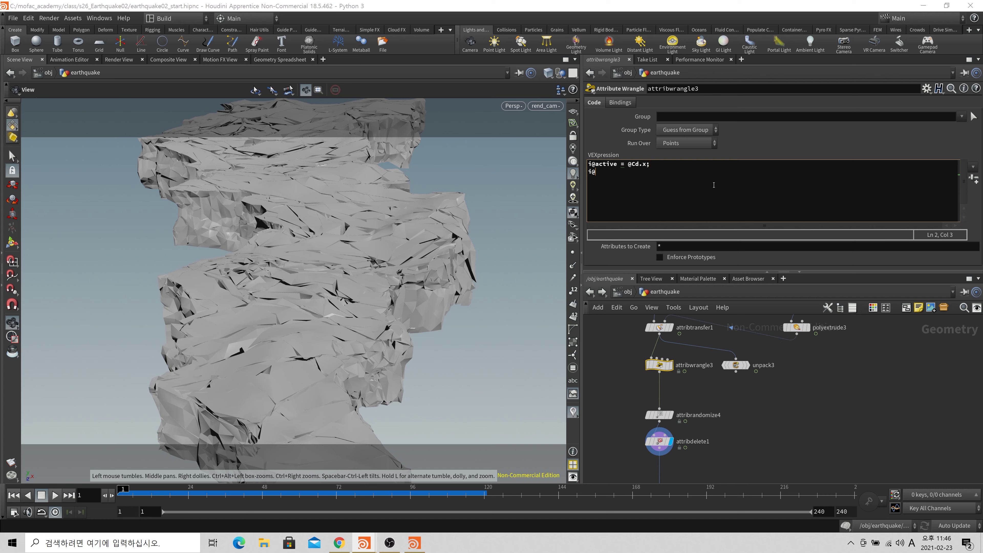
{"action": "type", "text": "animated"}
{"action": "type", "text": "= 1-i@active;"}
{"action": "left_click", "coordinate": [697, 391]}
{"action": "middle_click_drag", "start_coordinate": [696, 391], "coordinate": [700, 367]}
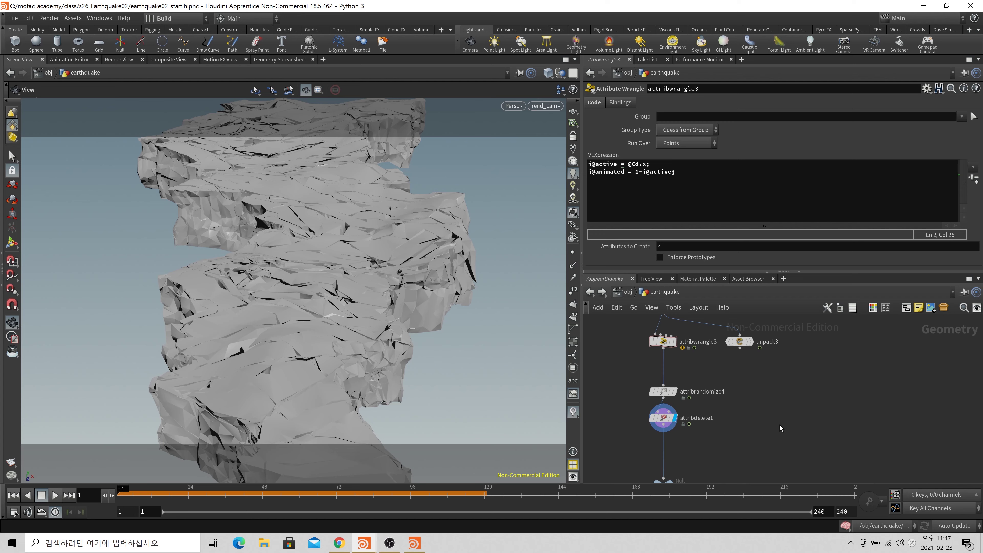
Render a flipbook of the simulation from inside dopnet1, starting at the first frame.
{"action": "left_click", "coordinate": [15, 497]}
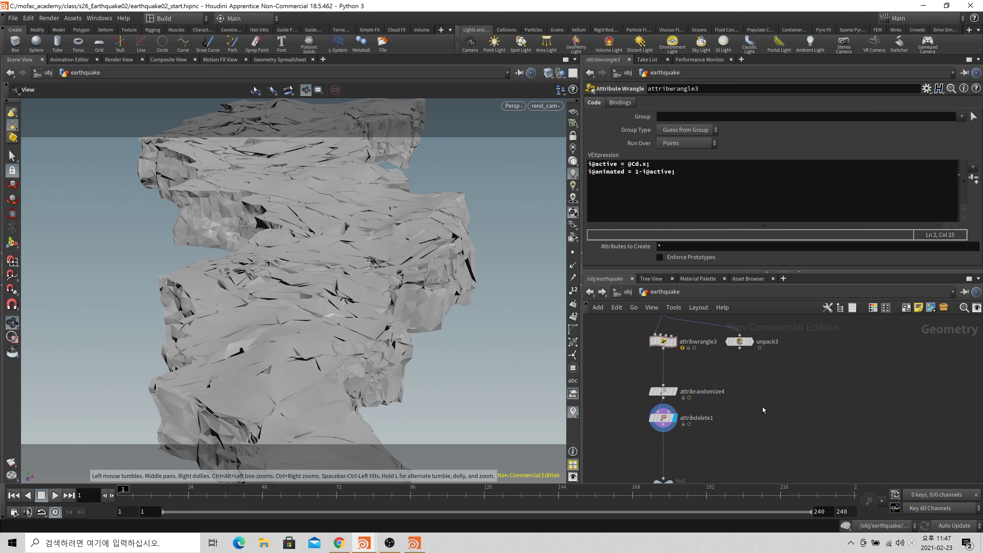
{"action": "scroll", "coordinate": [766, 408], "scroll_direction": "down", "scroll_amount": 3}
{"action": "scroll", "coordinate": [831, 321], "scroll_direction": "up", "scroll_amount": 3}
{"action": "middle_click_drag", "start_coordinate": [832, 321], "coordinate": [705, 412]}
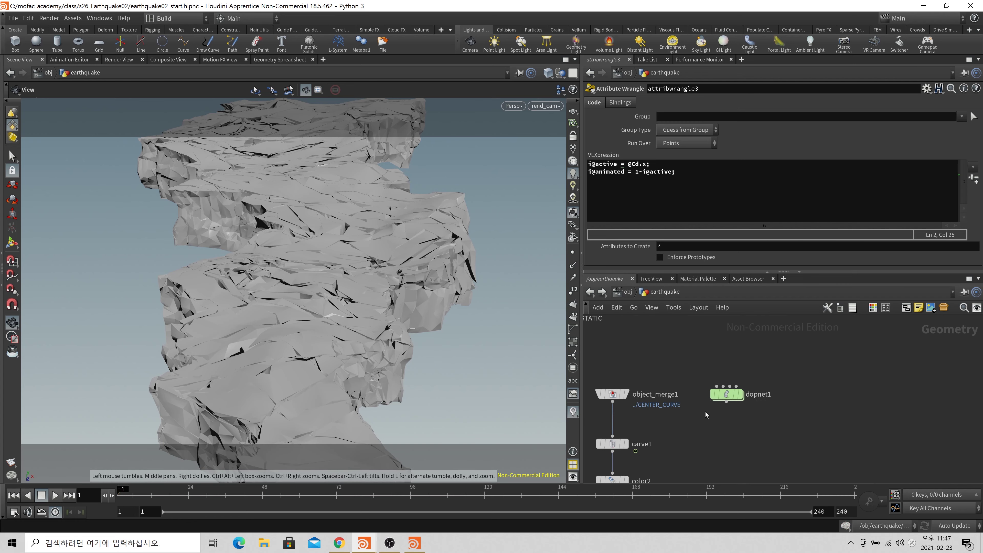
{"action": "double_click", "coordinate": [727, 394]}
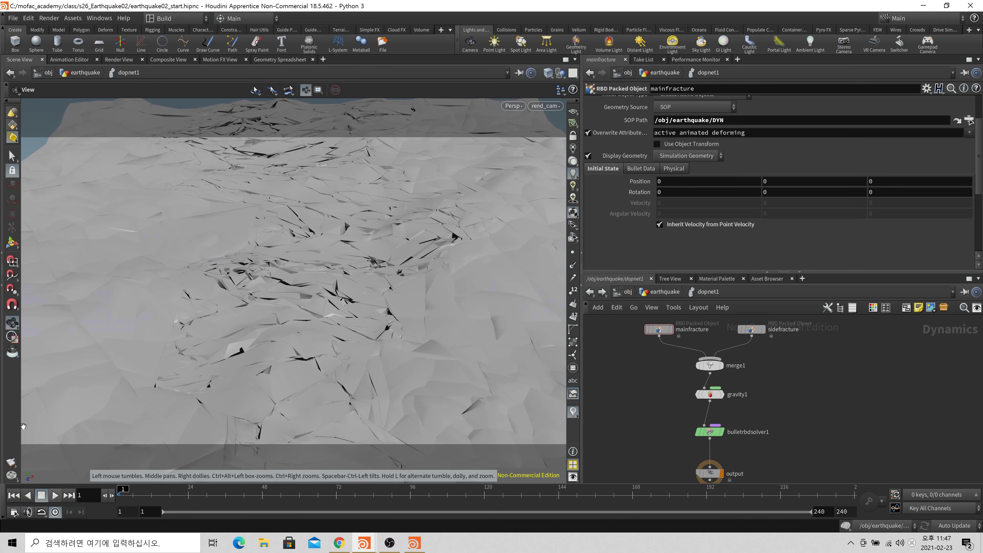
{"action": "left_click", "coordinate": [12, 462]}
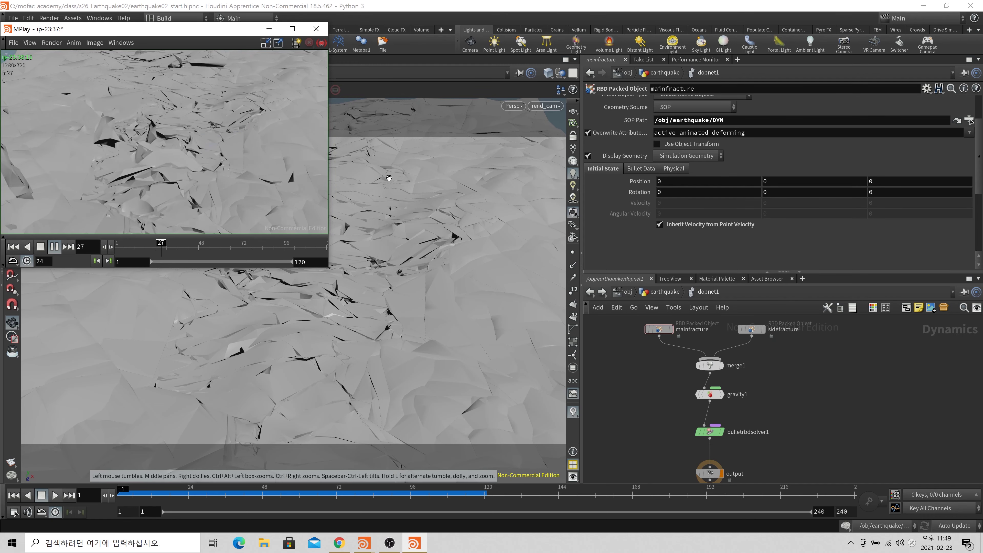
Return to the earthquake network and set attribrandomize4's global scale to 2.
{"action": "left_click", "coordinate": [663, 292]}
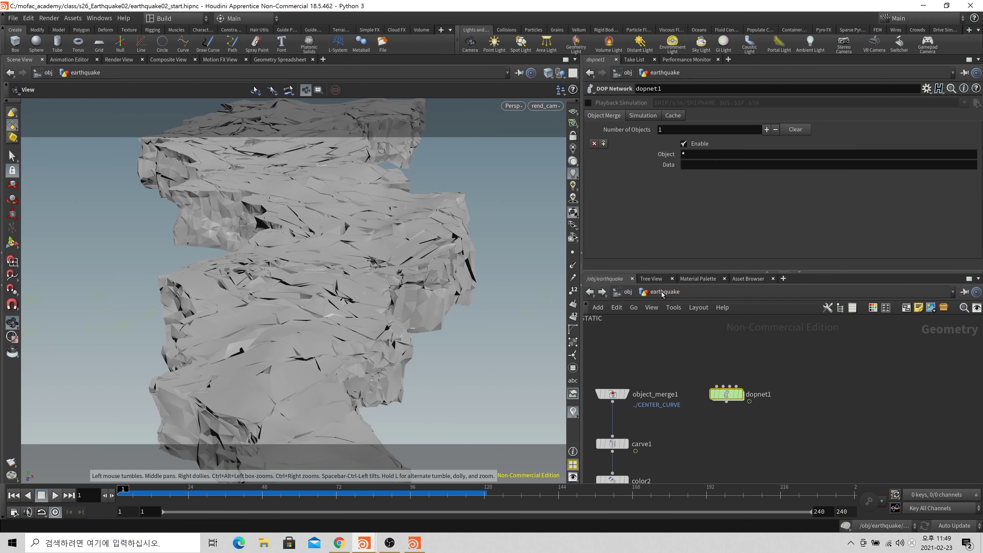
{"action": "middle_click_drag", "start_coordinate": [711, 446], "coordinate": [747, 381]}
{"action": "scroll", "coordinate": [741, 395], "scroll_direction": "down", "scroll_amount": 3}
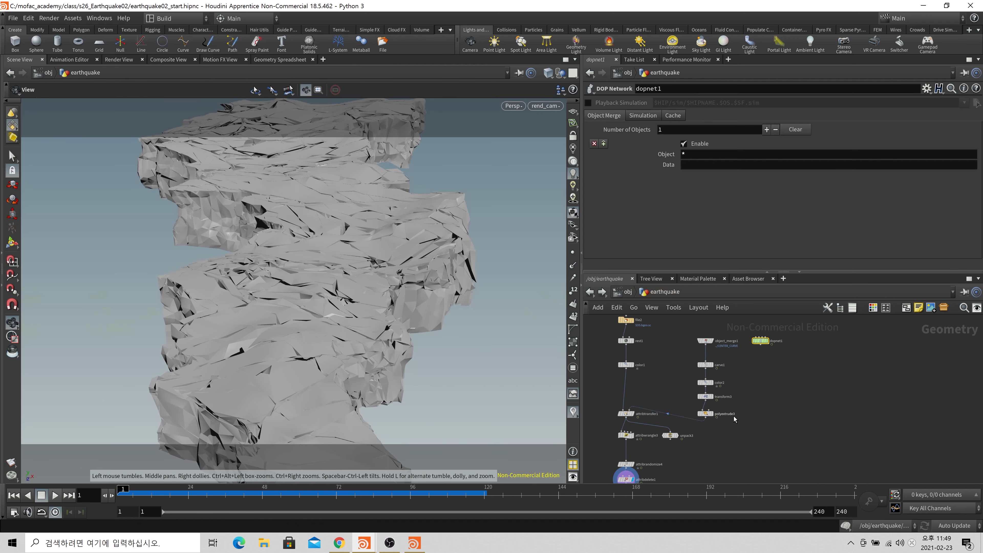
{"action": "middle_click_drag", "start_coordinate": [734, 420], "coordinate": [766, 359]}
{"action": "scroll", "coordinate": [704, 428], "scroll_direction": "up", "scroll_amount": 2}
{"action": "middle_click_drag", "start_coordinate": [686, 408], "coordinate": [719, 397]}
{"action": "scroll", "coordinate": [702, 395], "scroll_direction": "up", "scroll_amount": 3}
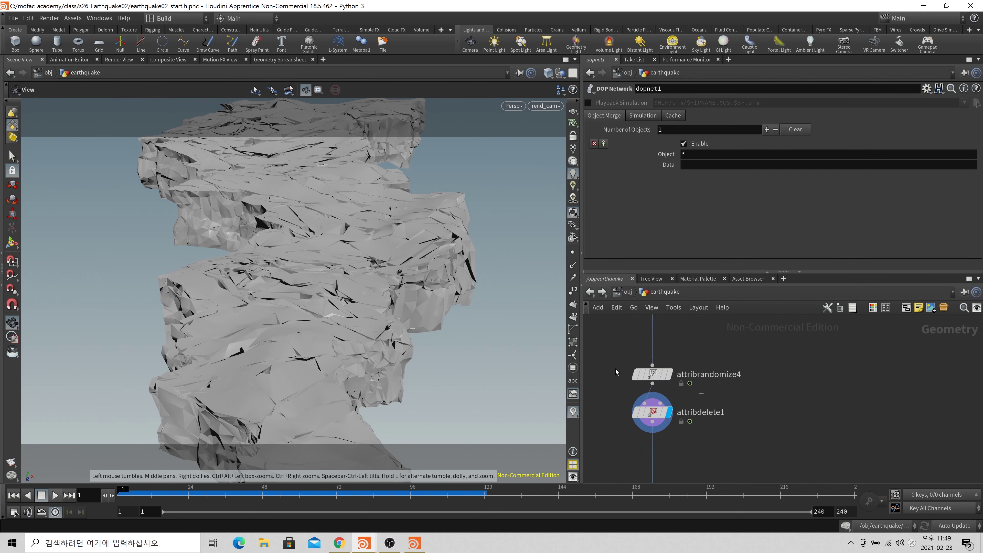
{"action": "left_click", "coordinate": [644, 373]}
{"action": "left_click", "coordinate": [678, 166]}
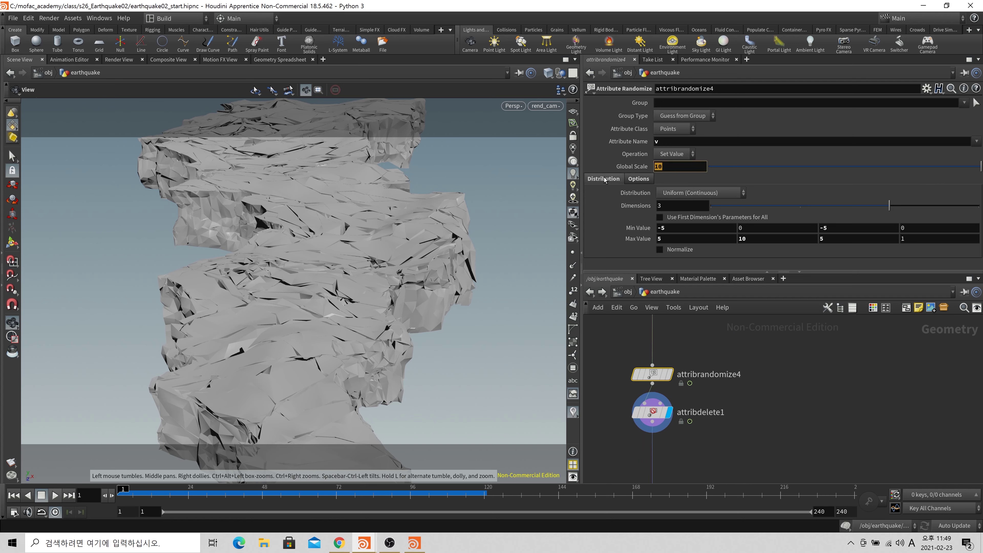
{"action": "type", "text": "2"}
{"action": "key", "text": "Return"}
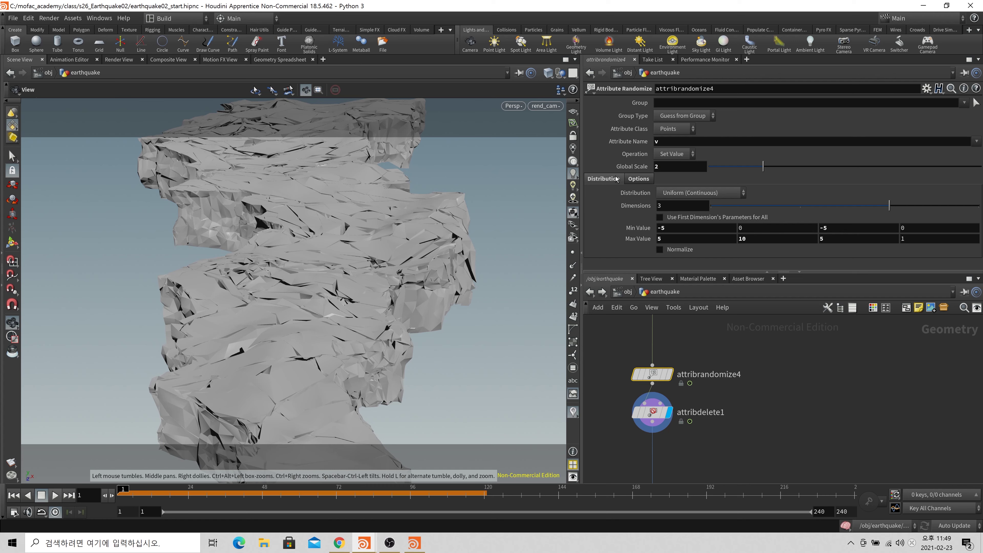
Add a Dop Import node below the DYN null without connecting it.
{"action": "scroll", "coordinate": [838, 367], "scroll_direction": "down", "scroll_amount": 3}
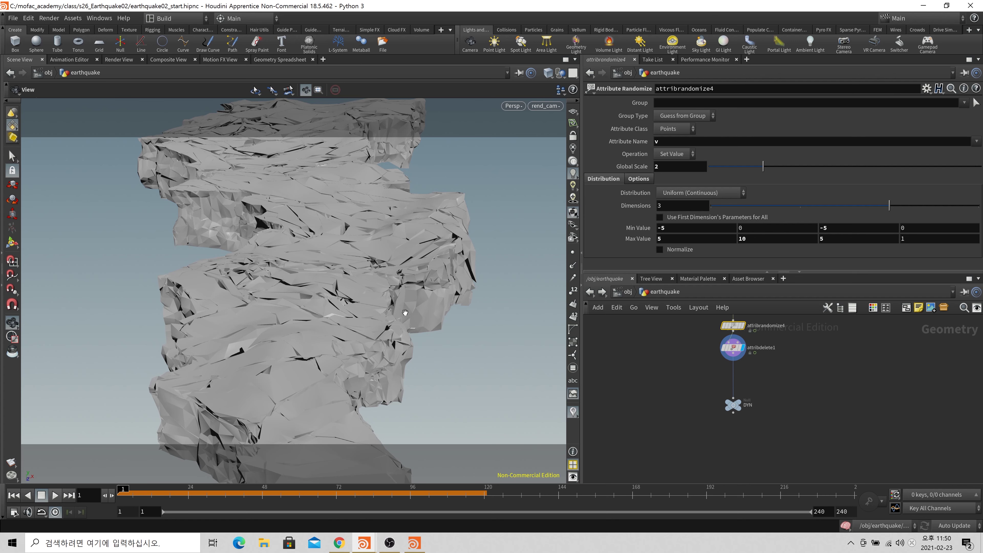
{"action": "middle_click_drag", "start_coordinate": [763, 413], "coordinate": [765, 390]}
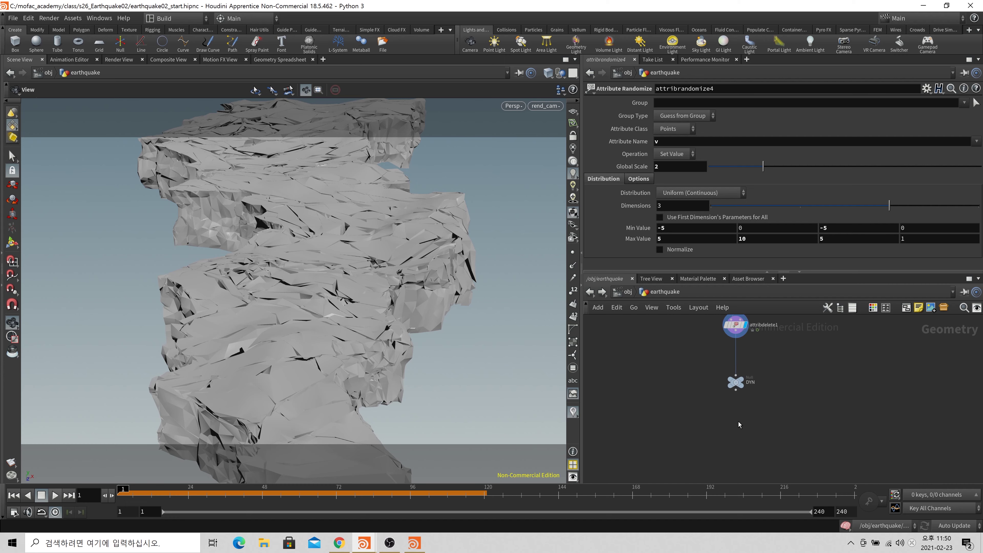
{"action": "key", "text": "Tab"}
{"action": "type", "text": "o"}
{"action": "key", "text": "BackSpace"}
{"action": "type", "text": "dopimp"}
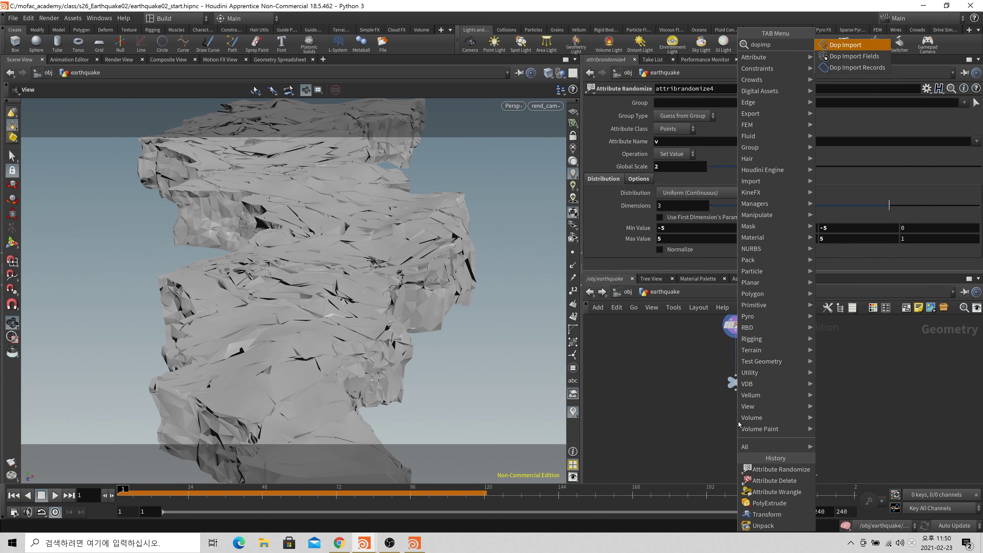
{"action": "key", "text": "Return"}
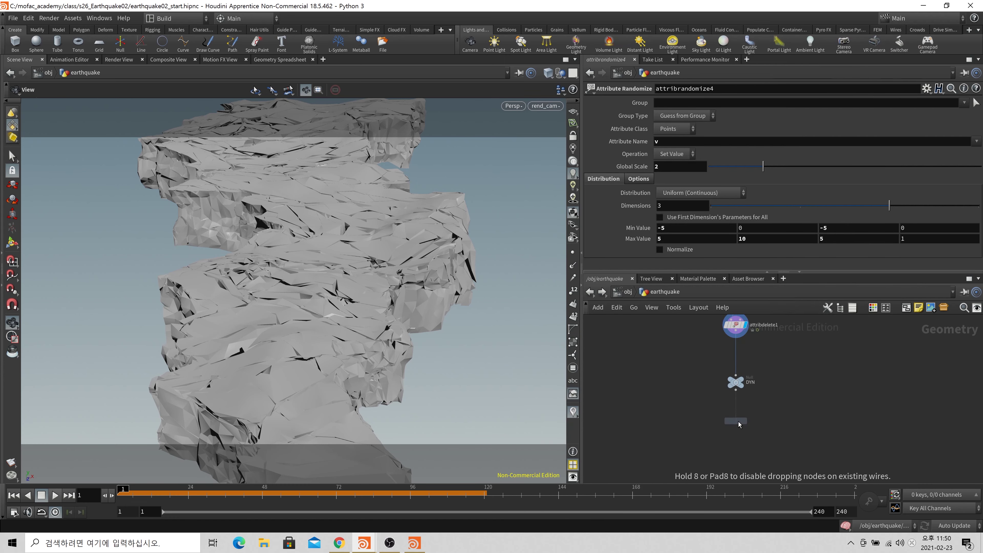
{"action": "left_click", "coordinate": [739, 424]}
{"action": "mouse_move", "coordinate": [738, 421]}
{"action": "left_mouse_down"}
{"action": "mouse_move", "coordinate": [735, 435]}
{"action": "mouse_move", "coordinate": [738, 424]}
{"action": "left_mouse_up"}
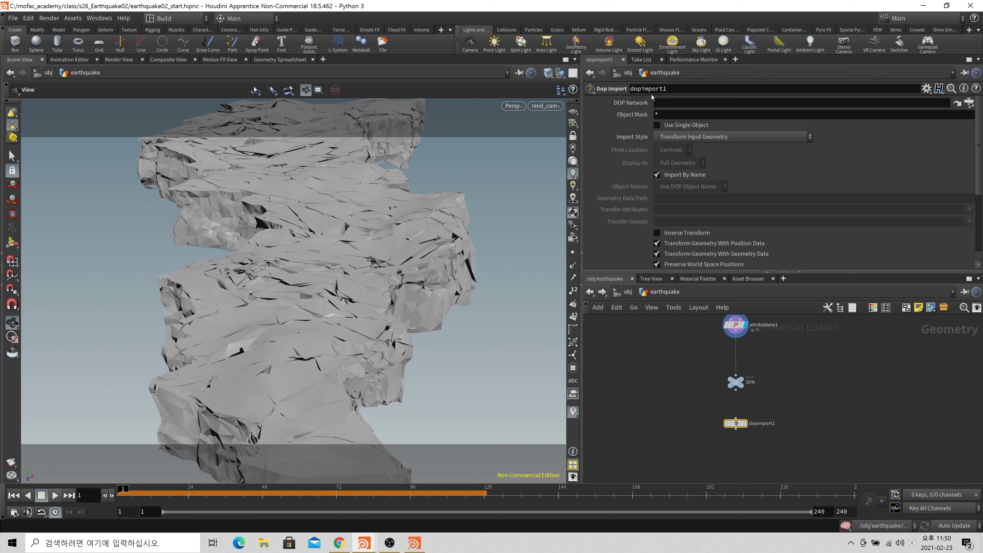
Set dopimport1's DOP network to ../dopnet1.
{"action": "scroll", "coordinate": [868, 350], "scroll_direction": "down", "scroll_amount": 4}
{"action": "middle_click_drag", "start_coordinate": [851, 378], "coordinate": [729, 409]}
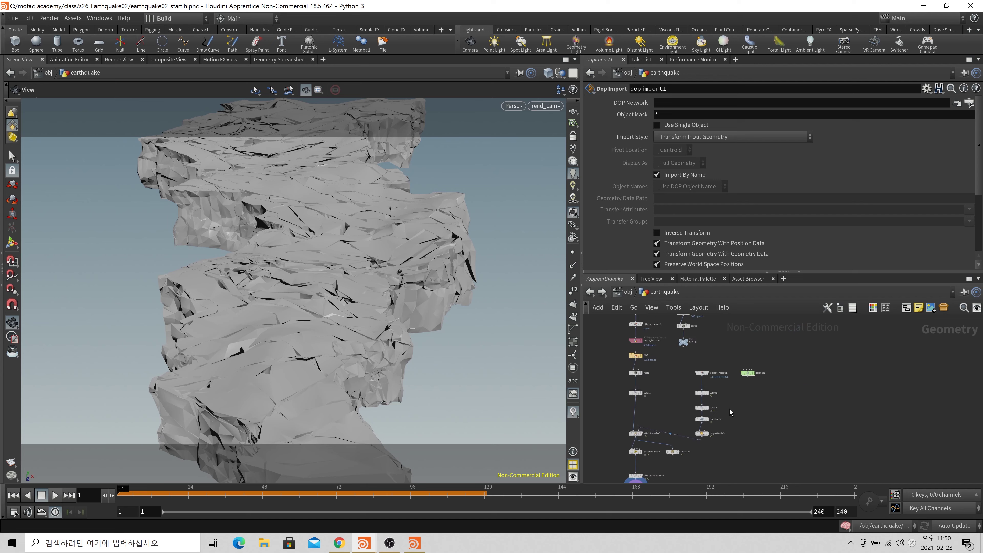
{"action": "scroll", "coordinate": [729, 409], "scroll_direction": "up", "scroll_amount": 3}
{"action": "left_click_drag", "start_coordinate": [759, 357], "coordinate": [712, 104]}
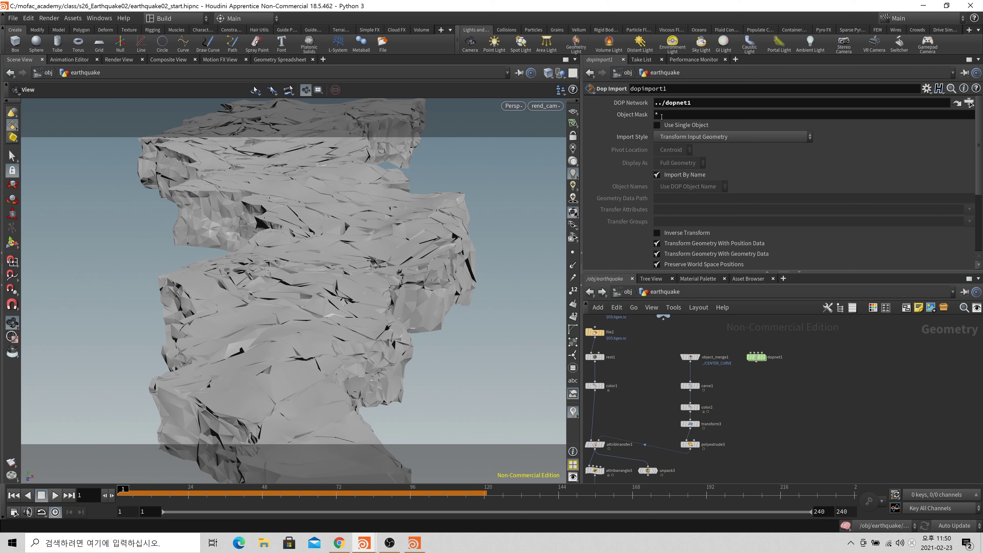
Check the names of the two RBD packed objects inside dopnet1, and return to the earthquake network.
{"action": "double_click", "coordinate": [758, 358]}
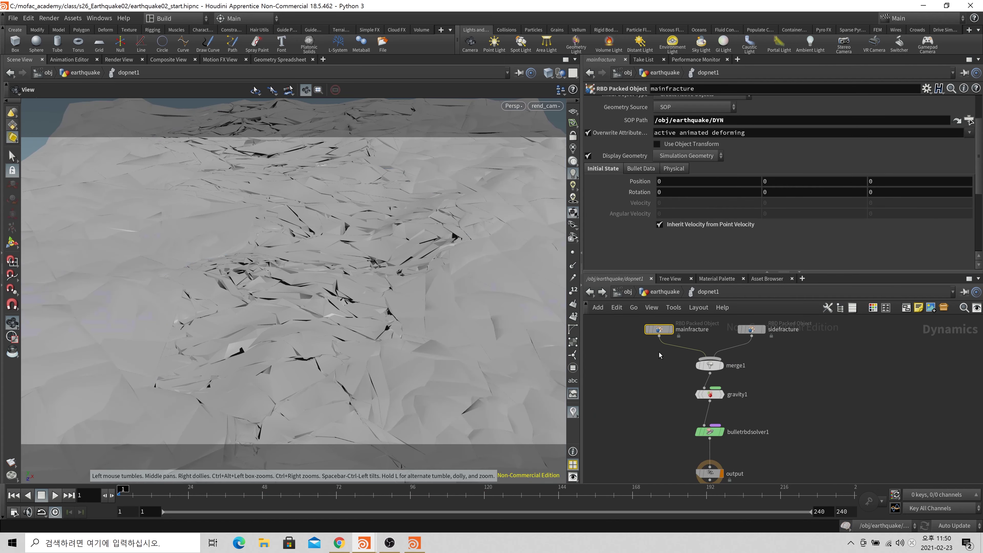
{"action": "left_click", "coordinate": [750, 329]}
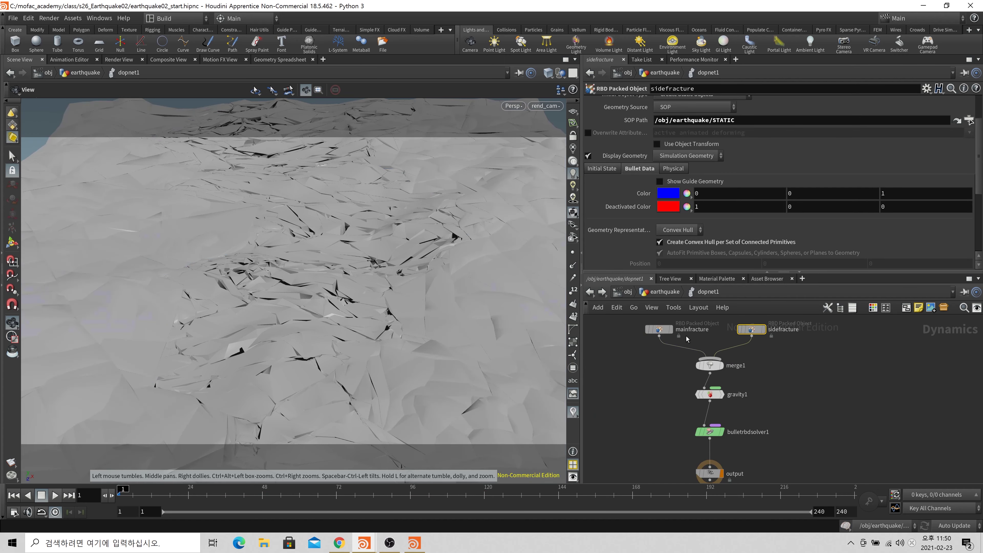
{"action": "double_click", "coordinate": [692, 329]}
{"action": "double_click", "coordinate": [785, 330]}
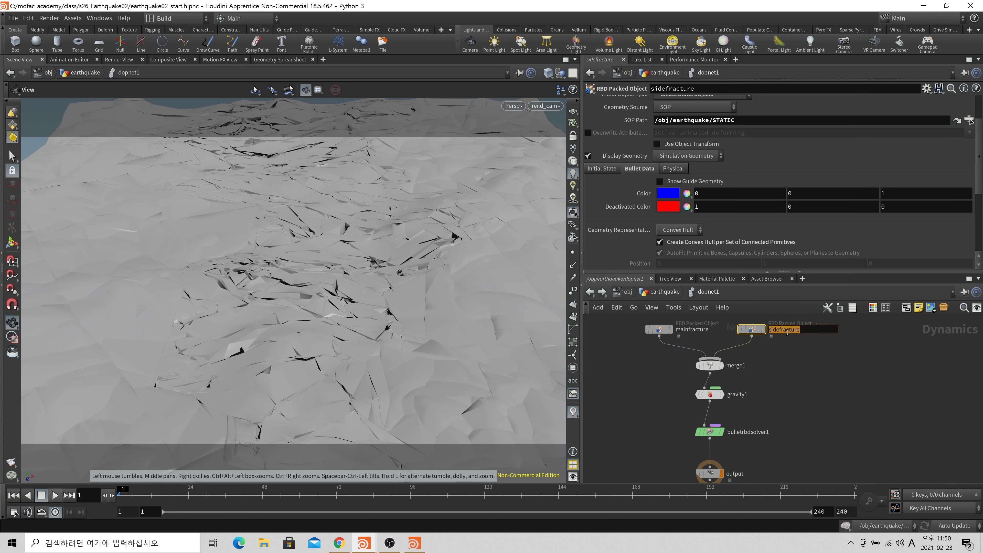
{"action": "left_click", "coordinate": [785, 345]}
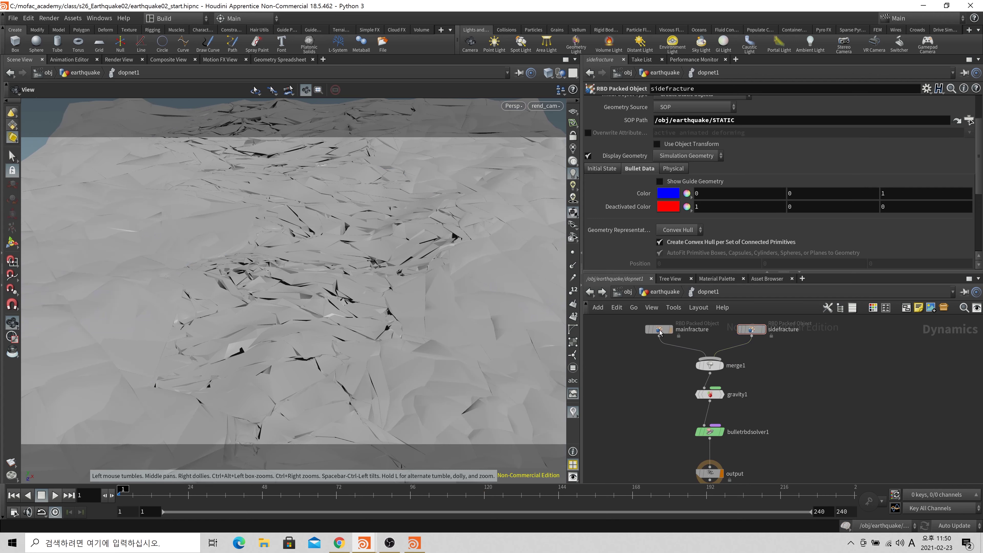
{"action": "left_click", "coordinate": [655, 292]}
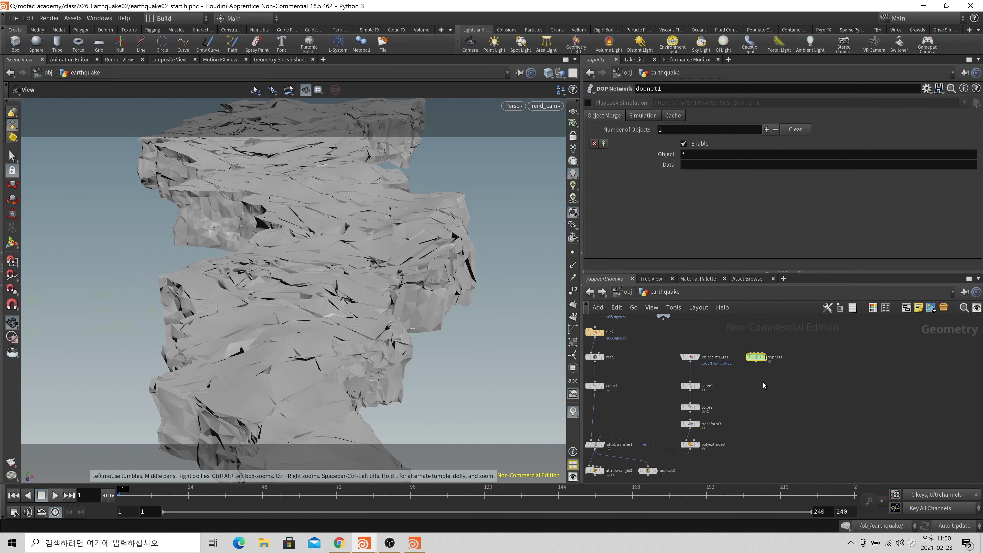
Display dopimport1 and set its object mask to mainfracture.
{"action": "scroll", "coordinate": [700, 405], "scroll_direction": "down", "scroll_amount": 3}
{"action": "middle_click_drag", "start_coordinate": [687, 480], "coordinate": [735, 338]}
{"action": "scroll", "coordinate": [689, 402], "scroll_direction": "up", "scroll_amount": 3}
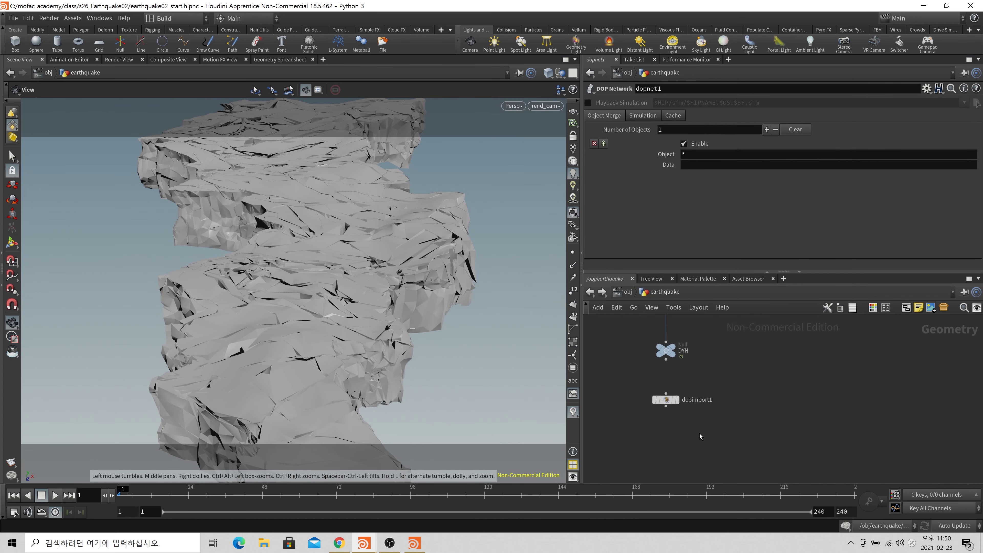
{"action": "left_click", "coordinate": [666, 400]}
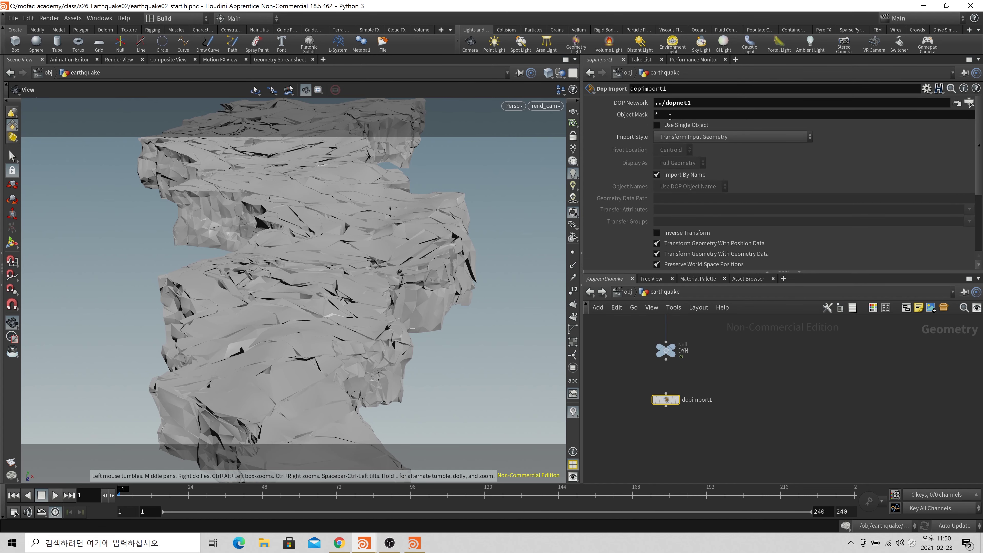
{"action": "left_click", "coordinate": [692, 114]}
{"action": "left_click", "coordinate": [677, 399]}
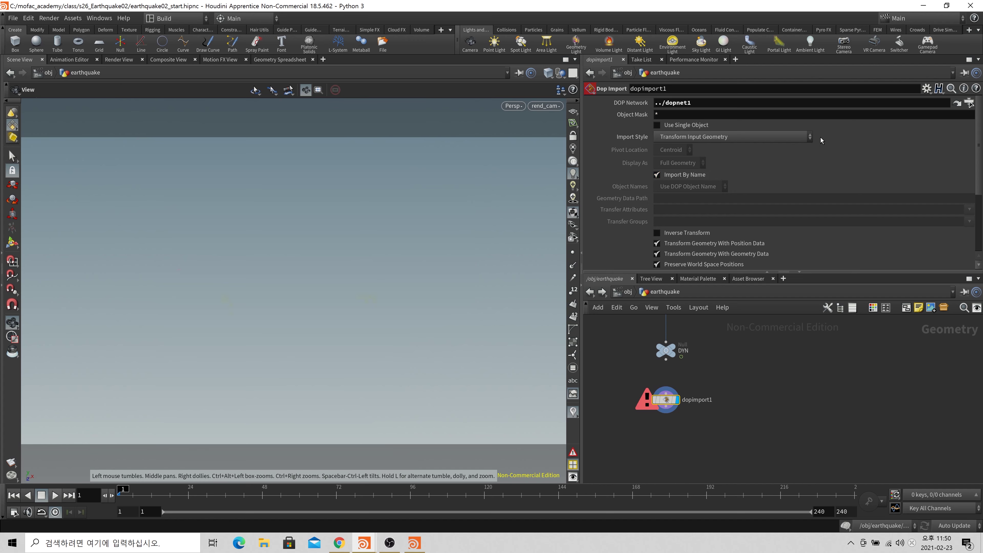
{"action": "left_click", "coordinate": [632, 115]}
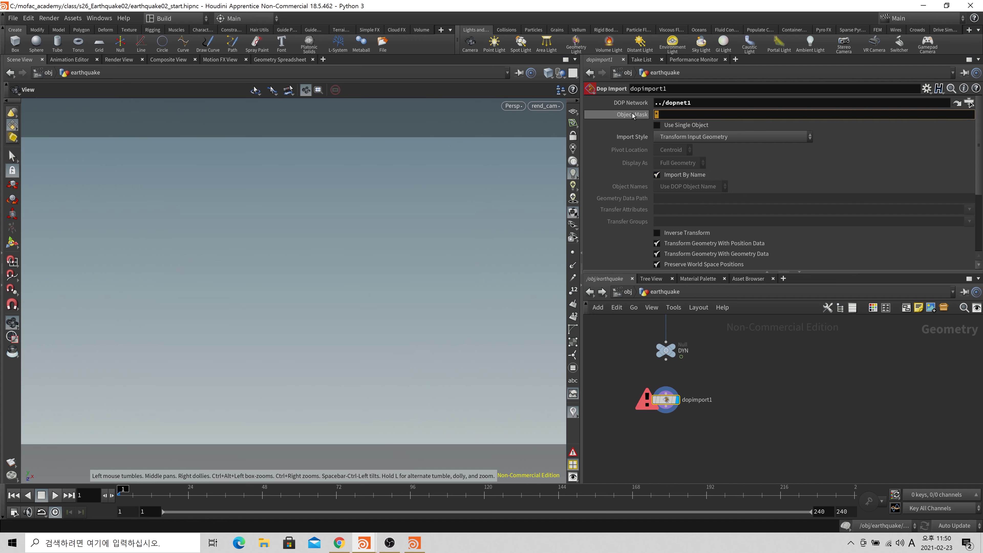
{"action": "type", "text": "main"}
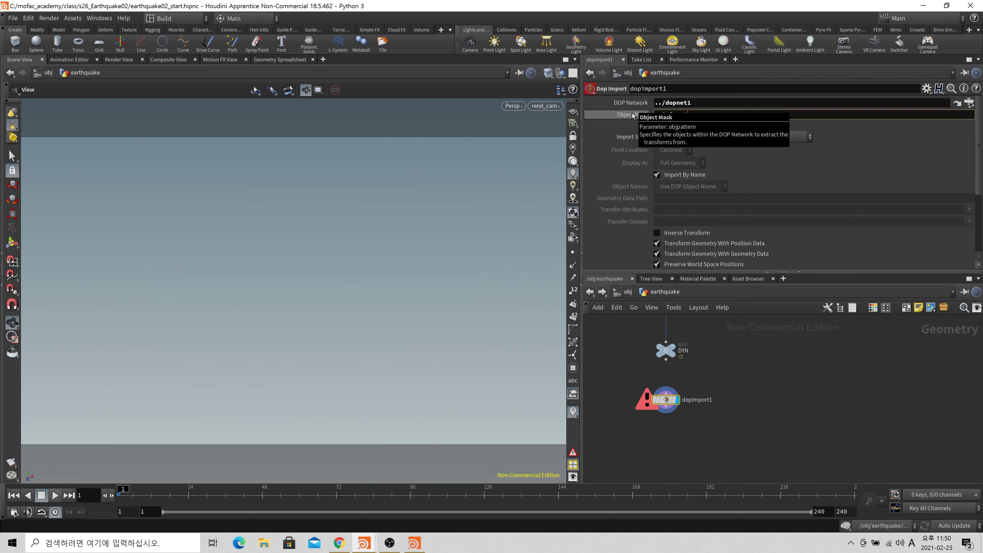
{"action": "type", "text": "fracture"}
{"action": "key", "text": "Return"}
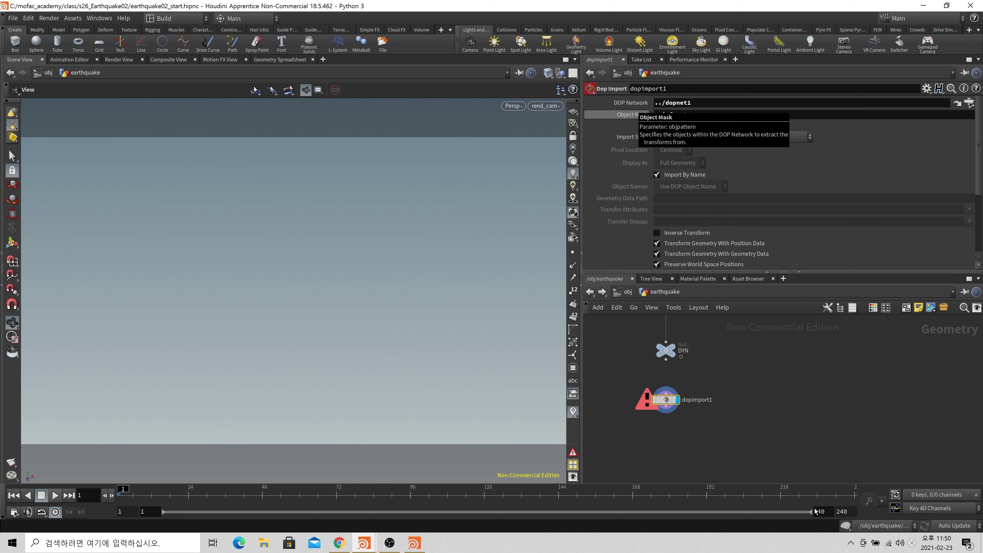
{"action": "left_click", "coordinate": [805, 417]}
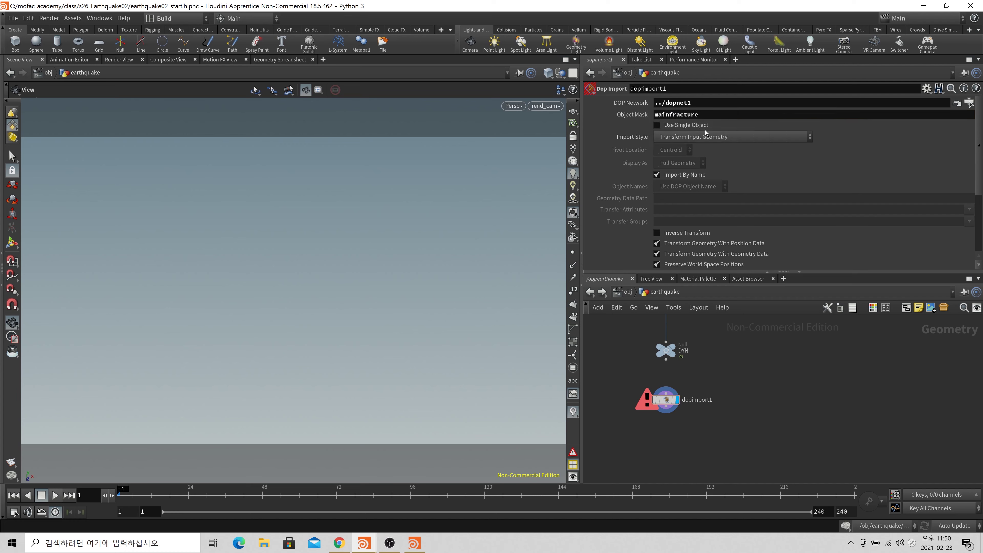
Set dopimport1's import style to Fetch Geometry from DOP Network and check the fetched pieces in the viewport.
{"action": "left_click", "coordinate": [688, 141]}
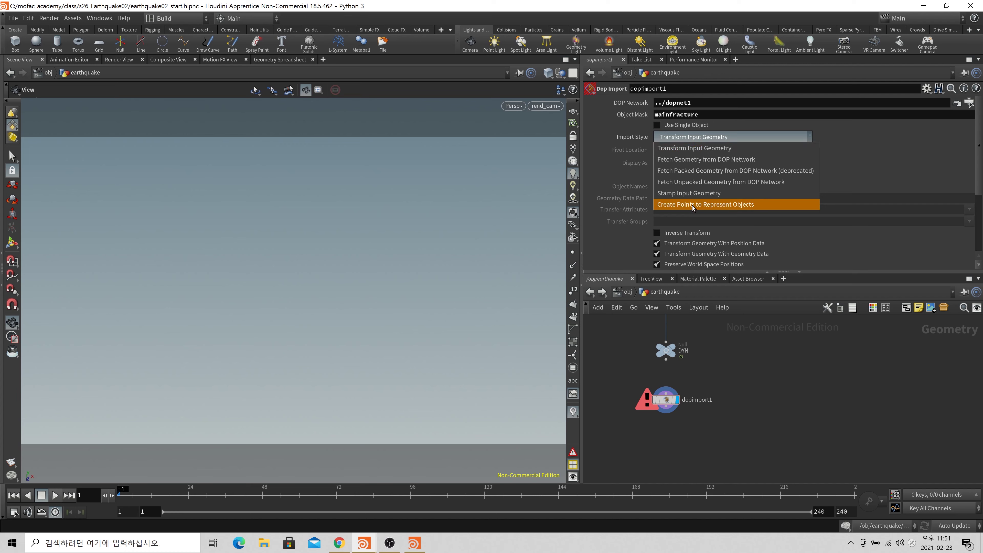
{"action": "left_click", "coordinate": [697, 166]}
{"action": "key", "text": "w"}
{"action": "key", "text": "w"}
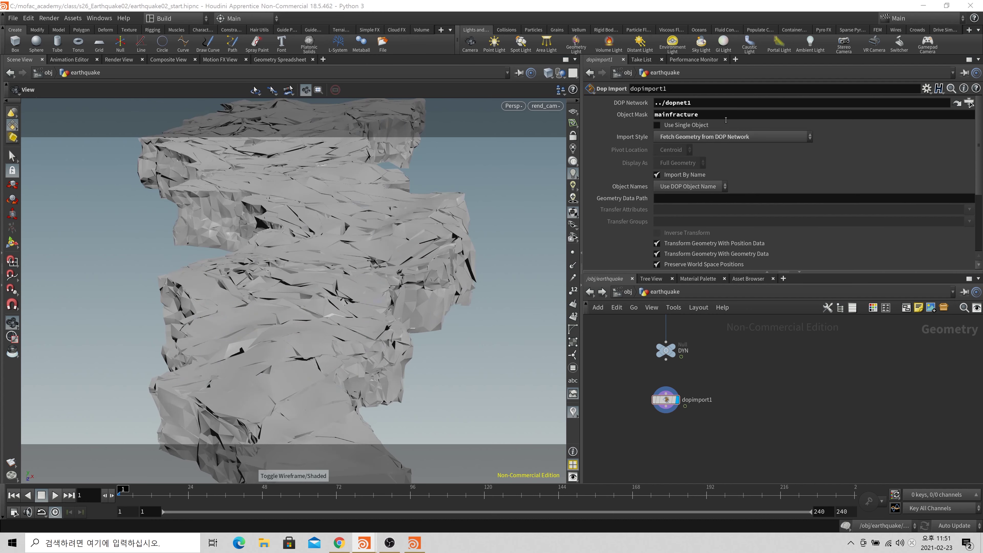
Try * as dopimport1's object mask to compare all objects, and restore the mask to mainfracture.
{"action": "double_click", "coordinate": [676, 114]}
{"action": "type", "text": "*"}
{"action": "key", "text": "Return"}
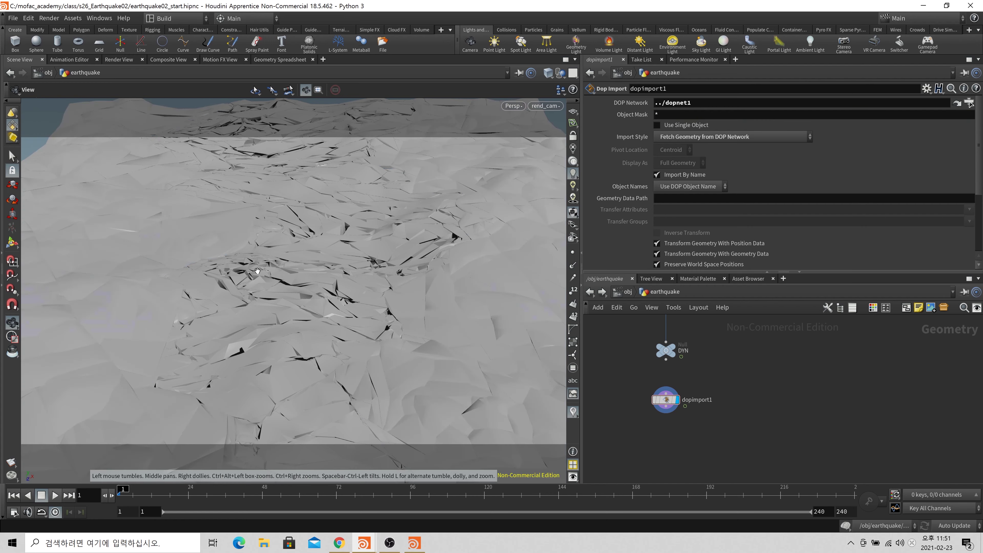
{"action": "type", "text": "m"}
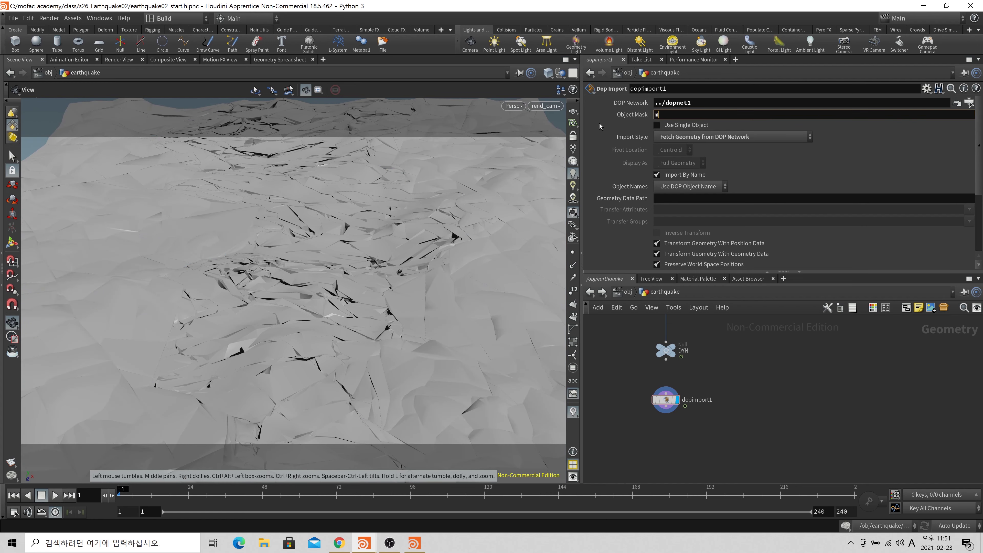
{"action": "type", "text": "ainfracture"}
{"action": "key", "text": "Return"}
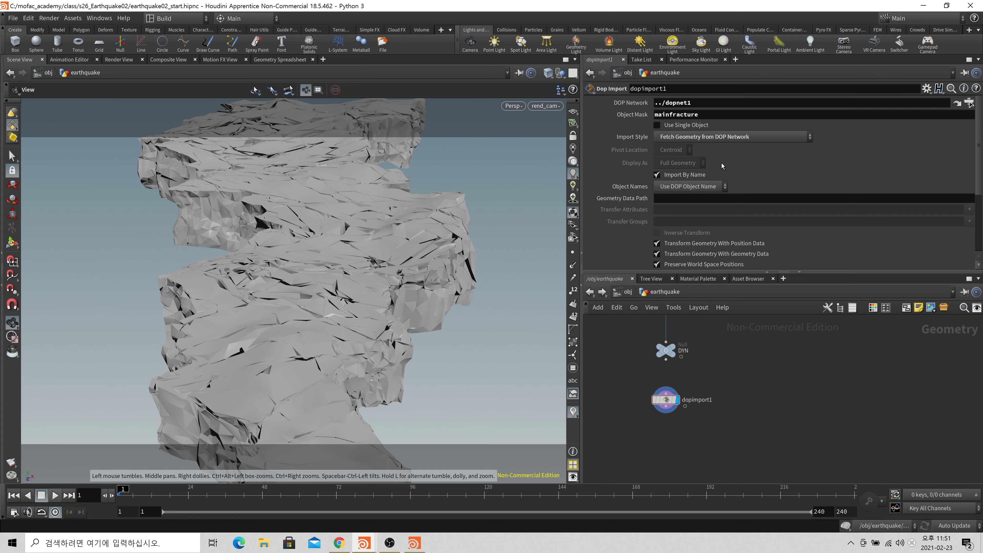
Set dopimport1's import style to Create Points to Represent Objects.
{"action": "left_click", "coordinate": [734, 137]}
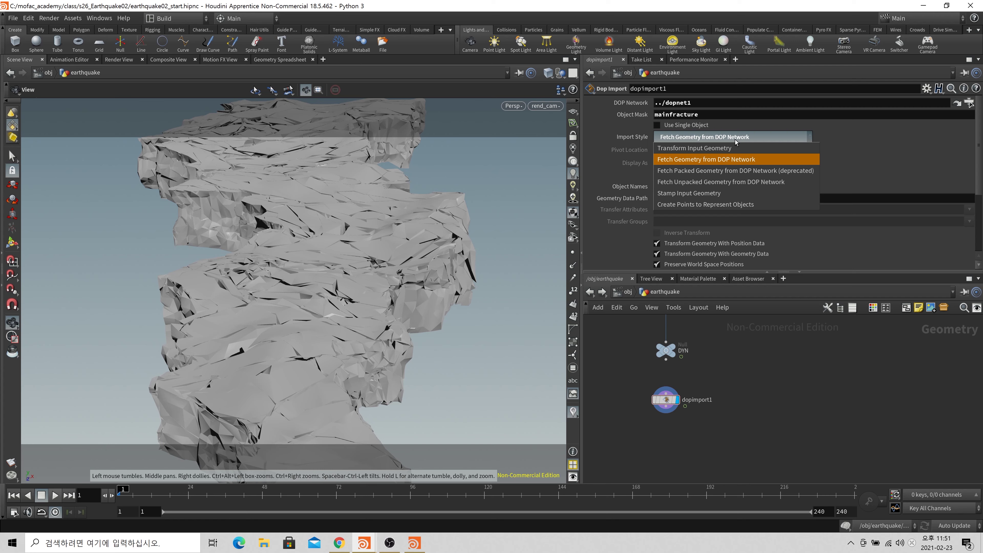
{"action": "left_click", "coordinate": [737, 204]}
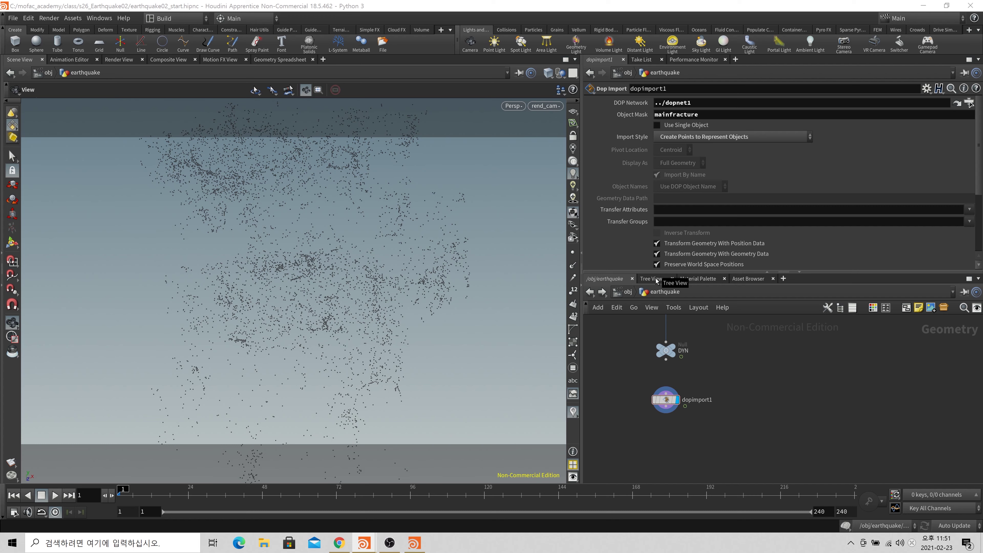
Add a ROP Geometry Output node below dopimport1 and wire dopimport1 into its input.
{"action": "key", "text": "Tab"}
{"action": "type", "text": "ropge"}
{"action": "key", "text": "Return"}
{"action": "left_click", "coordinate": [669, 447]}
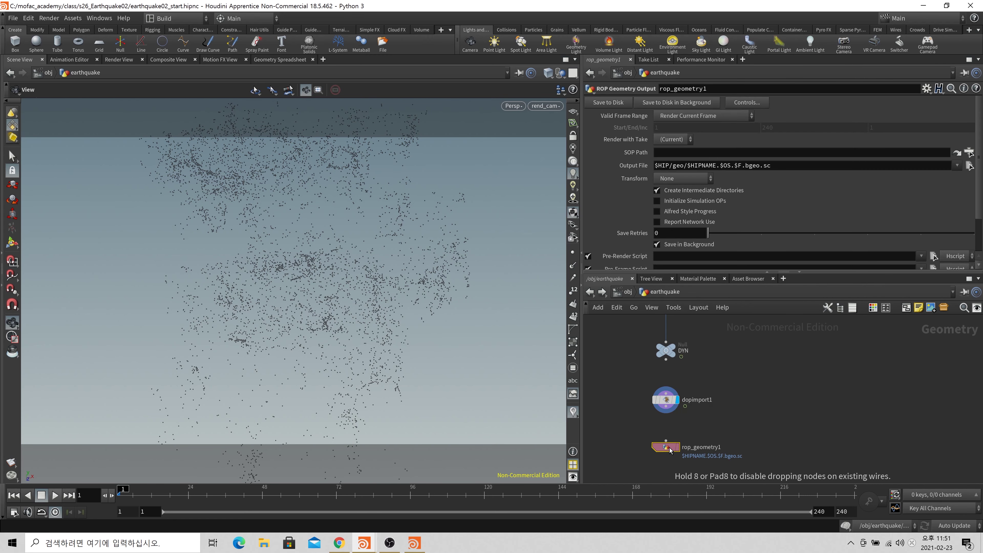
{"action": "left_click_drag", "start_coordinate": [665, 413], "coordinate": [666, 440]}
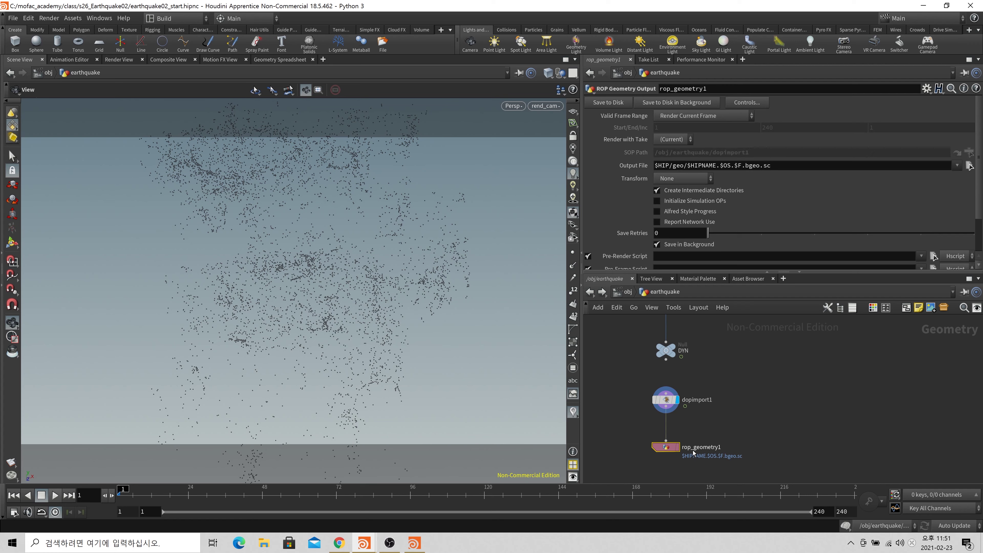
Rename the ROP Geometry Output node as ftracture_pt.
{"action": "double_click", "coordinate": [701, 447]}
{"action": "type", "text": "ftracu"}
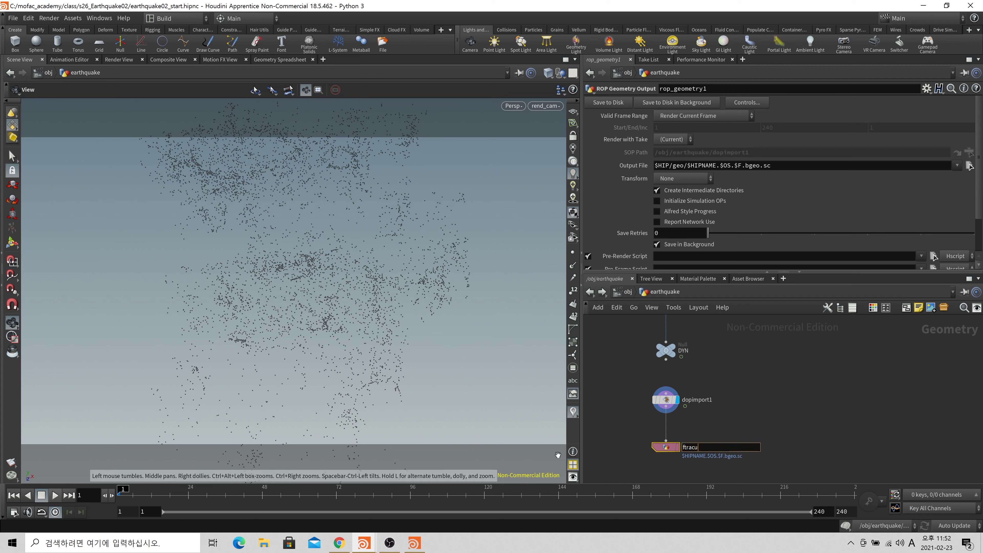
{"action": "key", "text": "BackSpace"}
{"action": "type", "text": "ture_pt"}
{"action": "key", "text": "Return"}
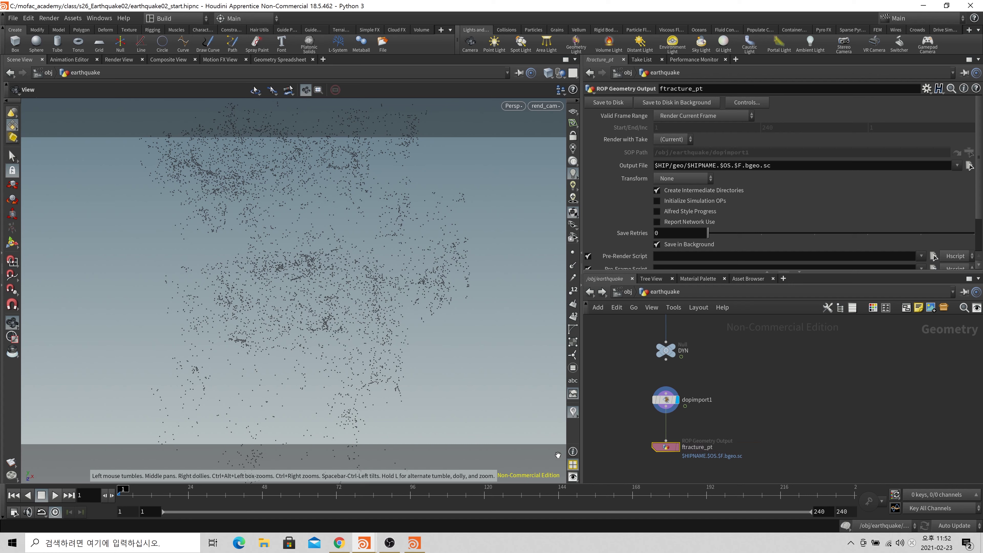
Set ftracture_pt's output file path to $HIP/geo/$OS/$OS.$F4.bgeo.sc.
{"action": "scroll", "coordinate": [744, 436], "scroll_direction": "up", "scroll_amount": 3}
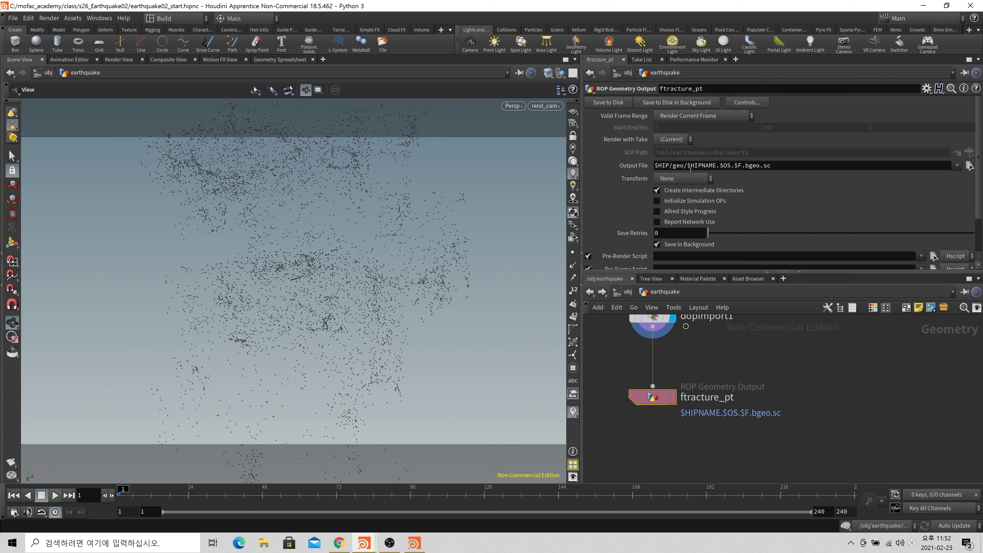
{"action": "left_click_drag", "start_coordinate": [688, 167], "coordinate": [716, 168]}
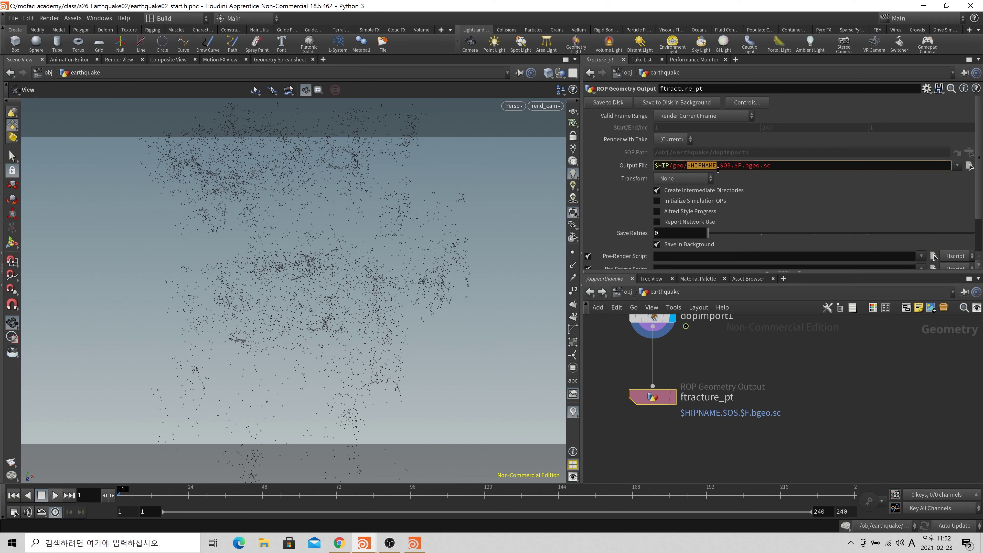
{"action": "type", "text": "$SH"}
{"action": "key", "text": "BackSpace"}
{"action": "key", "text": "BackSpace"}
{"action": "type", "text": "S"}
{"action": "key", "text": "BackSpace"}
{"action": "type", "text": "S"}
{"action": "key", "text": "BackSpace"}
{"action": "type", "text": "S"}
{"action": "key", "text": "BackSpace"}
{"action": "type", "text": "OS/"}
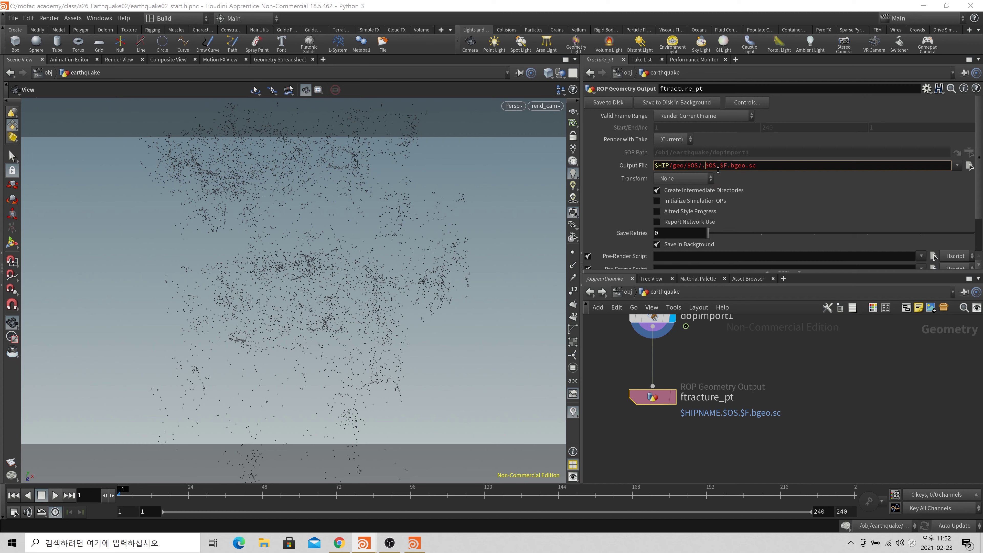
{"action": "key", "text": "BackSpace"}
{"action": "type", "text": "4"}
{"action": "key", "text": "Return"}
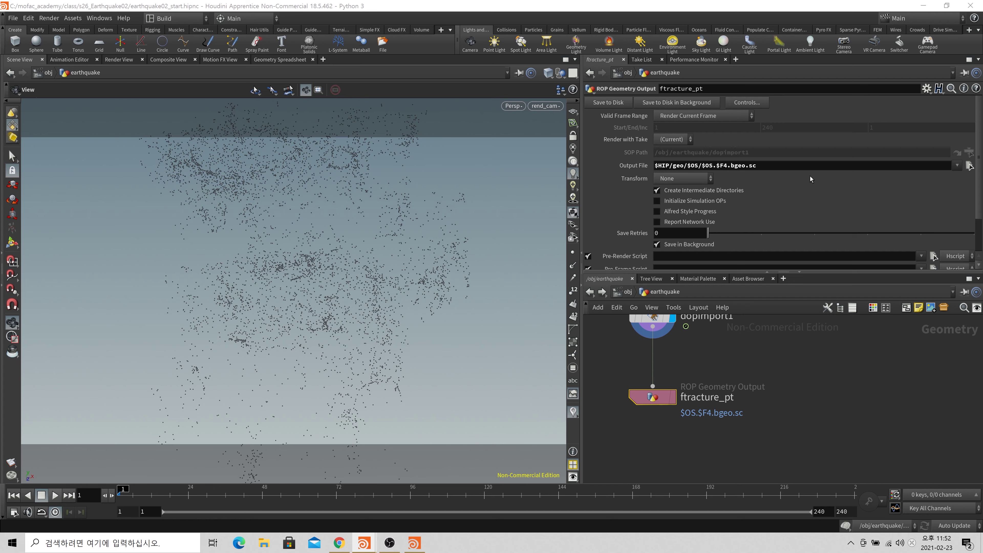
Set ftracture_pt's valid frame range to Render Frame Range and save the point cache to disk.
{"action": "left_click", "coordinate": [737, 121]}
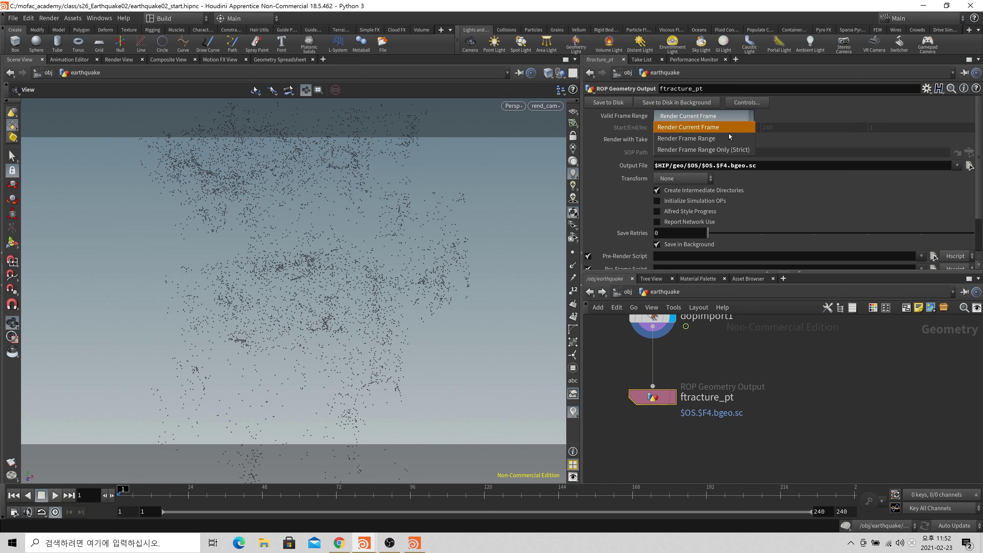
{"action": "left_click", "coordinate": [687, 144]}
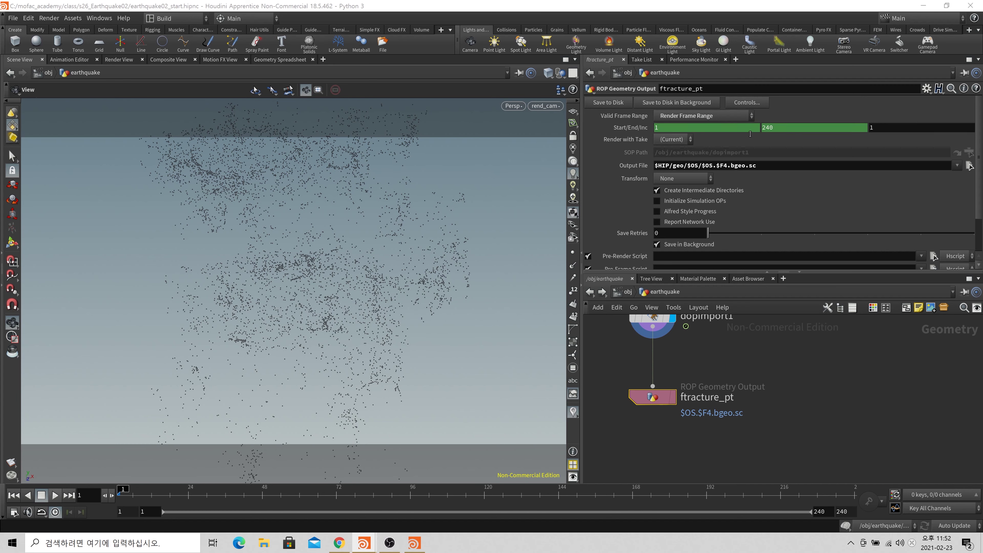
{"action": "left_click", "coordinate": [608, 105]}
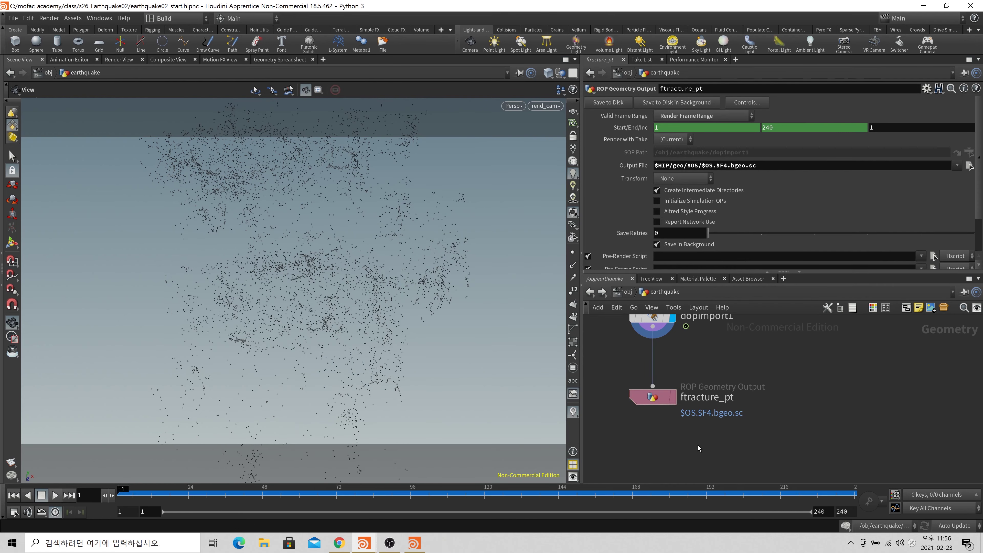
Add a File node directly below ftracture_pt.
{"action": "key", "text": "Tab"}
{"action": "type", "text": "file"}
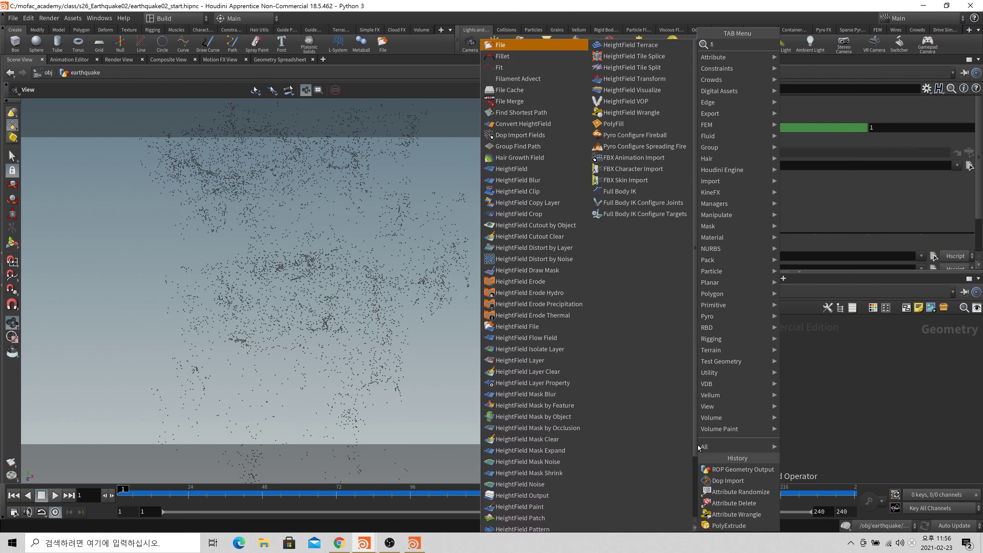
{"action": "key", "text": "Return"}
{"action": "left_click", "coordinate": [698, 445]}
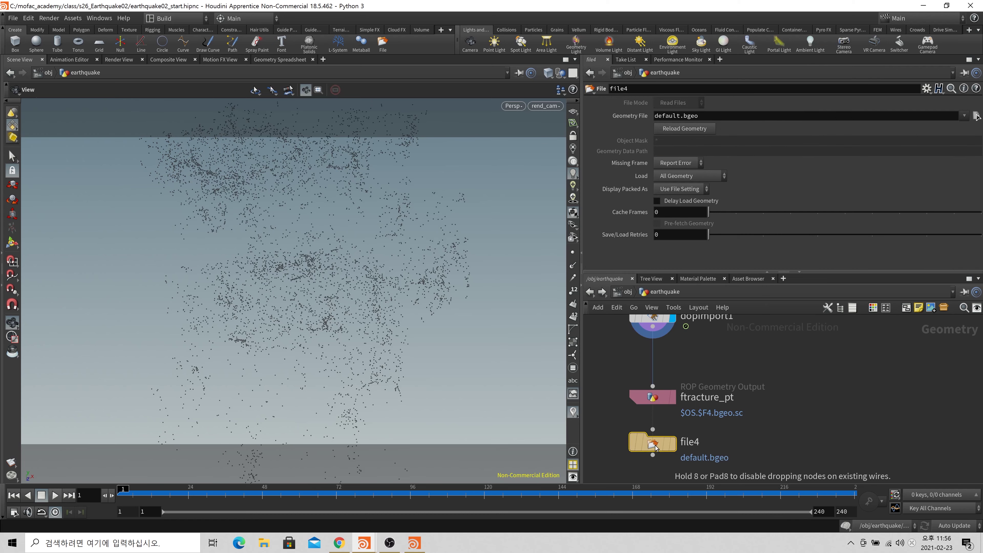
{"action": "left_click", "coordinate": [653, 448]}
Link file4's geometry file to ftracture_pt's output file path with a relative reference.
{"action": "left_click", "coordinate": [650, 396]}
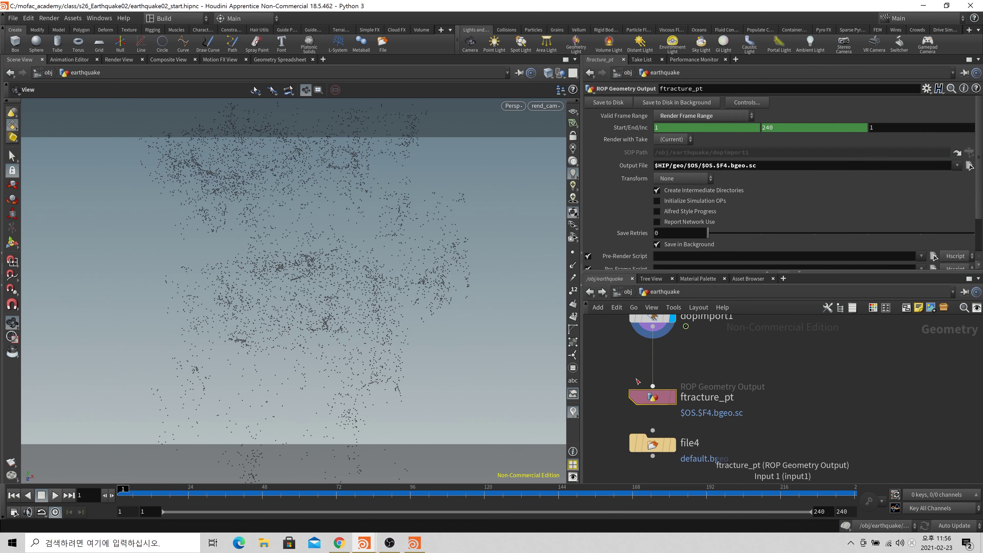
{"action": "right_click", "coordinate": [634, 166]}
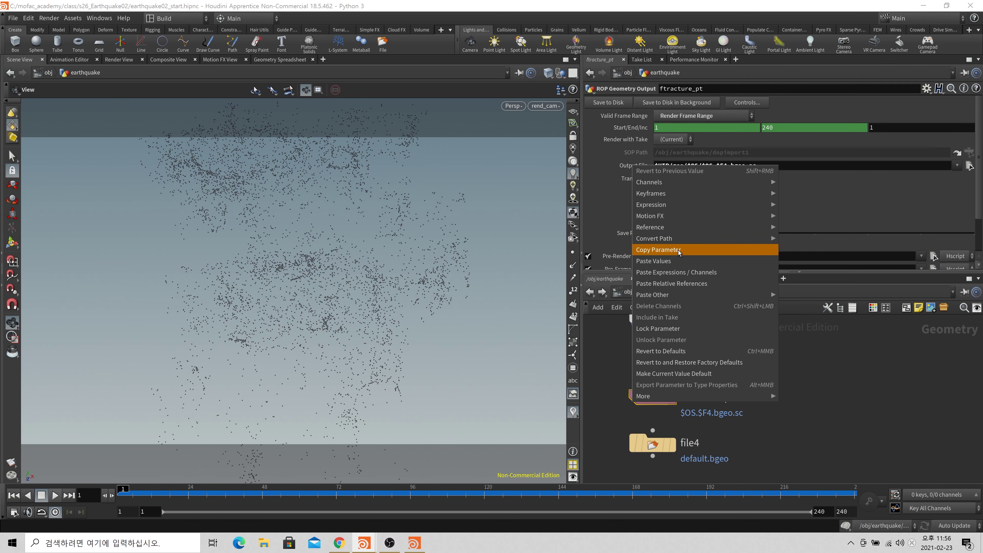
{"action": "left_click", "coordinate": [657, 249]}
{"action": "left_click", "coordinate": [652, 443]}
{"action": "right_click", "coordinate": [626, 116]}
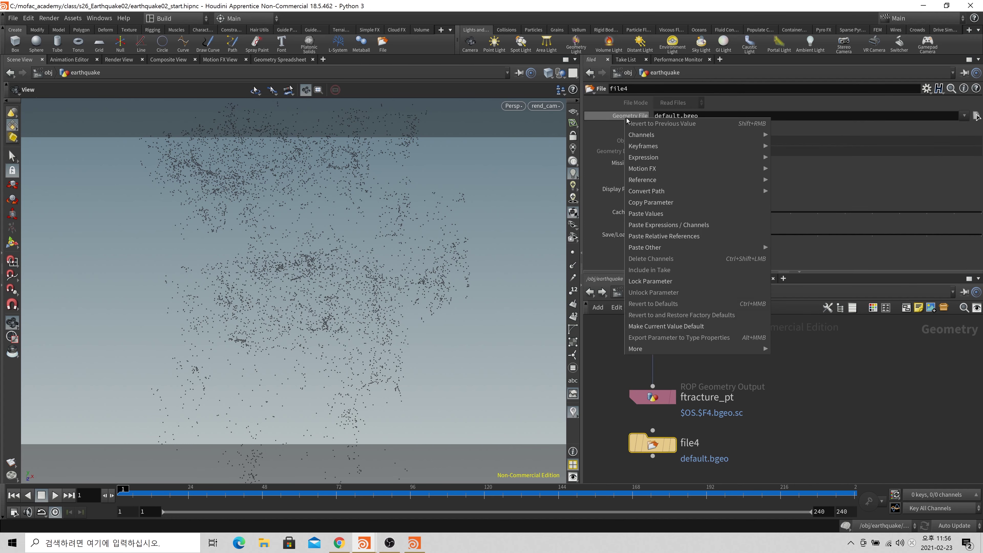
{"action": "left_click", "coordinate": [708, 236]}
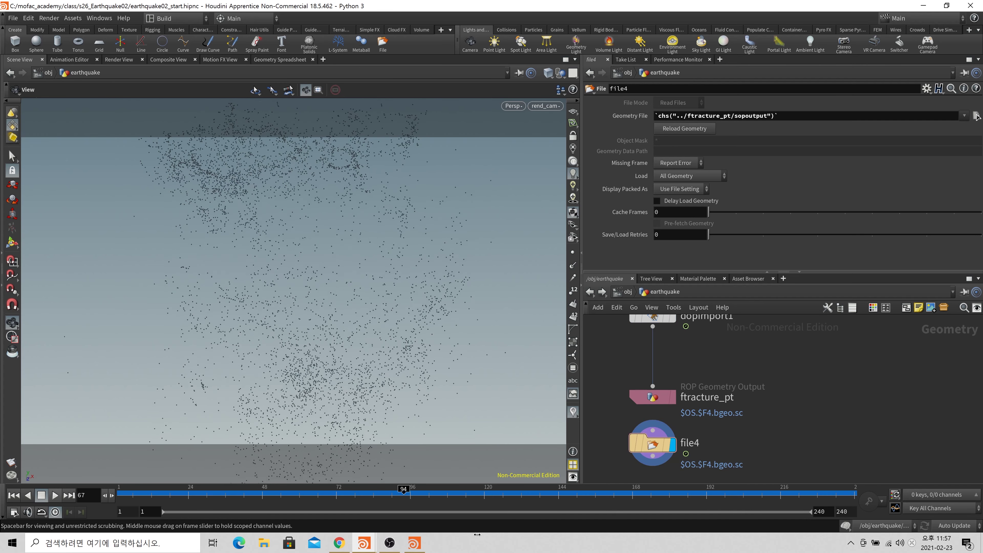
Add a Transform Pieces node below file4 and connect file4 to its second input.
{"action": "scroll", "coordinate": [615, 439], "scroll_direction": "down", "scroll_amount": 1}
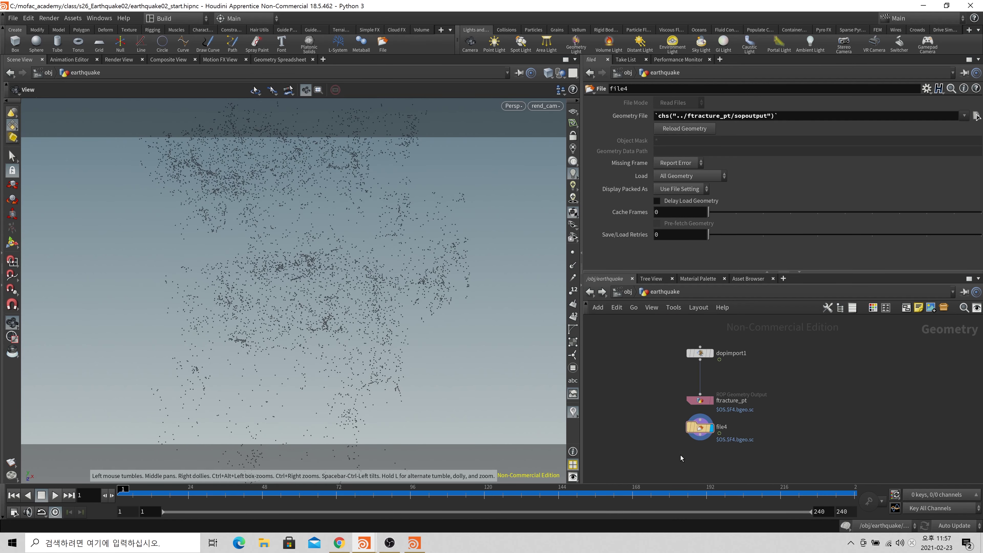
{"action": "key", "text": "Tab"}
{"action": "type", "text": "transf"}
{"action": "key", "text": "Down"}
{"action": "key", "text": "Down"}
{"action": "key", "text": "Down"}
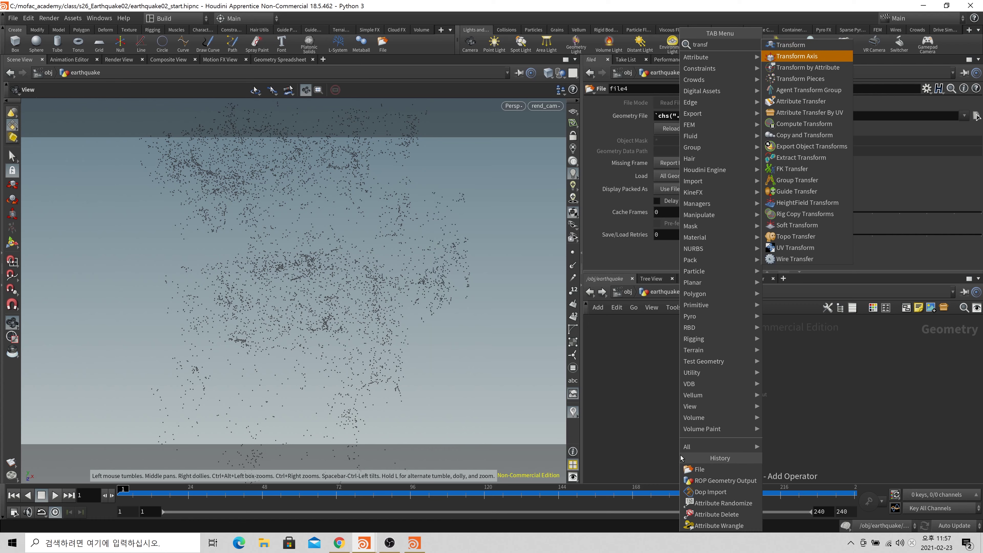
{"action": "key", "text": "Return"}
{"action": "left_click", "coordinate": [681, 455]}
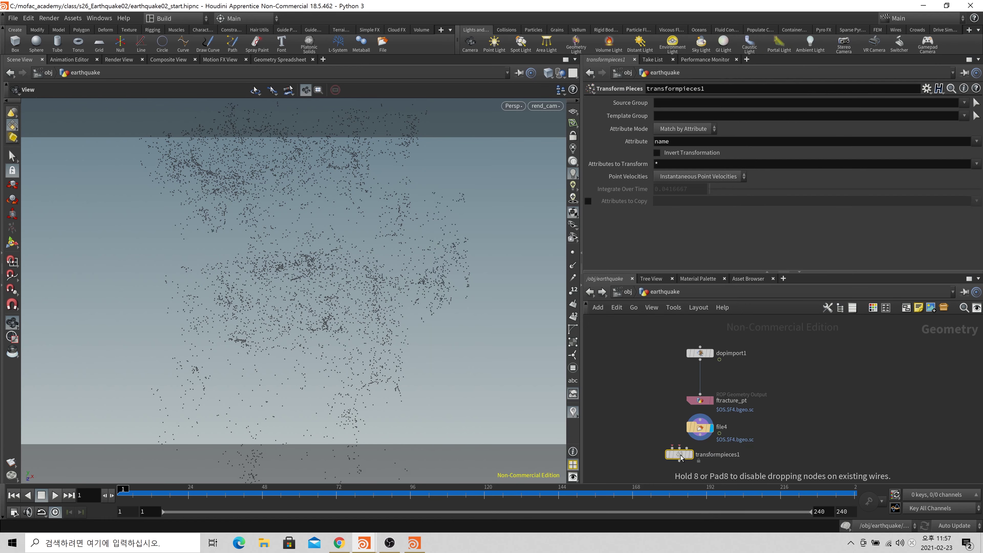
{"action": "left_click", "coordinate": [679, 448]}
{"action": "left_click_drag", "start_coordinate": [669, 454], "coordinate": [635, 467]}
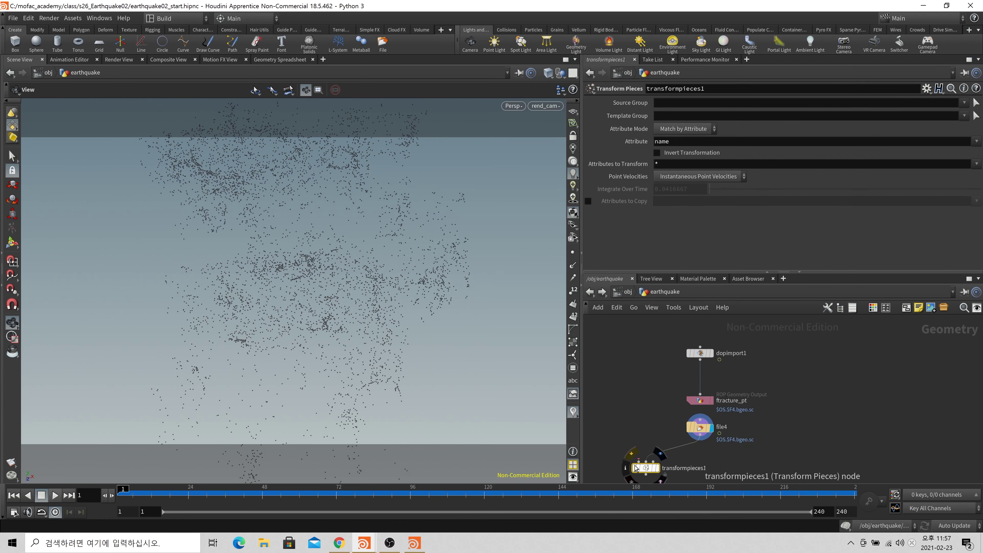
Examine the upstream geometry by displaying file2, file1 and split4 to locate the detailed main fracture pieces.
{"action": "scroll", "coordinate": [634, 466], "scroll_direction": "down", "scroll_amount": 5}
{"action": "middle_click_drag", "start_coordinate": [643, 437], "coordinate": [644, 503]}
{"action": "scroll", "coordinate": [641, 343], "scroll_direction": "up", "scroll_amount": 1}
{"action": "middle_click_drag", "start_coordinate": [641, 339], "coordinate": [646, 415]}
{"action": "scroll", "coordinate": [675, 413], "scroll_direction": "up", "scroll_amount": 8}
{"action": "left_click", "coordinate": [689, 382]}
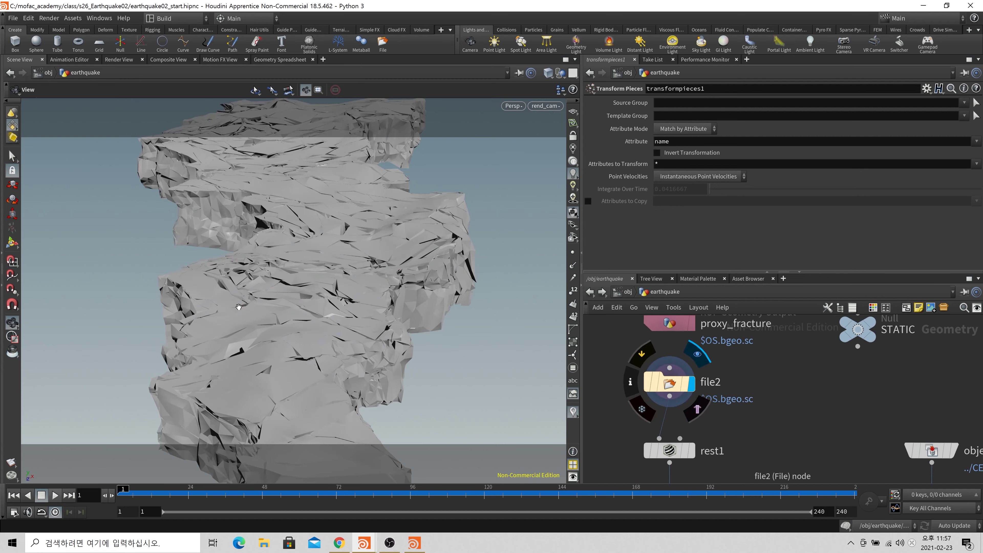
{"action": "scroll", "coordinate": [740, 391], "scroll_direction": "down", "scroll_amount": 3}
{"action": "middle_click_drag", "start_coordinate": [740, 449], "coordinate": [762, 550]}
{"action": "scroll", "coordinate": [761, 428], "scroll_direction": "down", "scroll_amount": 4}
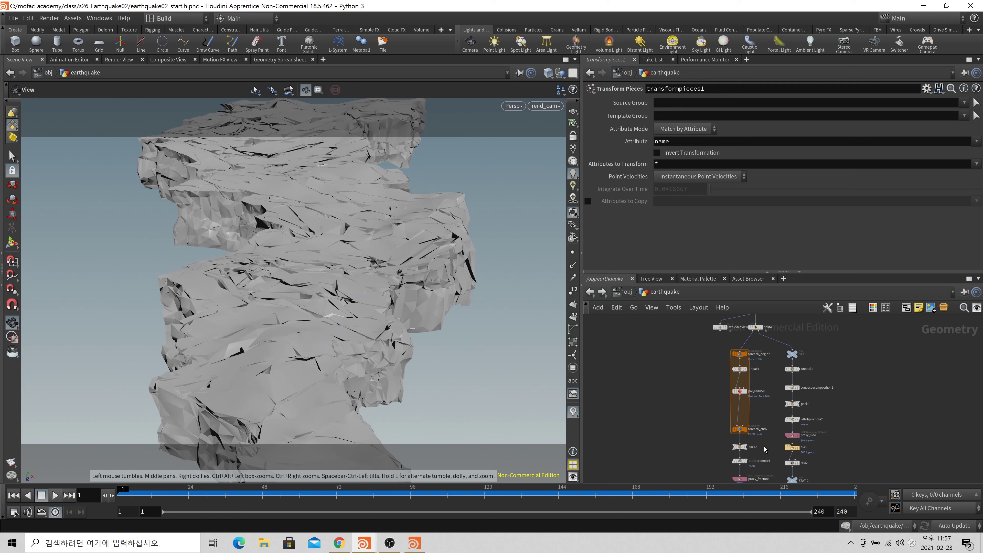
{"action": "middle_click_drag", "start_coordinate": [739, 329], "coordinate": [737, 400]}
{"action": "scroll", "coordinate": [738, 375], "scroll_direction": "up", "scroll_amount": 4}
{"action": "mouse_move", "coordinate": [779, 383]}
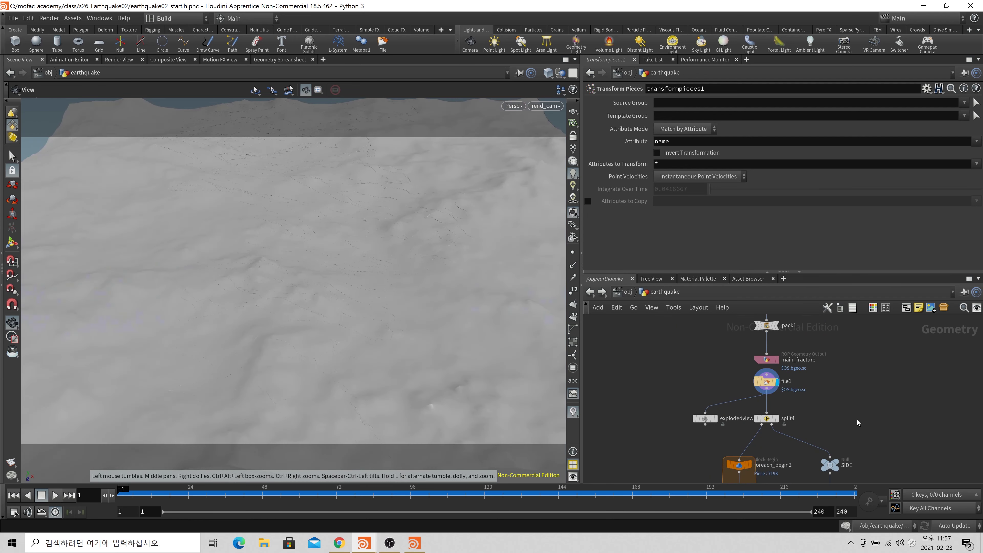
{"action": "middle_click_drag", "start_coordinate": [830, 451], "coordinate": [811, 389]}
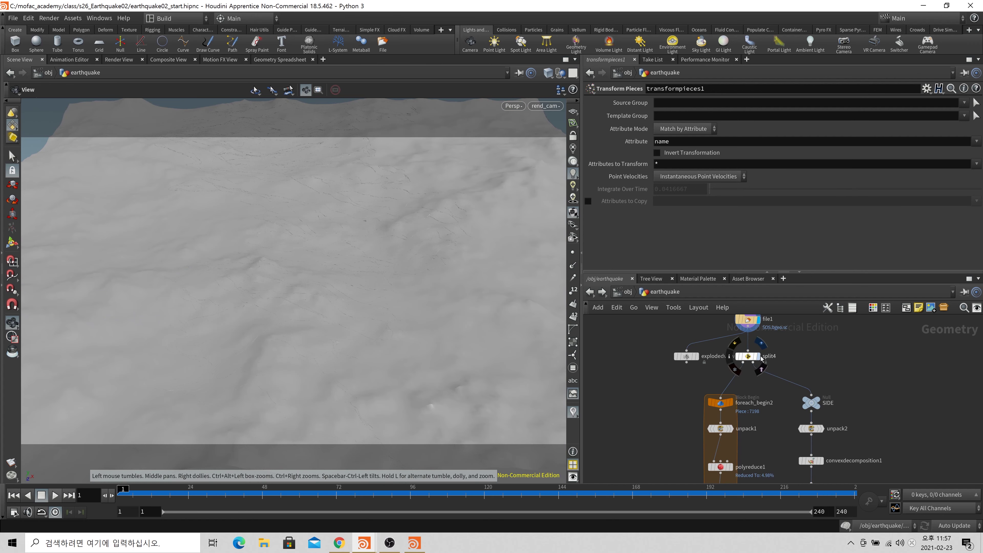
{"action": "left_click", "coordinate": [760, 343]}
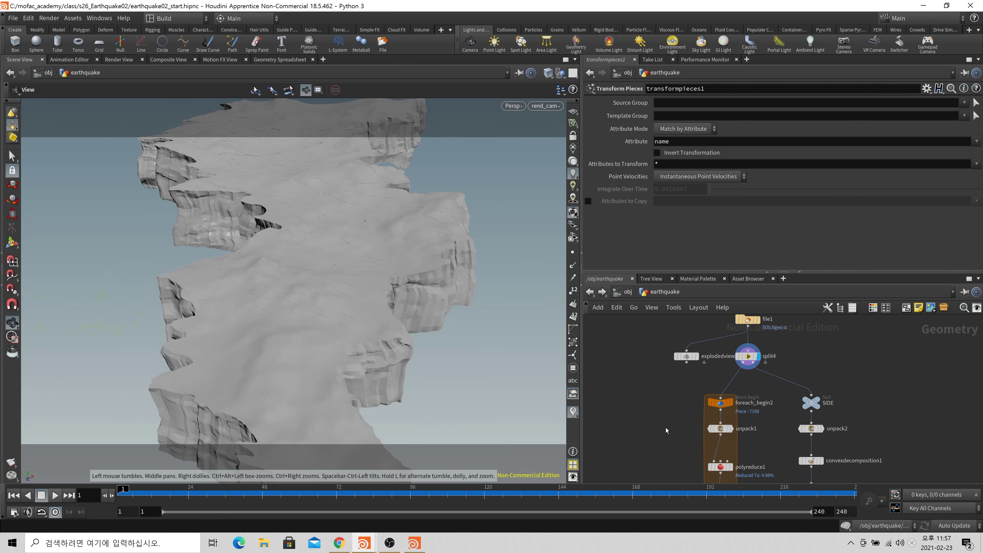
Add a Null node wired to split4's first output and place it clear of the foreach block.
{"action": "key", "text": "Tab"}
{"action": "type", "text": "null"}
{"action": "key", "text": "Return"}
{"action": "left_click", "coordinate": [640, 405]}
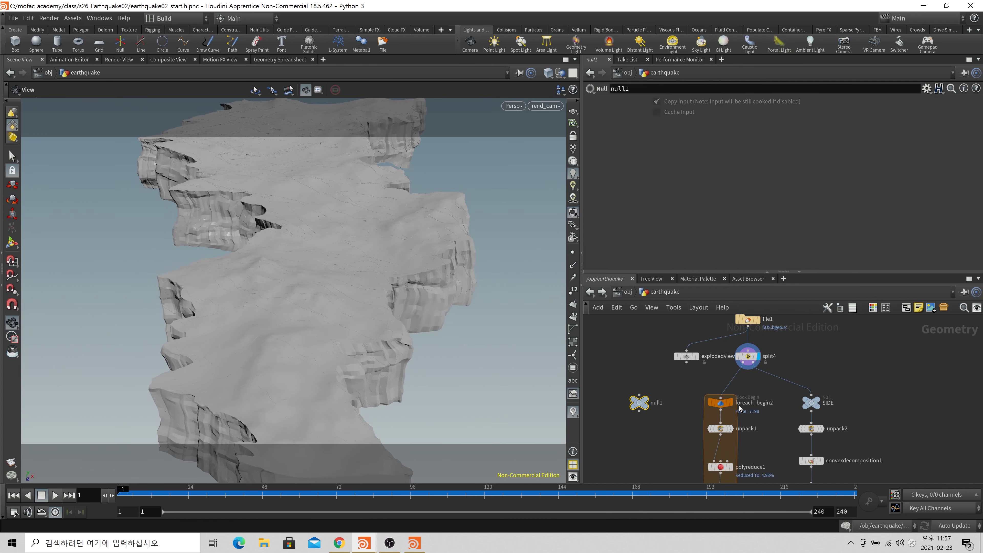
{"action": "left_click_drag", "start_coordinate": [664, 387], "coordinate": [640, 395]}
{"action": "scroll", "coordinate": [655, 401], "scroll_direction": "down", "scroll_amount": 3}
{"action": "middle_click_drag", "start_coordinate": [649, 414], "coordinate": [680, 373]}
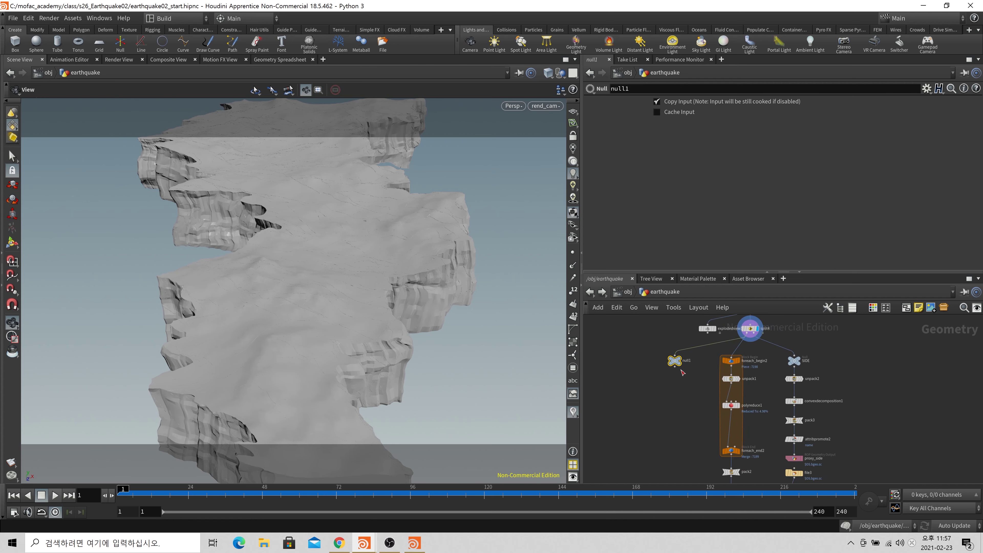
{"action": "left_click", "coordinate": [674, 367]}
{"action": "left_click_drag", "start_coordinate": [674, 360], "coordinate": [607, 380]}
Rename the new Null node as MAIN.
{"action": "left_click", "coordinate": [622, 381]}
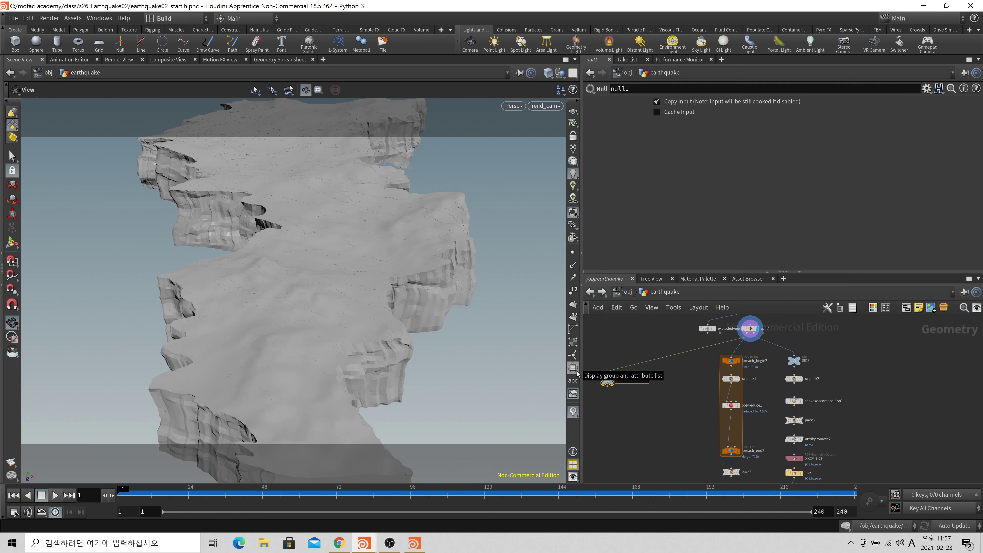
{"action": "type", "text": "mAIN"}
{"action": "key", "text": "Return"}
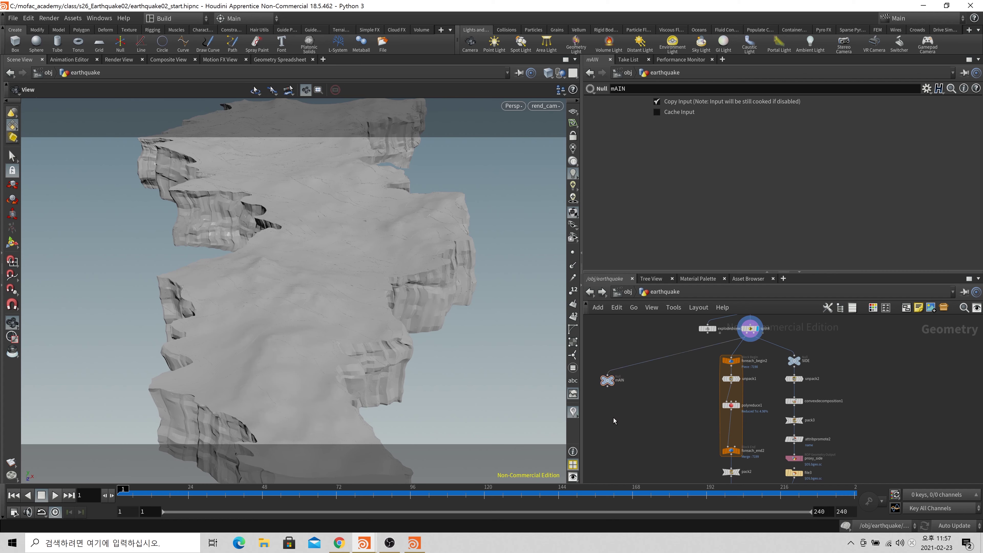
{"action": "scroll", "coordinate": [613, 421], "scroll_direction": "up", "scroll_amount": 4}
{"action": "double_click", "coordinate": [626, 346]}
{"action": "type", "text": "MAIN"}
{"action": "key", "text": "Return"}
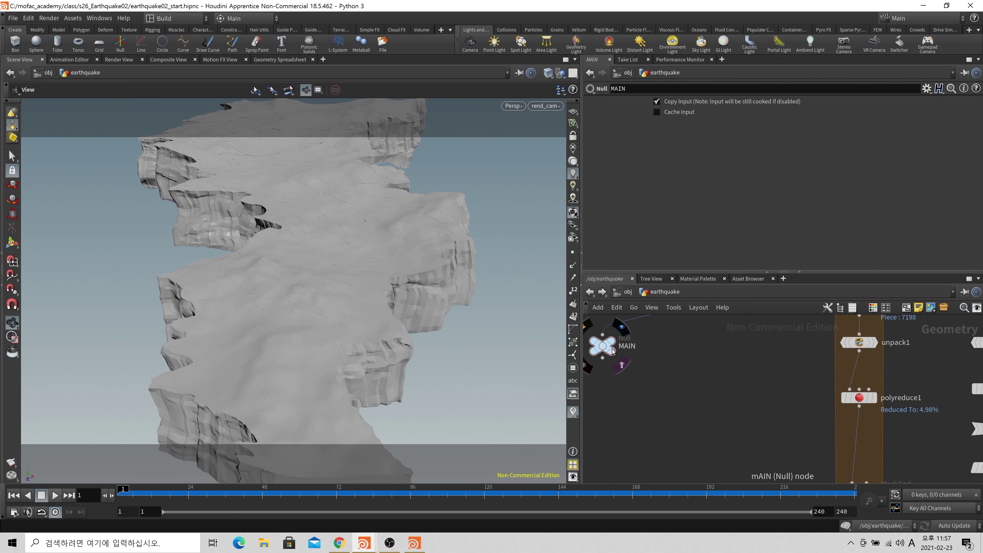
Connect the MAIN null to the first input of transformpieces1.
{"action": "middle_click_drag", "start_coordinate": [609, 347], "coordinate": [595, 382]}
{"action": "left_click", "coordinate": [603, 358]}
{"action": "scroll", "coordinate": [633, 400], "scroll_direction": "down", "scroll_amount": 5}
{"action": "middle_click_drag", "start_coordinate": [658, 416], "coordinate": [662, 314]}
{"action": "scroll", "coordinate": [638, 420], "scroll_direction": "down", "scroll_amount": 3}
{"action": "scroll", "coordinate": [638, 420], "scroll_direction": "up", "scroll_amount": 5}
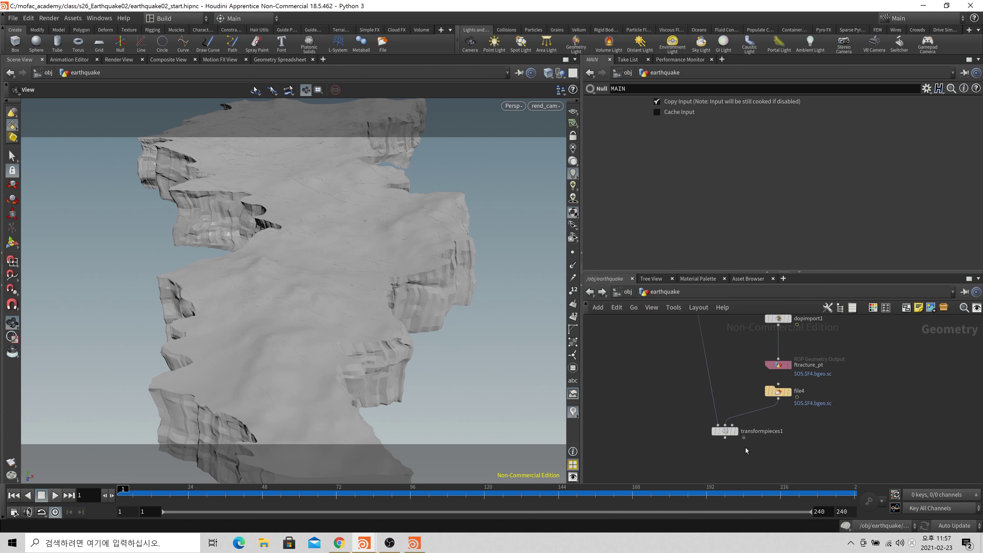
Display transformpieces1 and compare its pieces with file4's cached points, leaving transformpieces1 displayed.
{"action": "scroll", "coordinate": [742, 445], "scroll_direction": "up", "scroll_amount": 3}
{"action": "left_click", "coordinate": [731, 425]}
{"action": "left_click", "coordinate": [731, 424]}
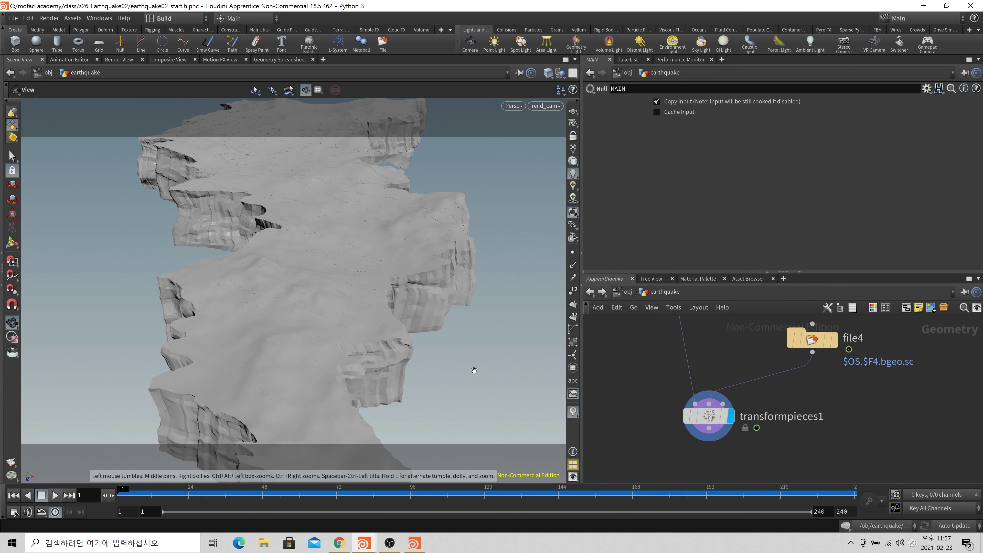
{"action": "left_click", "coordinate": [833, 340]}
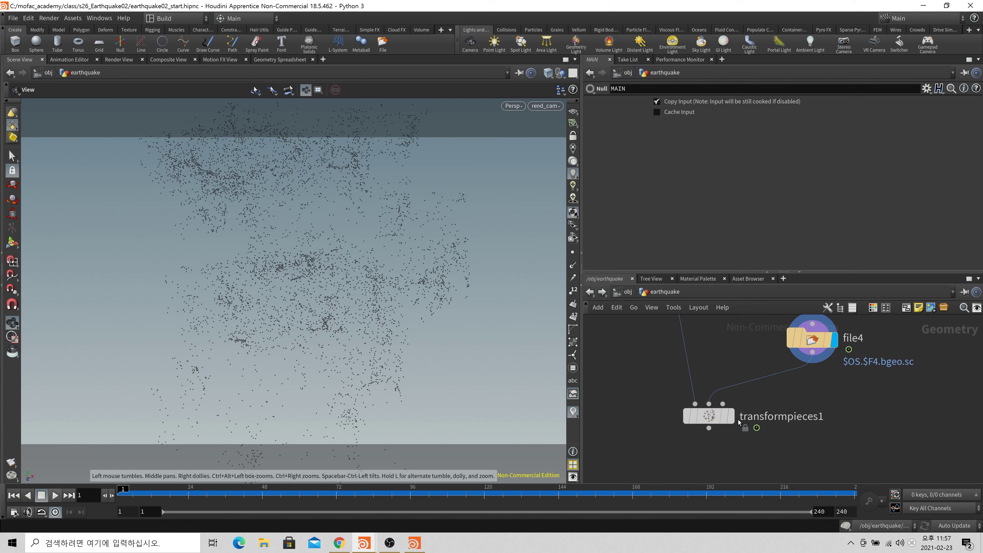
{"action": "left_click", "coordinate": [730, 417]}
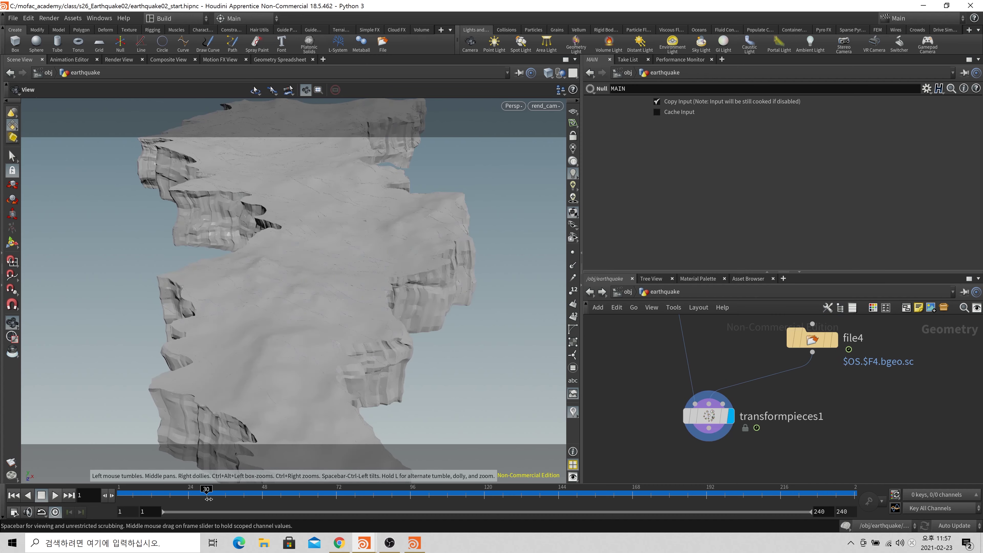
Scrub the timeline to frame 102 to examine how the transformed main pieces move and break apart.
{"action": "left_click", "coordinate": [305, 497]}
{"action": "left_click", "coordinate": [429, 497]}
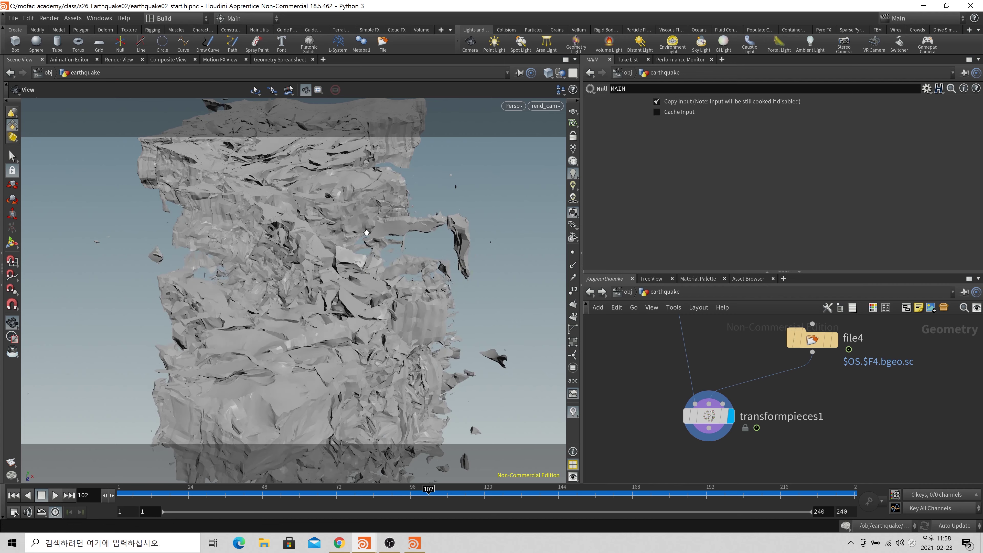
Add a Merge node below transformpieces1 and feed the transformpieces1 output into it.
{"action": "scroll", "coordinate": [786, 436], "scroll_direction": "down", "scroll_amount": 10}
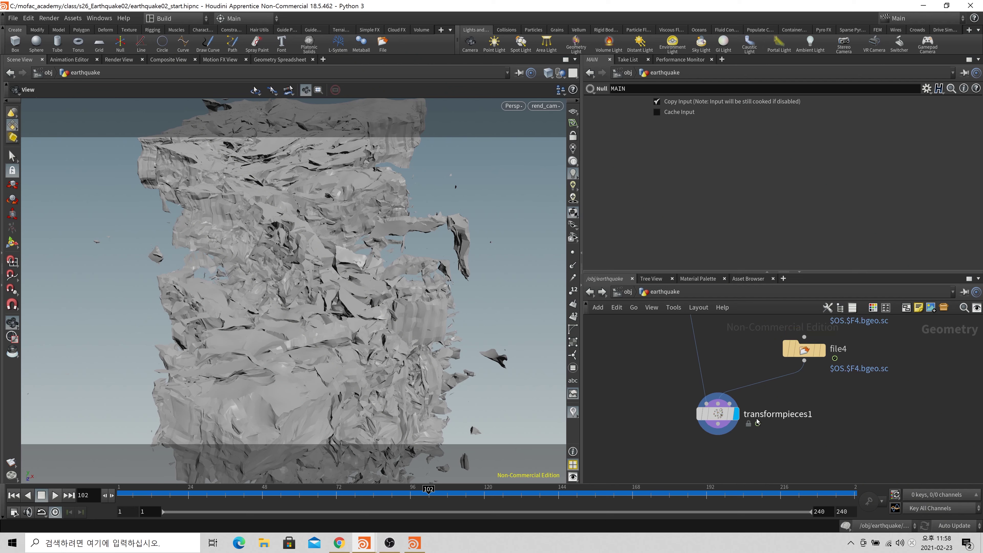
{"action": "middle_click_drag", "start_coordinate": [814, 426], "coordinate": [730, 407]}
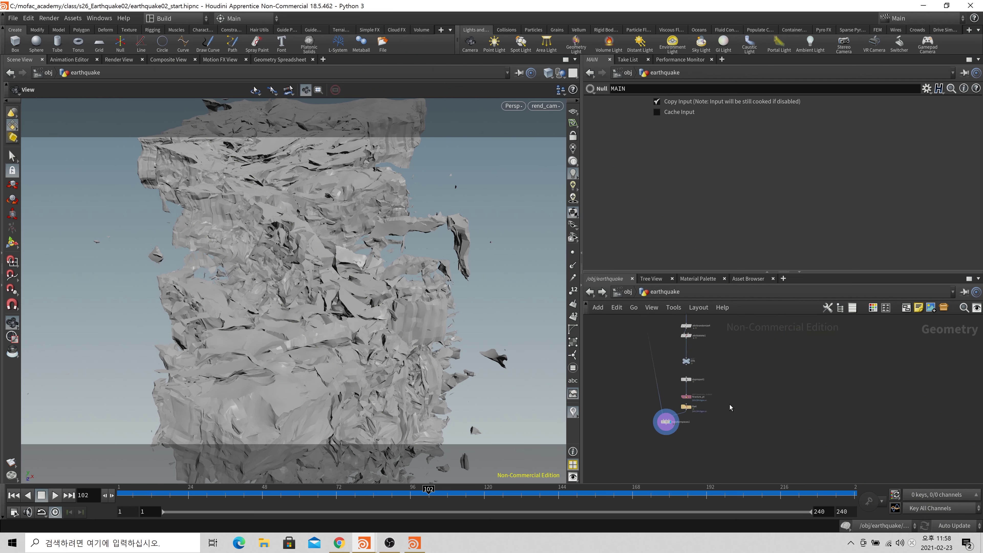
{"action": "scroll", "coordinate": [731, 445], "scroll_direction": "up", "scroll_amount": 4}
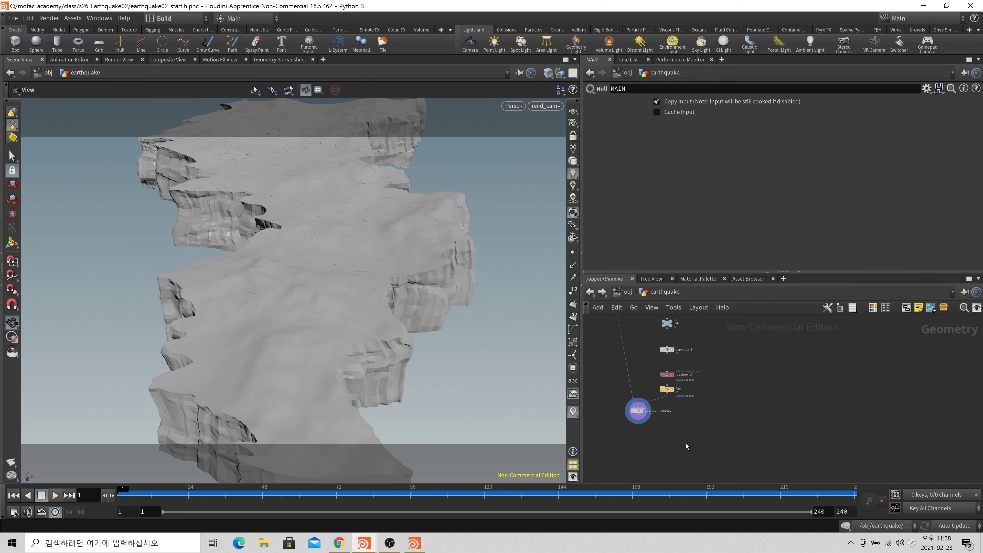
{"action": "key", "text": "Tab"}
{"action": "type", "text": "merge"}
{"action": "key", "text": "Return"}
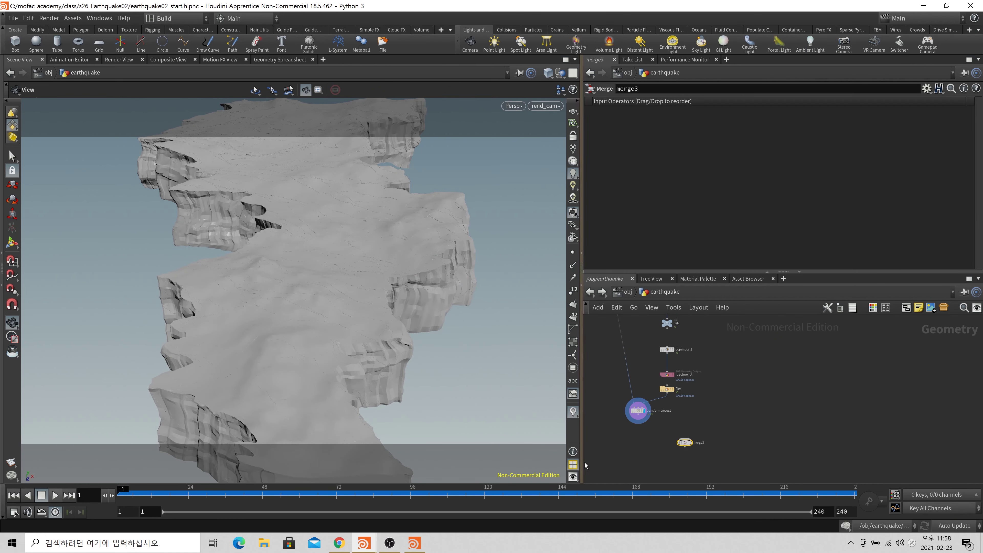
{"action": "scroll", "coordinate": [631, 425], "scroll_direction": "up", "scroll_amount": 3}
{"action": "left_click_drag", "start_coordinate": [658, 419], "coordinate": [724, 450]}
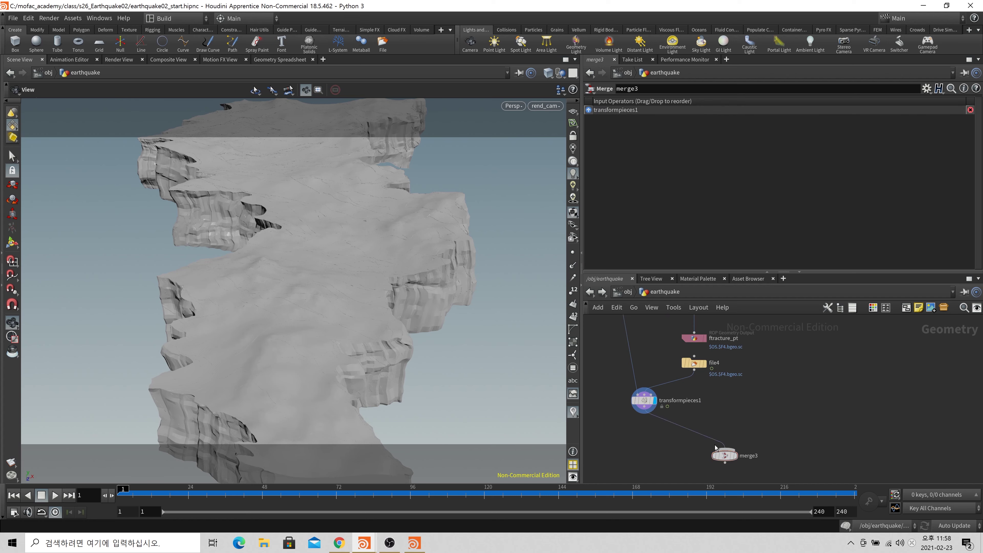
Display the SIDE null under split4 and move it aside, clear of the unpack2 branch.
{"action": "scroll", "coordinate": [727, 425], "scroll_direction": "down", "scroll_amount": 5}
{"action": "middle_click_drag", "start_coordinate": [721, 460], "coordinate": [747, 396]}
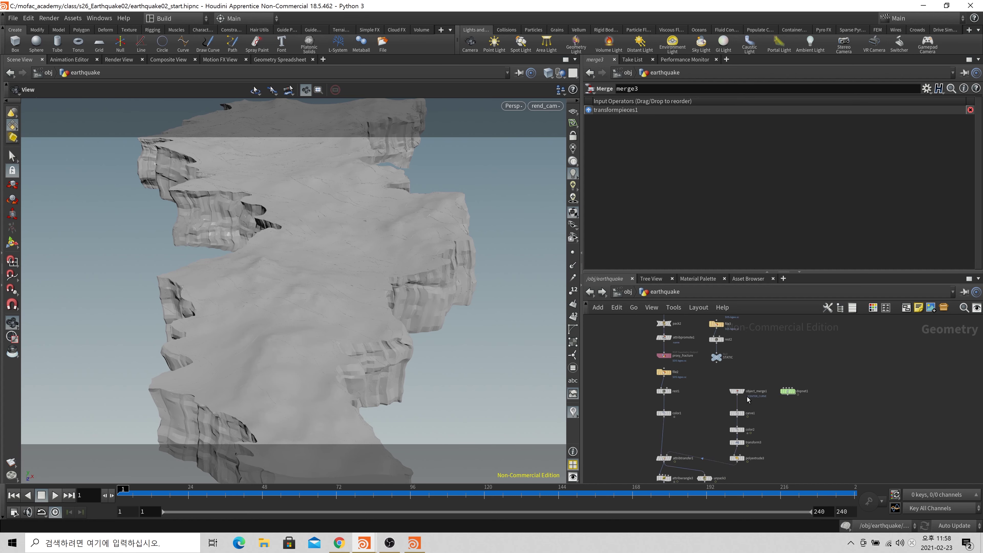
{"action": "middle_click_drag", "start_coordinate": [765, 333], "coordinate": [777, 443]}
{"action": "scroll", "coordinate": [782, 401], "scroll_direction": "up", "scroll_amount": 3}
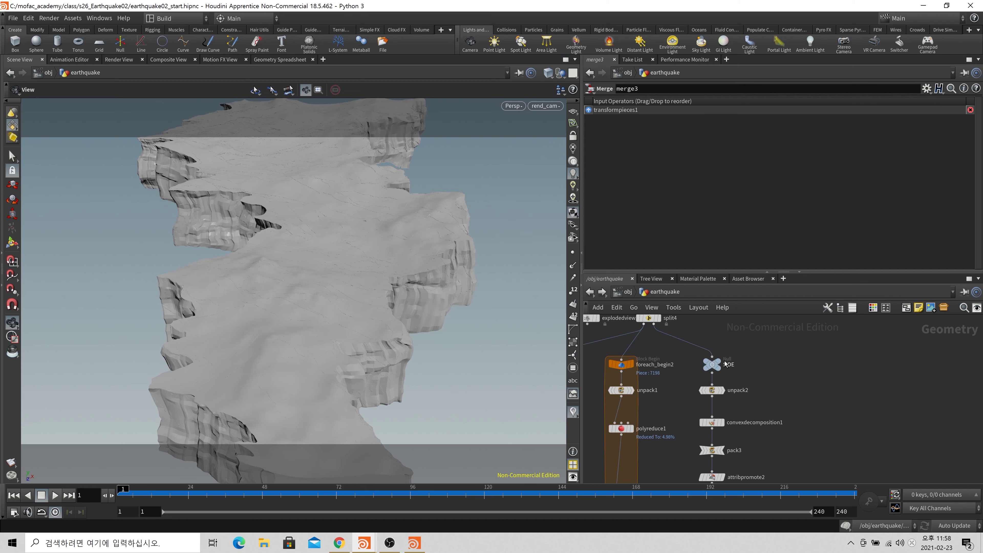
{"action": "left_click", "coordinate": [717, 363]}
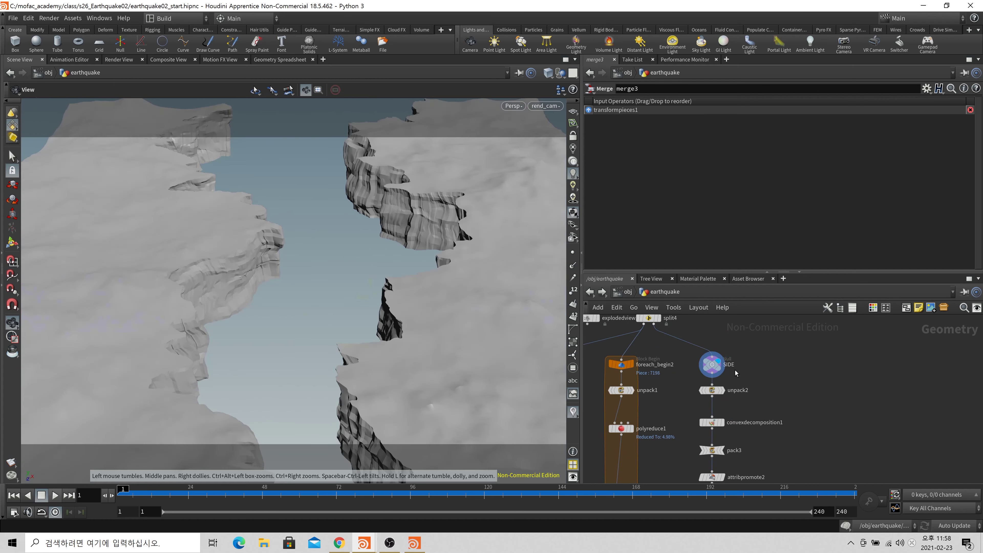
{"action": "left_click_drag", "start_coordinate": [718, 367], "coordinate": [775, 361]}
{"action": "scroll", "coordinate": [789, 388], "scroll_direction": "down", "scroll_amount": 4}
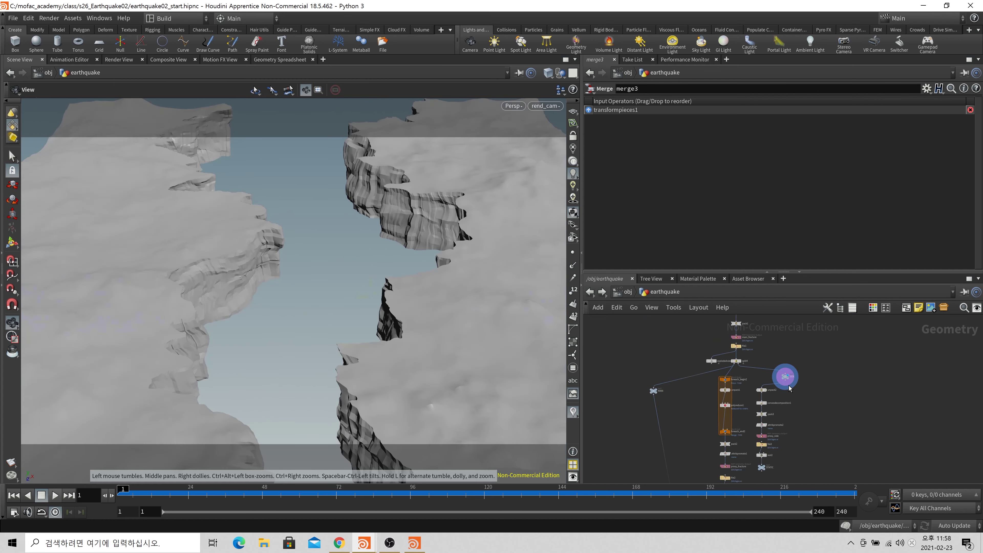
Connect the SIDE null's output to merge3 alongside transformpieces1 and display merge3.
{"action": "scroll", "coordinate": [788, 385], "scroll_direction": "up", "scroll_amount": 3}
{"action": "left_click", "coordinate": [784, 382]}
{"action": "scroll", "coordinate": [784, 384], "scroll_direction": "down", "scroll_amount": 4}
{"action": "middle_click_drag", "start_coordinate": [783, 434], "coordinate": [783, 330]}
{"action": "middle_click_drag", "start_coordinate": [767, 461], "coordinate": [769, 384]}
{"action": "scroll", "coordinate": [758, 403], "scroll_direction": "up", "scroll_amount": 5}
{"action": "left_click", "coordinate": [729, 415]}
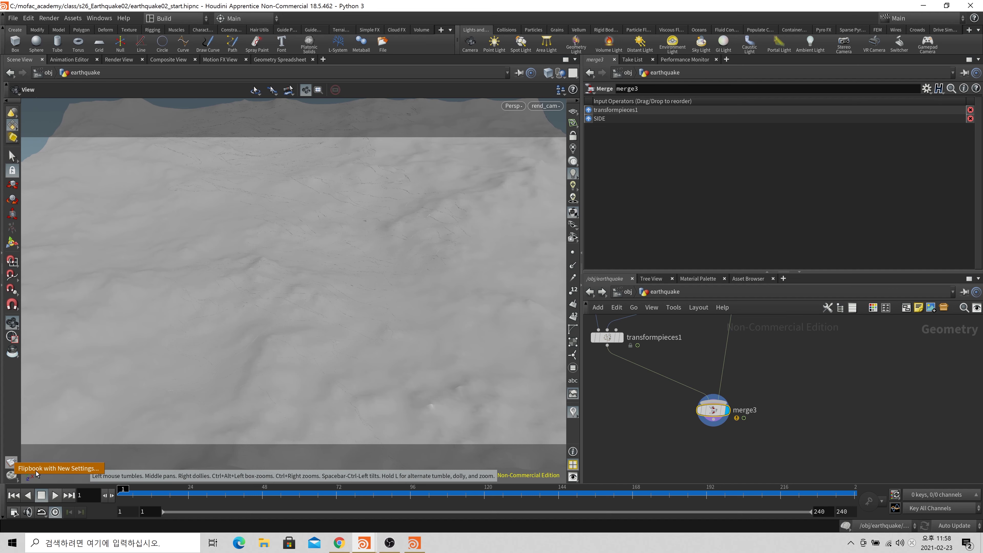
Start a flipbook render of the current viewport from $RFSTART to frame 120, output to MPlay.
{"action": "left_click", "coordinate": [8, 465]}
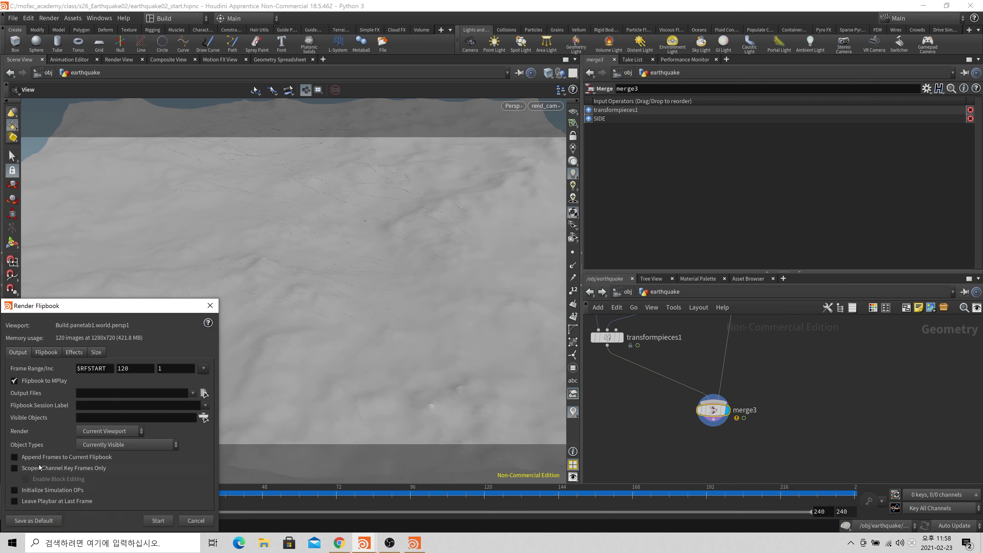
{"action": "left_click", "coordinate": [157, 521]}
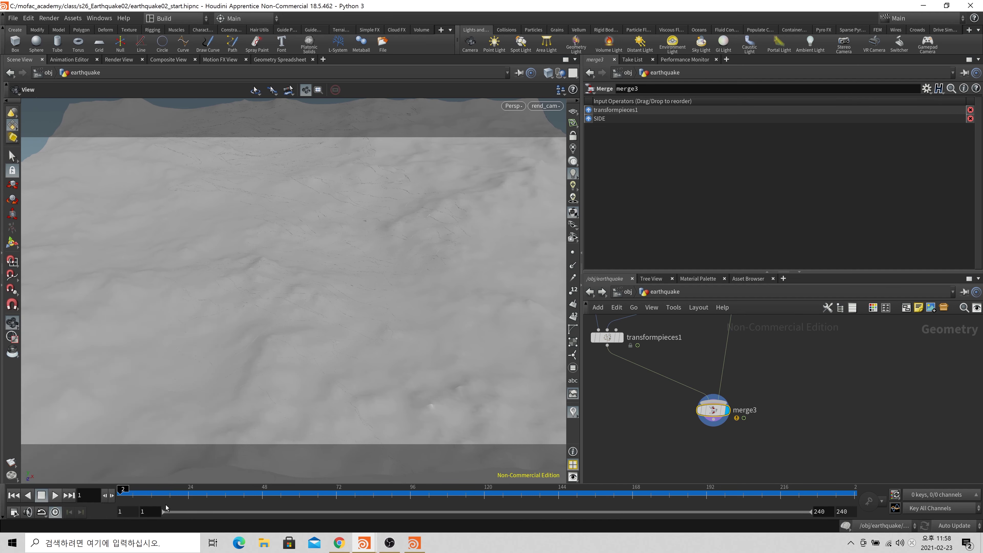